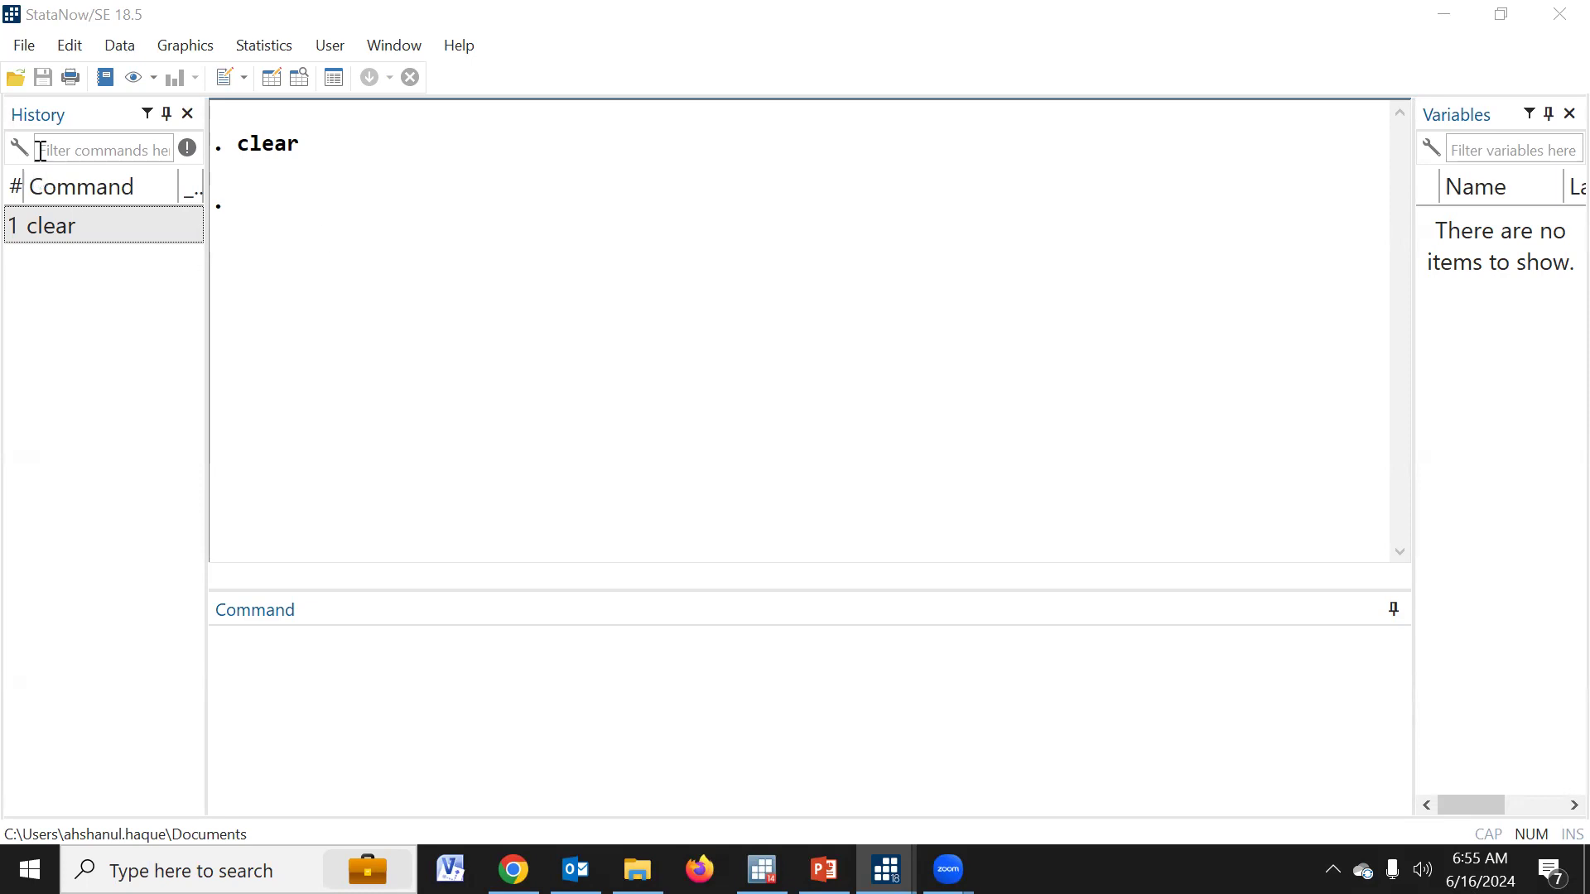
# Open the dataset MyData.dta from D:\abc and widen the variables list enough to show the variable labels
pyautogui.click(15, 79)
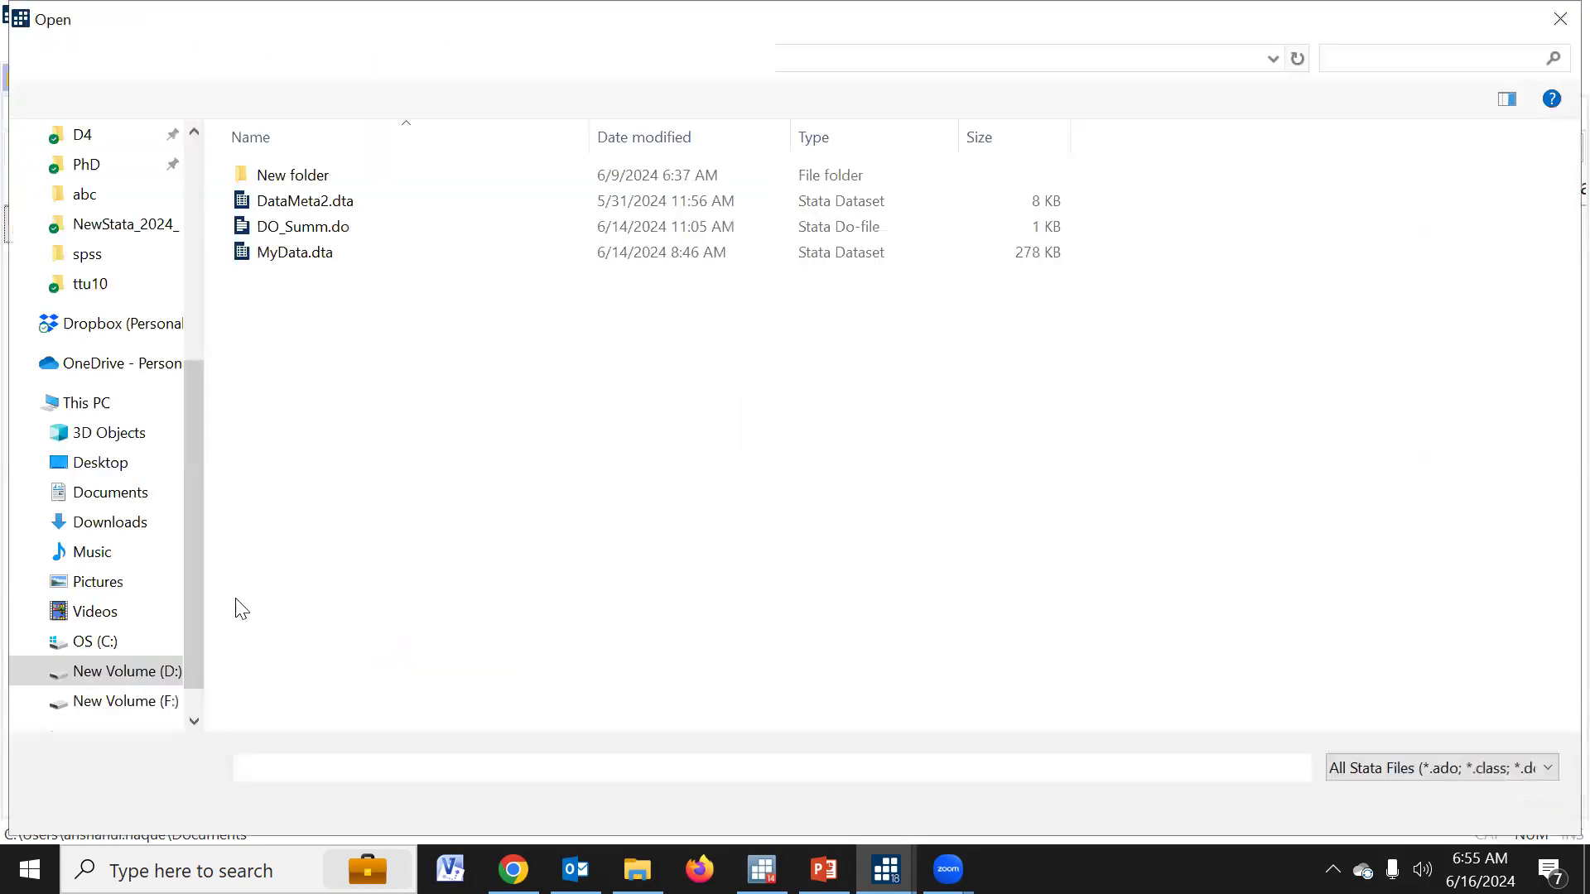
pyautogui.click(160, 680)
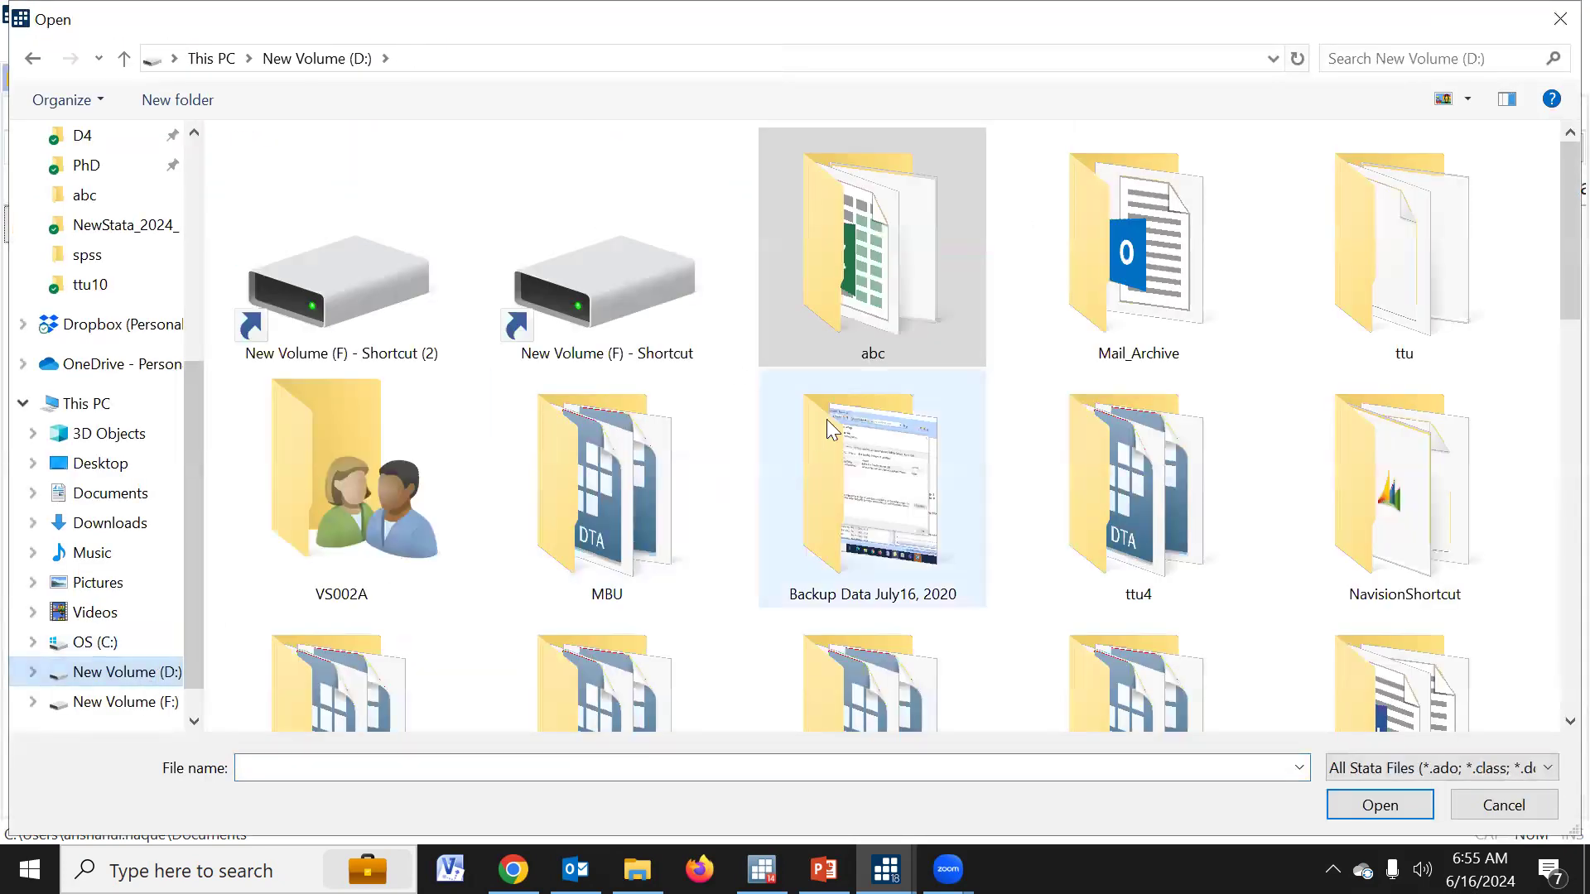
pyautogui.doubleClick(917, 302)
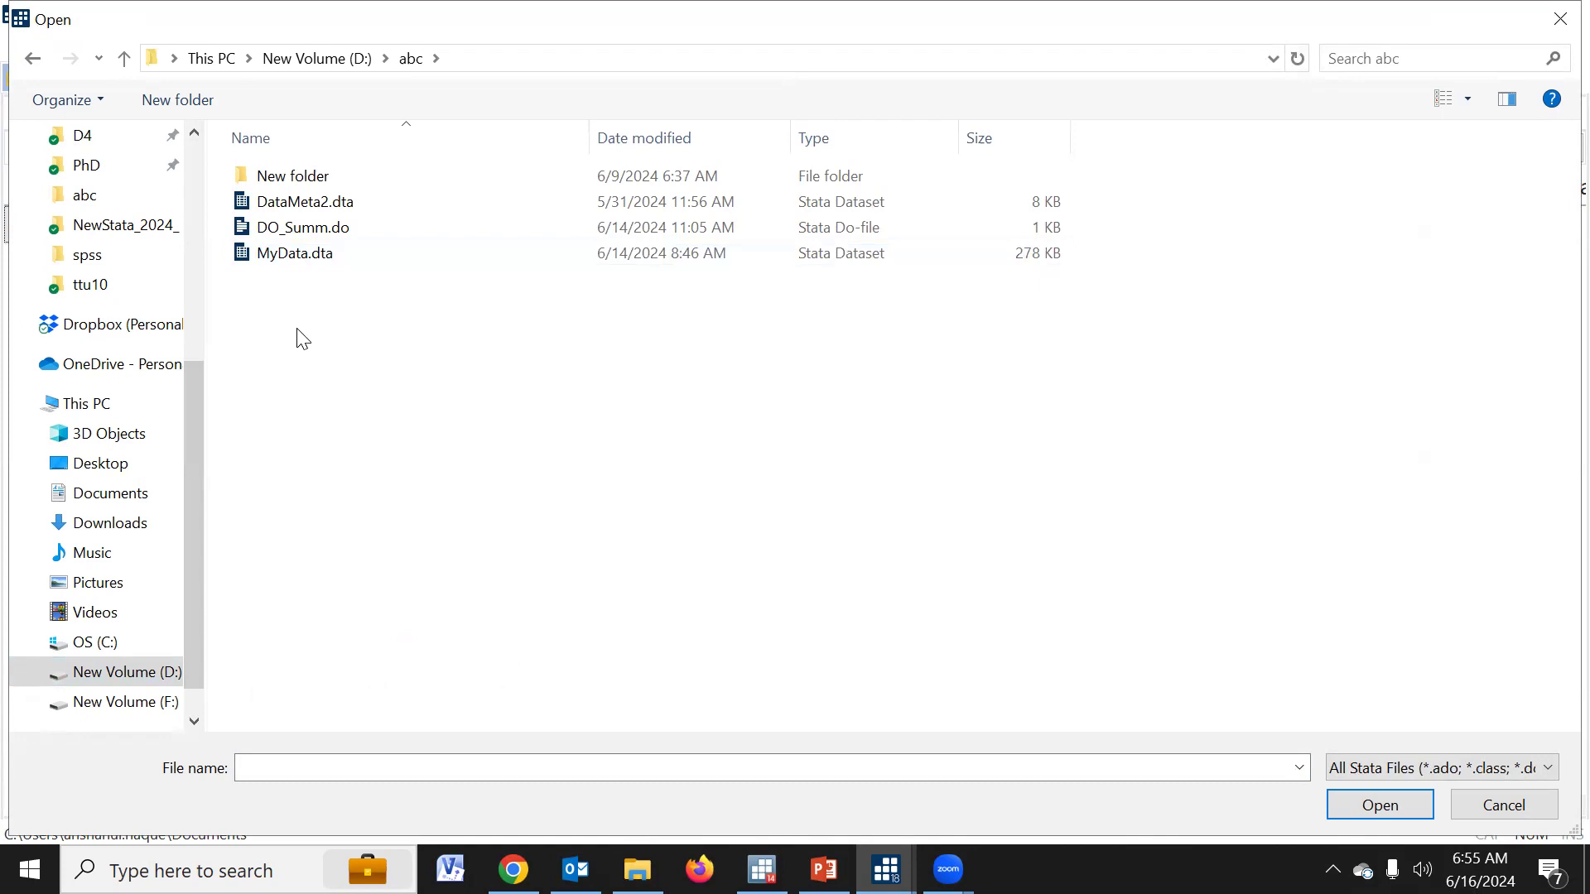
pyautogui.click(294, 256)
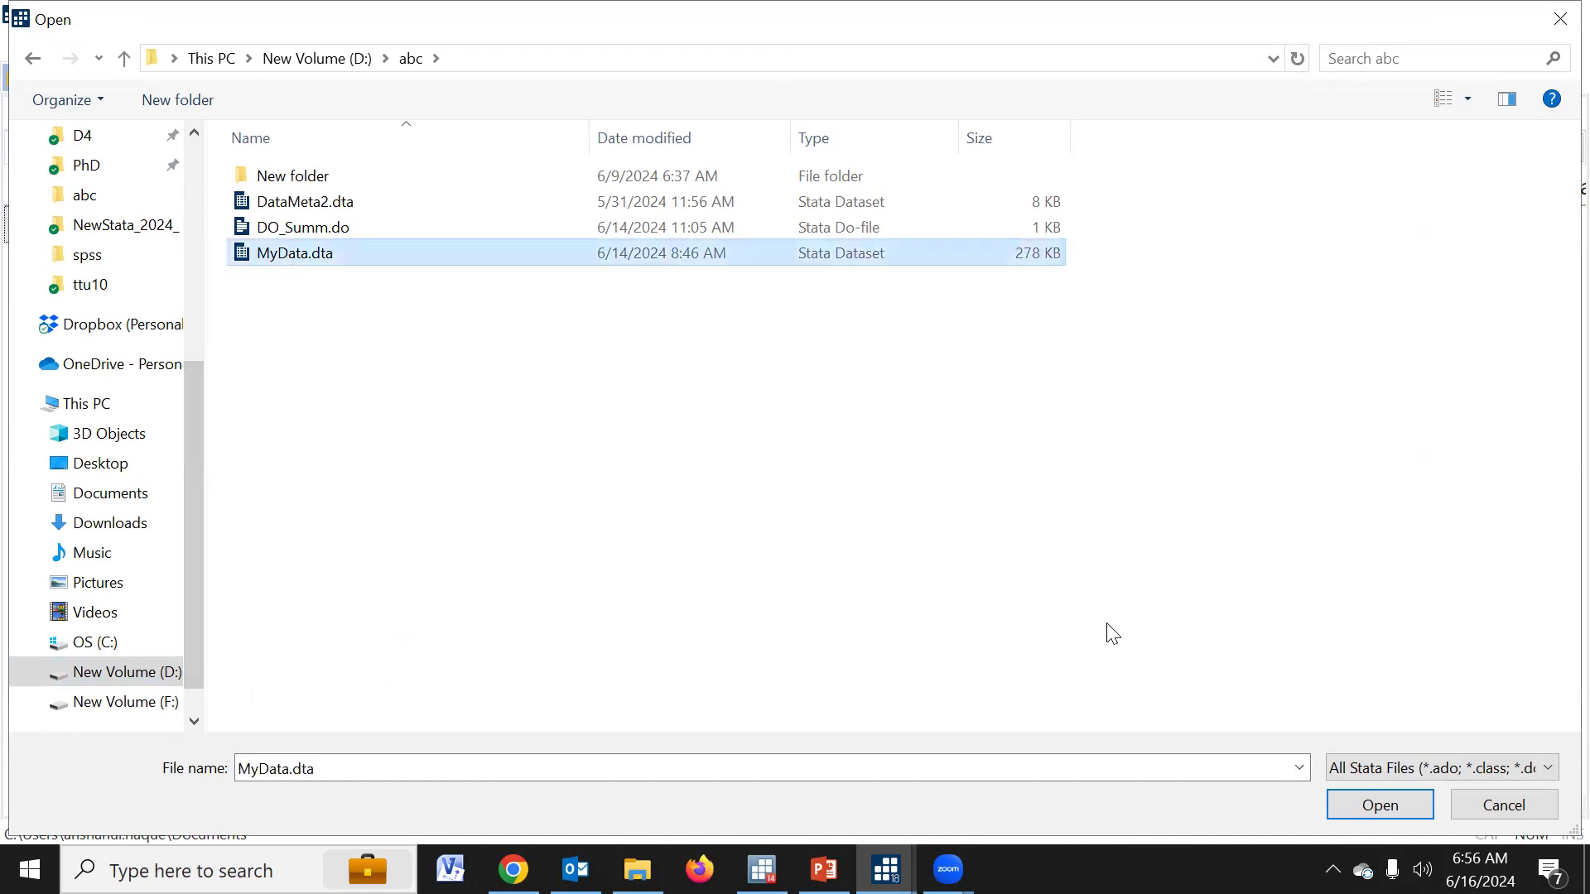
pyautogui.click(1377, 806)
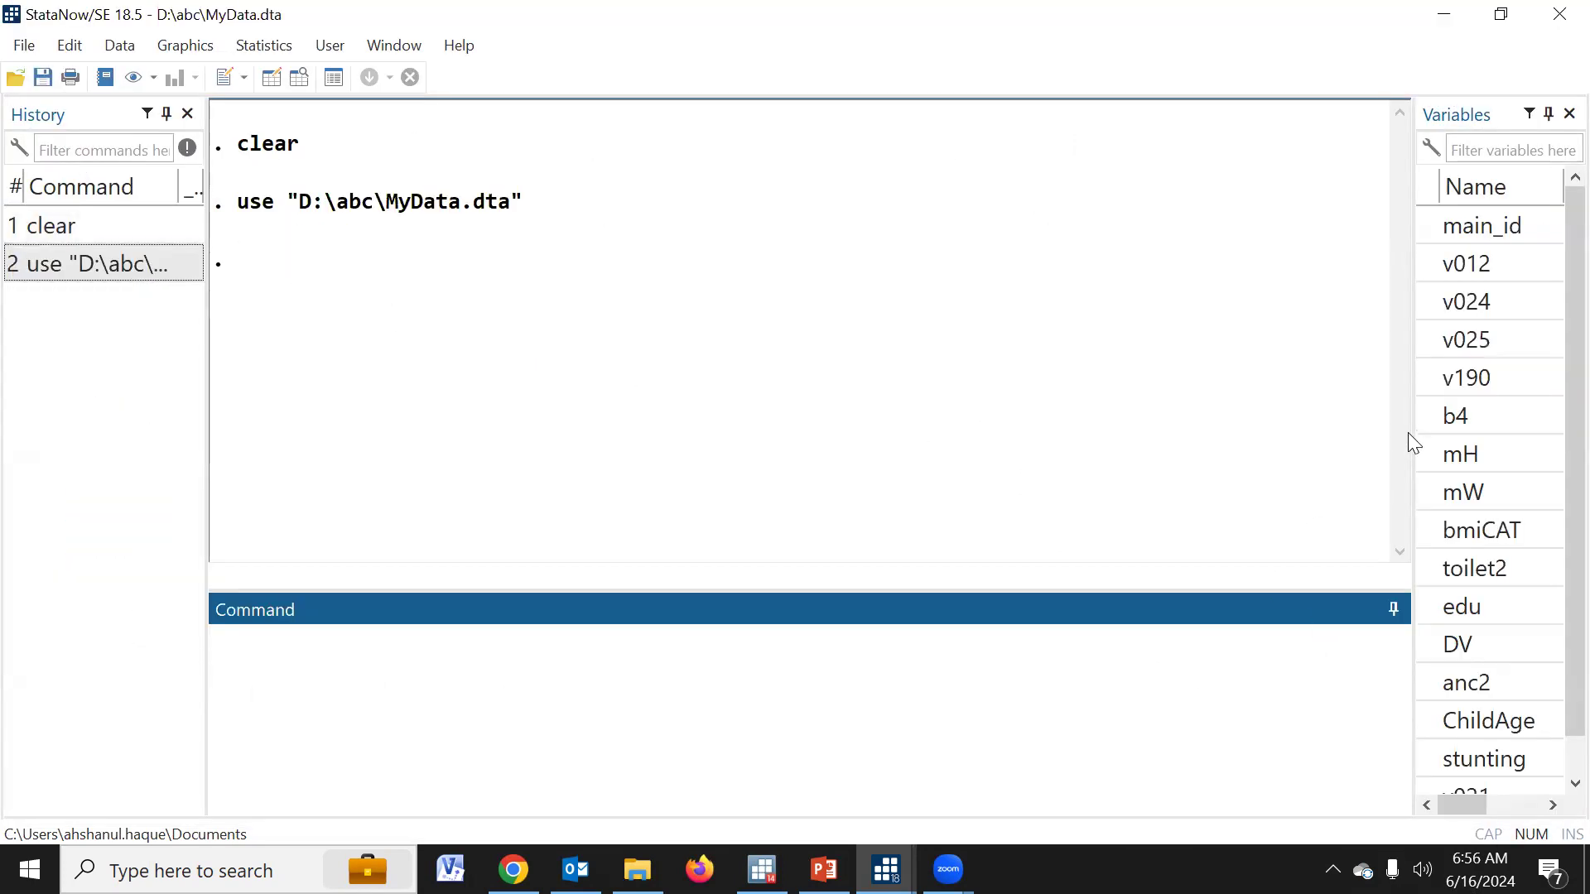
pyautogui.moveTo(1412, 419); pyautogui.dragTo(1169, 411)
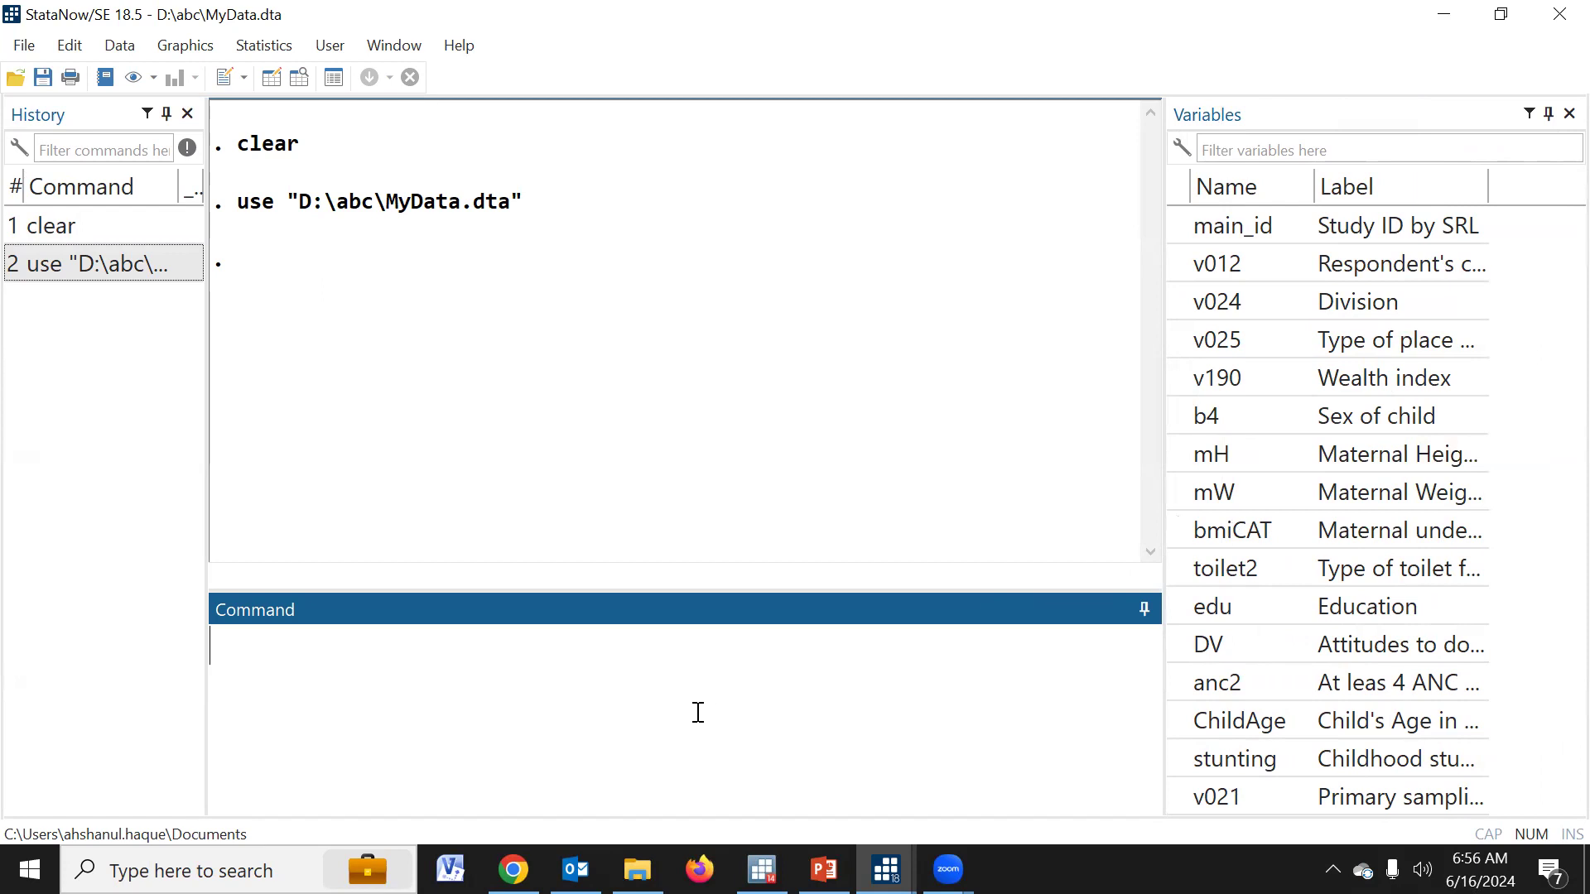
# Try to cross-tabulate division by type of place of residence with the command tab v024 v025 col
pyautogui.write('tab')
pyautogui.click(1179, 296)
pyautogui.click(1180, 335)
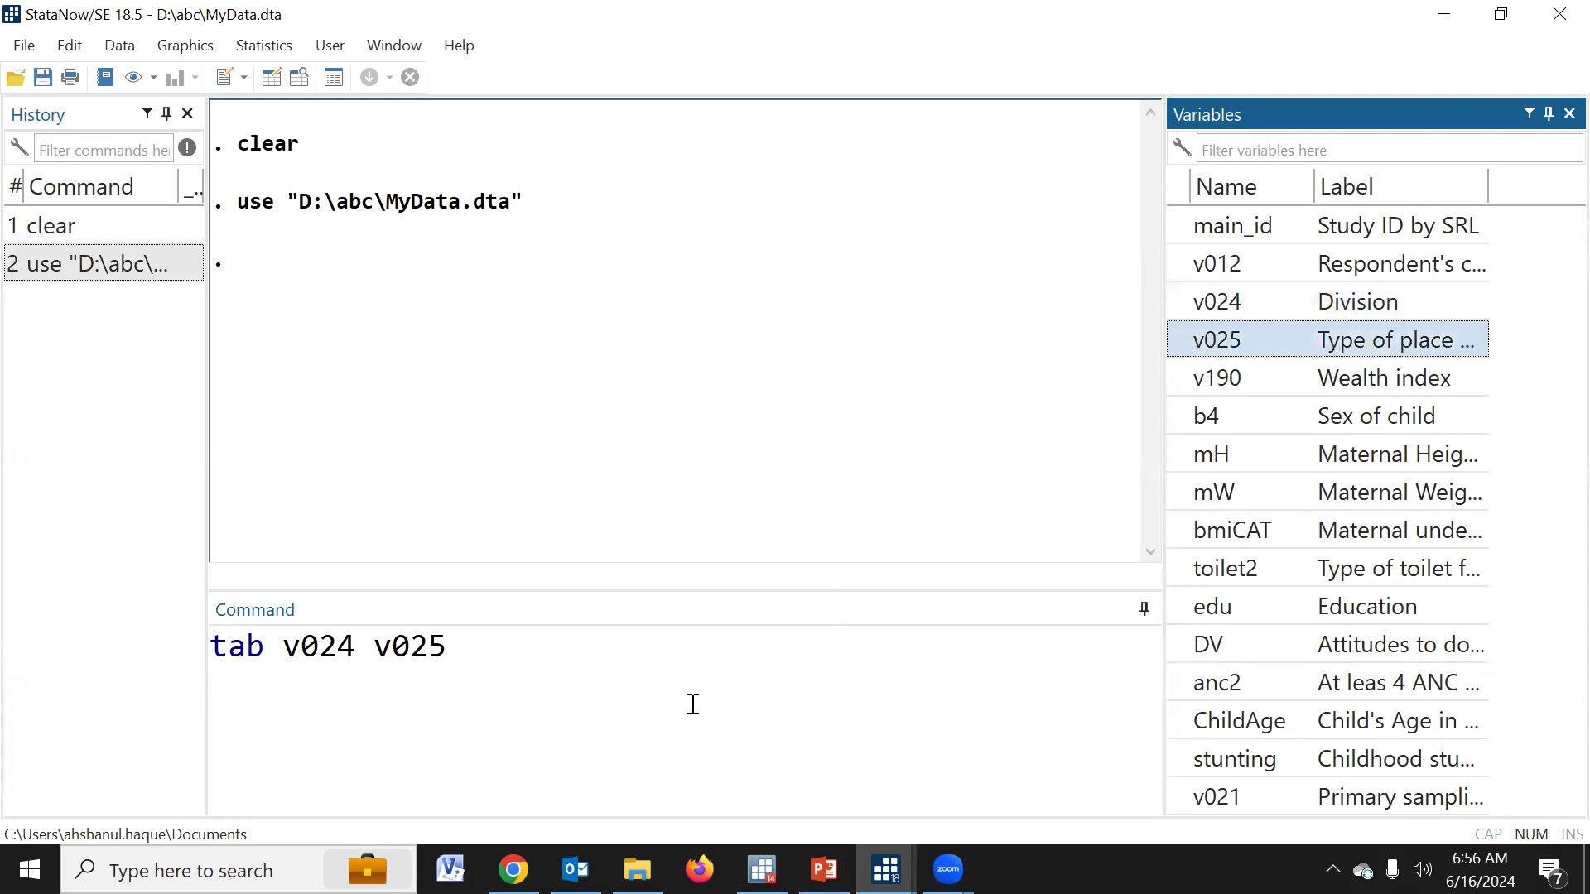
pyautogui.click(635, 708)
pyautogui.write('col')
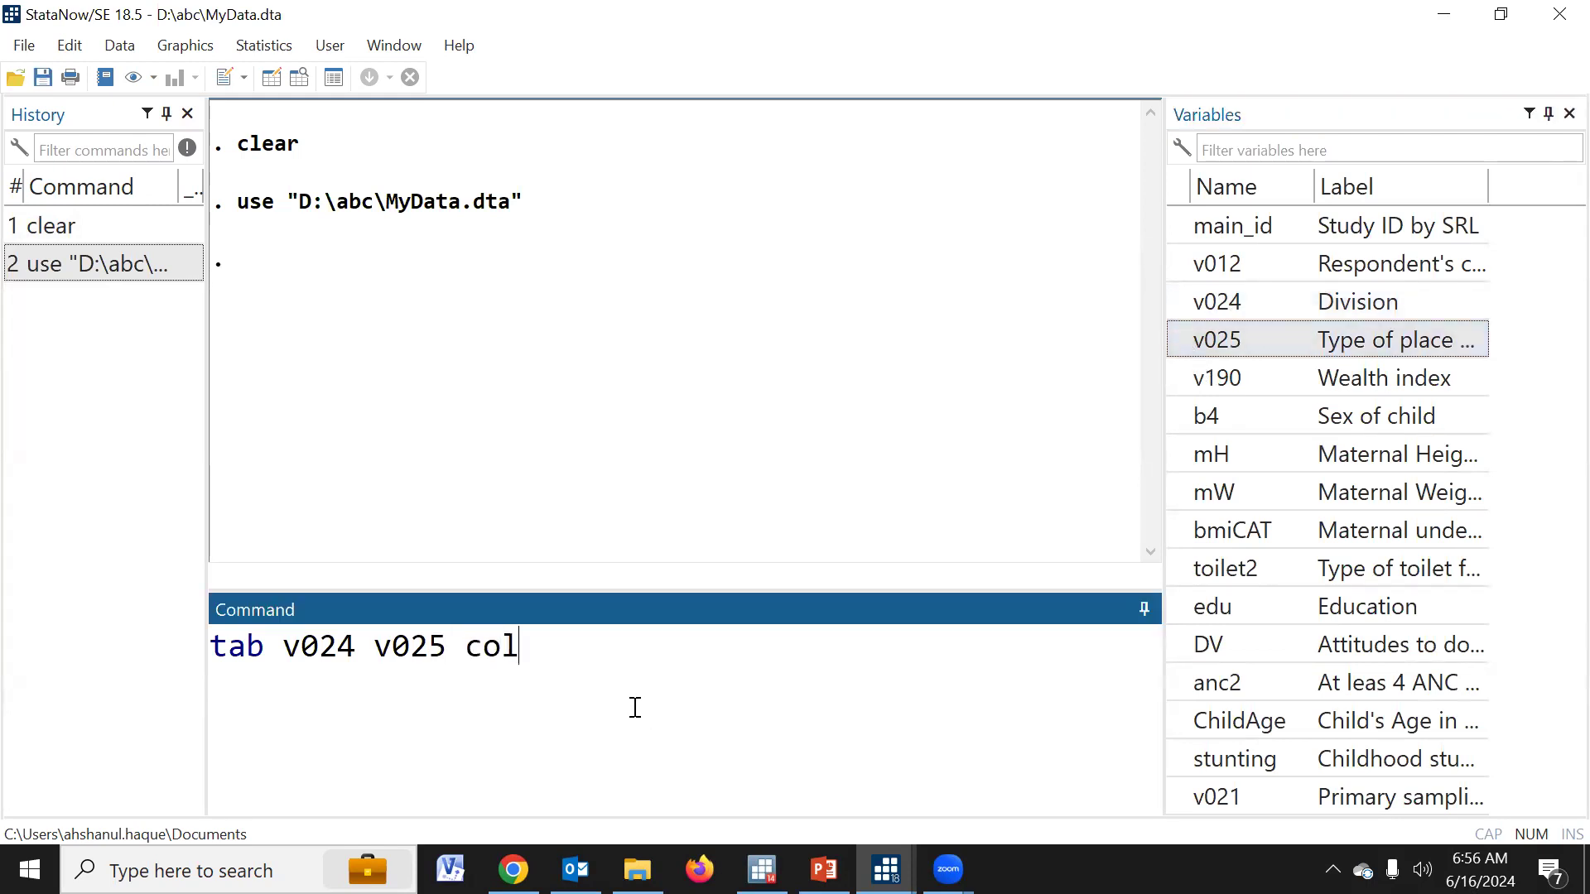
pyautogui.press('Return')
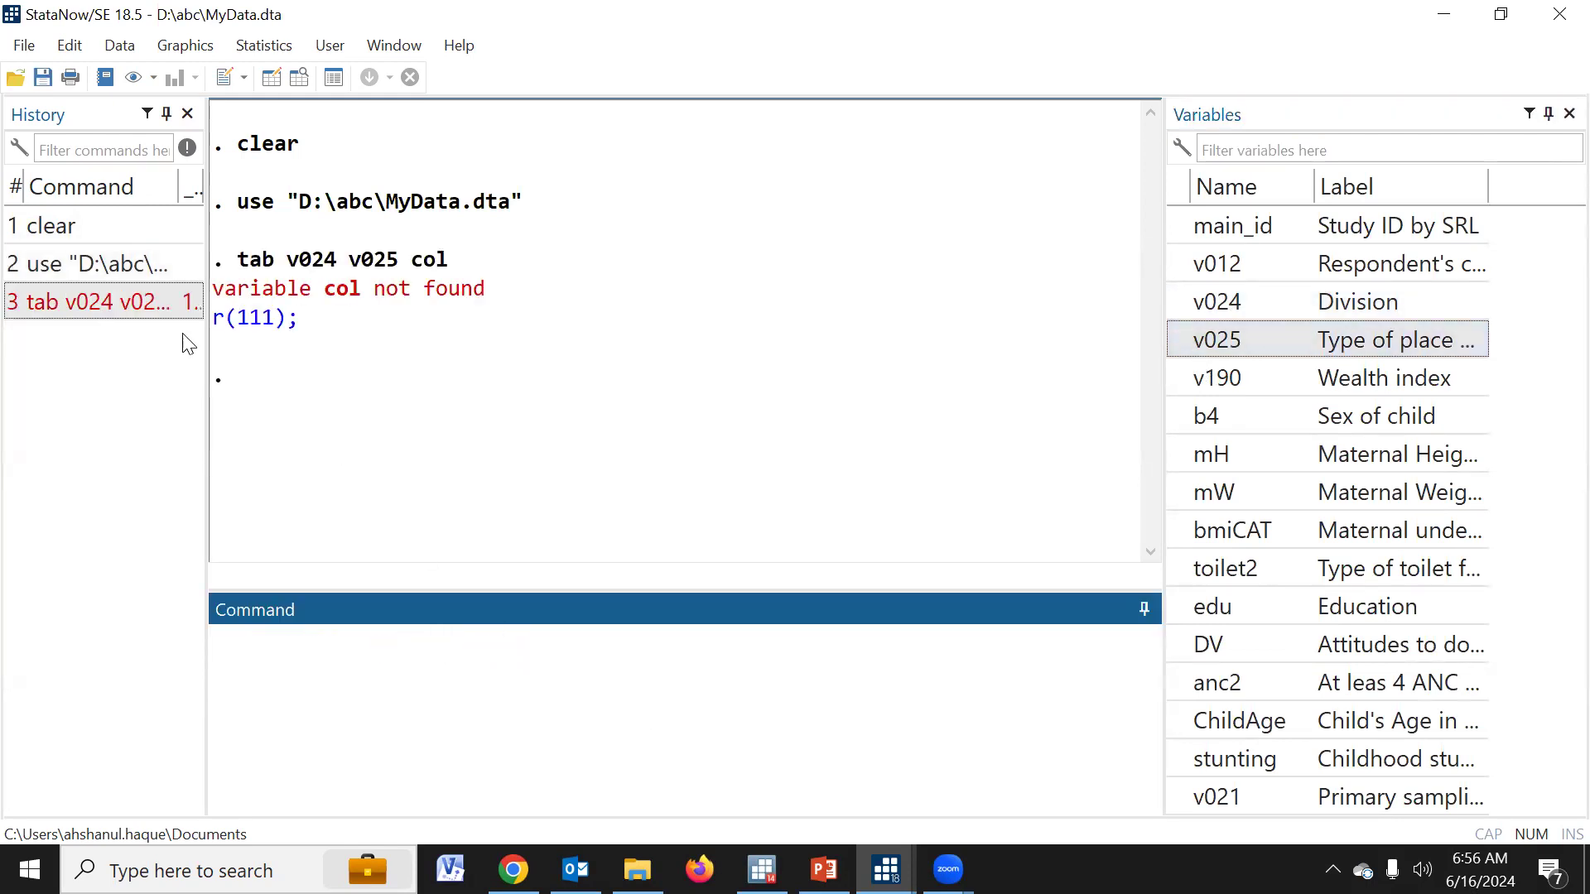
# Correct the failed command to tab v024 v025, col, run it, and enlarge the results area to review the table
pyautogui.click(157, 312)
pyautogui.click(462, 658)
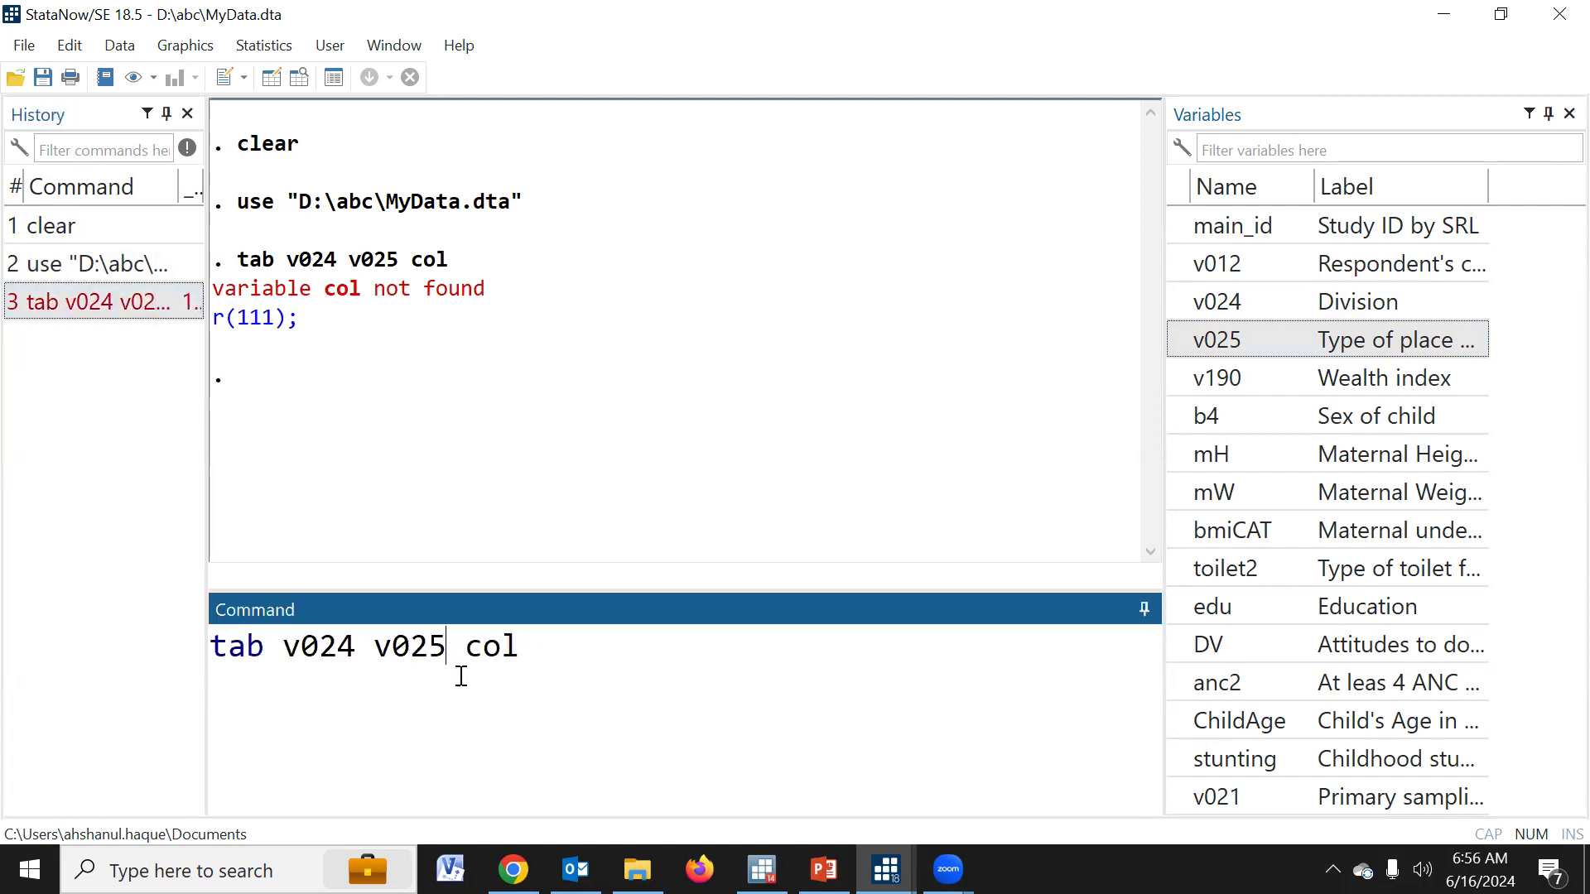
pyautogui.write(',')
pyautogui.press('Return')
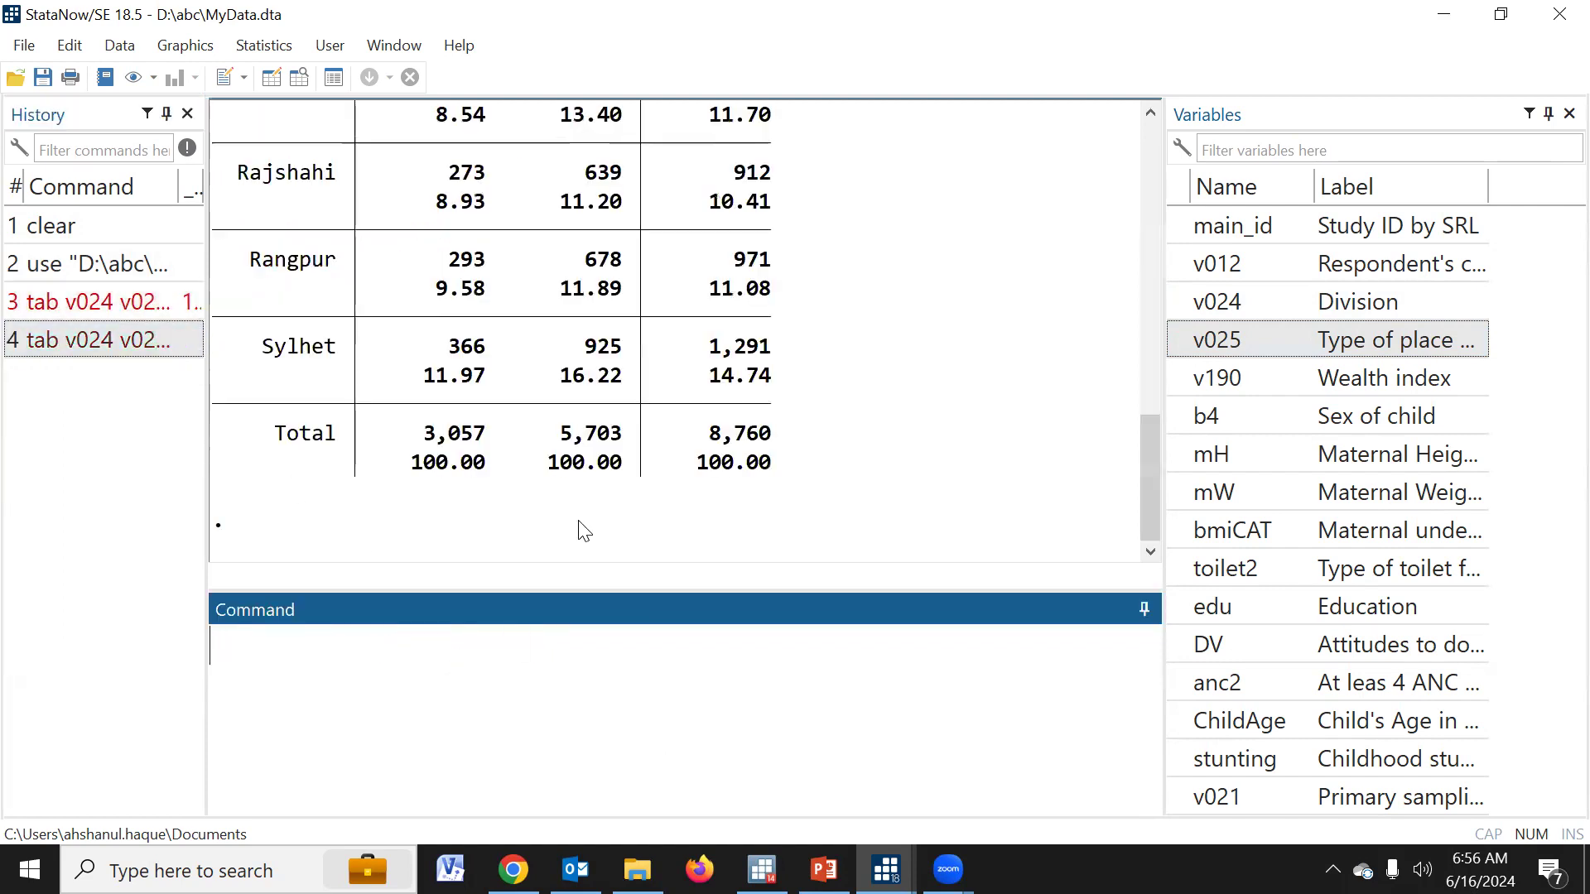
pyautogui.scroll(2, 605, 438)
pyautogui.scroll(2, 605, 438)
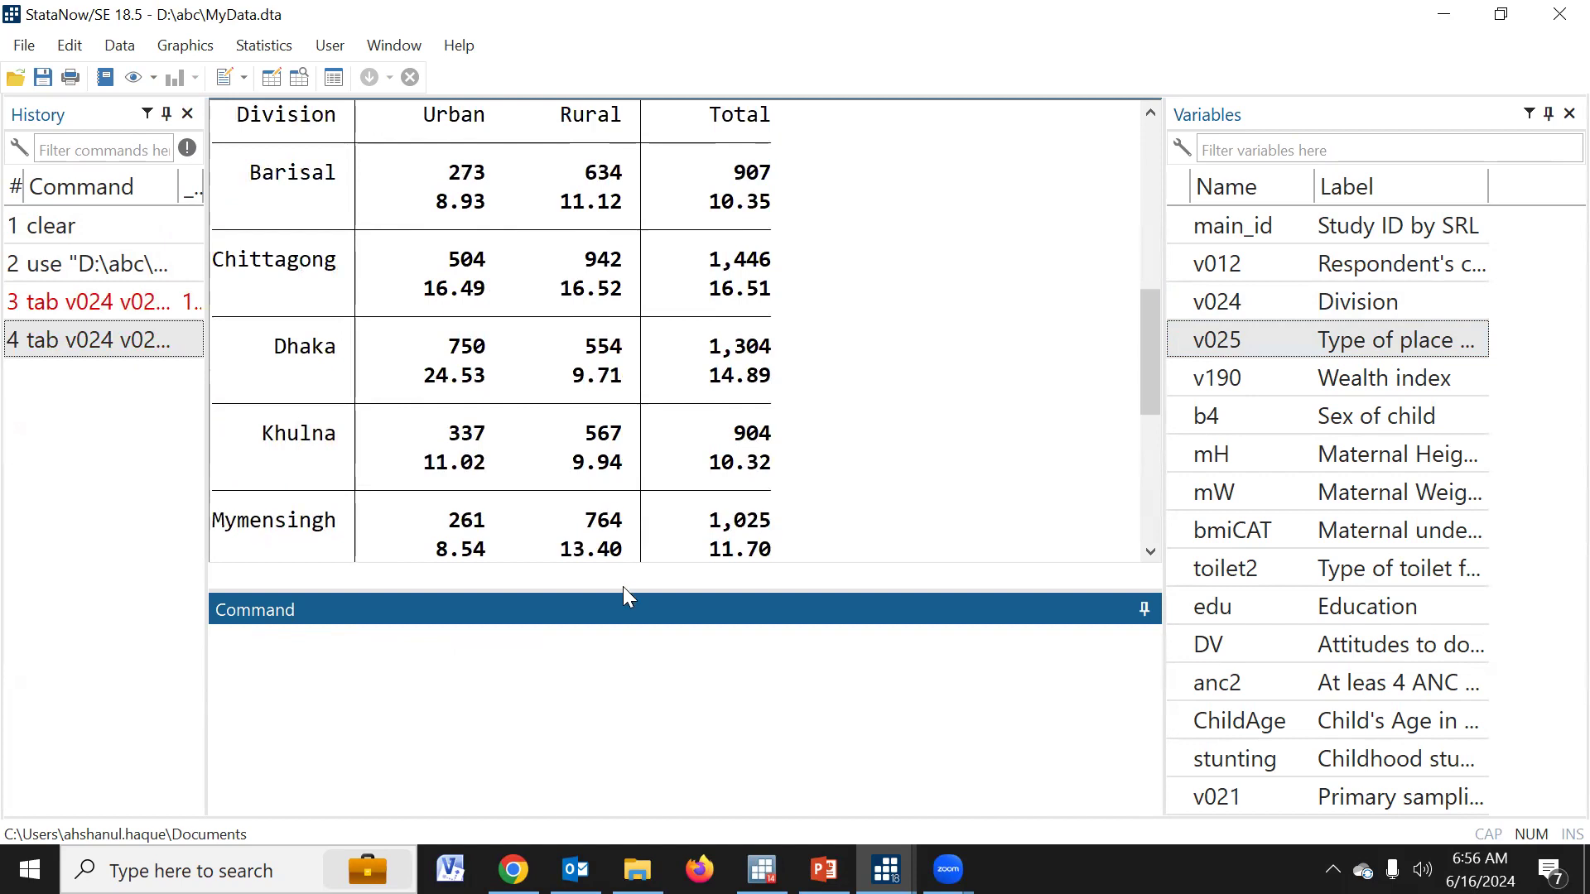
pyautogui.moveTo(622, 617); pyautogui.dragTo(623, 662)
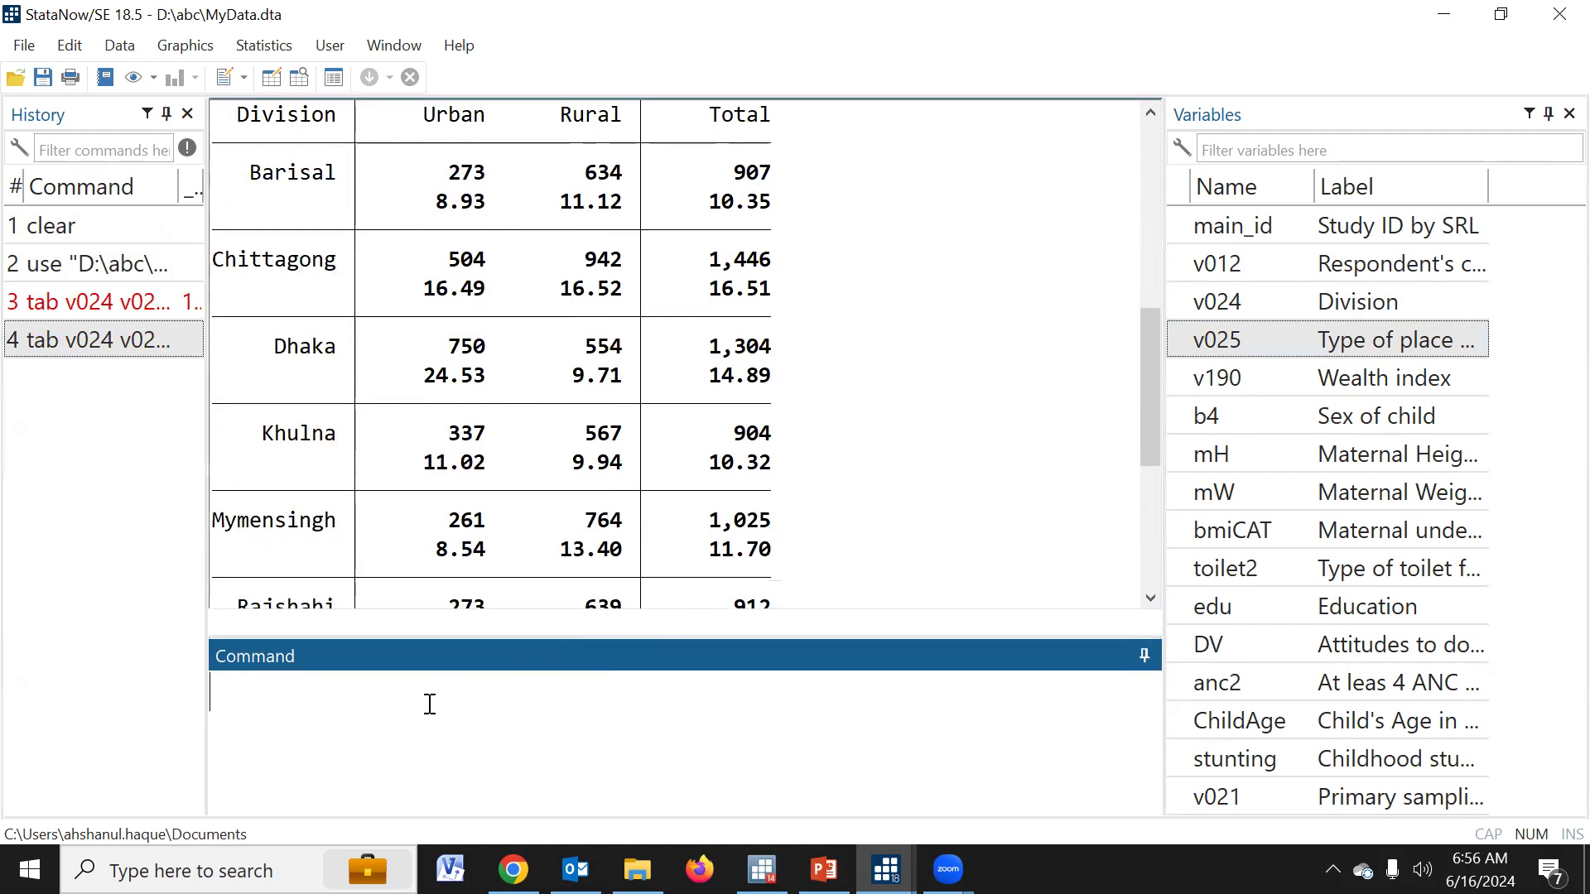
# Summarize maternal height and weight with sum mH mW, and clear the results output
pyautogui.write('sum')
pyautogui.click(1179, 449)
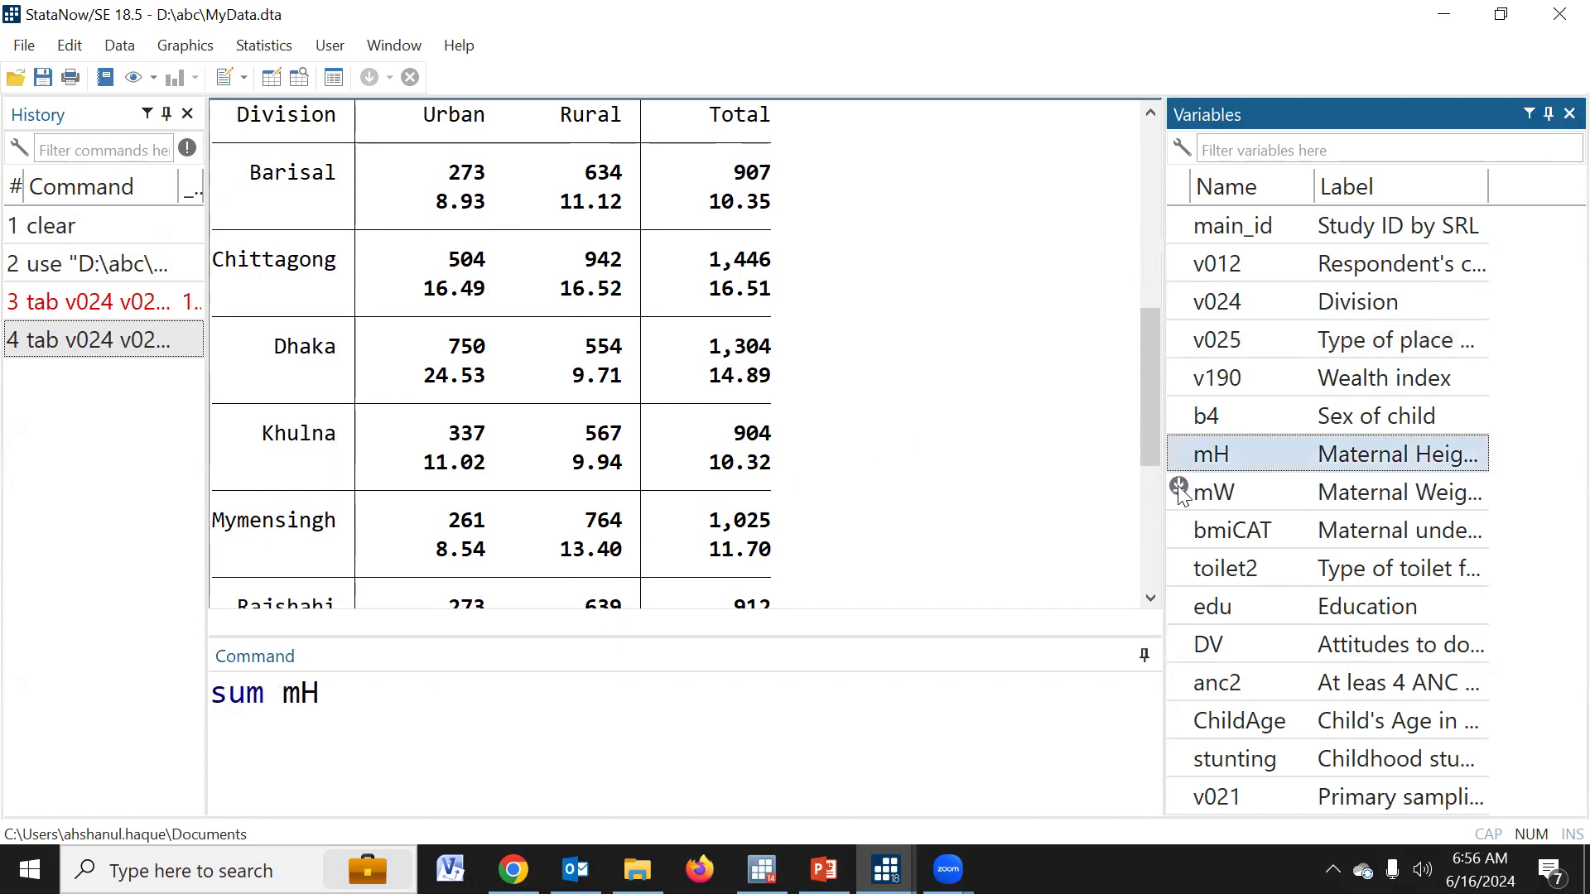
pyautogui.click(1178, 488)
pyautogui.press('Return')
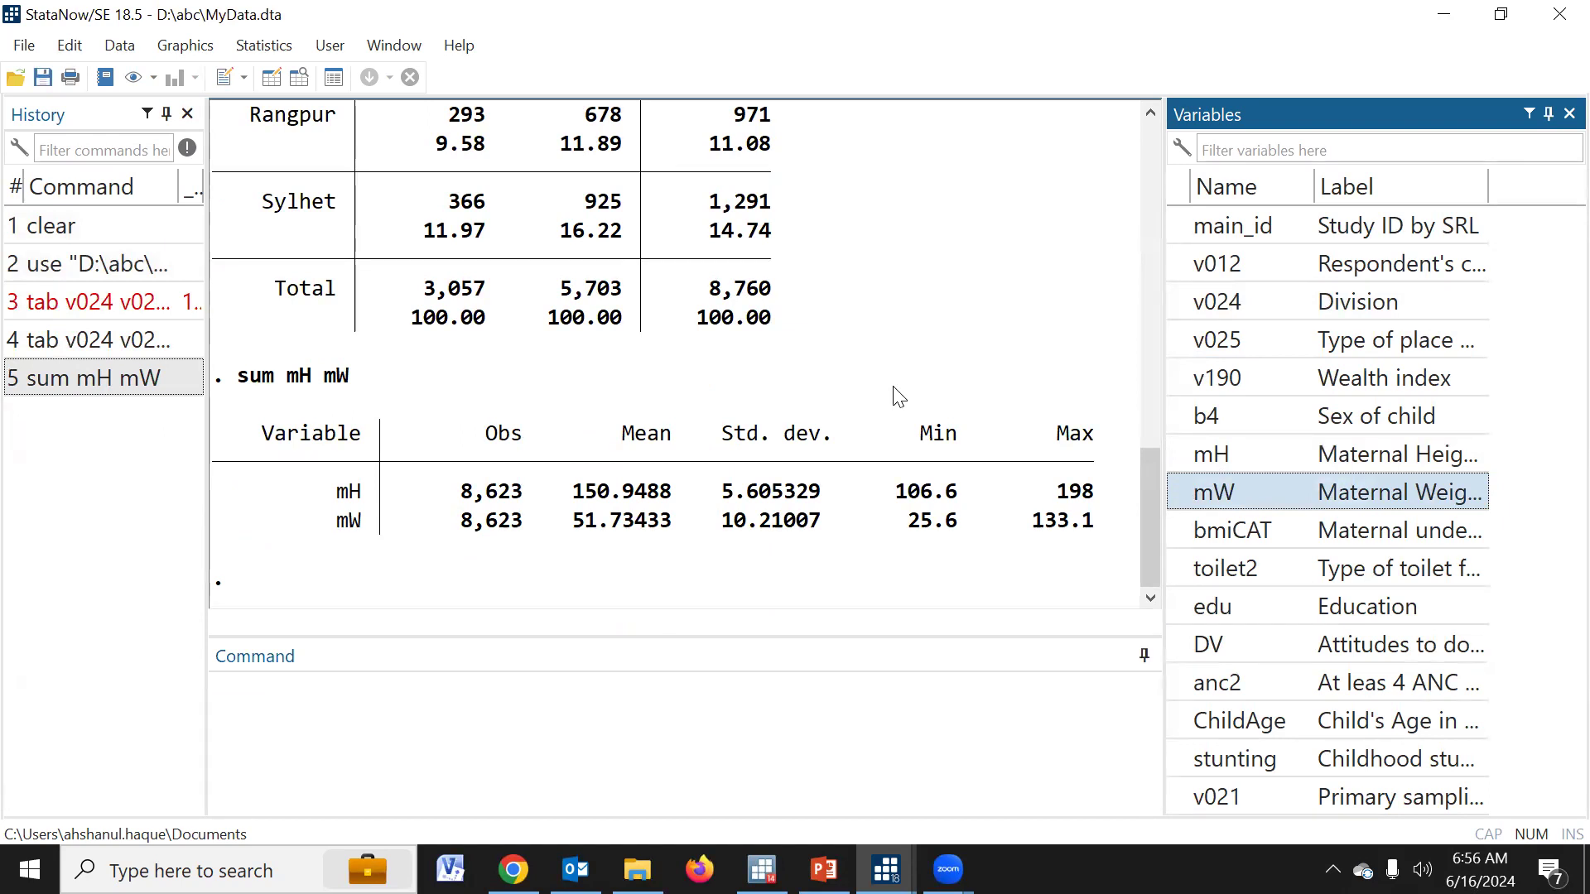
pyautogui.rightClick(883, 284)
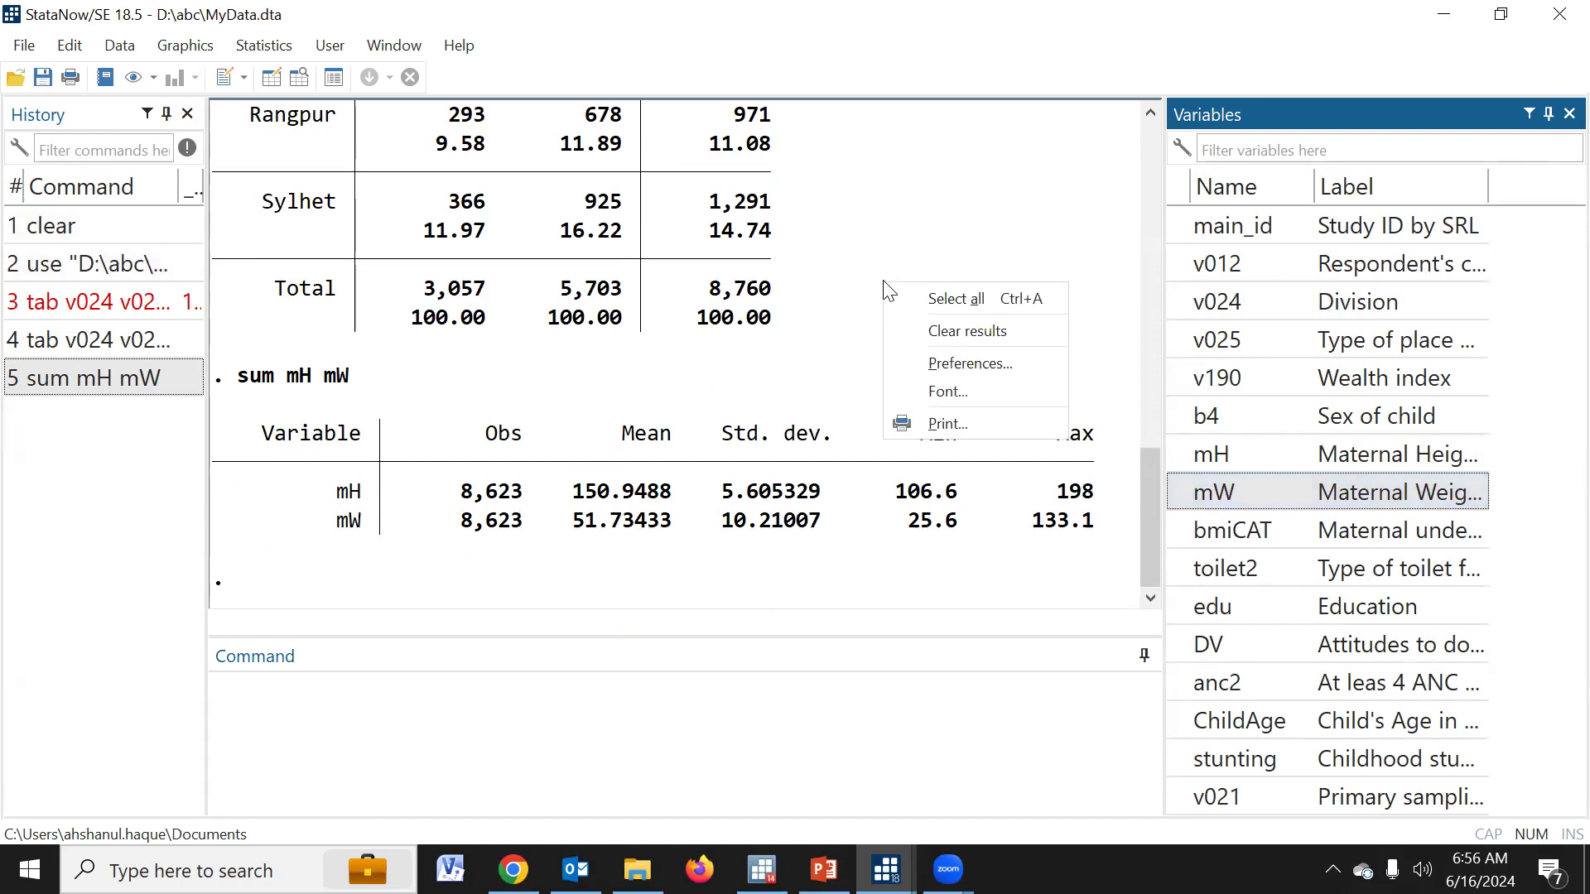
pyautogui.click(930, 329)
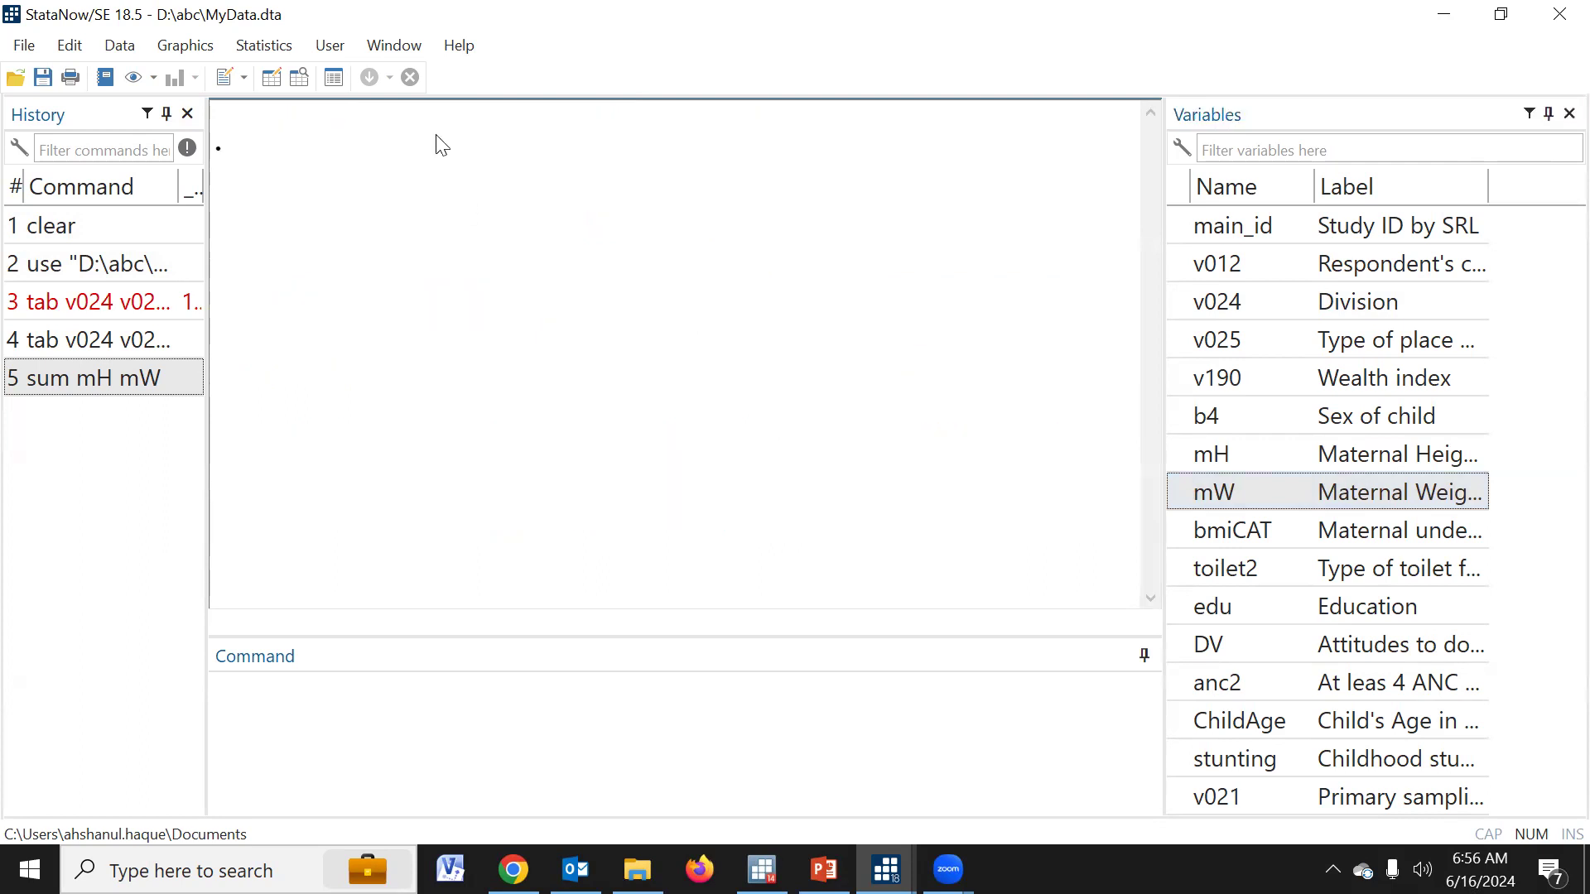
# Open the Table of descriptive statistics (dtable) dialog and reset it to its default settings
pyautogui.click(274, 48)
pyautogui.moveTo(356, 78)
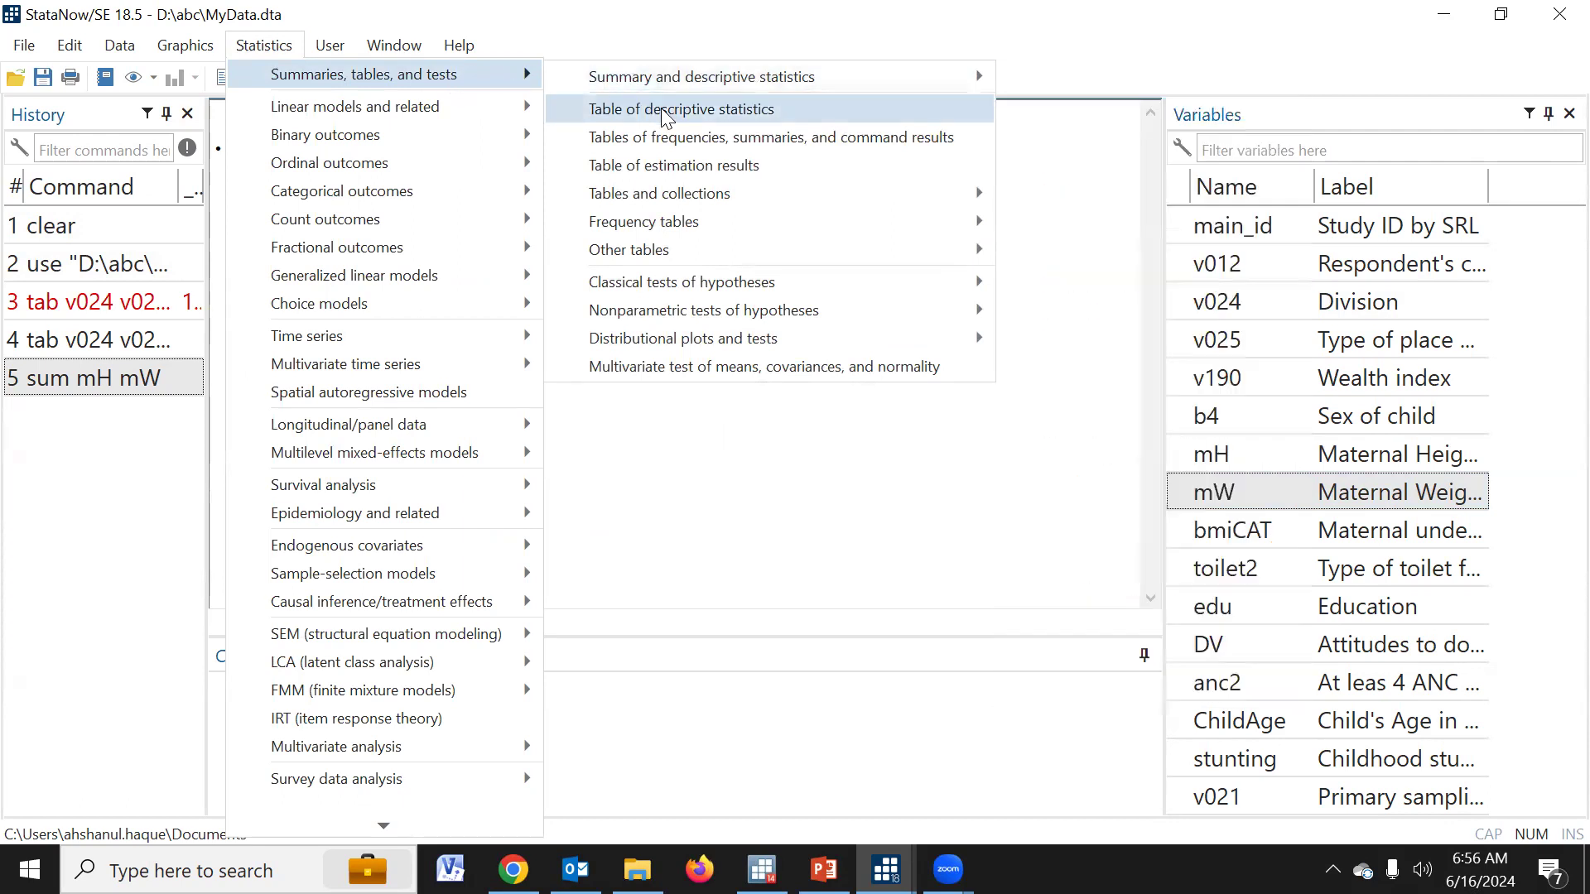
pyautogui.click(770, 114)
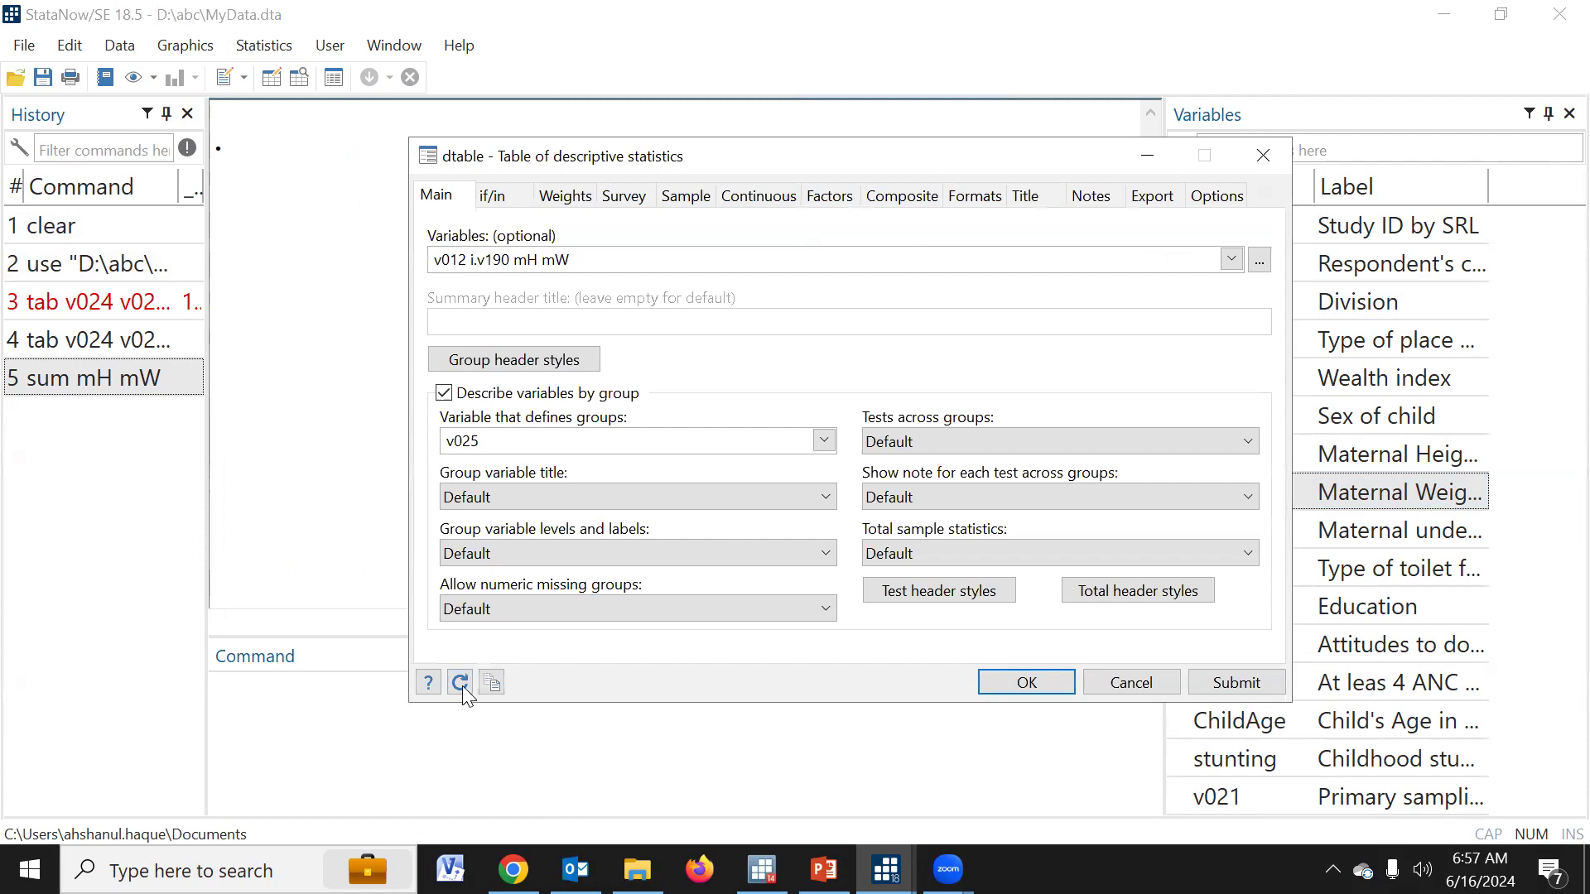
pyautogui.click(460, 683)
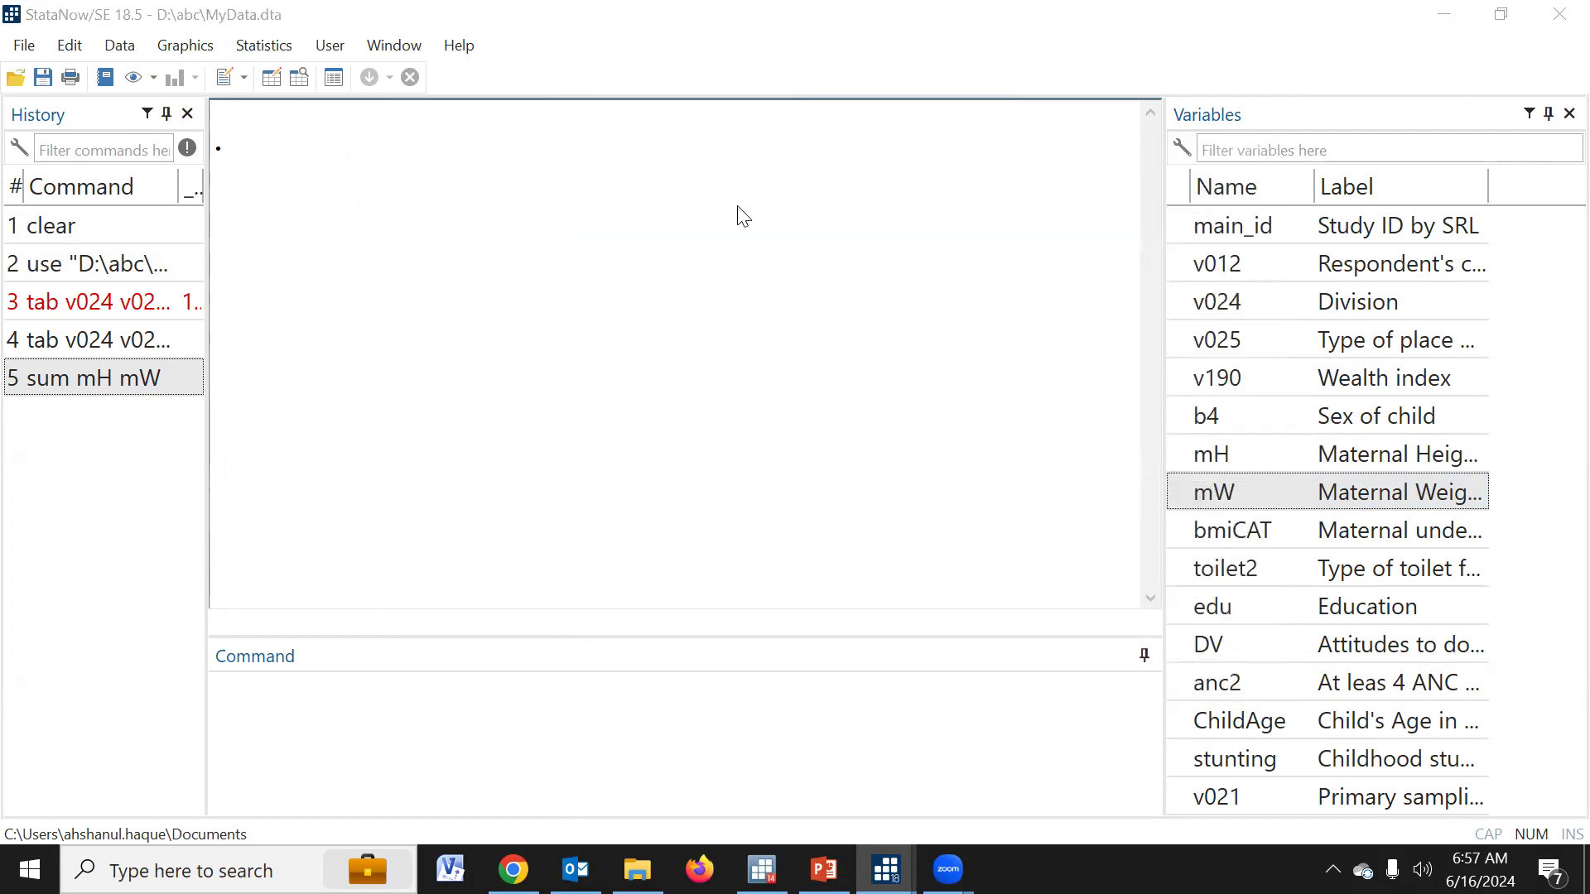
pyautogui.moveTo(772, 165); pyautogui.dragTo(628, 155)
# Add v012, v024, v190, b4, mH and mW as the variables to describe in the table
pyautogui.click(390, 246)
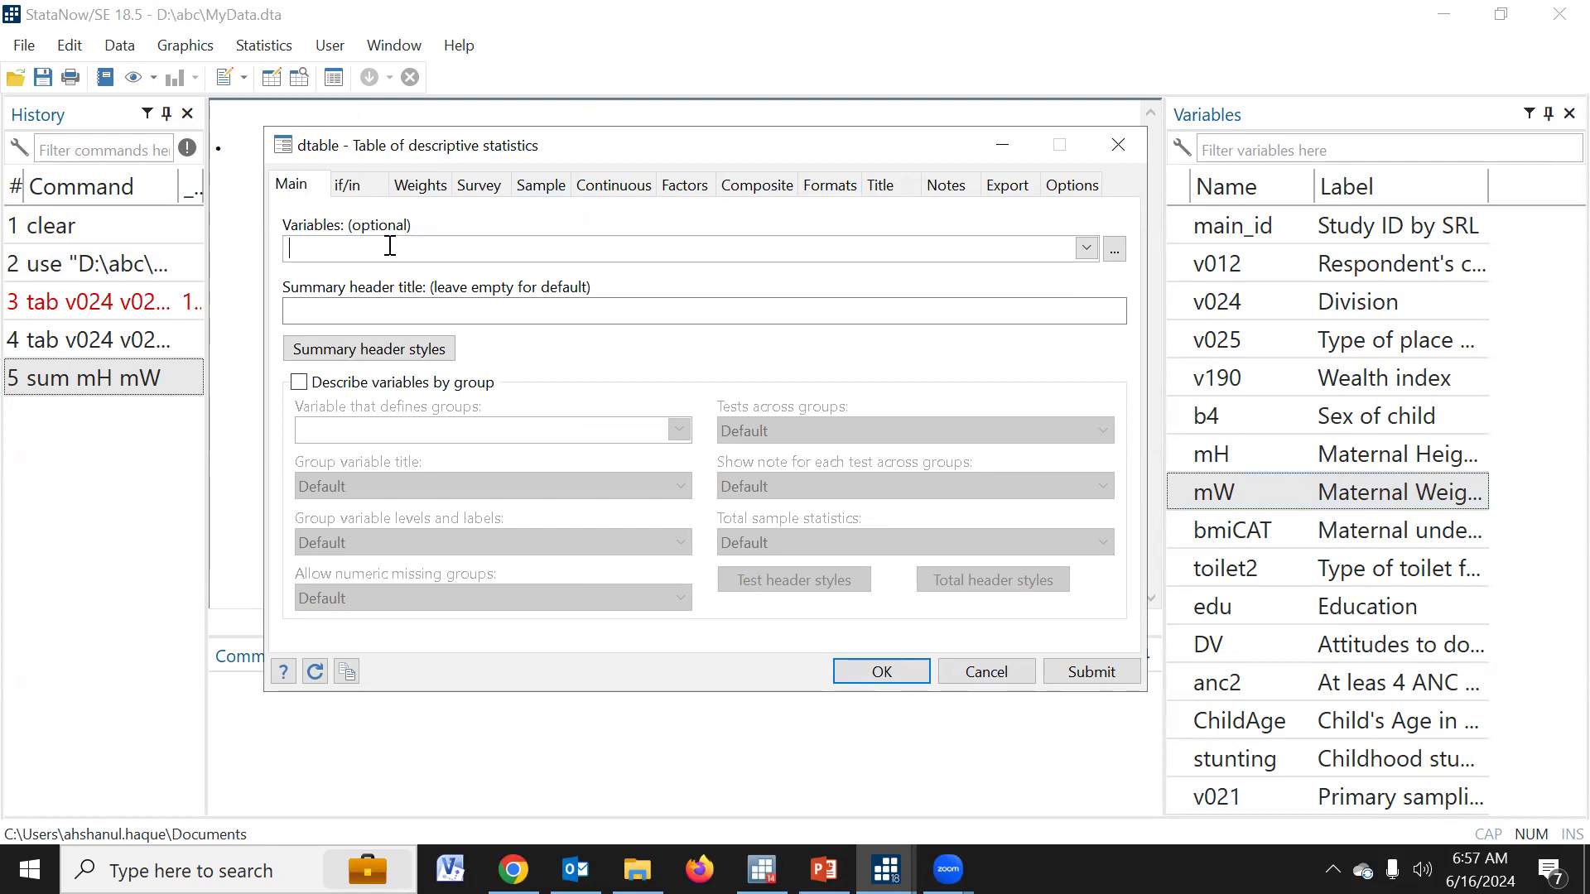
pyautogui.click(1086, 247)
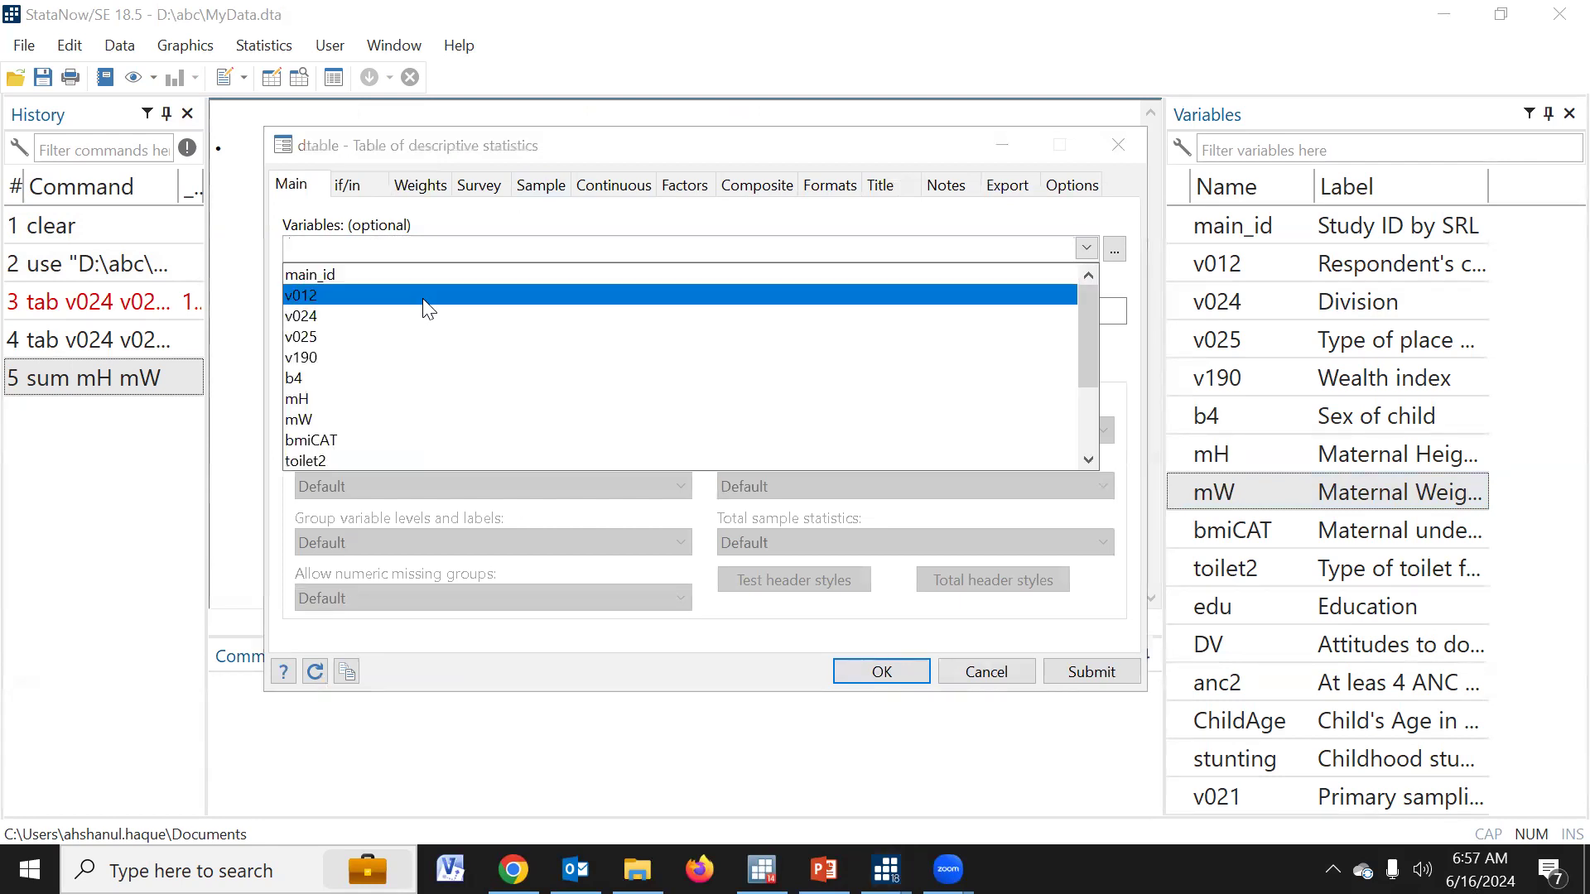
pyautogui.click(318, 295)
pyautogui.click(318, 321)
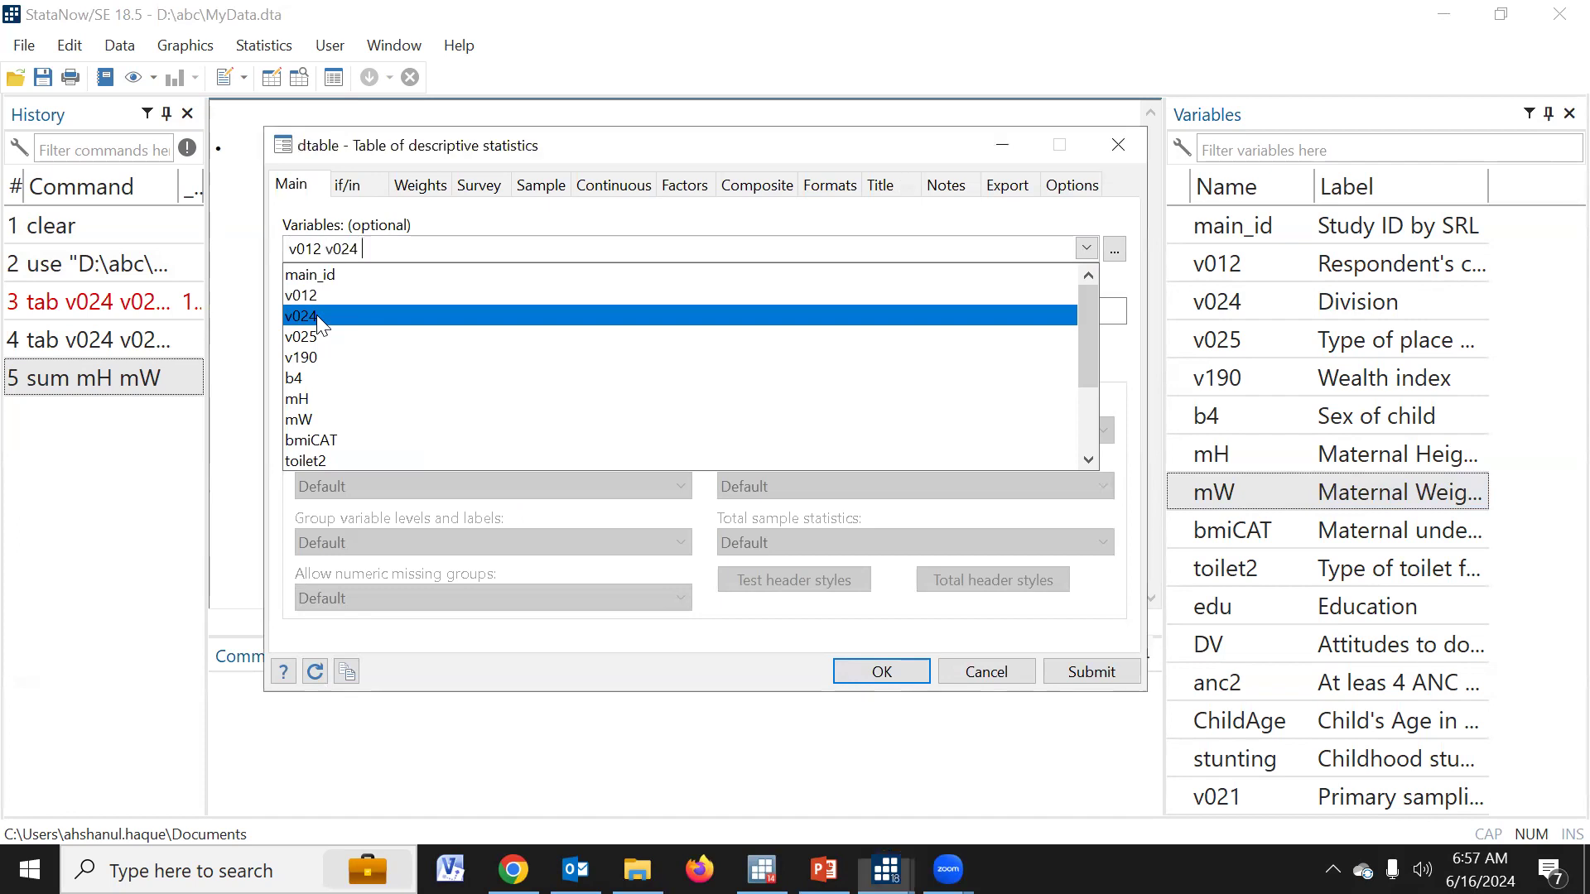
pyautogui.click(320, 361)
pyautogui.click(305, 378)
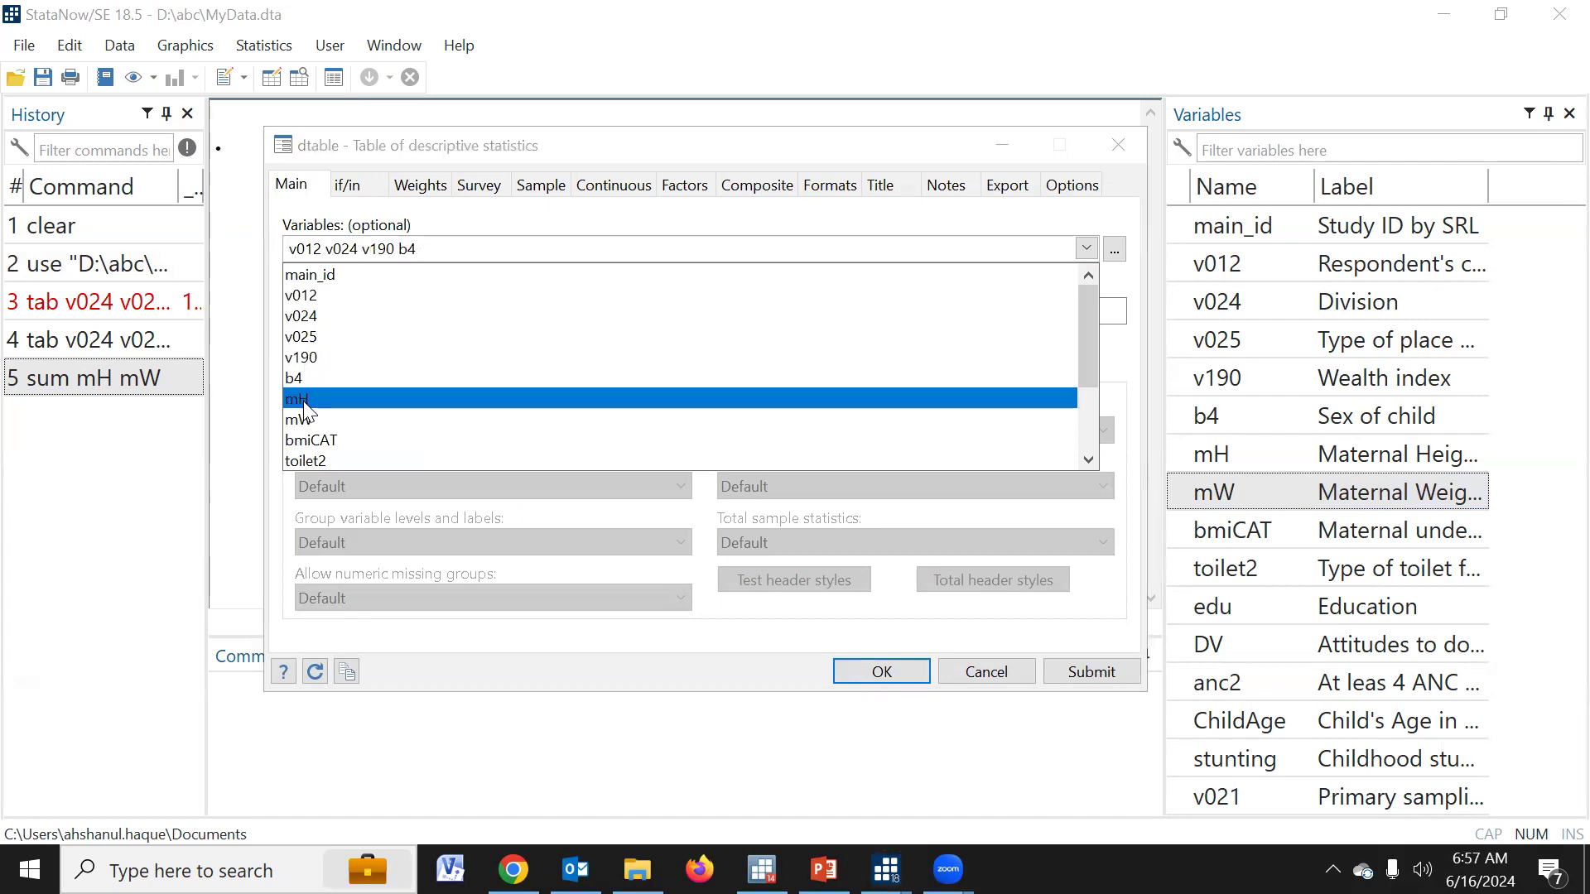
pyautogui.click(305, 397)
pyautogui.click(304, 417)
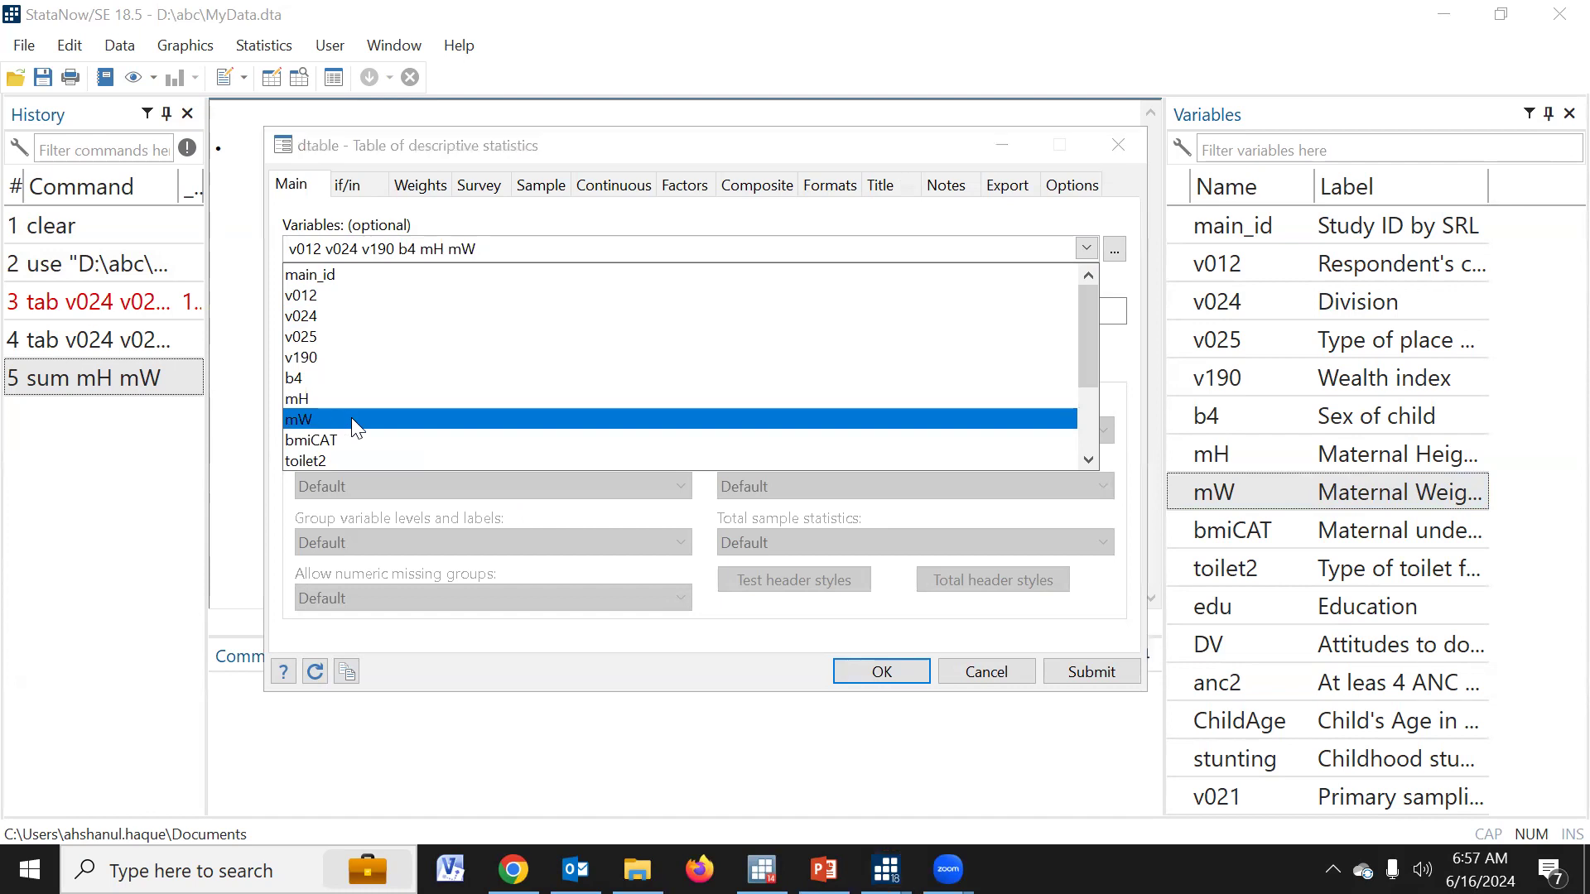
# Add bmiCAT, toilet2, edu, DV, anc2, ChildAge and stunting to the table's variables
pyautogui.scroll(-2, 331, 452)
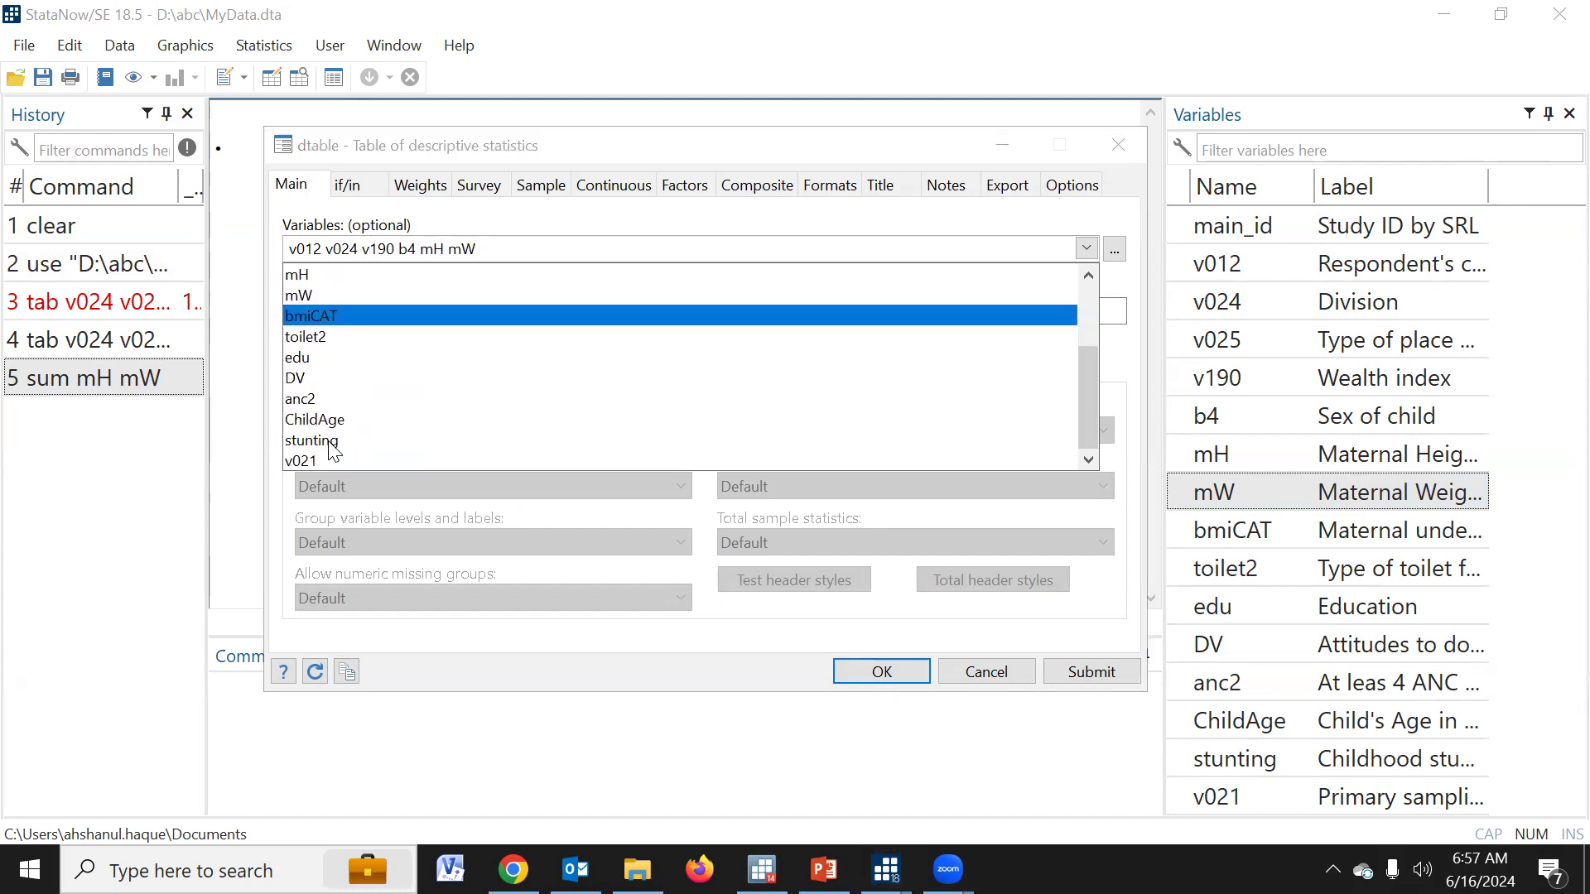
pyautogui.scroll(2, 331, 451)
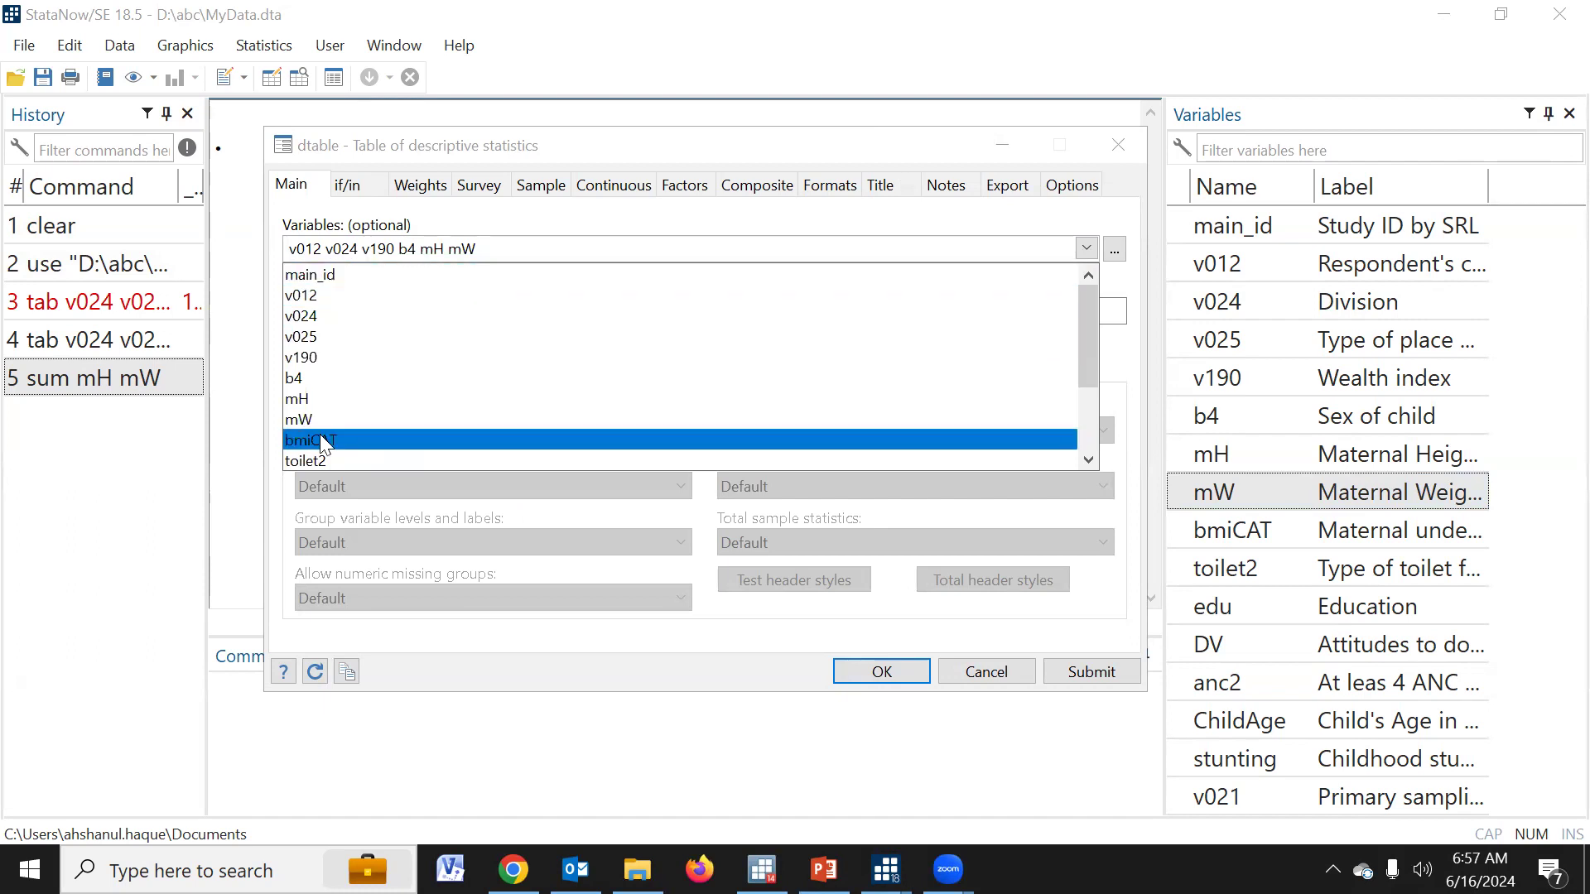
pyautogui.click(322, 444)
pyautogui.click(320, 455)
pyautogui.click(304, 424)
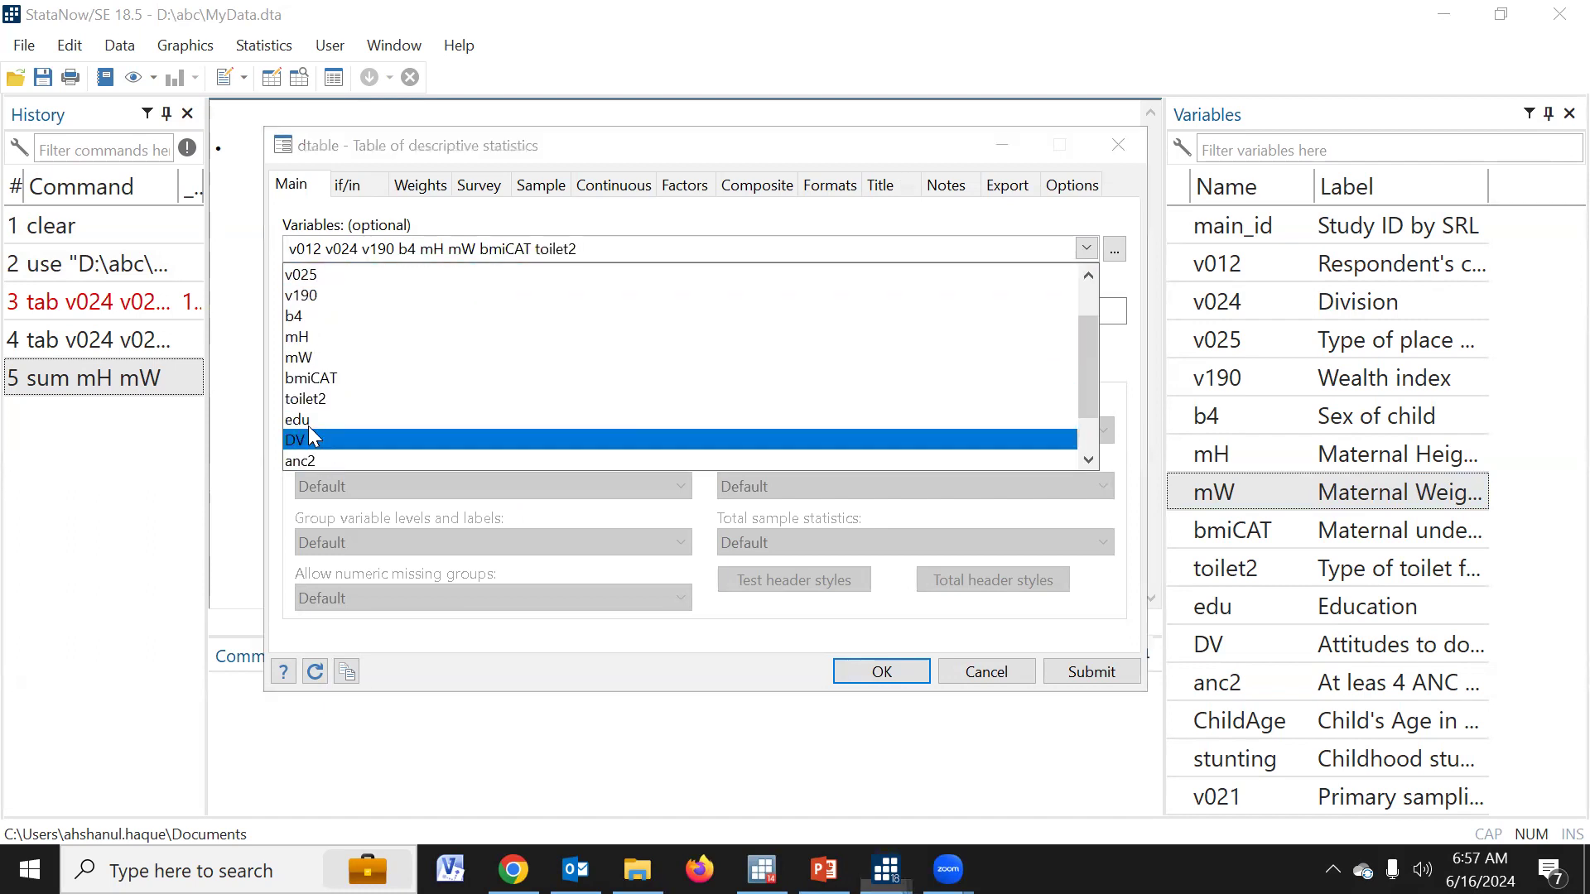
pyautogui.click(305, 438)
pyautogui.click(305, 455)
pyautogui.scroll(-1, 306, 456)
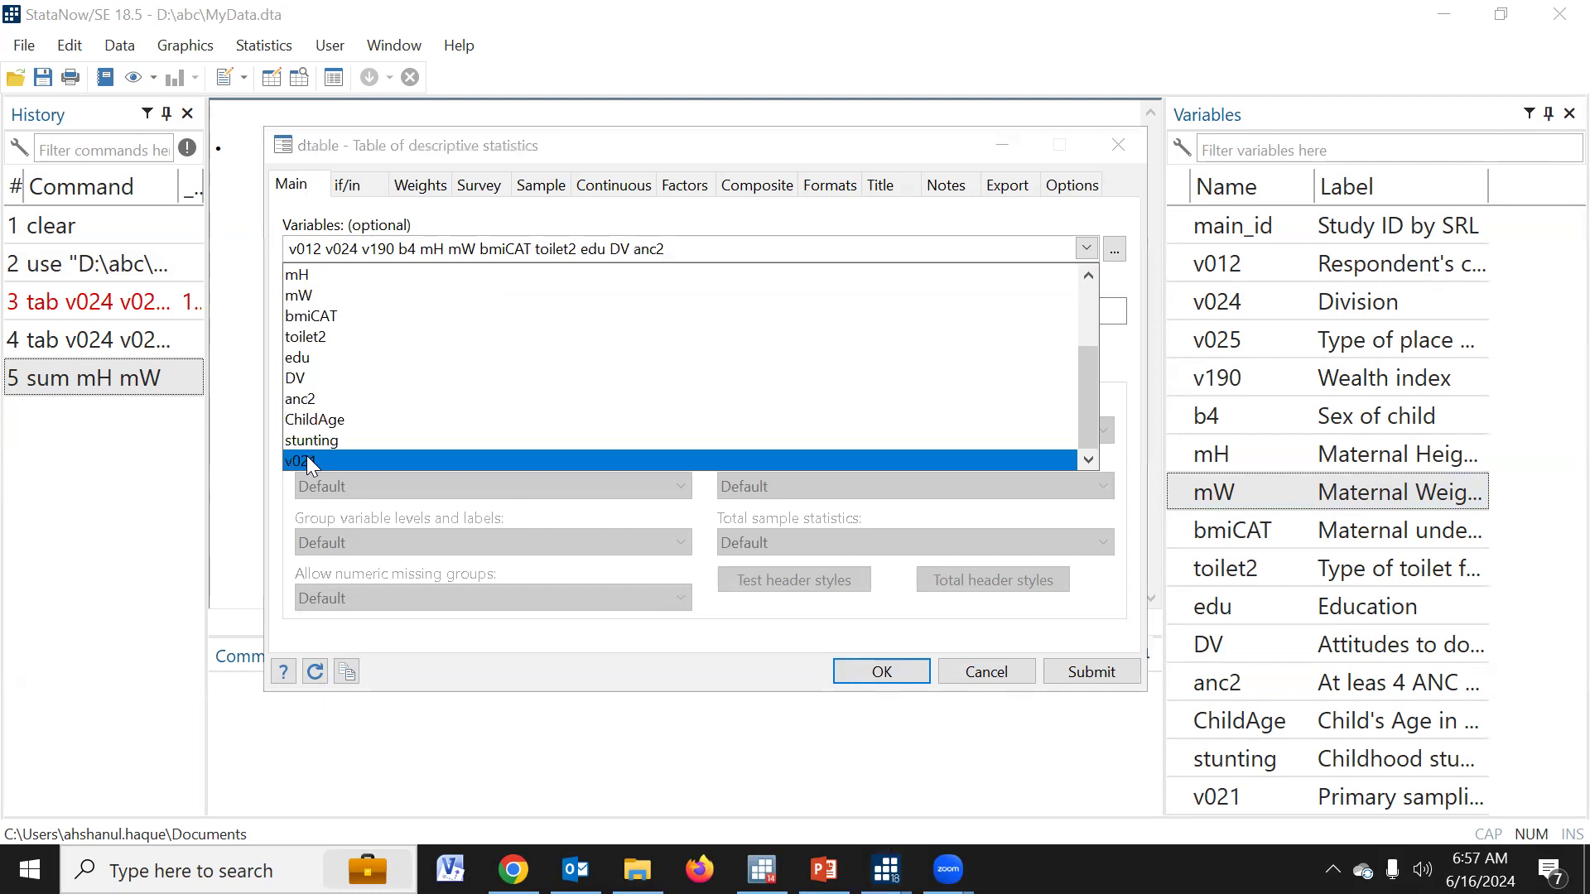
pyautogui.click(320, 419)
pyautogui.click(320, 437)
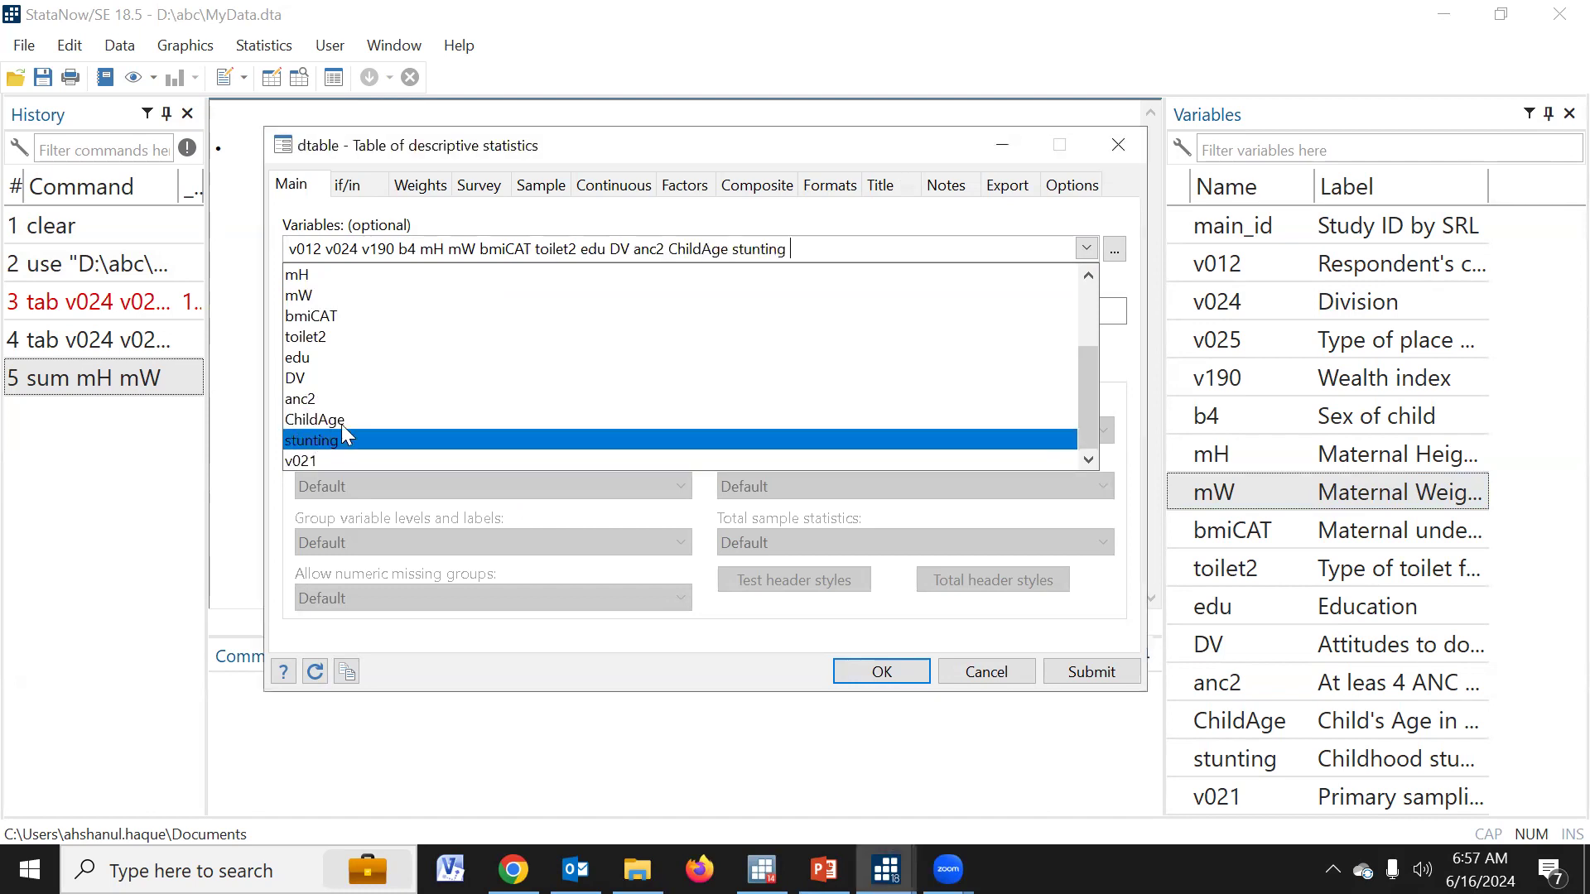
pyautogui.click(647, 146)
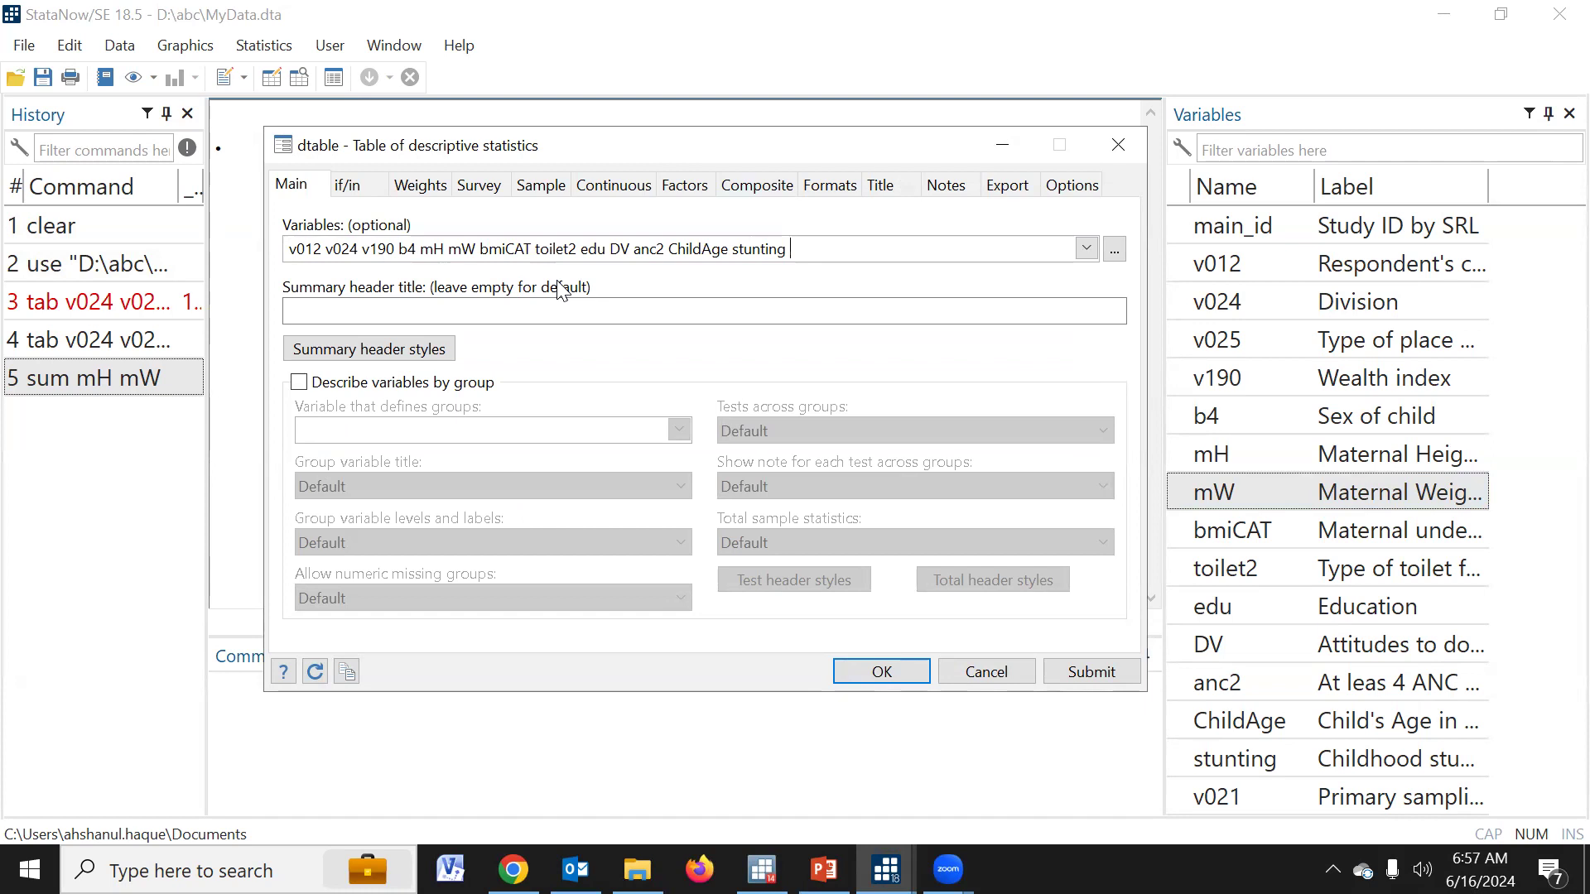
# Mark v024, v190 and b4 as categorical in the variable list with the i. prefix
pyautogui.press('Home')
pyautogui.click(326, 249)
pyautogui.write('i.')
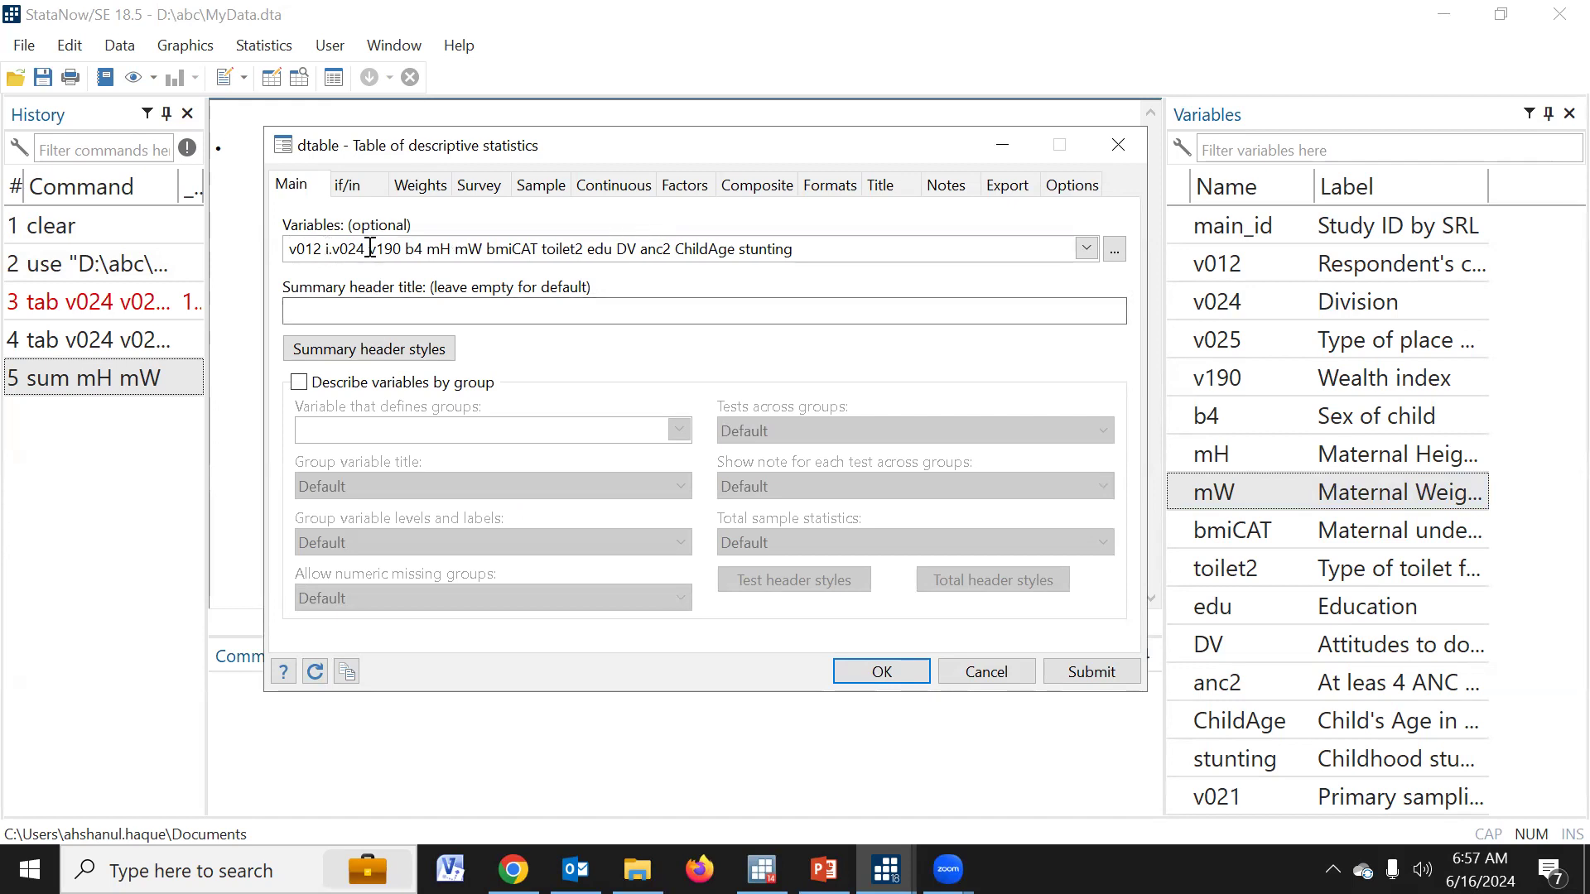
pyautogui.write('i.')
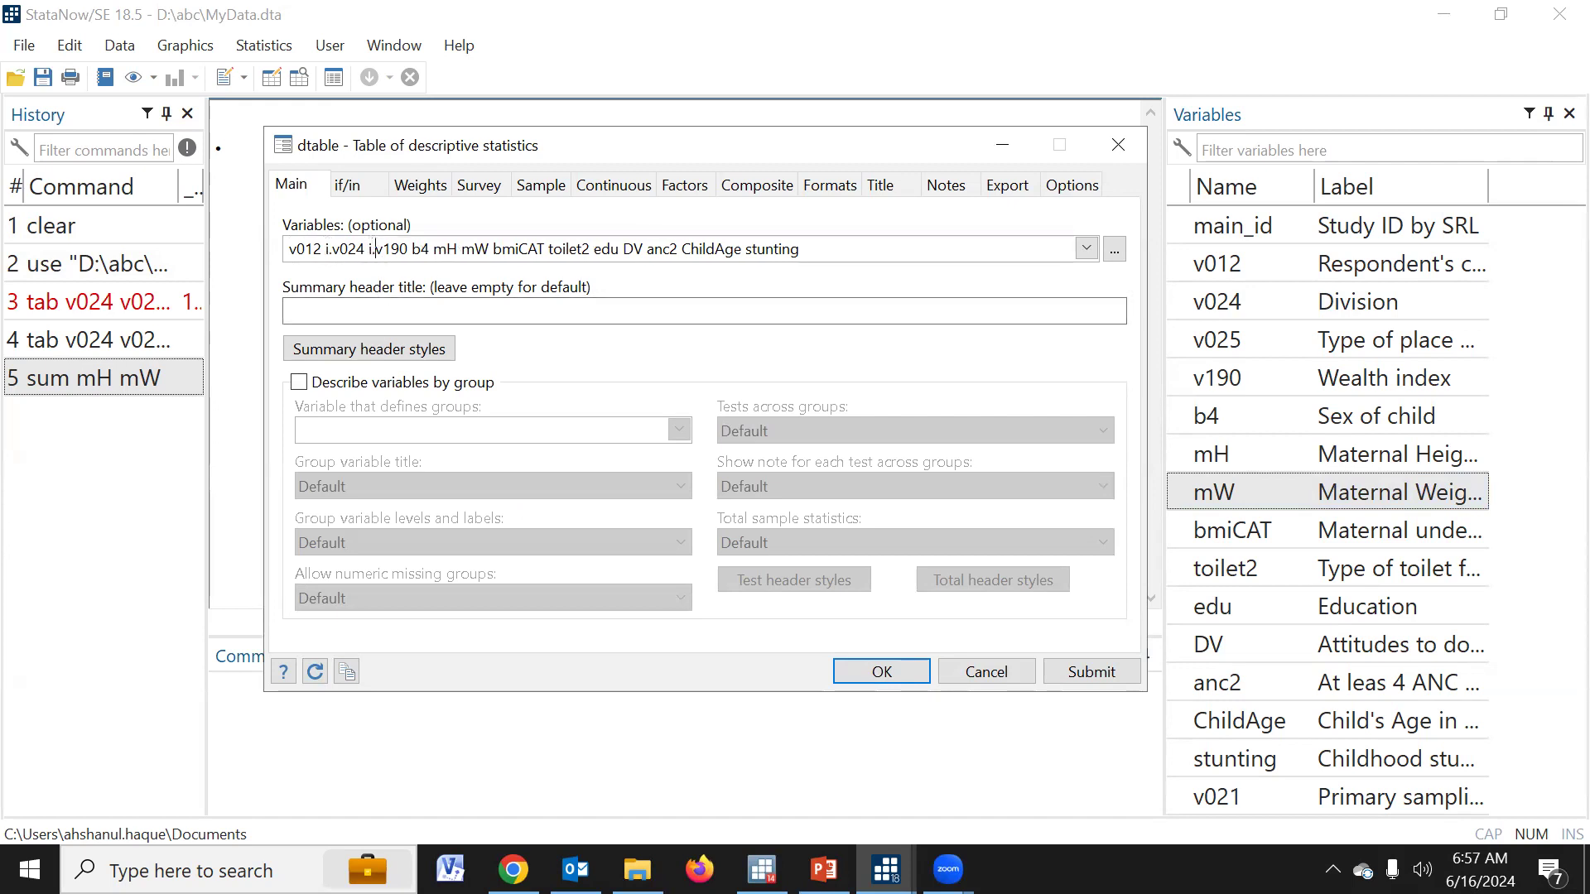
pyautogui.click(416, 248)
pyautogui.write('i.')
# Add the i. factor prefix to bmiCAT, toilet2 and edu, leaving mH and mW continuous
pyautogui.doubleClick(451, 249)
pyautogui.doubleClick(481, 248)
pyautogui.click(503, 248)
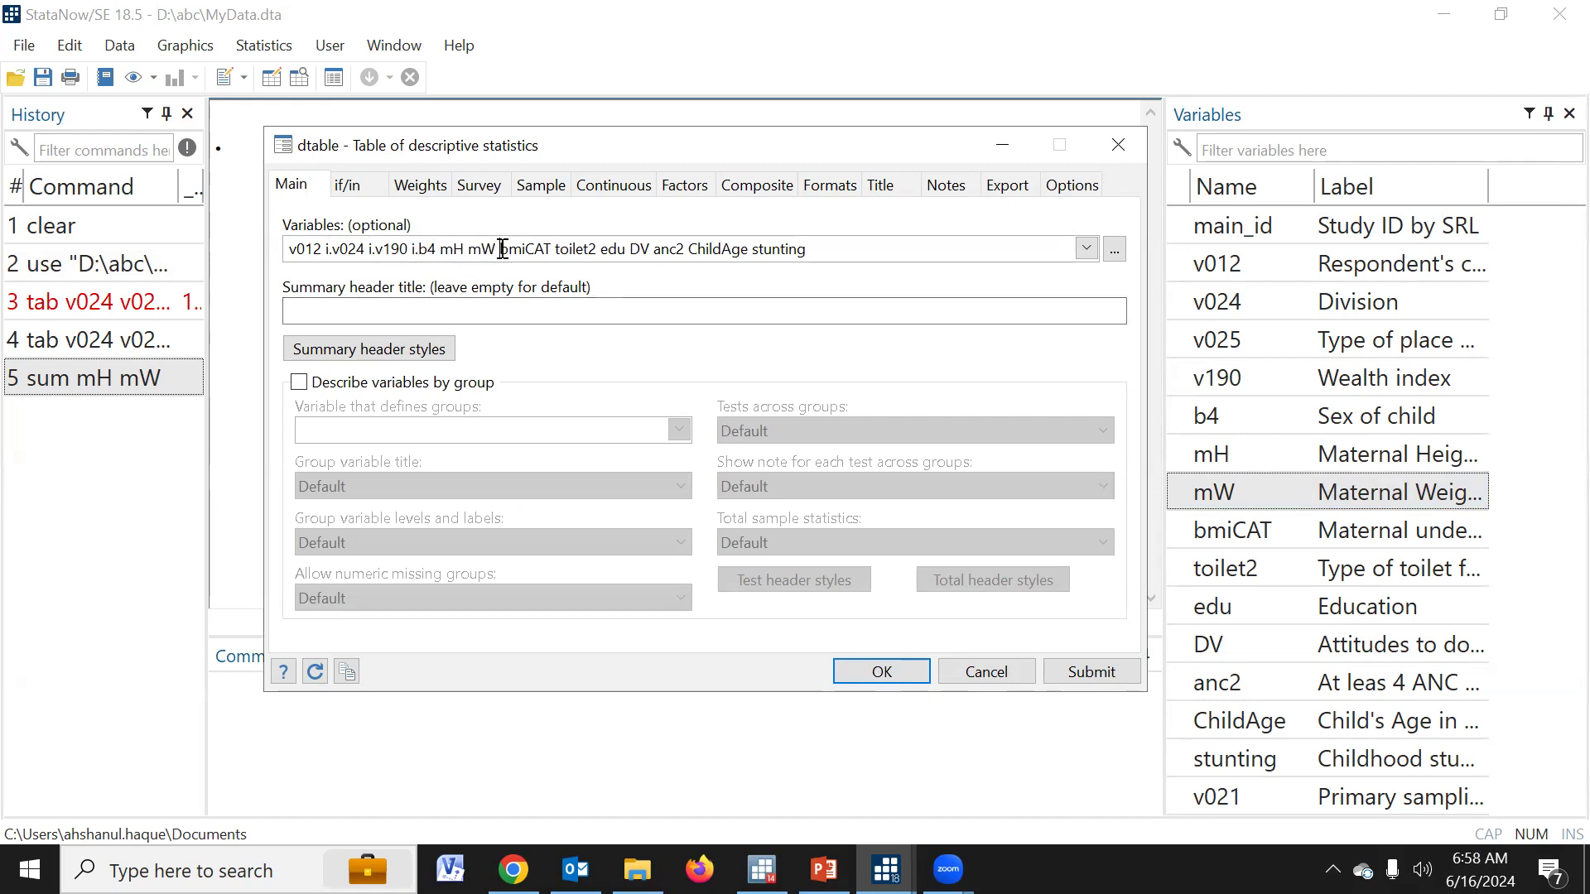
pyautogui.write('i.')
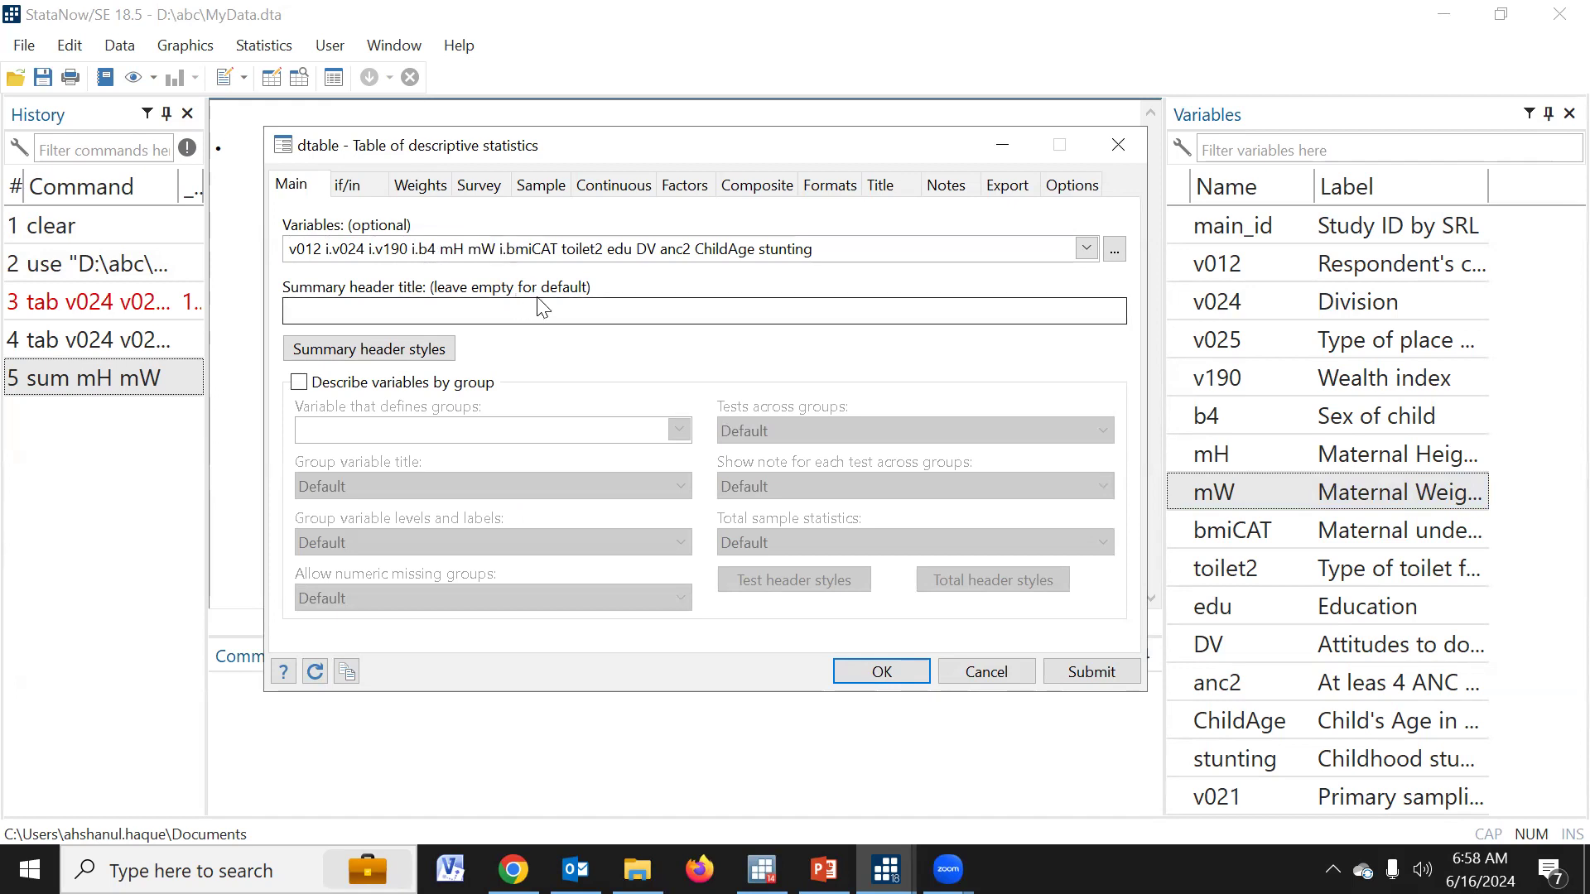
pyautogui.click(563, 248)
pyautogui.write('i.')
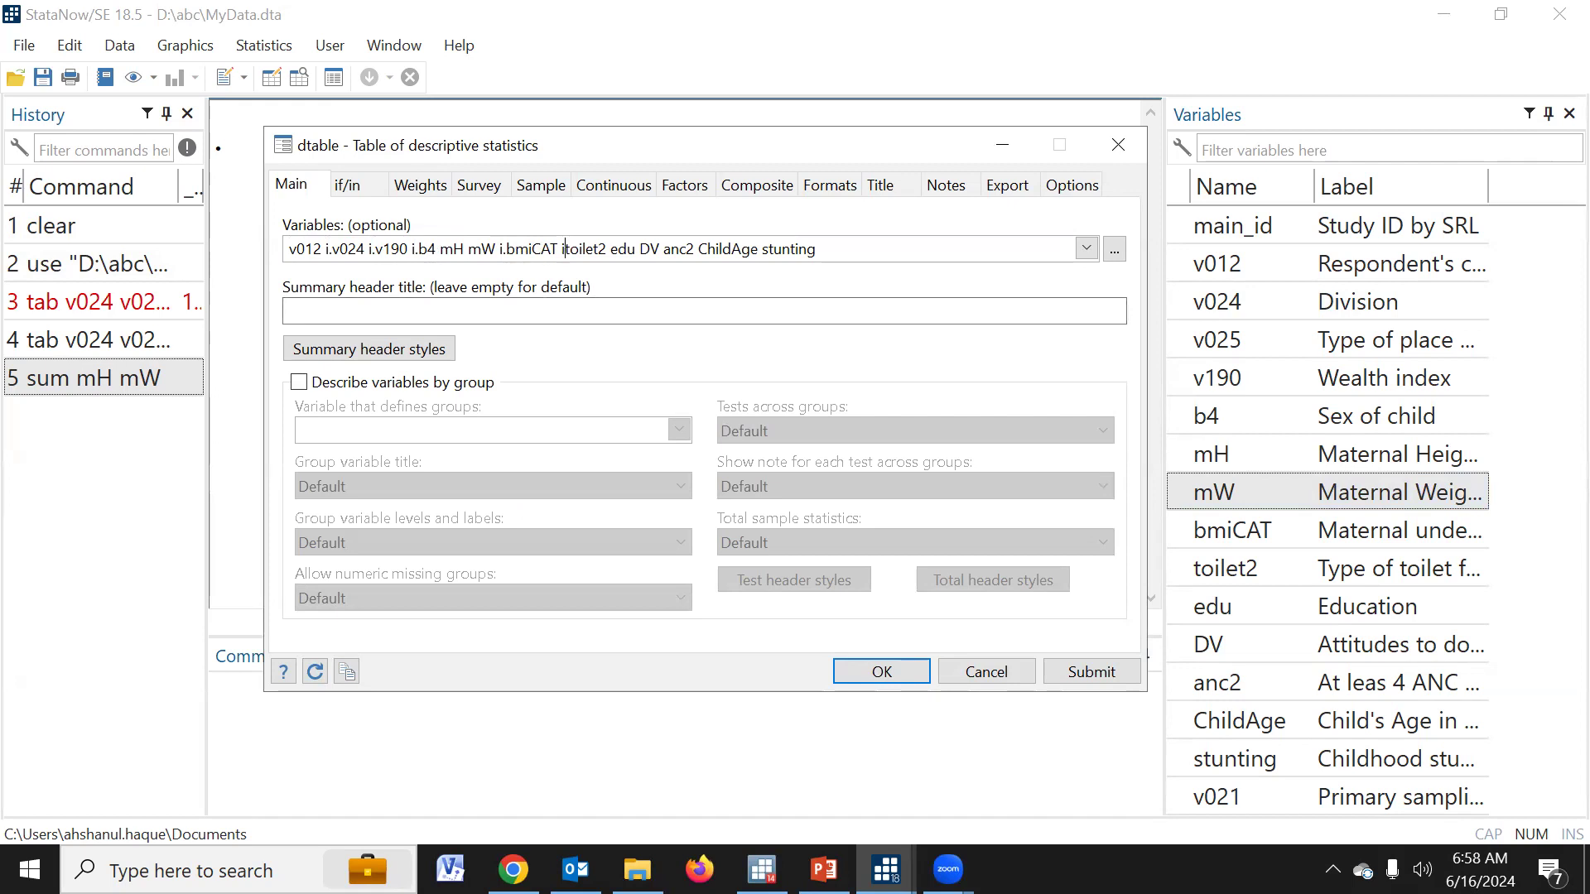
pyautogui.click(615, 251)
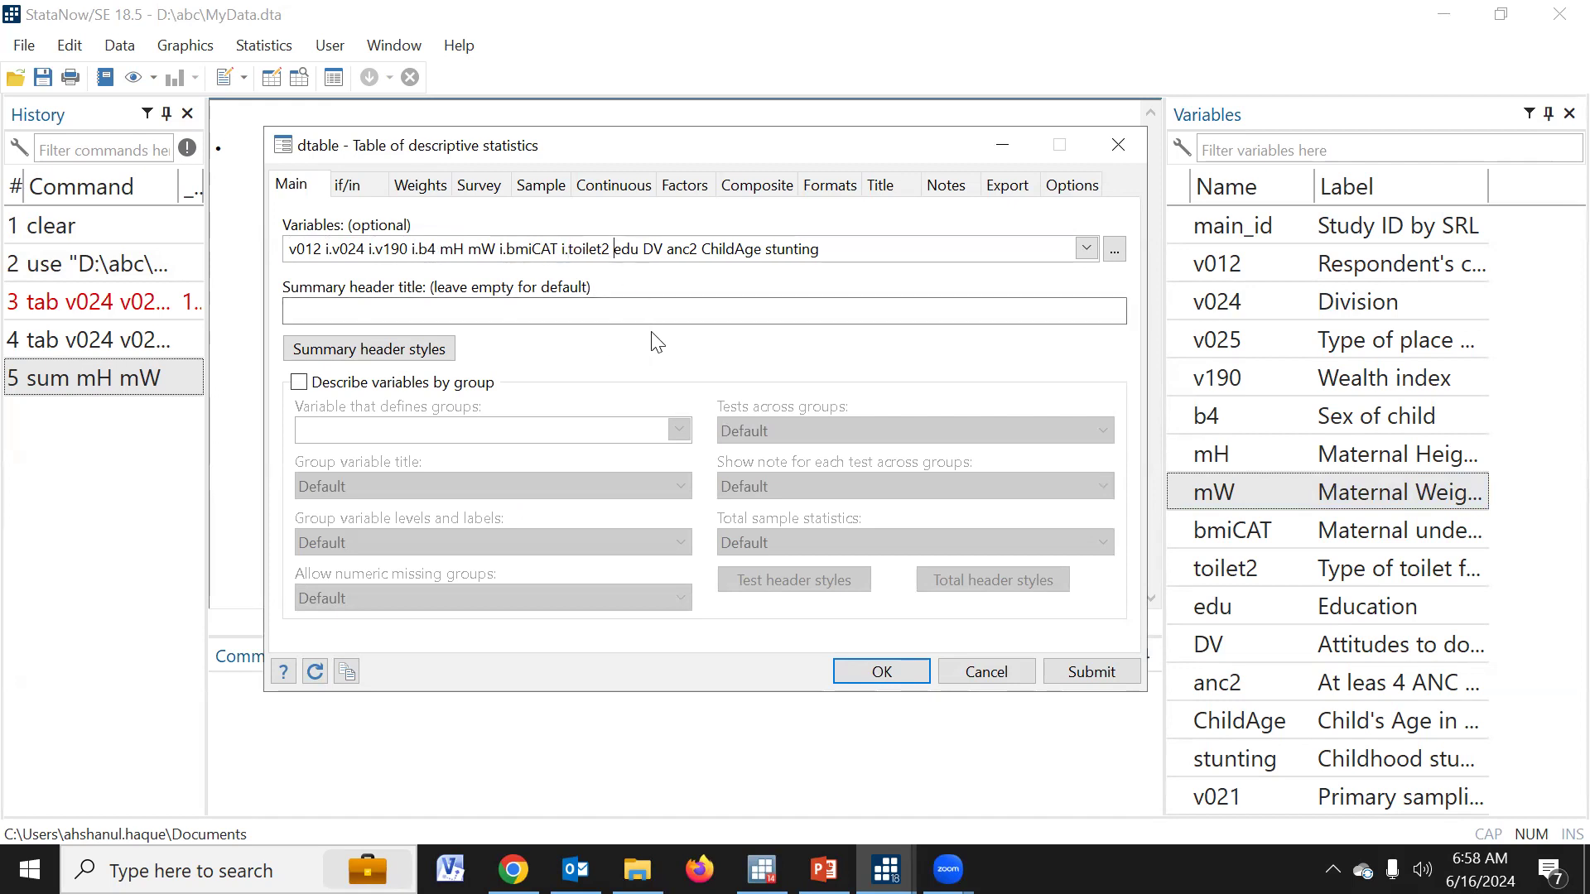
pyautogui.write('i.')
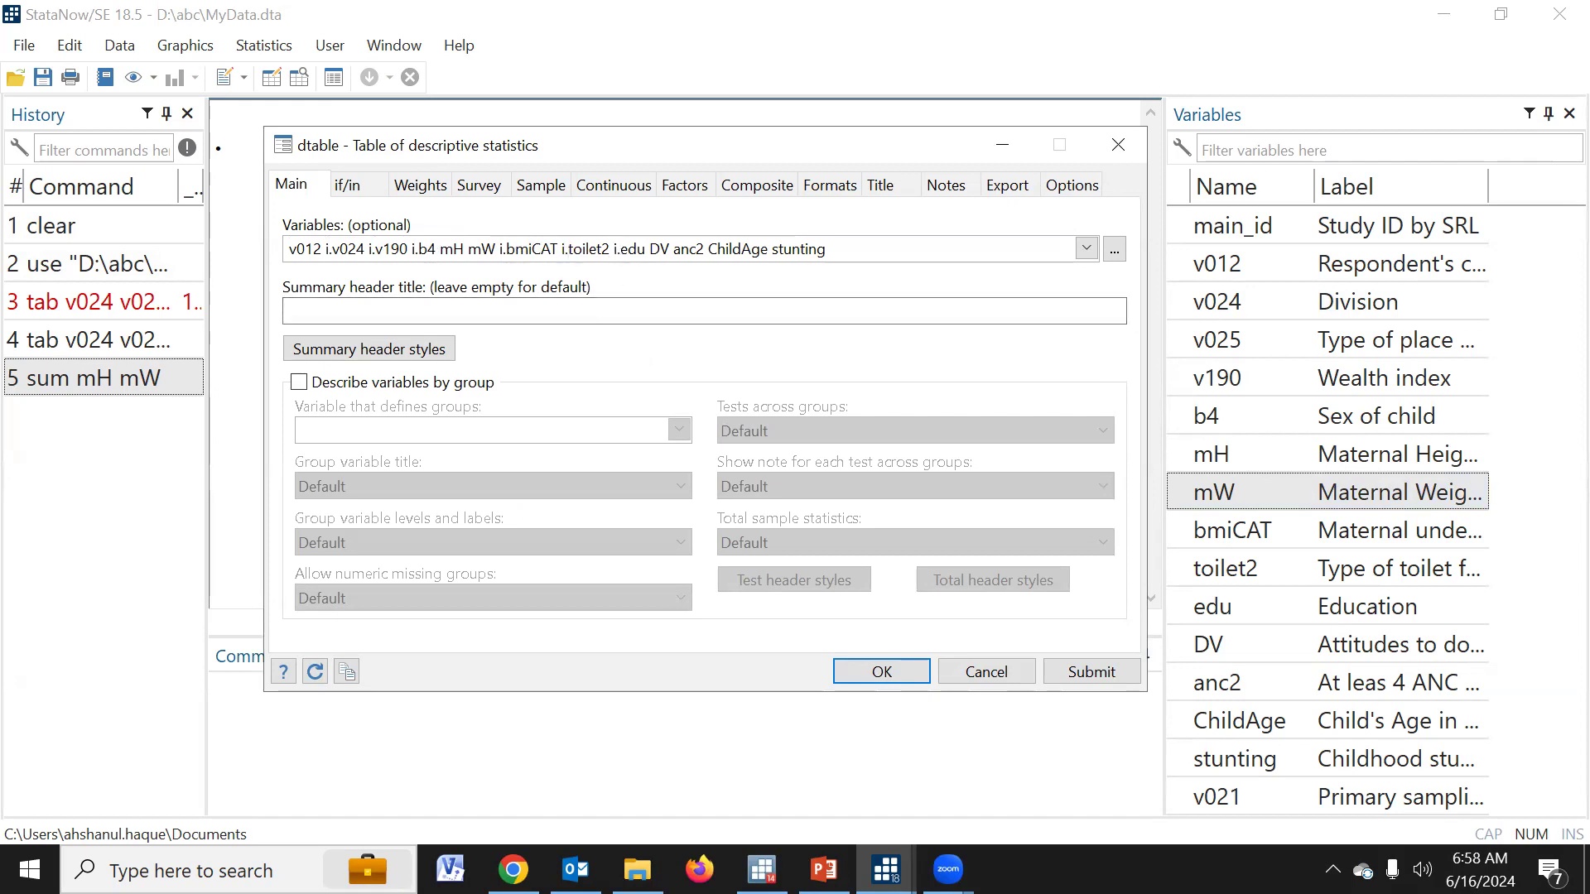
# Add the i. factor prefix to DV, anc2 and stunting, leaving ChildAge continuous
pyautogui.click(651, 251)
pyautogui.write('i.')
pyautogui.click(681, 256)
pyautogui.write('i.')
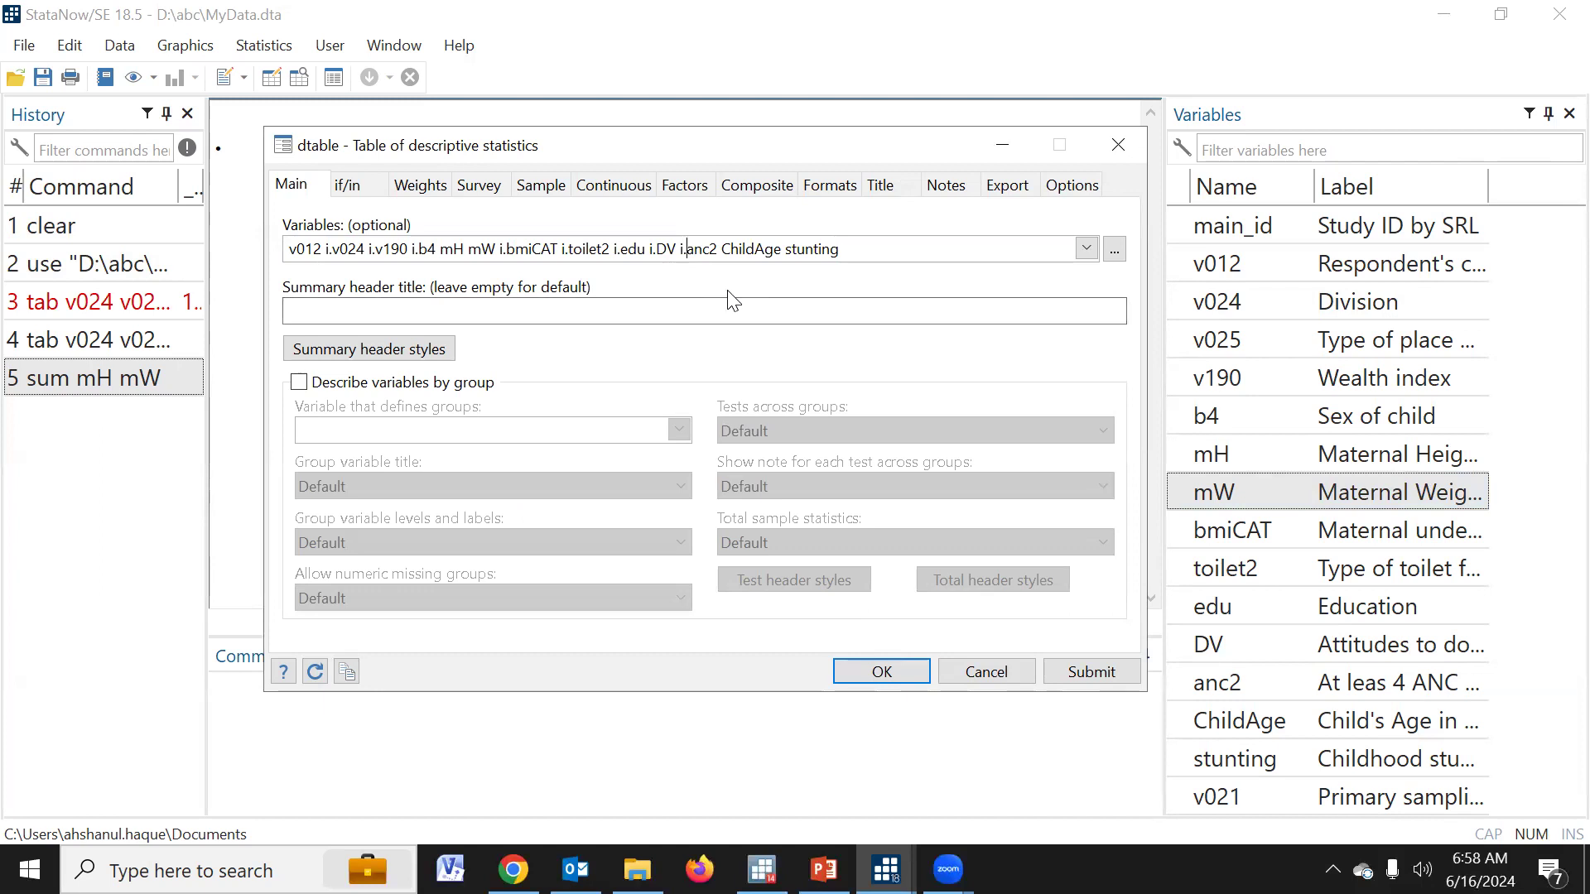
pyautogui.doubleClick(751, 248)
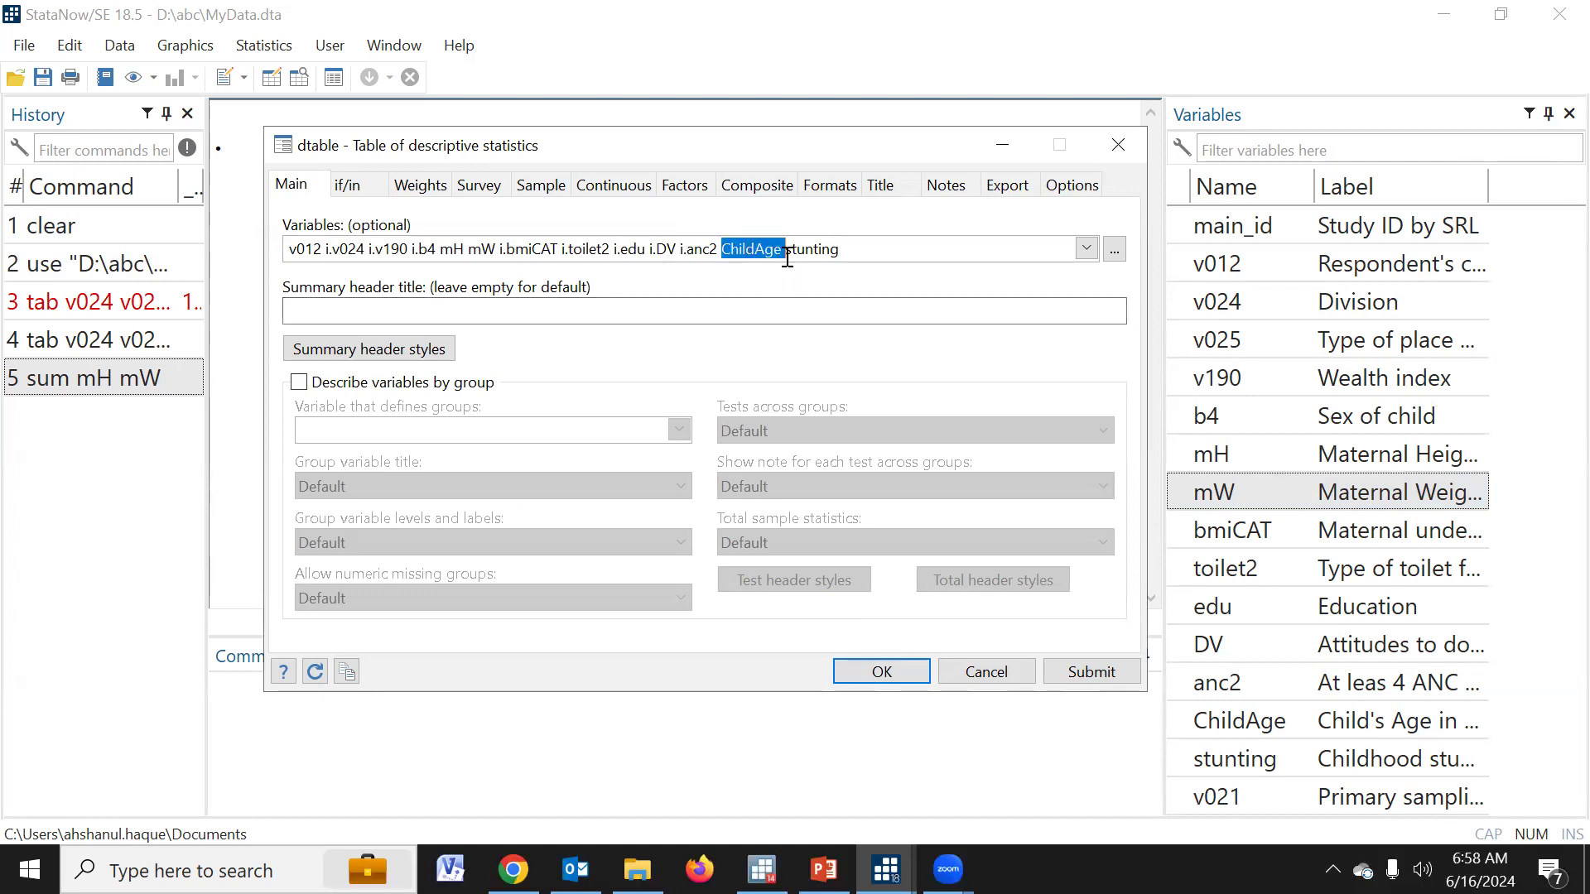
pyautogui.click(787, 250)
pyautogui.write('i.')
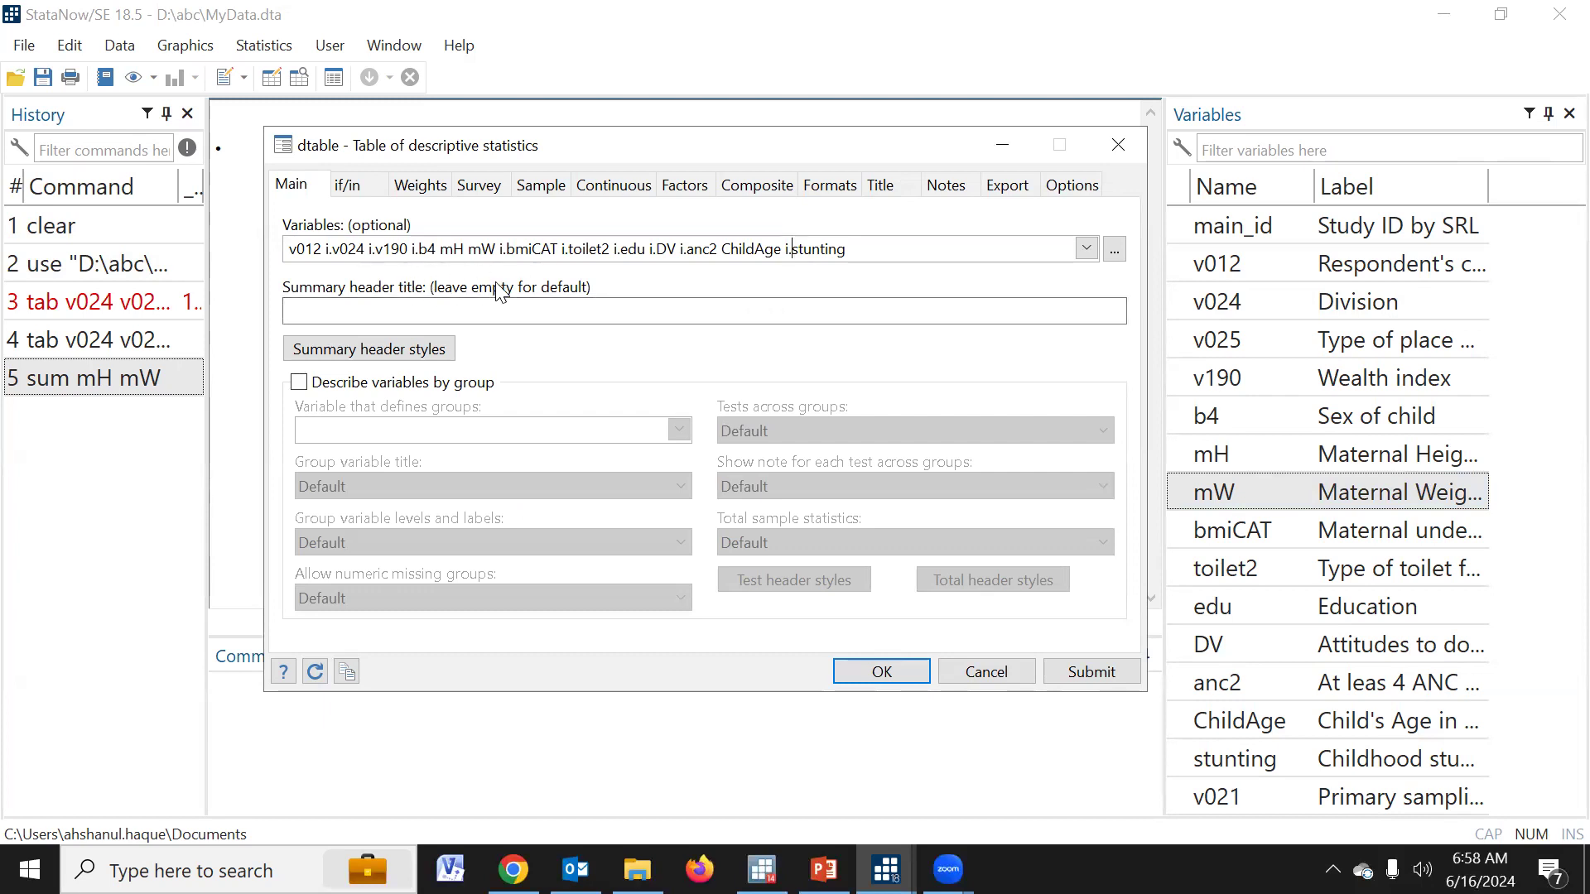
# Describe the variables by group with v025 as the grouping variable, and generate the table
pyautogui.click(299, 383)
pyautogui.click(679, 429)
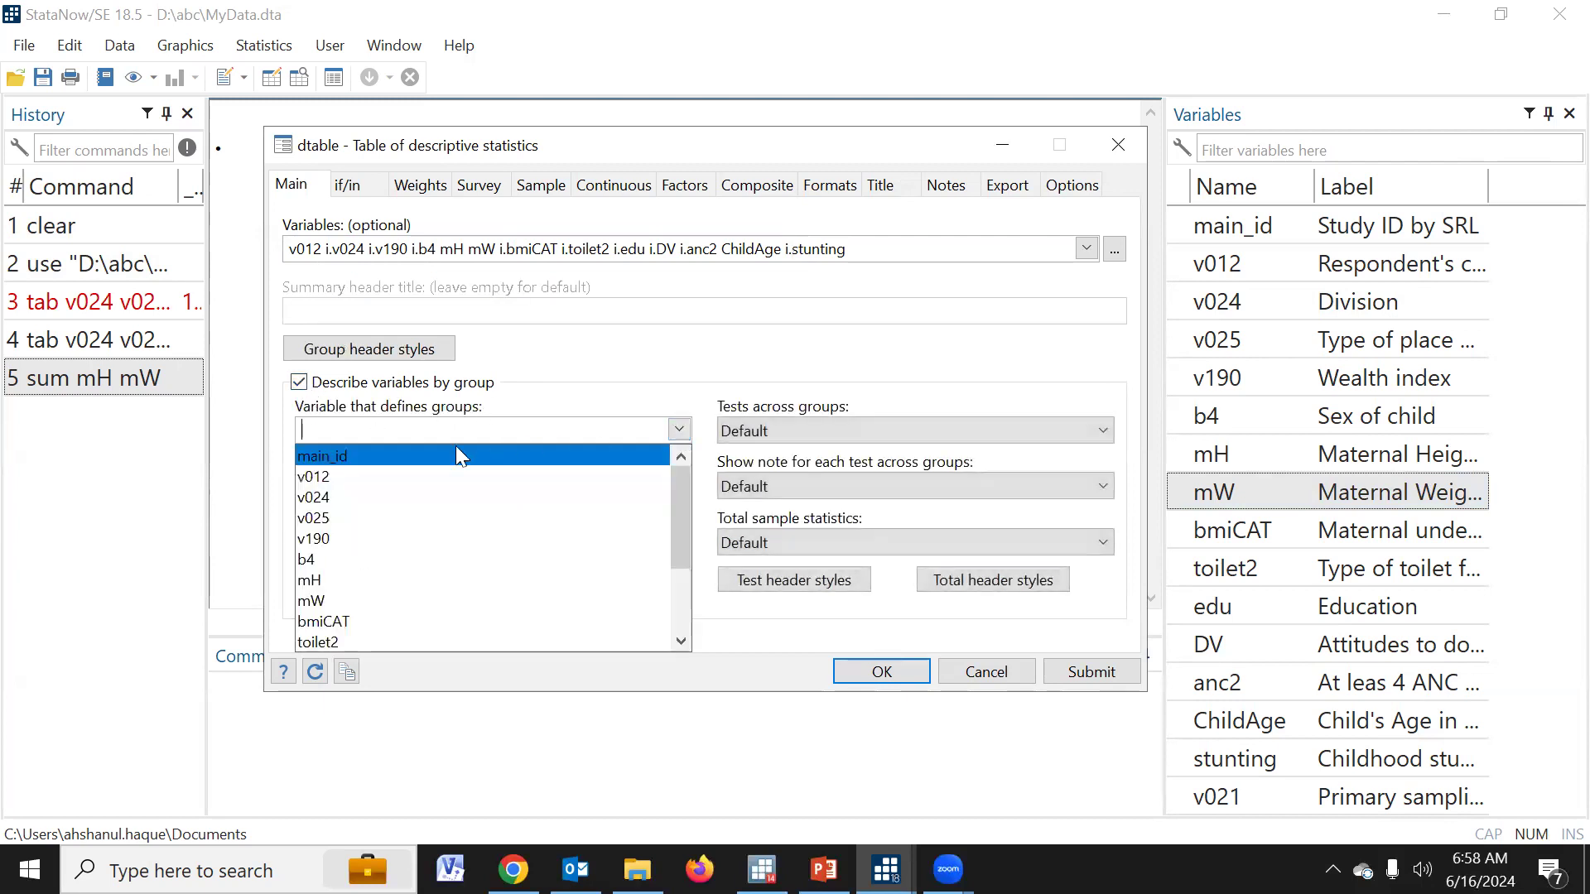
pyautogui.click(333, 518)
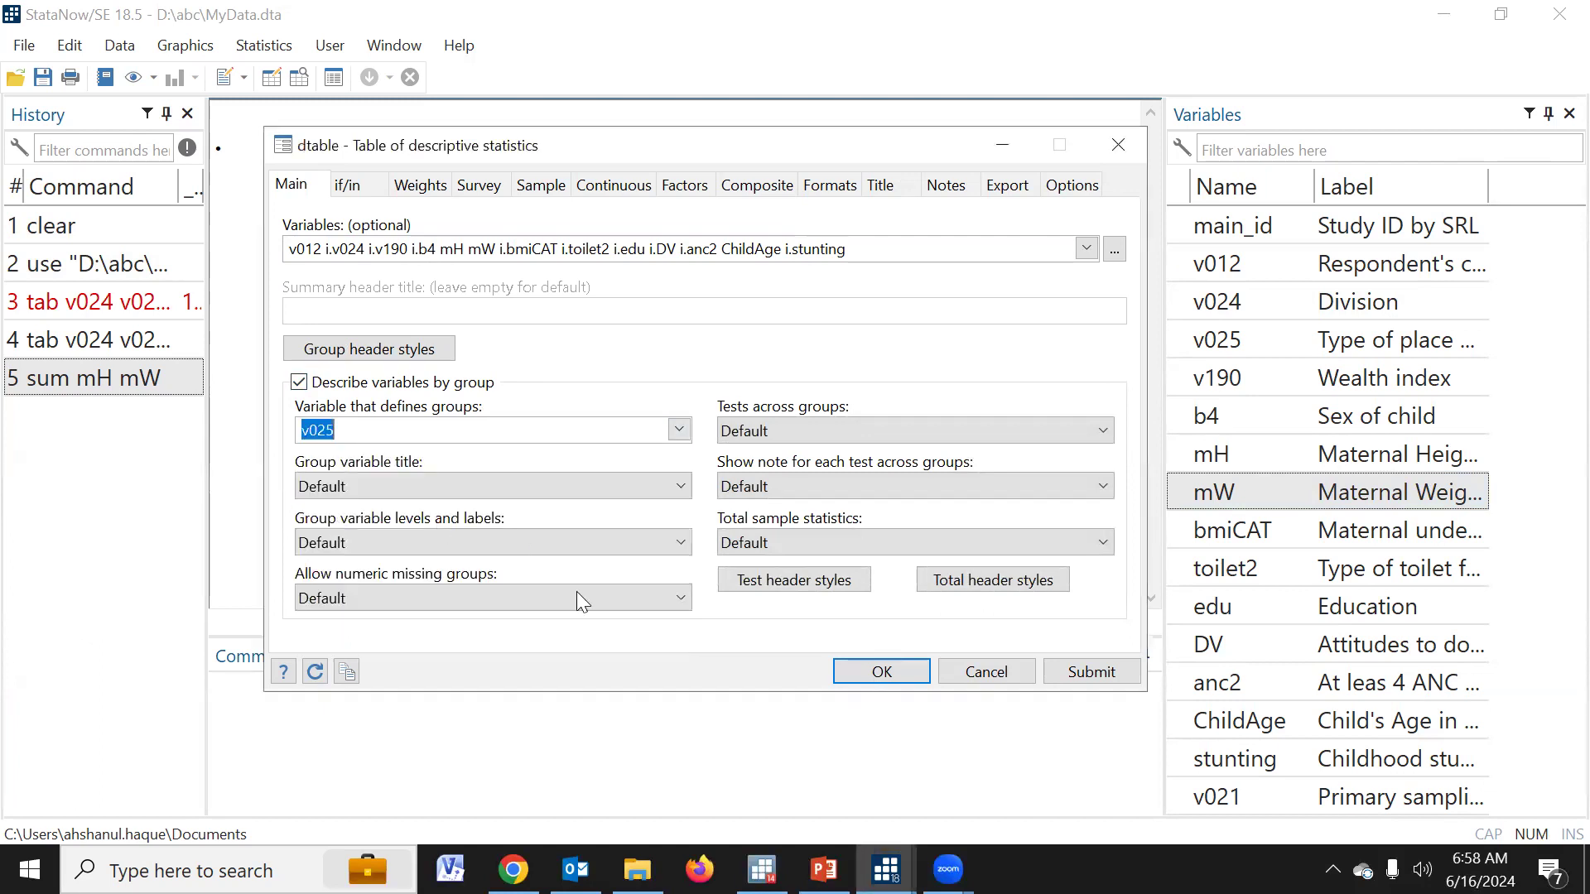
pyautogui.click(1093, 670)
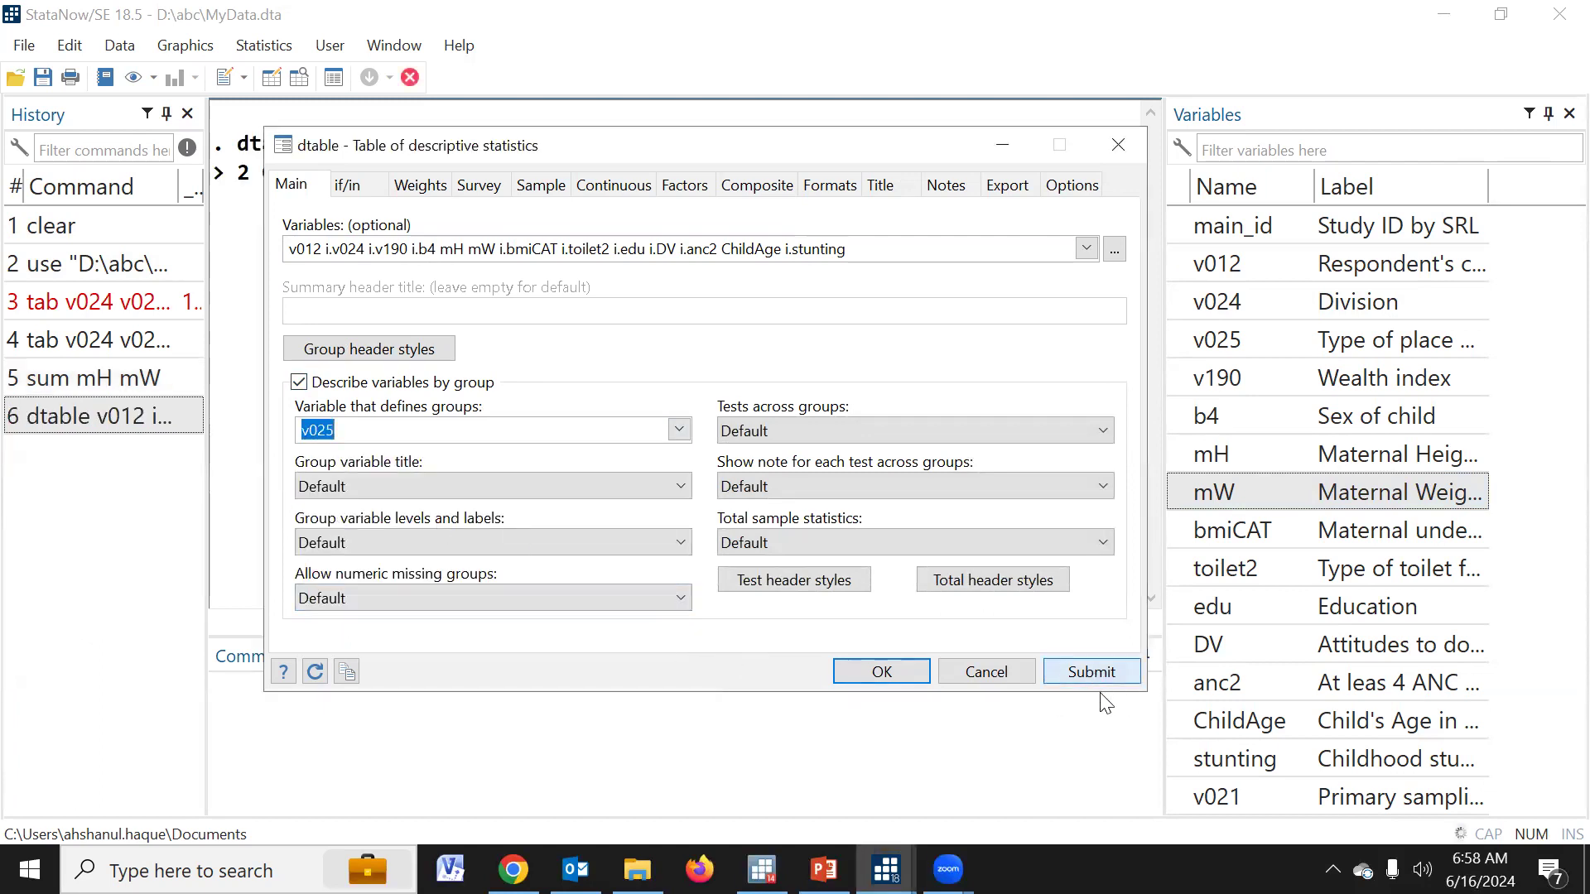
# Bring the results to the front and widen the results area to fit the table's Total column
pyautogui.click(717, 742)
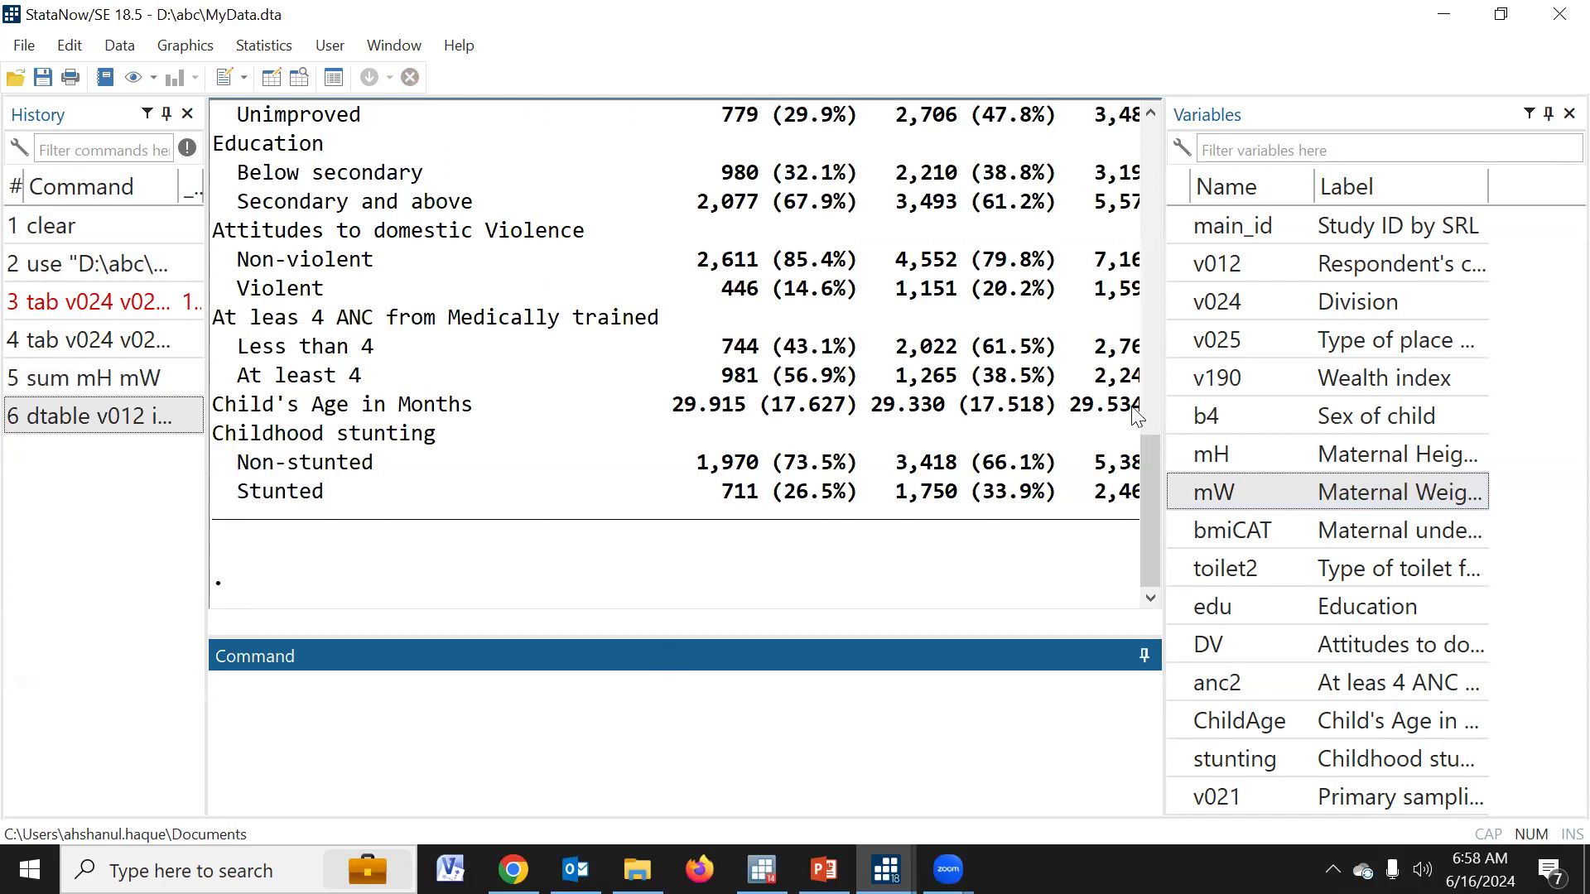
pyautogui.moveTo(1163, 390); pyautogui.dragTo(1407, 340)
pyautogui.scroll(15, 1062, 454)
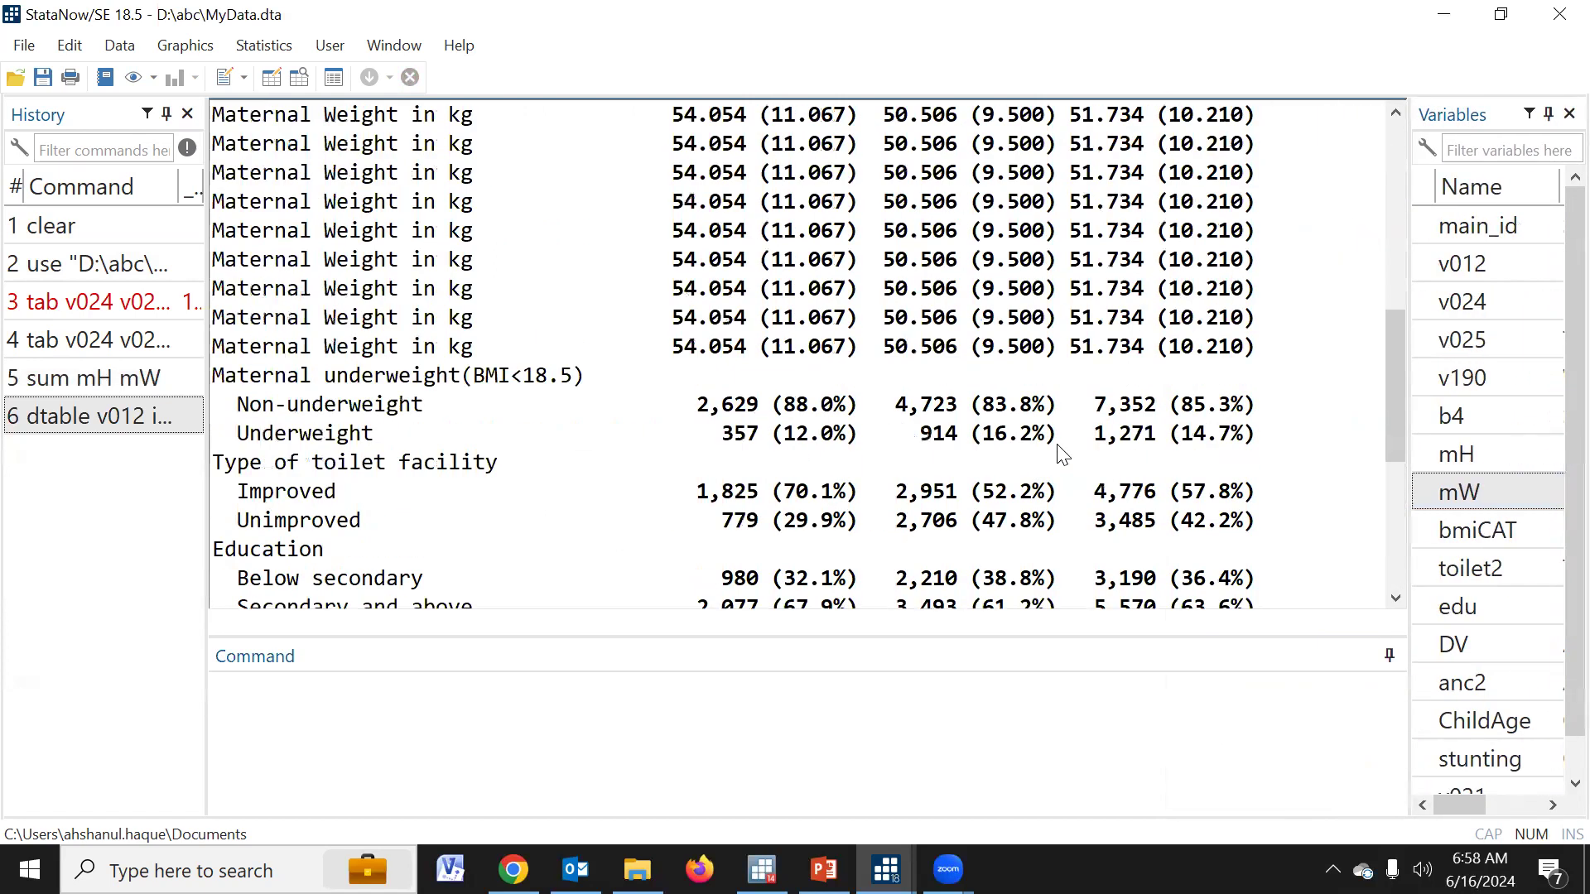
# Examine the table's means with standard deviations for age and the category percentages by place of residence
pyautogui.moveTo(216, 199); pyautogui.dragTo(1320, 525)
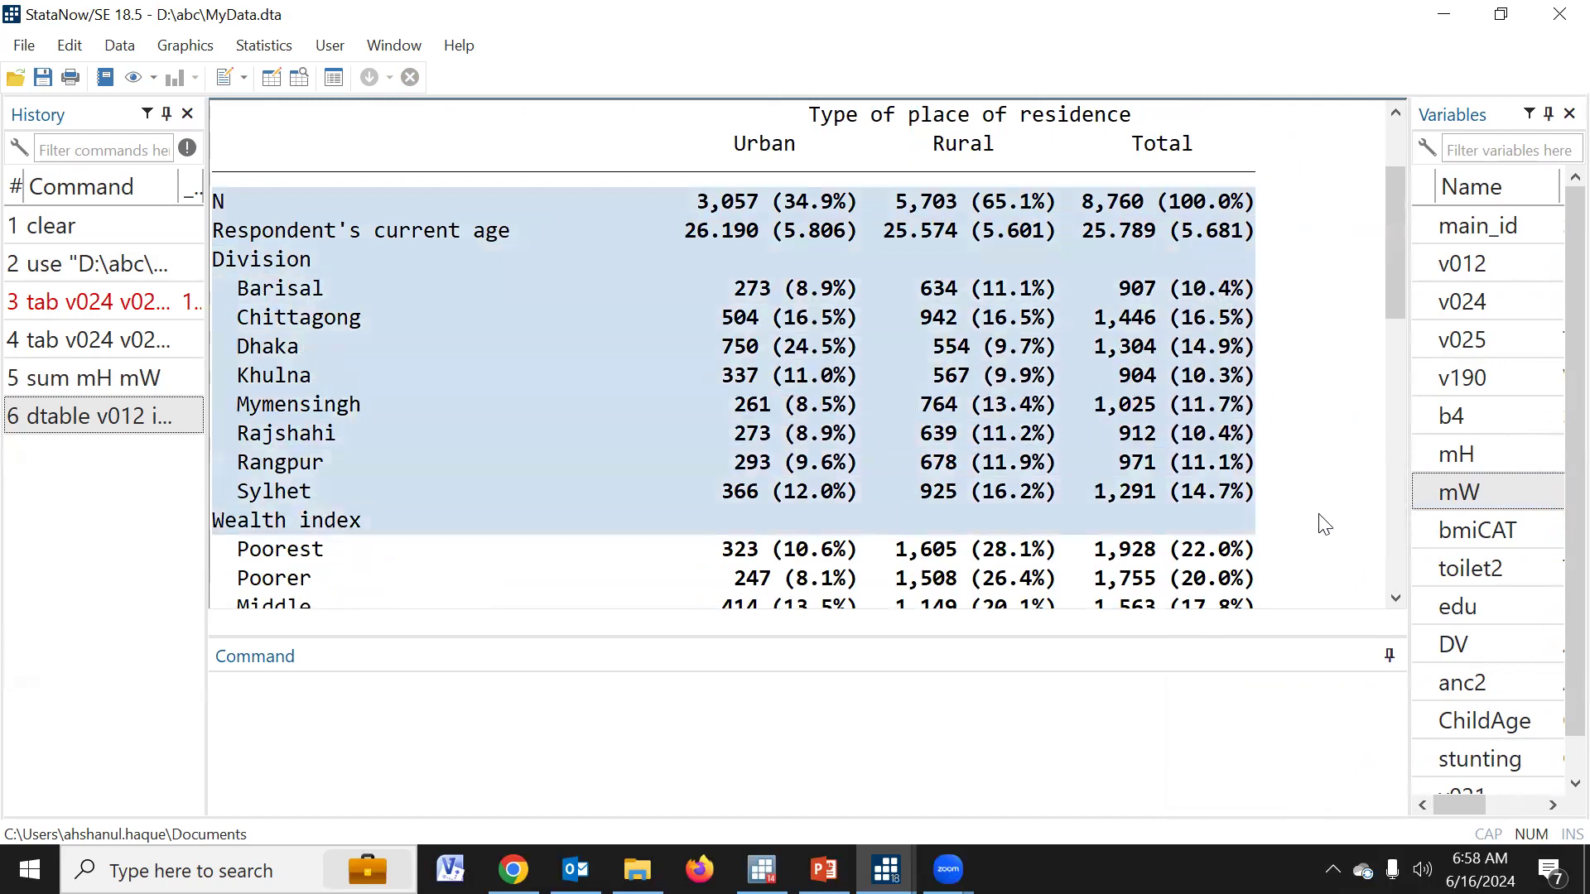
pyautogui.scroll(-3, 1320, 524)
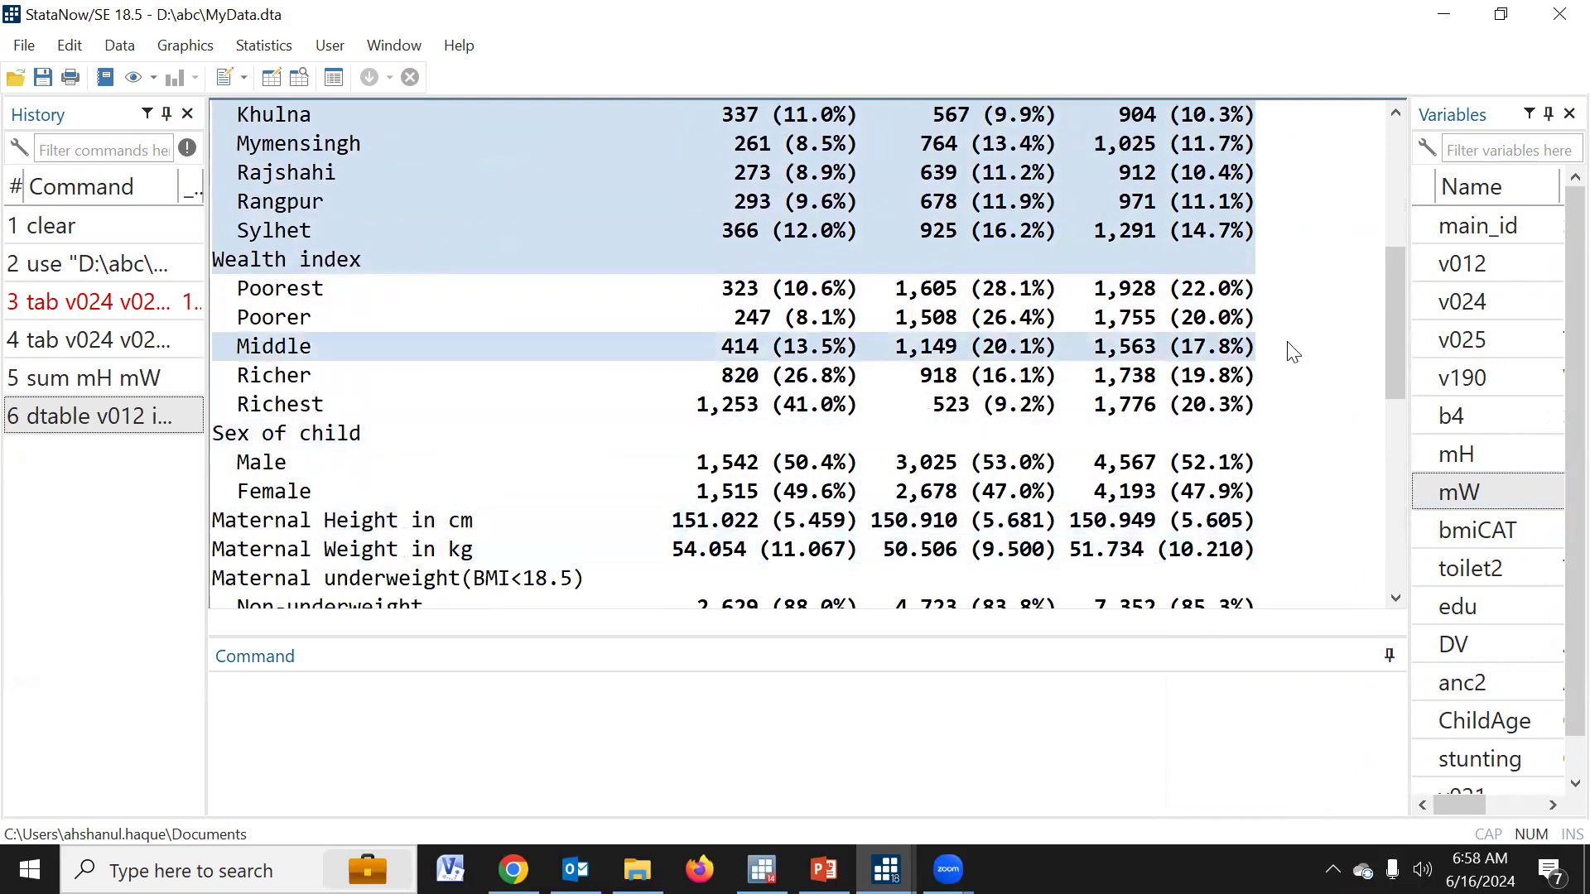
pyautogui.click(995, 400)
pyautogui.scroll(2, 995, 400)
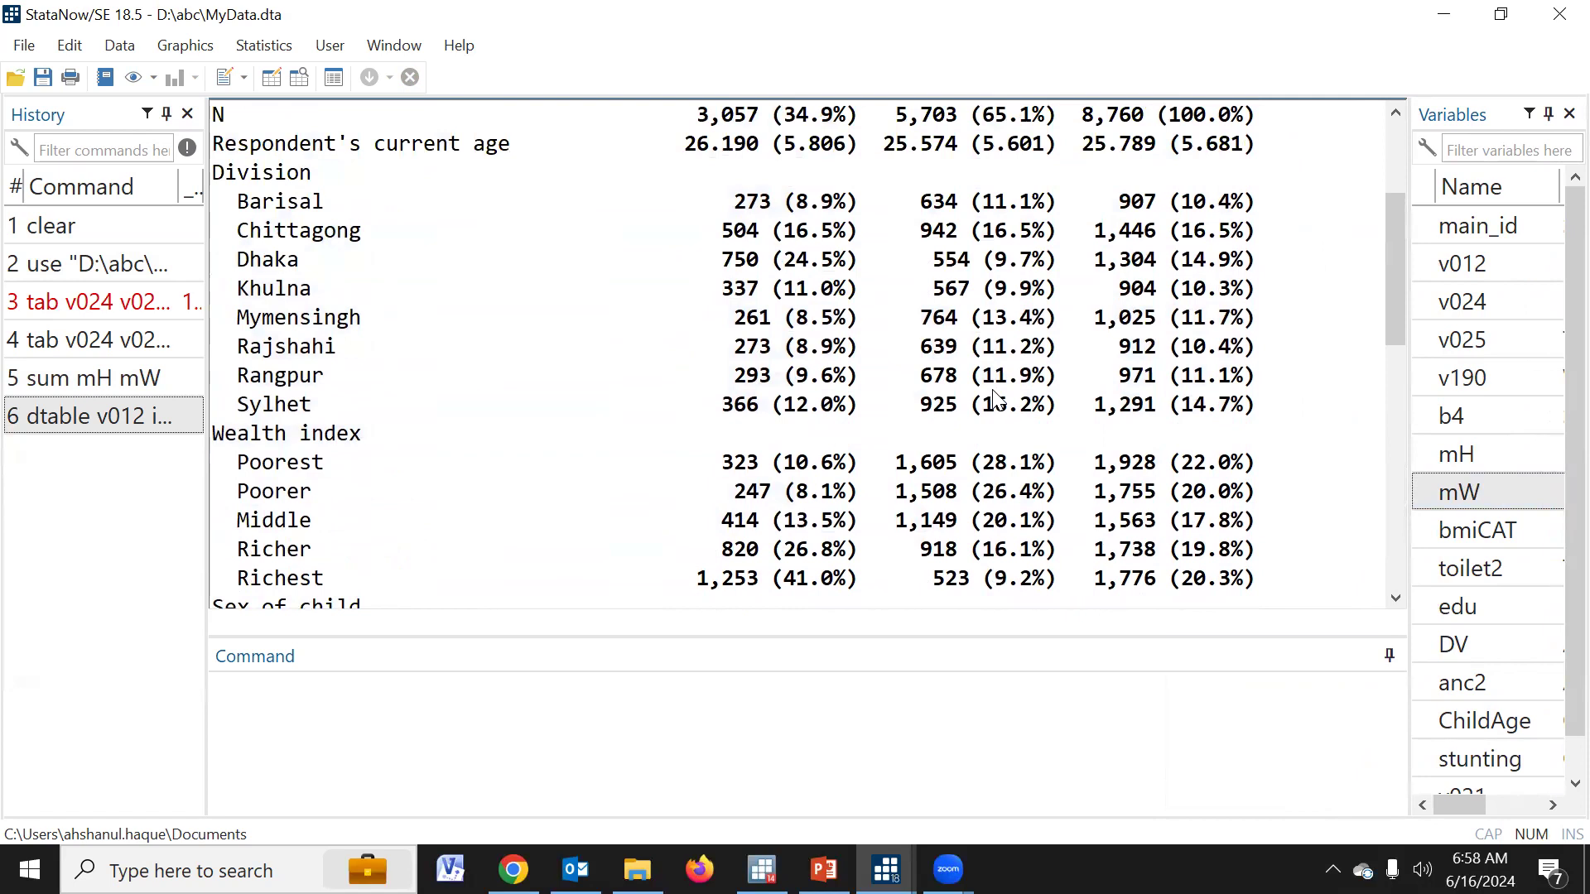
pyautogui.scroll(2, 995, 400)
pyautogui.moveTo(684, 321); pyautogui.dragTo(1279, 318)
pyautogui.moveTo(691, 327); pyautogui.dragTo(1254, 328)
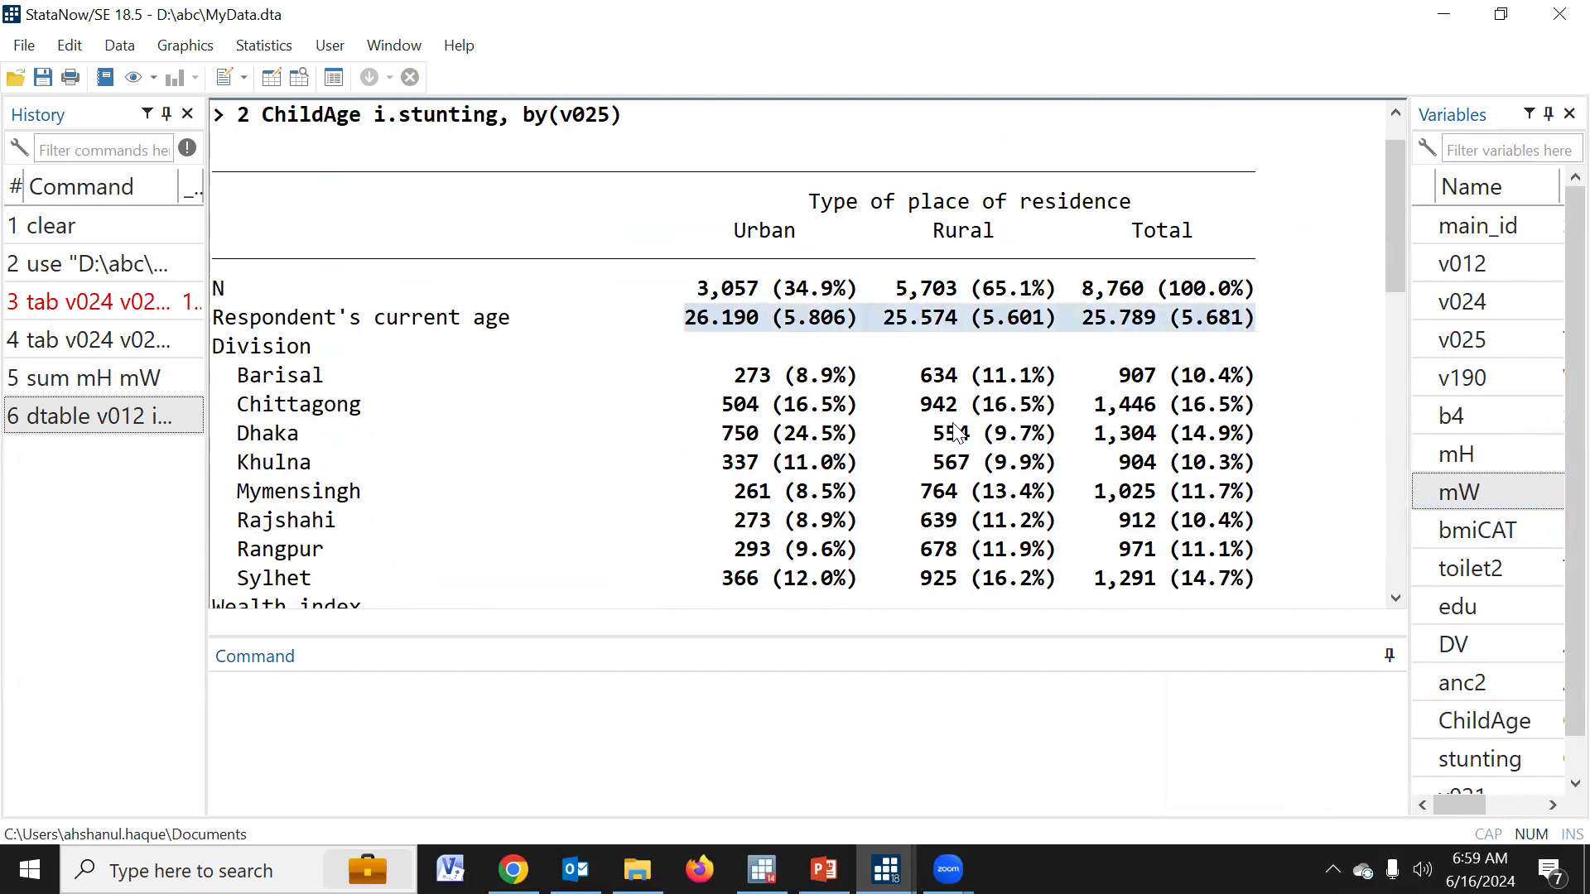
pyautogui.moveTo(784, 410); pyautogui.dragTo(836, 405)
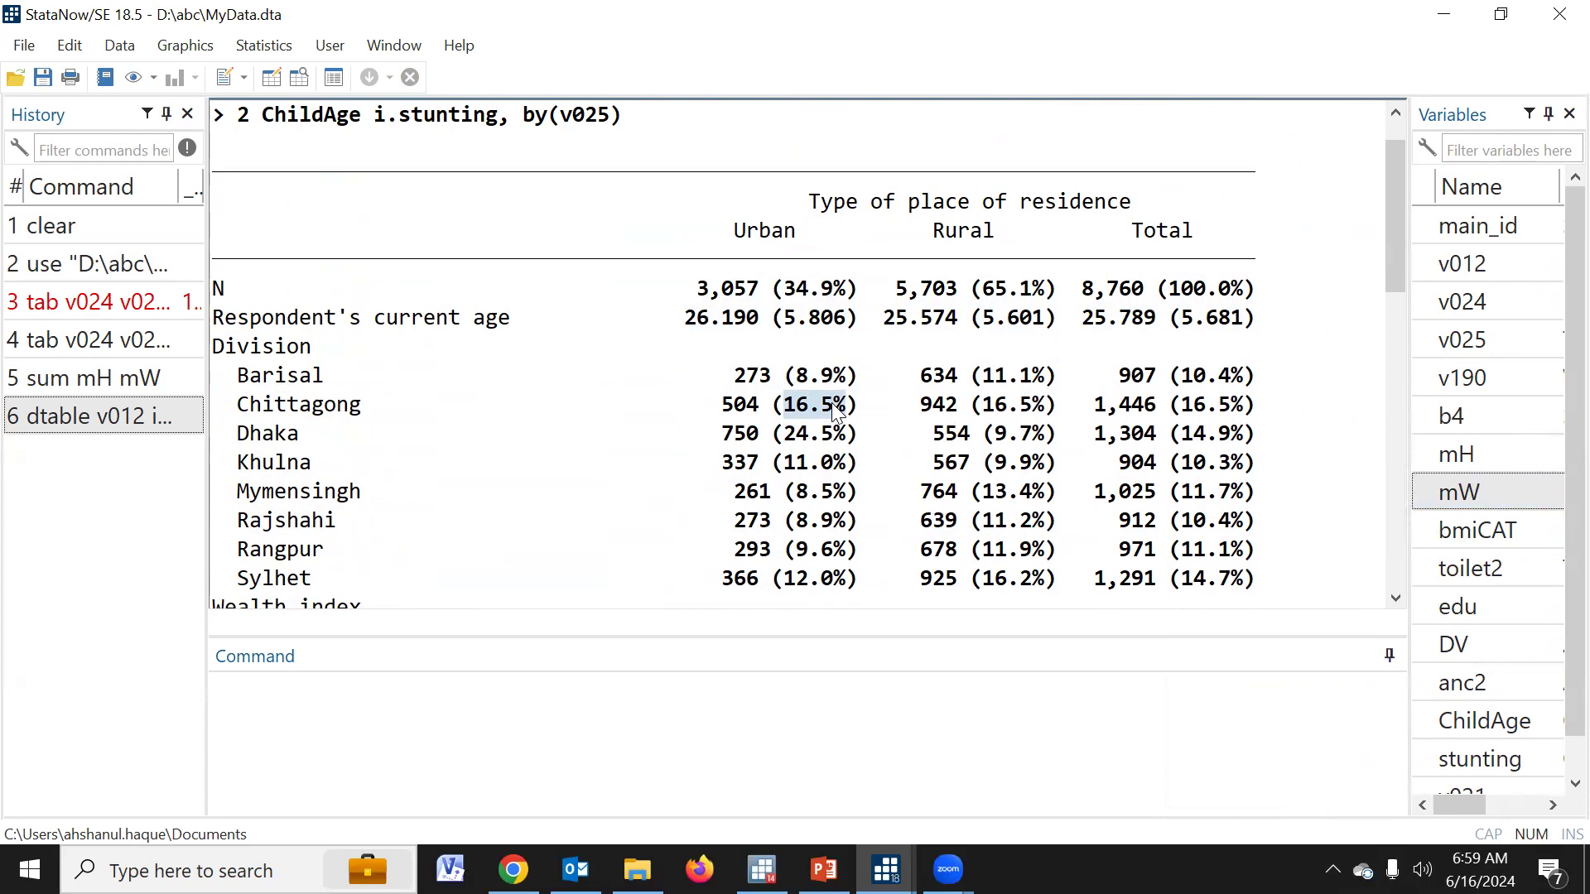
pyautogui.moveTo(833, 407); pyautogui.dragTo(845, 407)
# Return to the dtable dialog and create a numeric format with 2 digits right of the decimal
pyautogui.moveTo(885, 870)
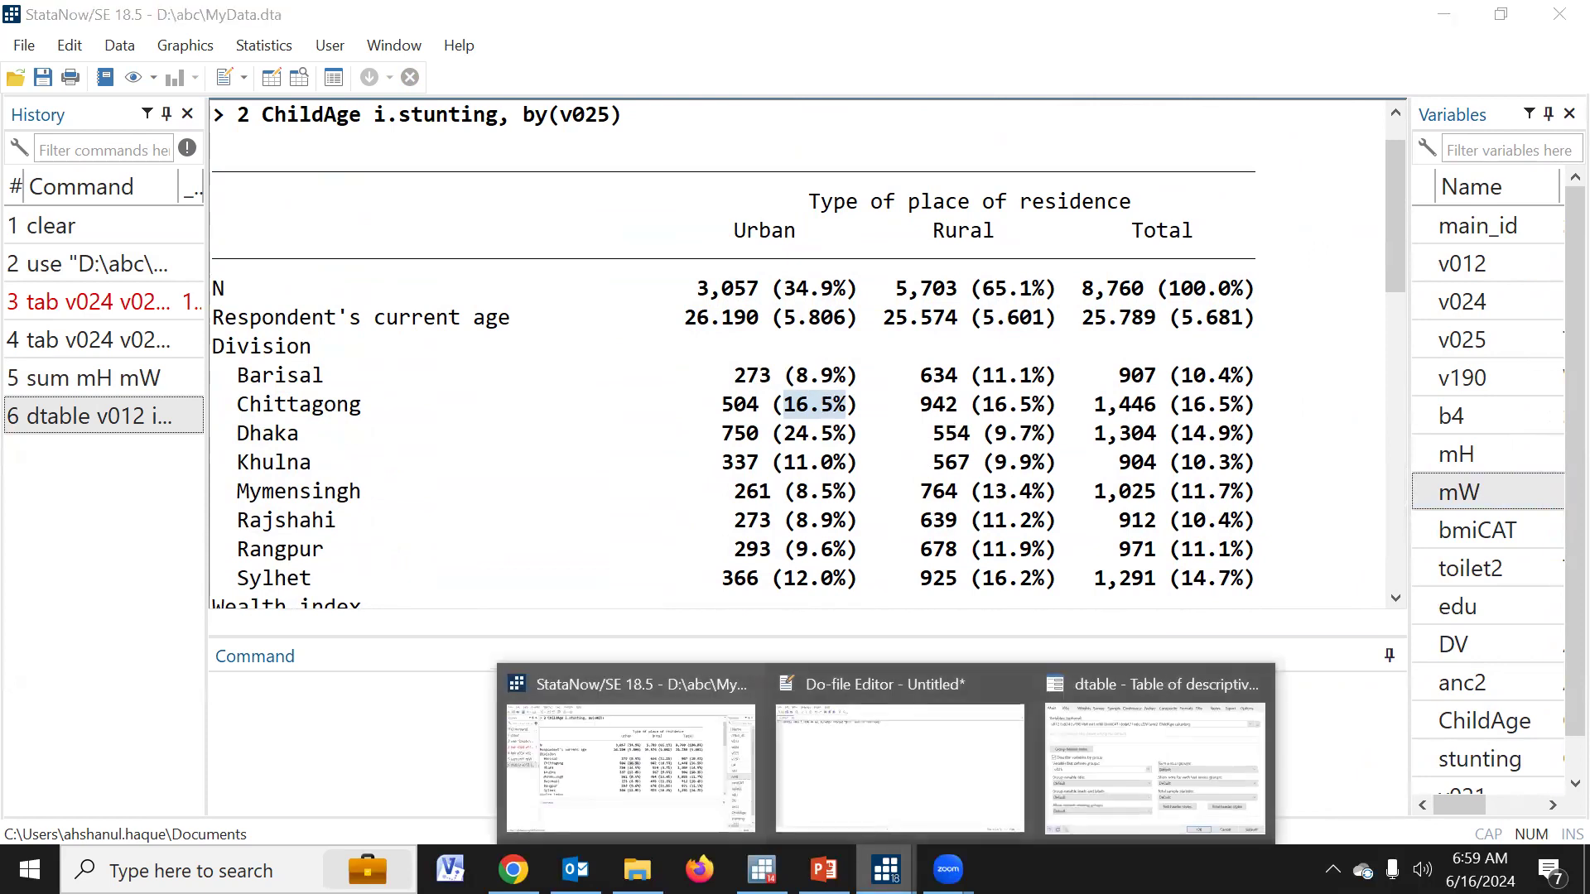
pyautogui.click(1147, 752)
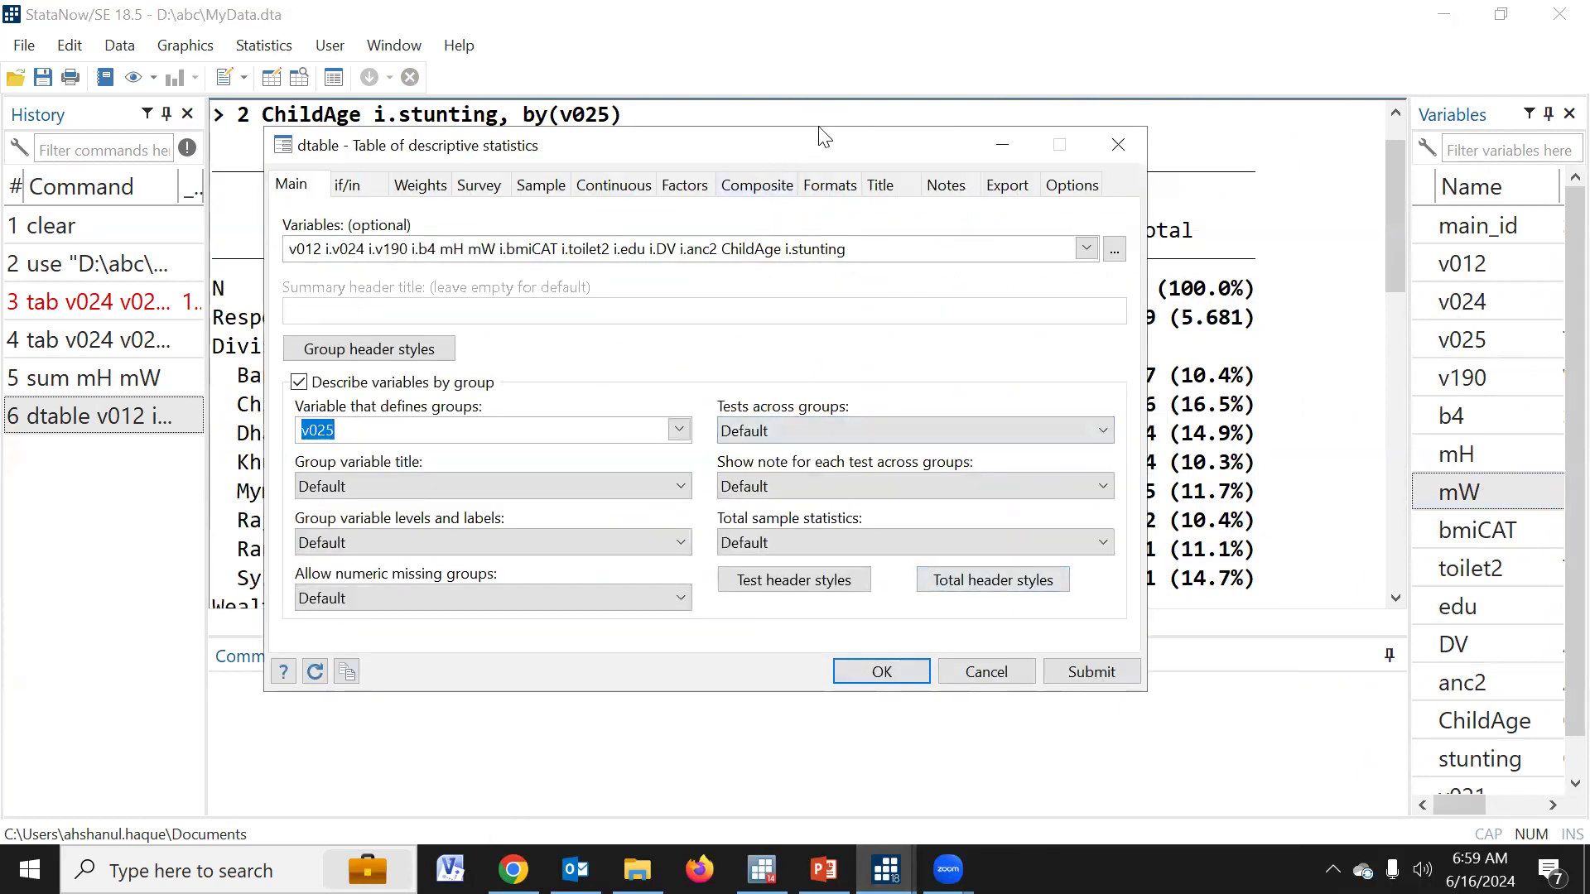
pyautogui.moveTo(823, 124); pyautogui.dragTo(833, 102)
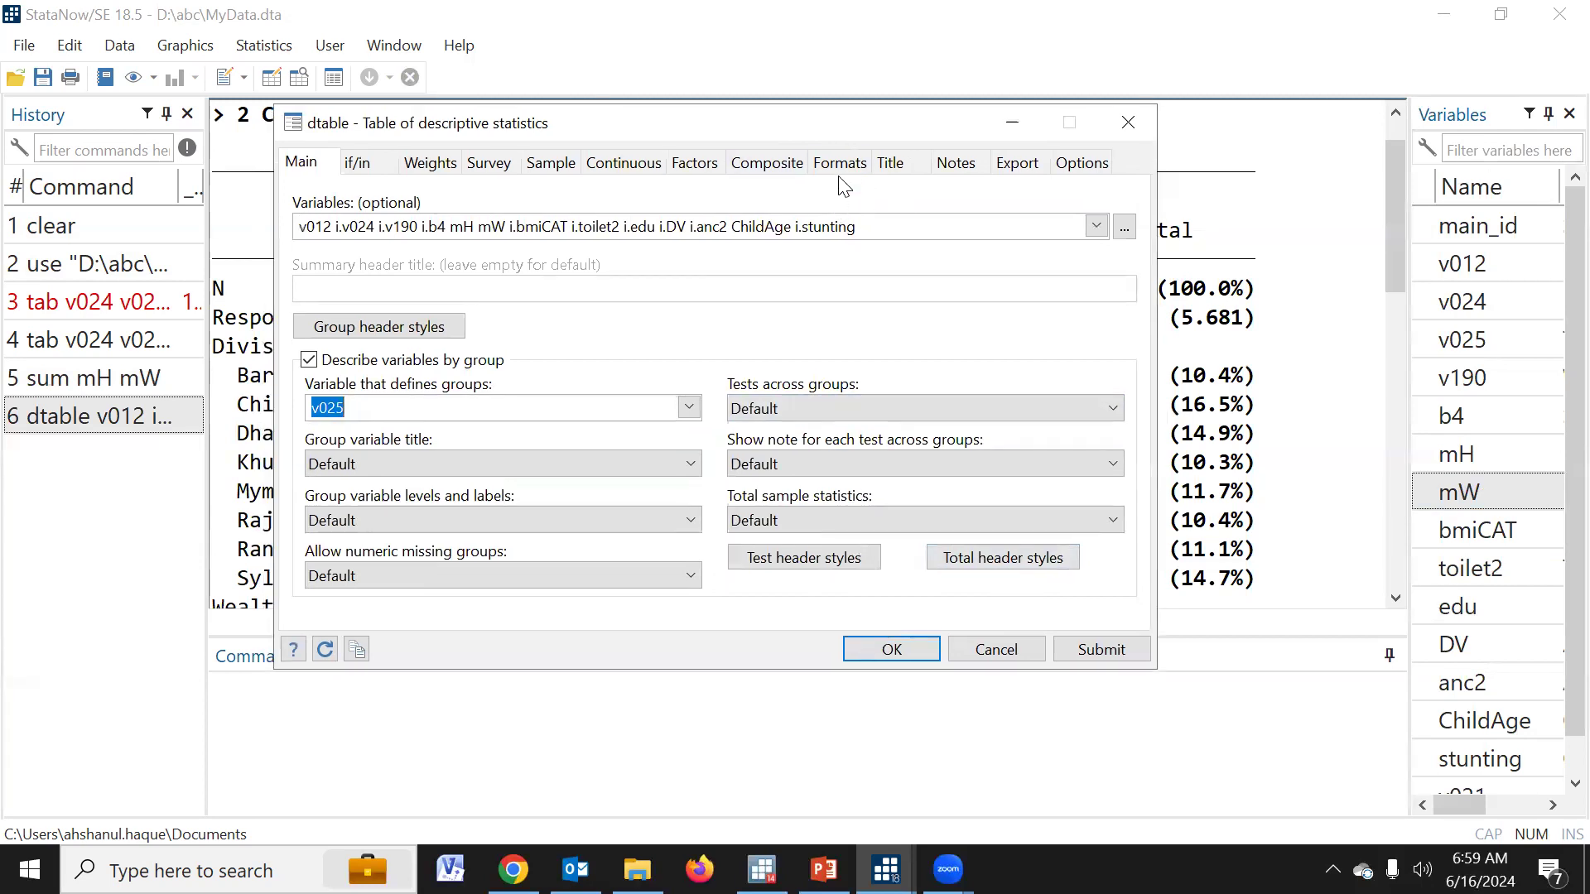
pyautogui.click(840, 163)
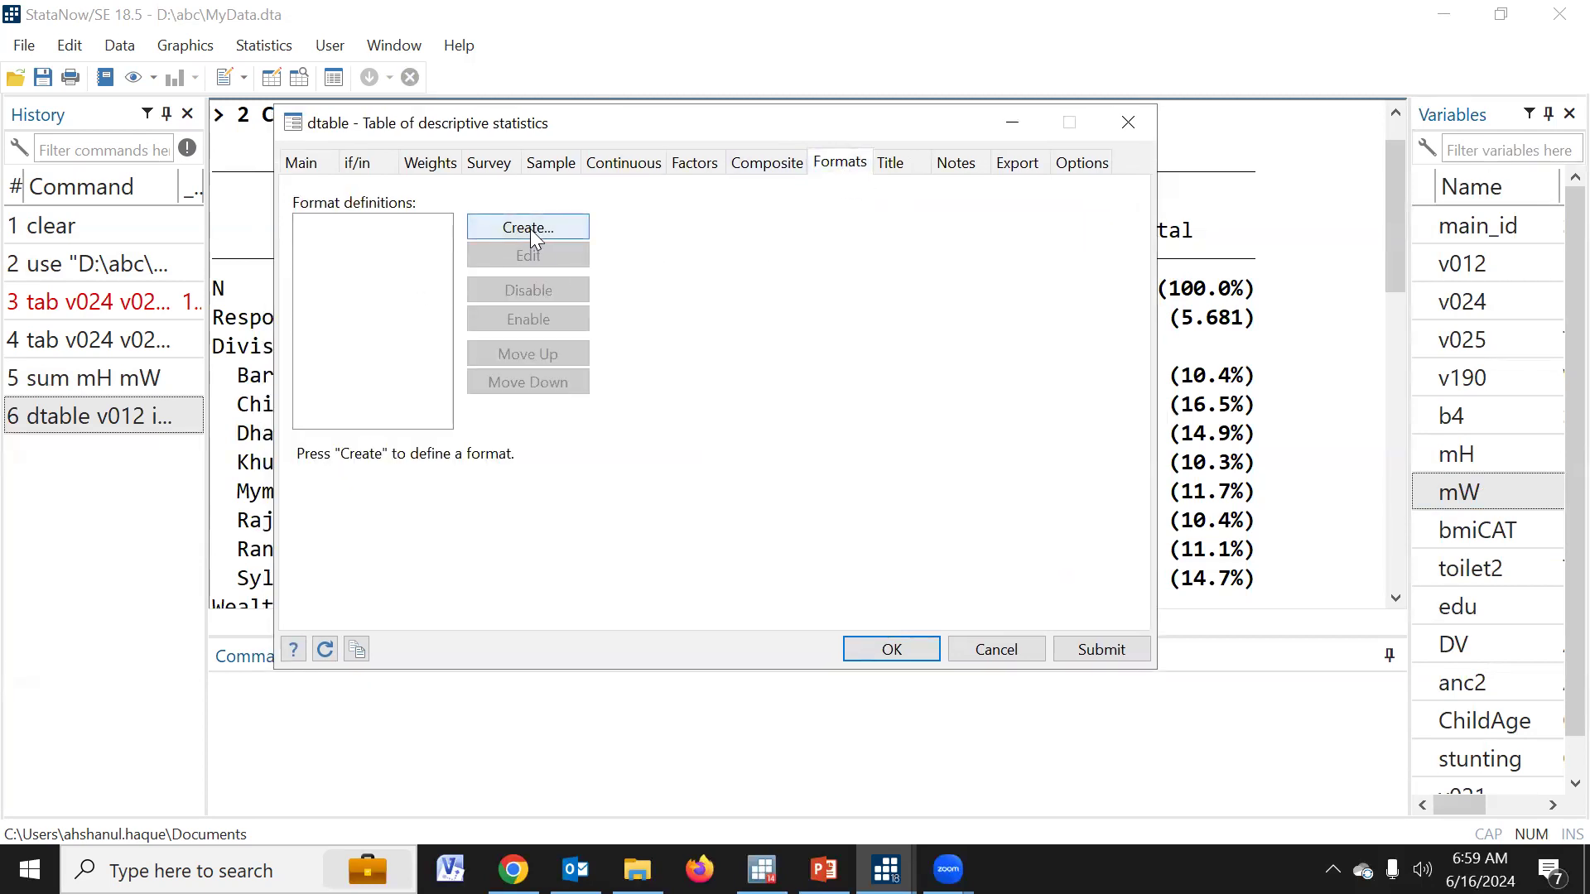
pyautogui.click(530, 228)
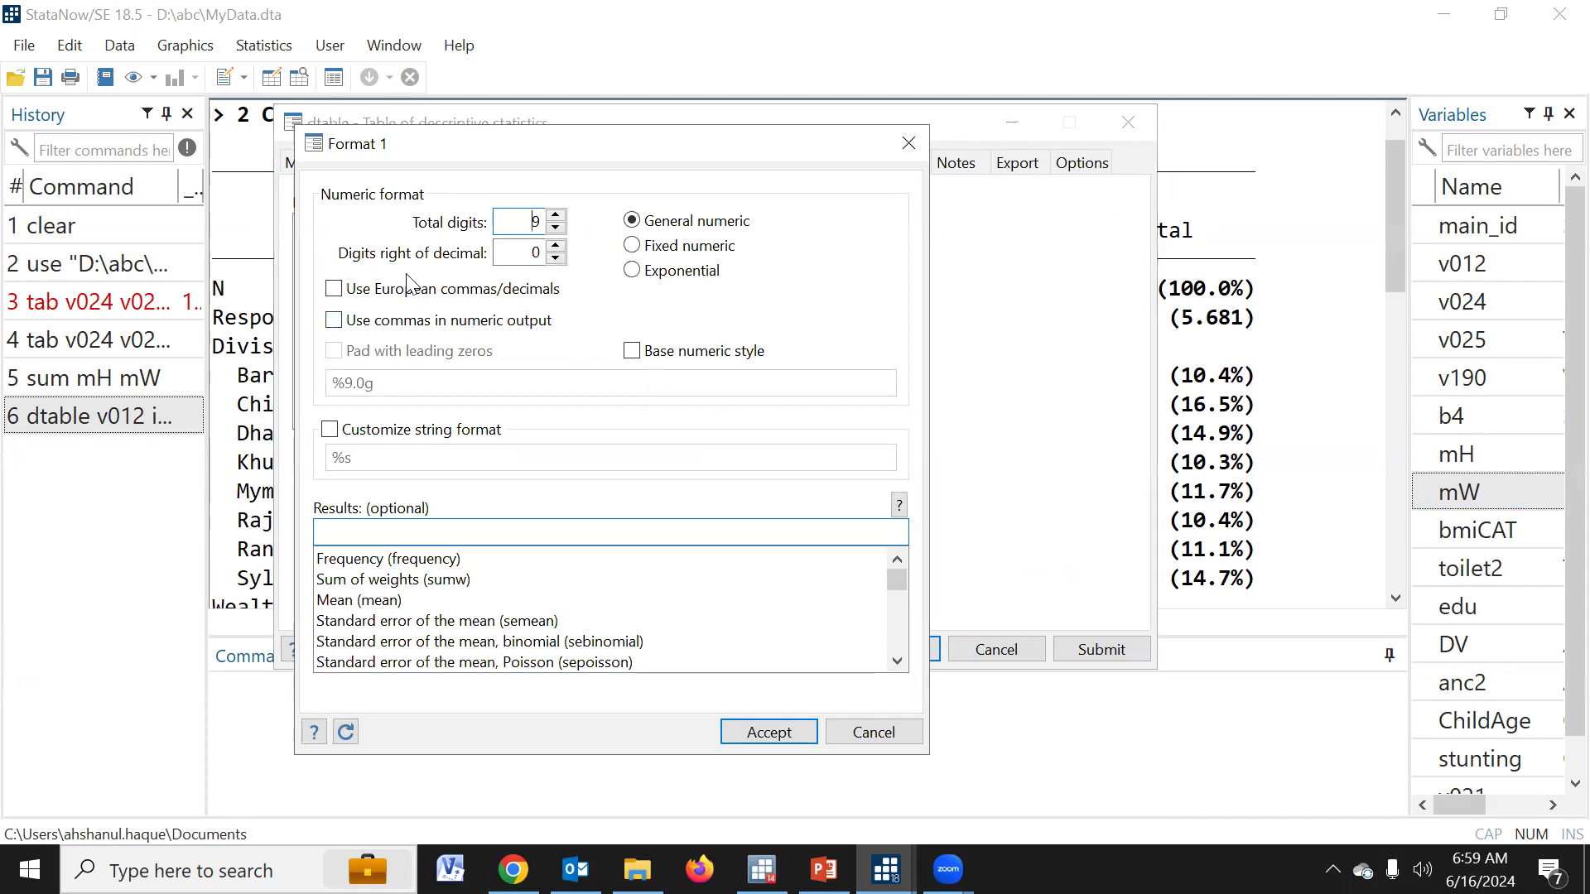
pyautogui.doubleClick(532, 254)
# Apply the format to the mean, sd and fvpercent results and accept it
pyautogui.click(386, 602)
pyautogui.scroll(-1, 387, 606)
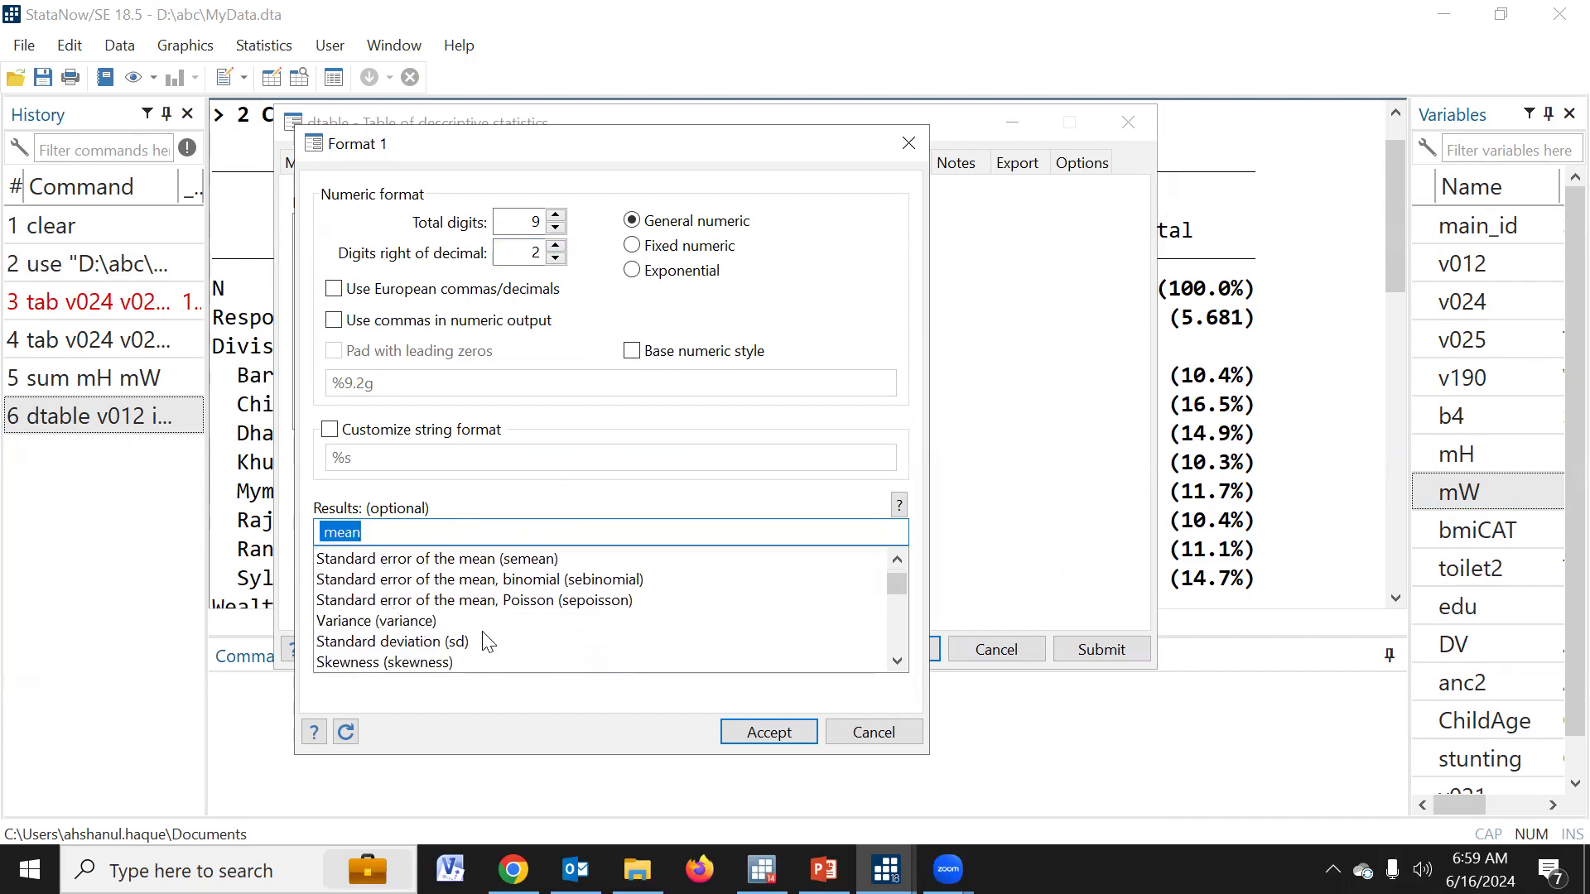
pyautogui.click(455, 643)
pyautogui.scroll(-2, 486, 646)
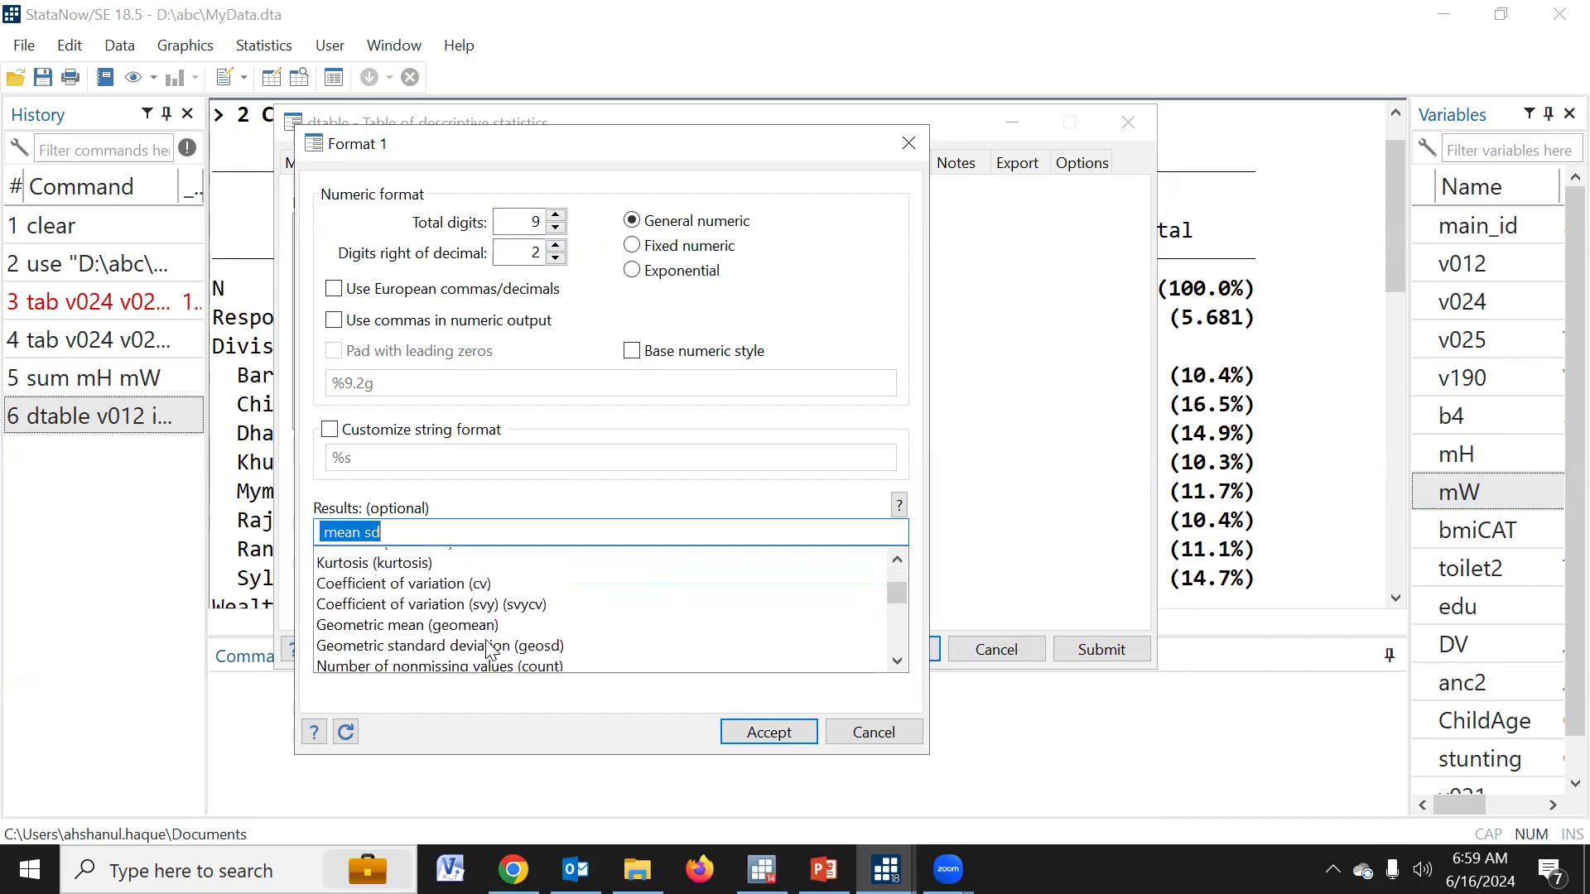
pyautogui.scroll(-3, 490, 651)
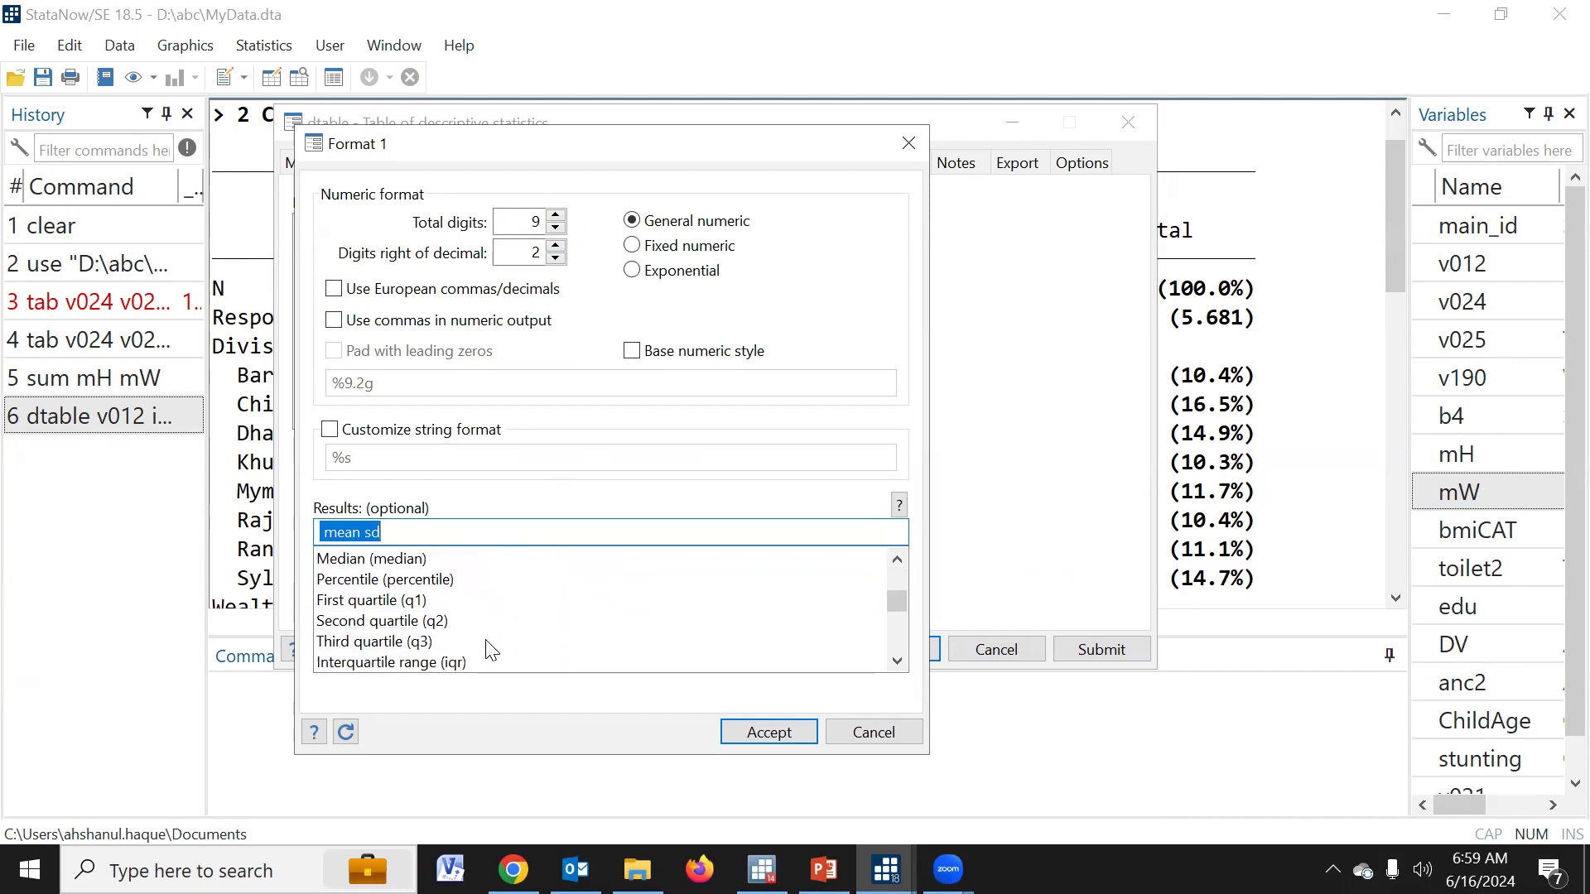
pyautogui.scroll(-3, 491, 651)
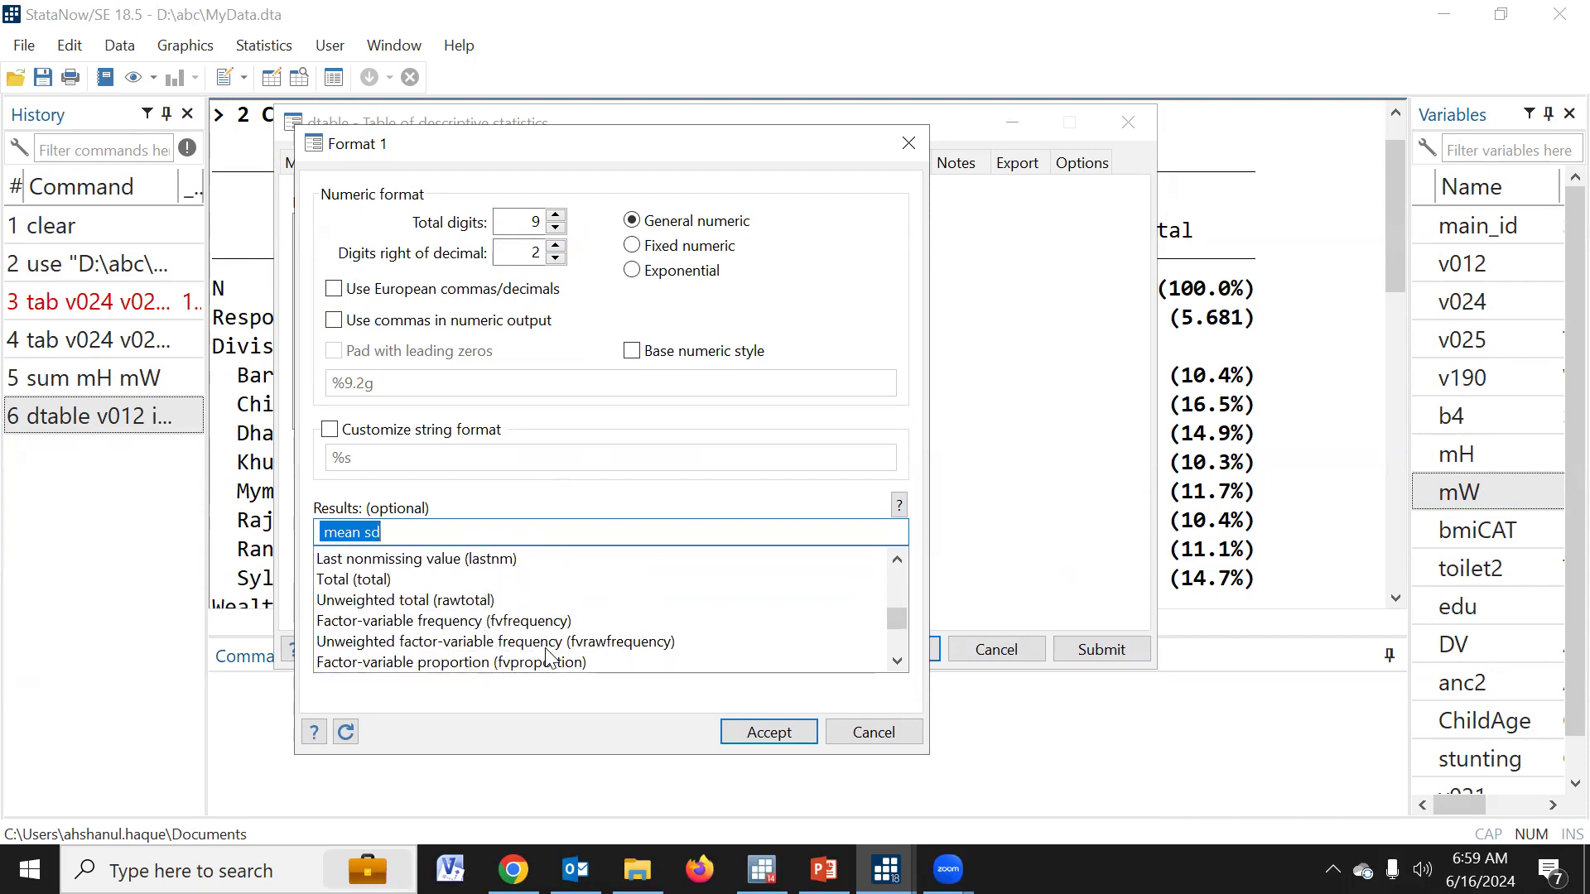
pyautogui.scroll(-1, 530, 650)
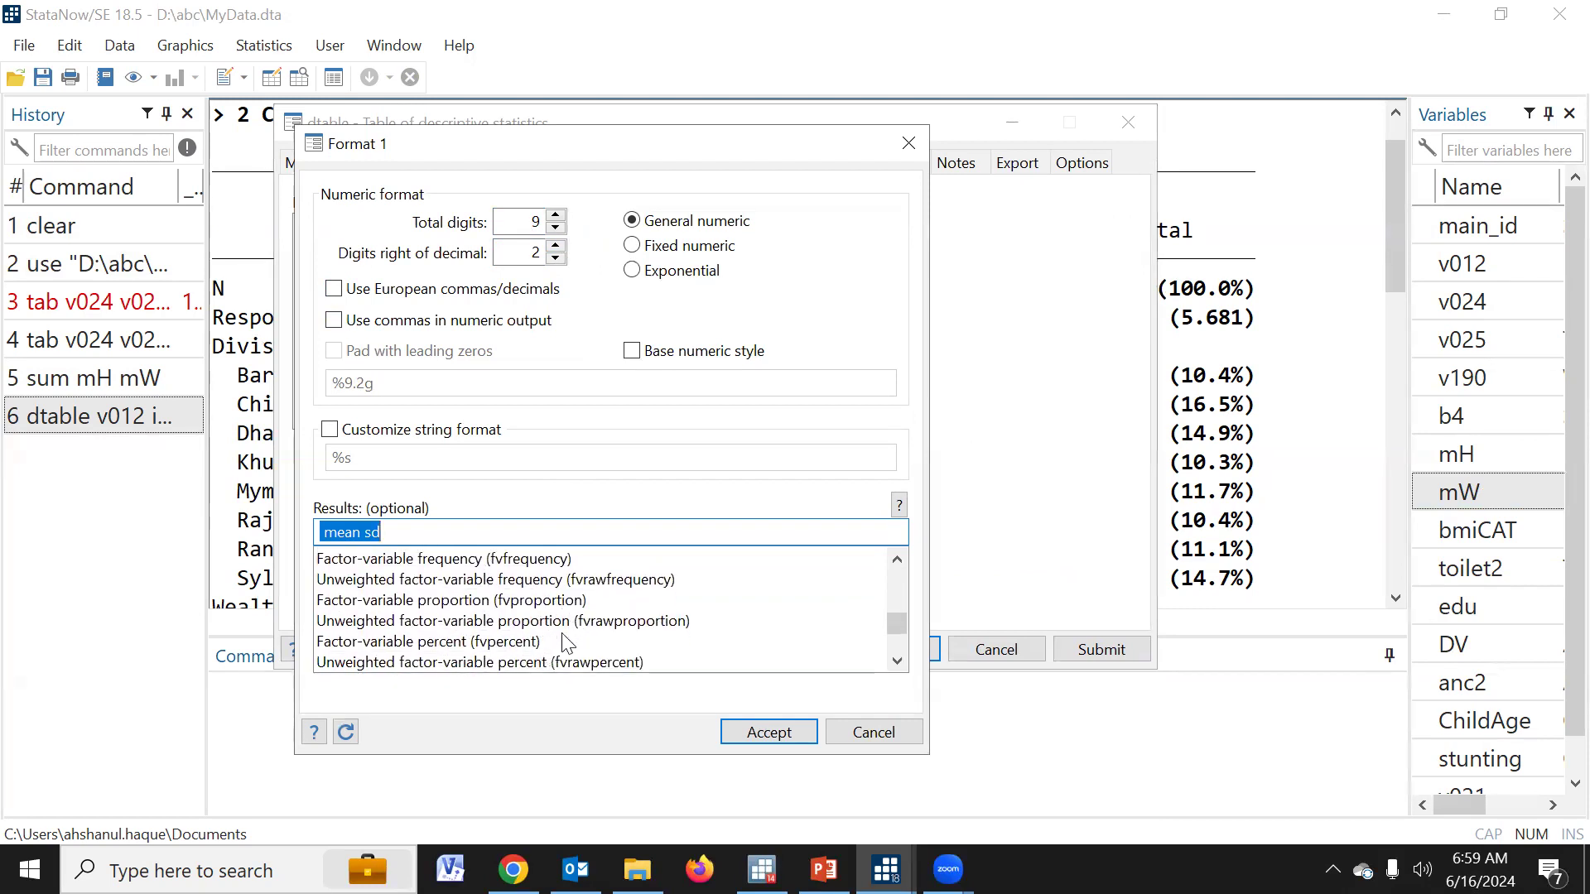
pyautogui.click(387, 647)
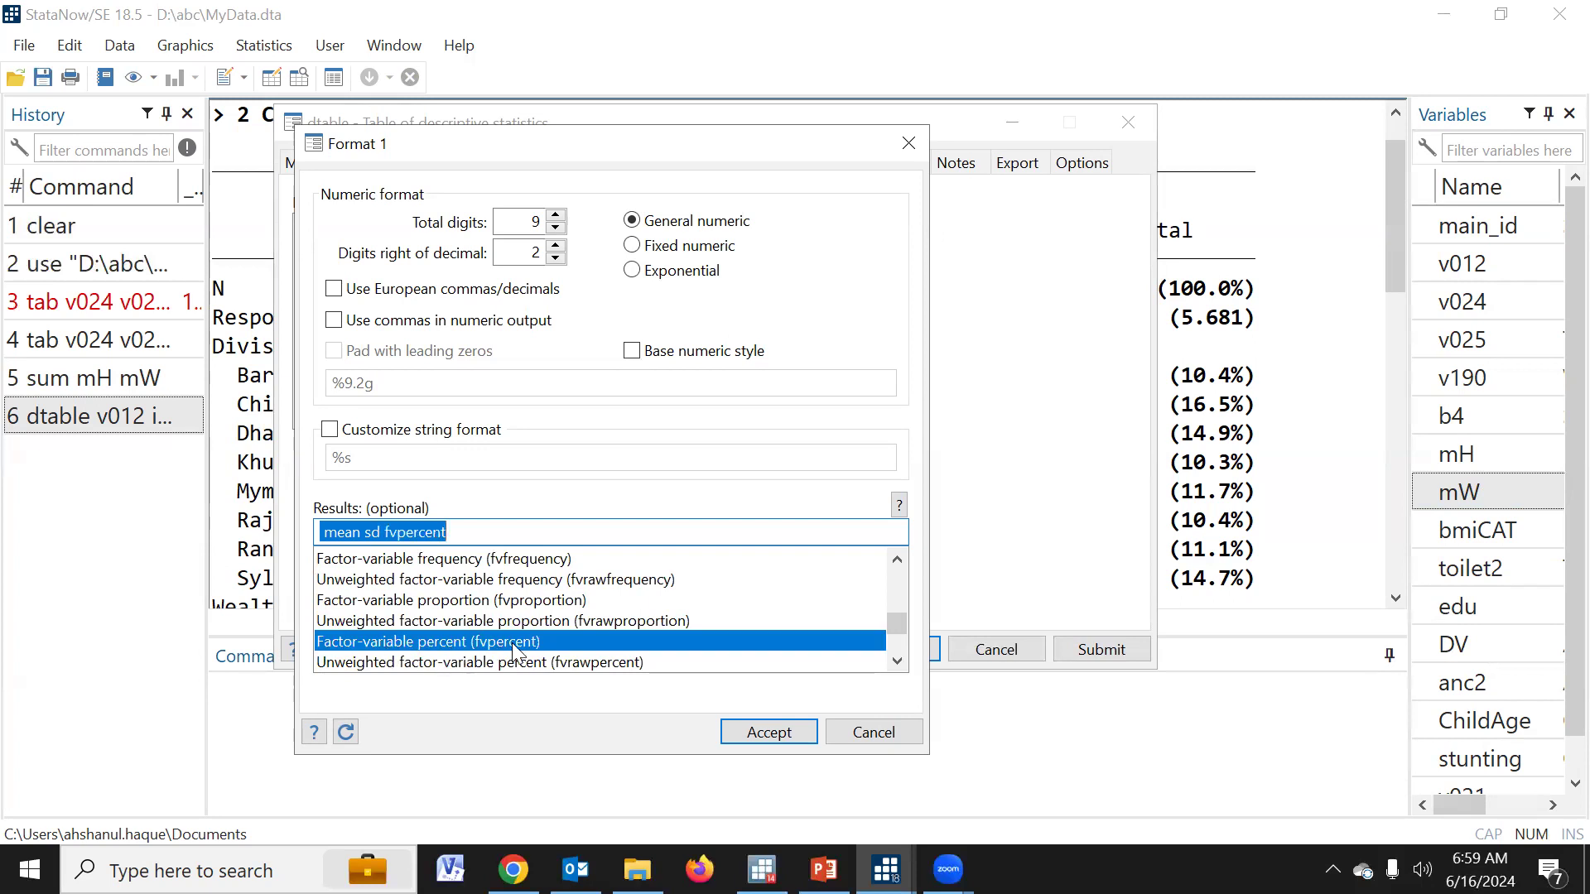
pyautogui.click(754, 736)
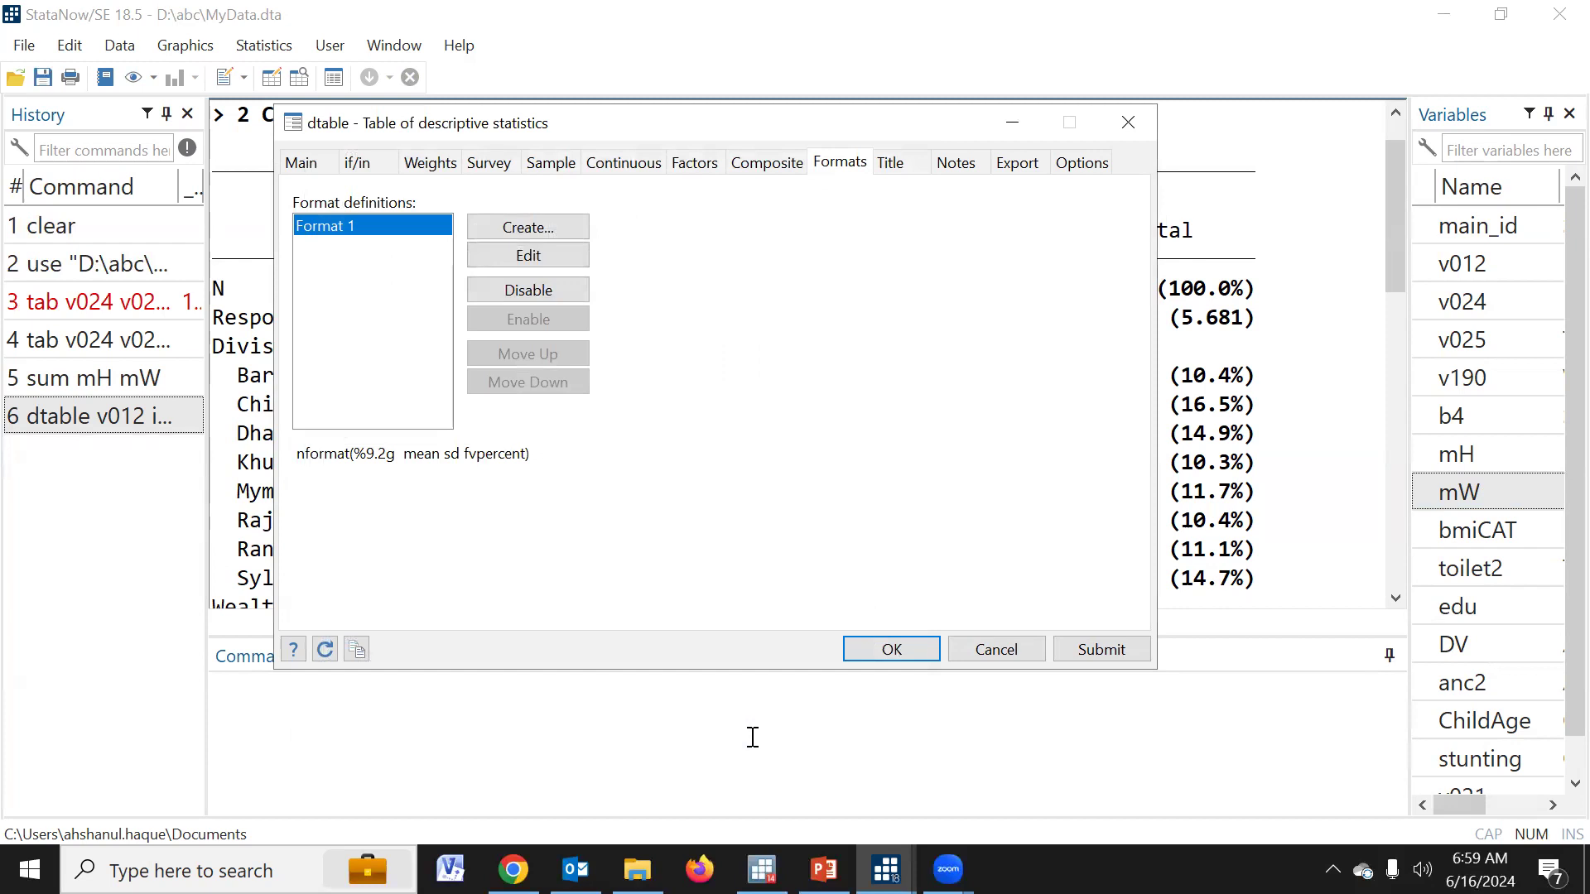
# Generate the grouped table with the new number format, and recall its dtable command from the history
pyautogui.click(1106, 654)
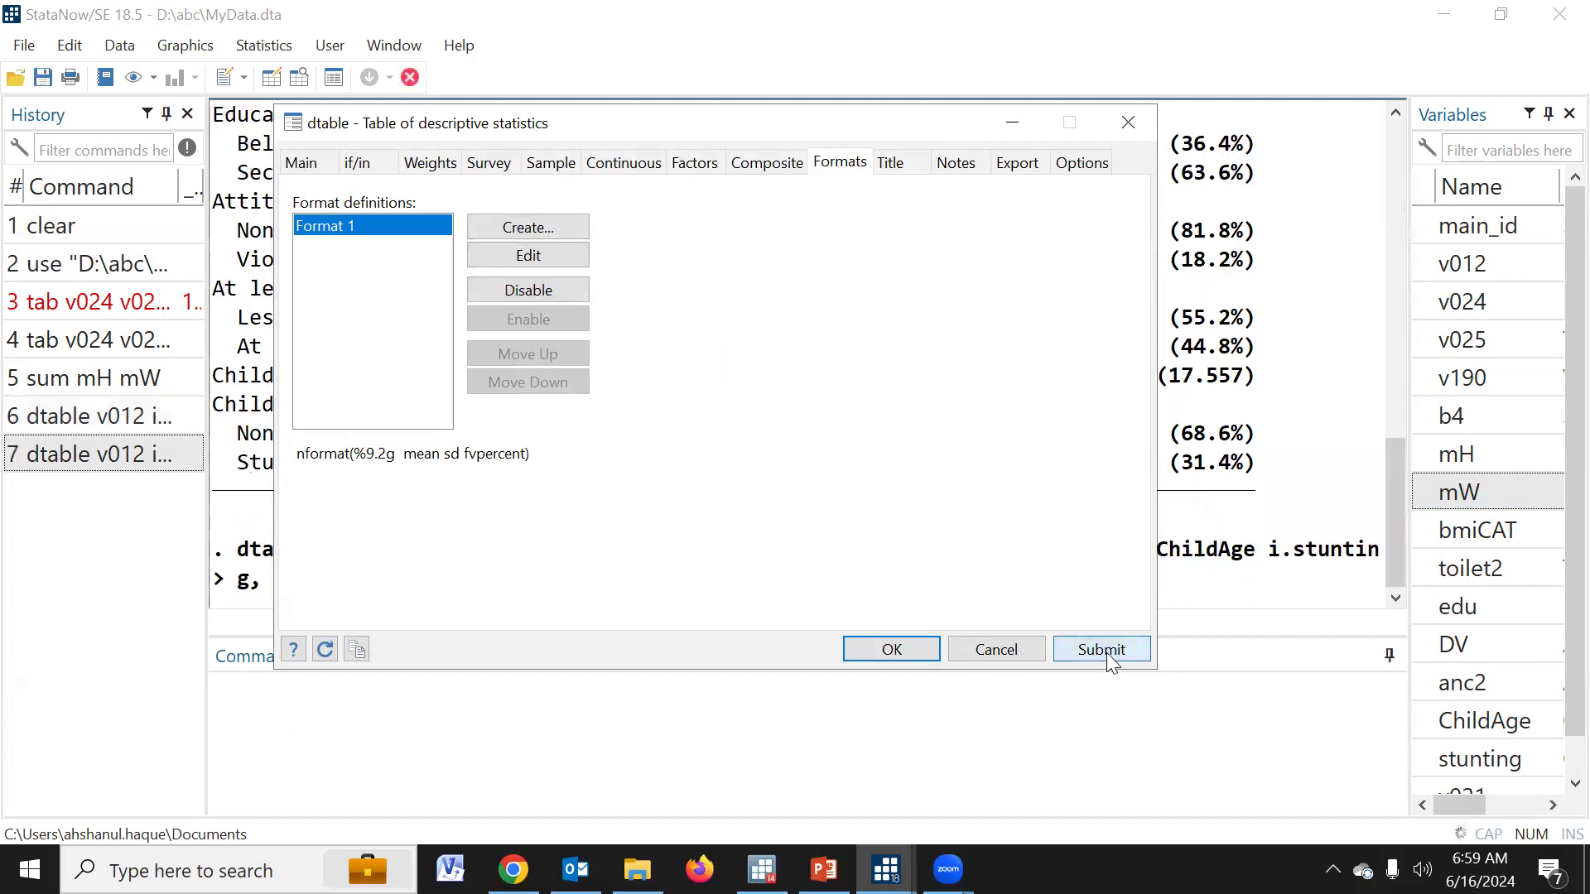
pyautogui.click(1229, 547)
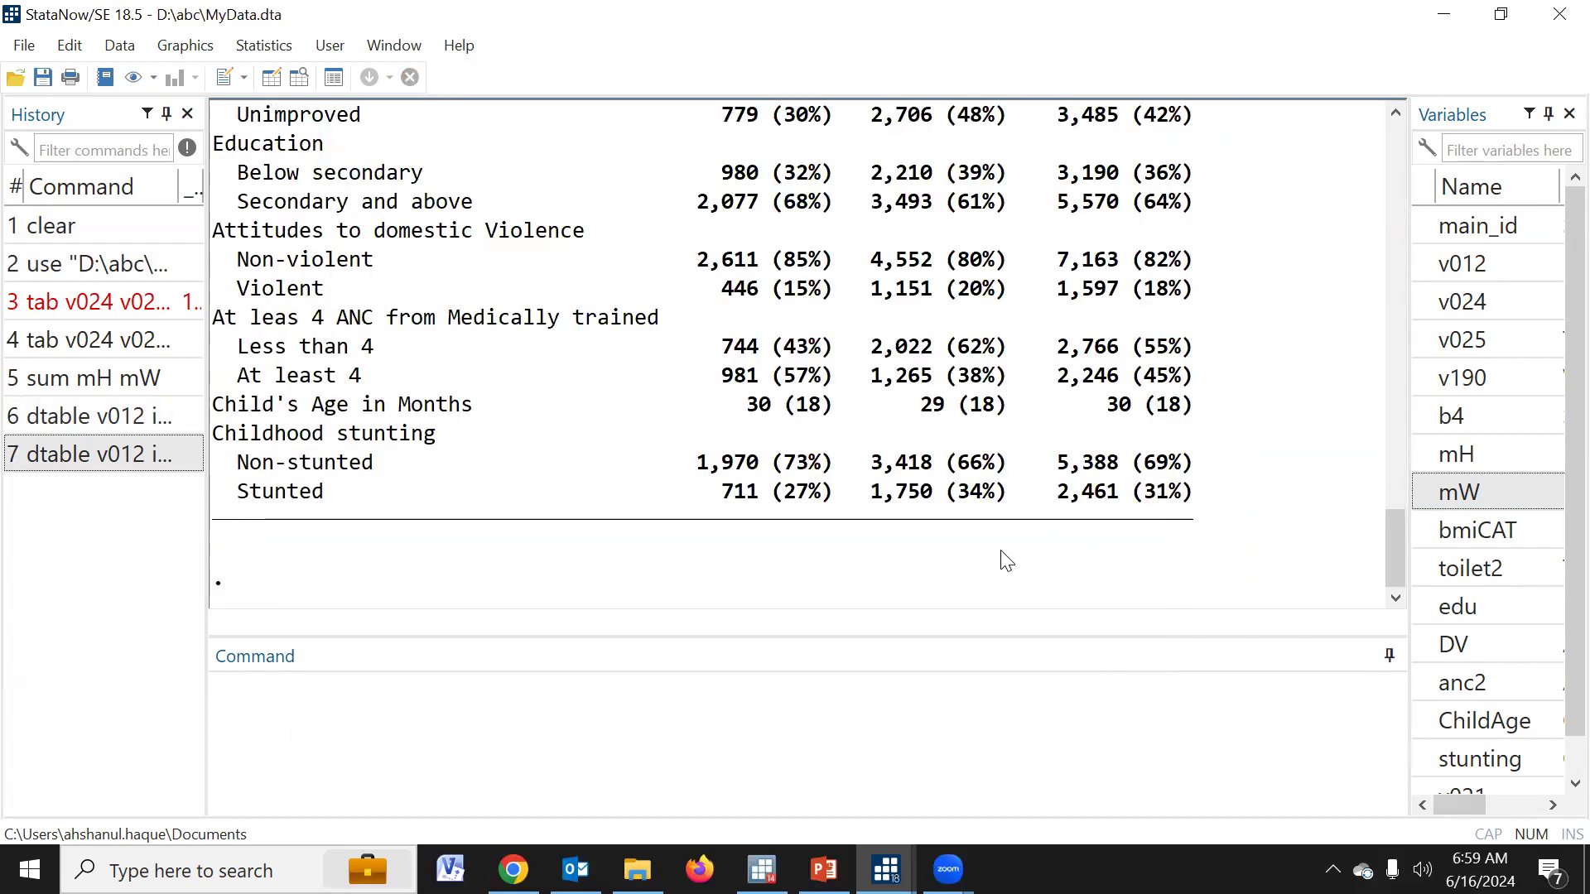
pyautogui.click(156, 474)
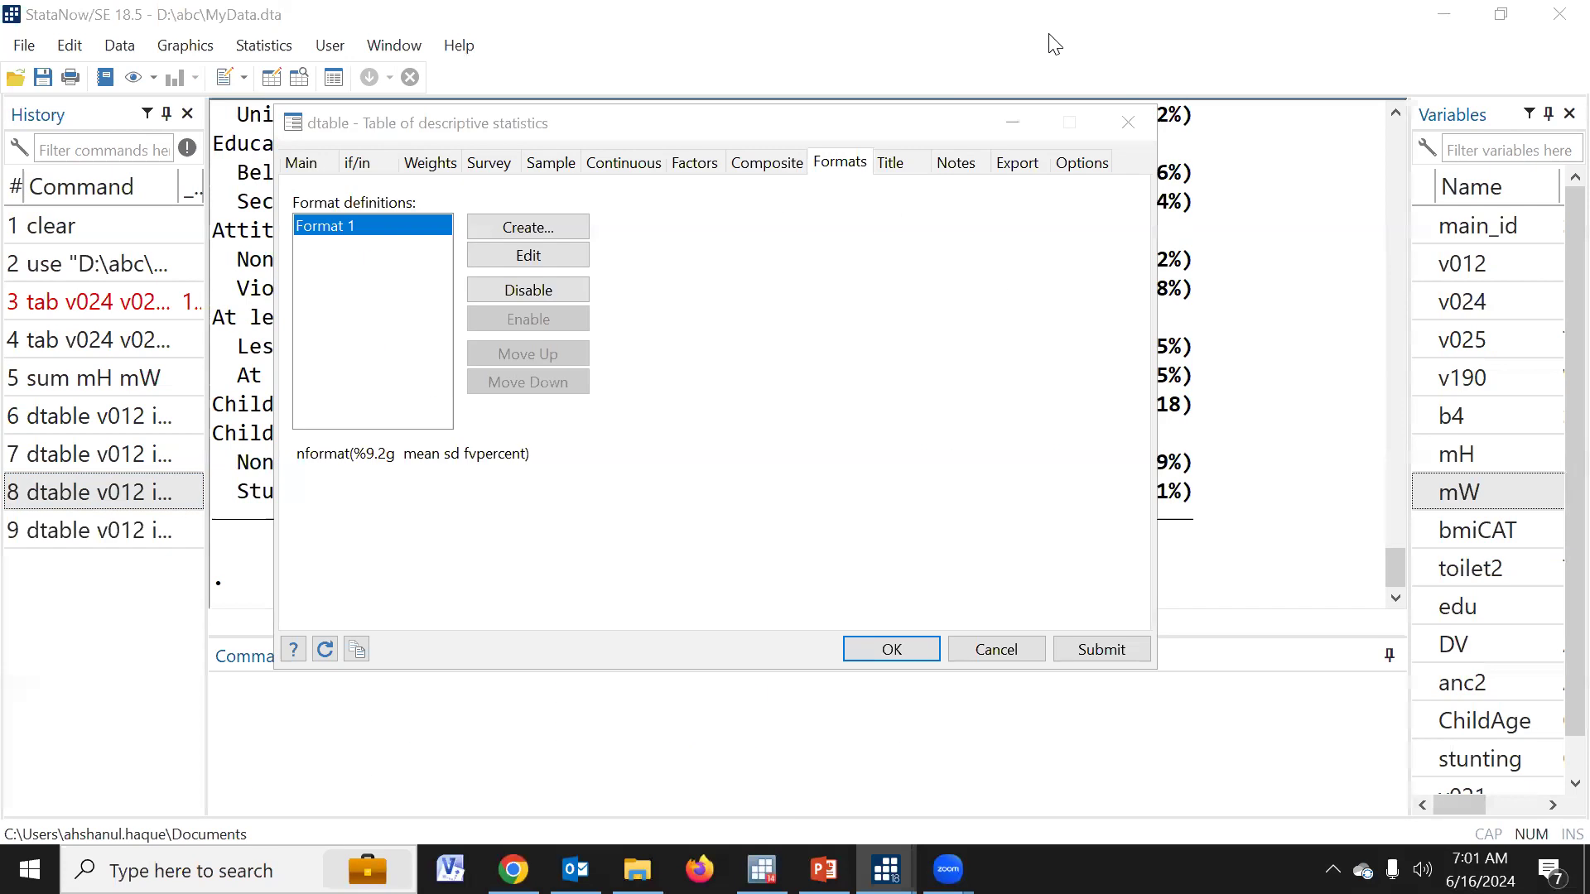
# Change the format for mean, sd and fvpercent to fixed numeric with 2 decimals and regenerate the table
pyautogui.click(528, 256)
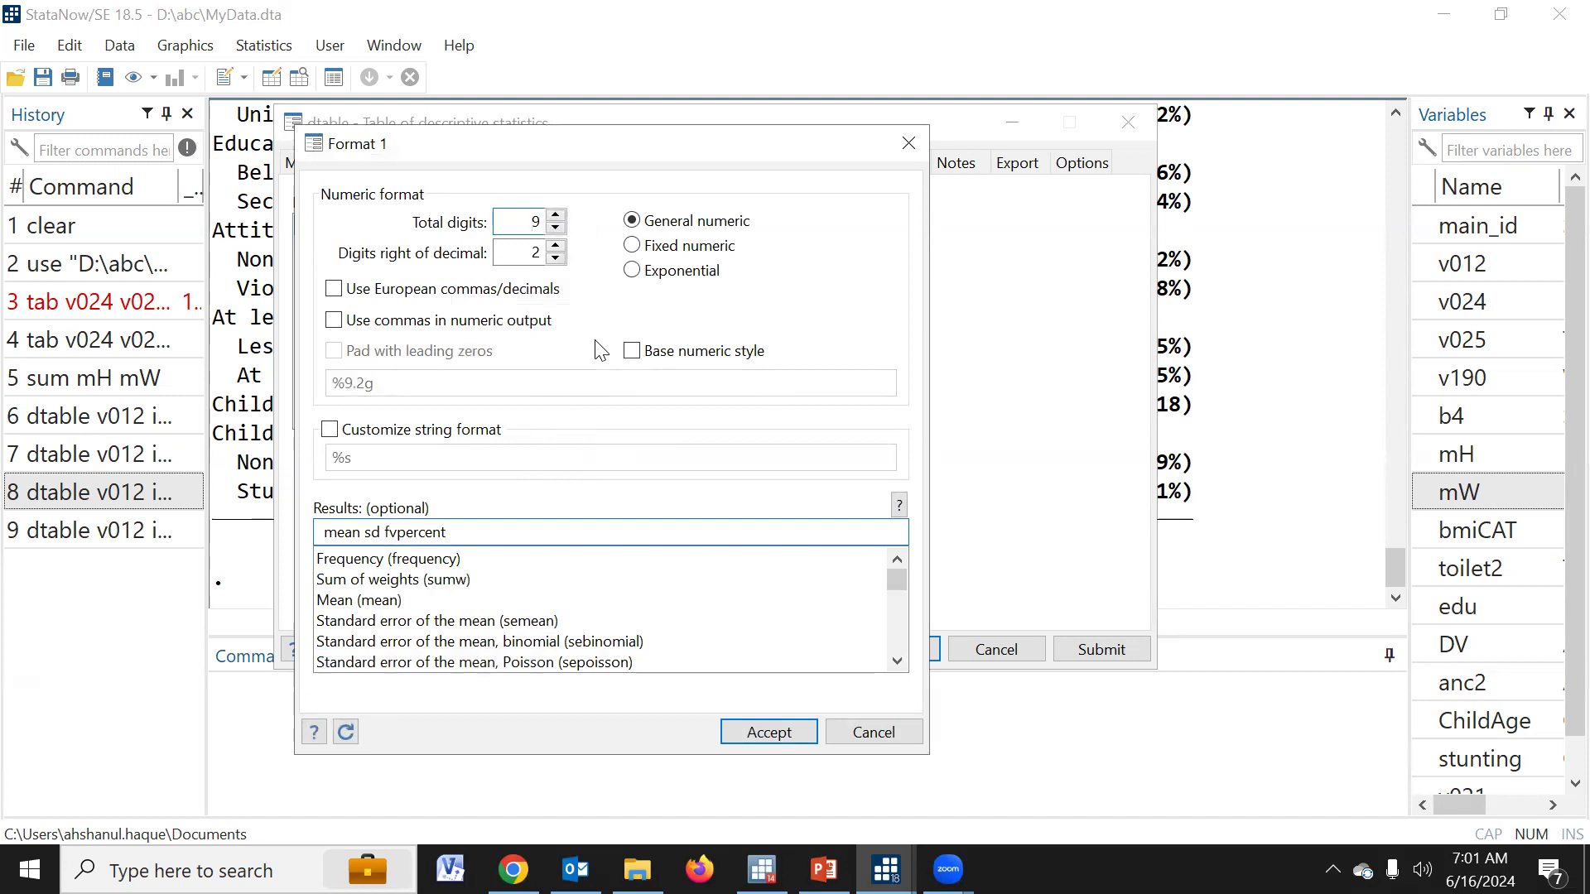
pyautogui.click(633, 247)
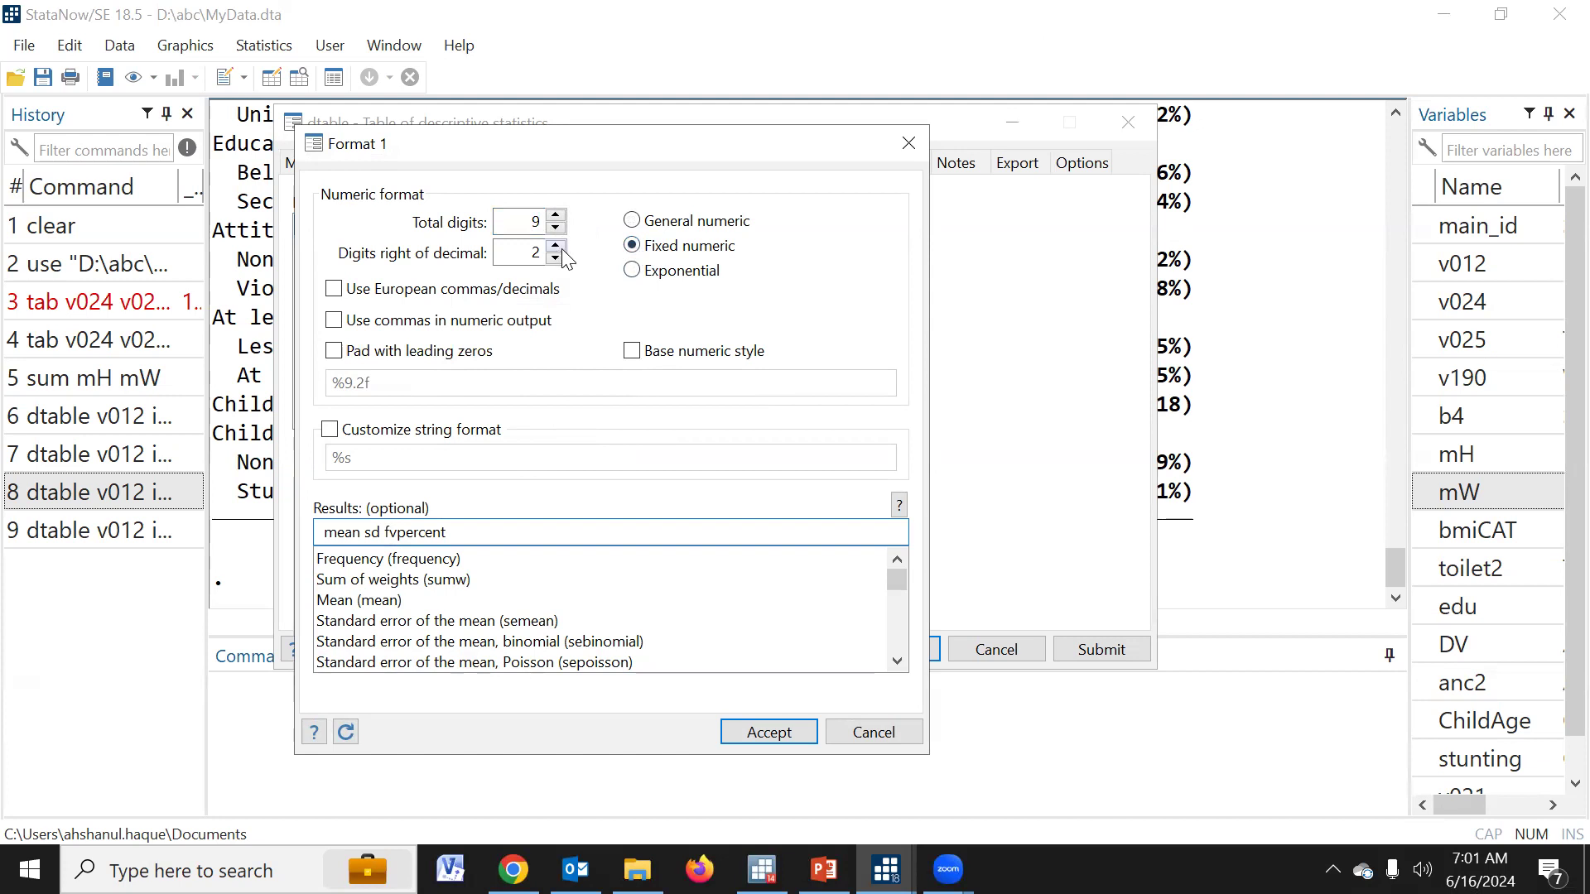
pyautogui.doubleClick(349, 534)
pyautogui.hotkey('ctrl', 'a')
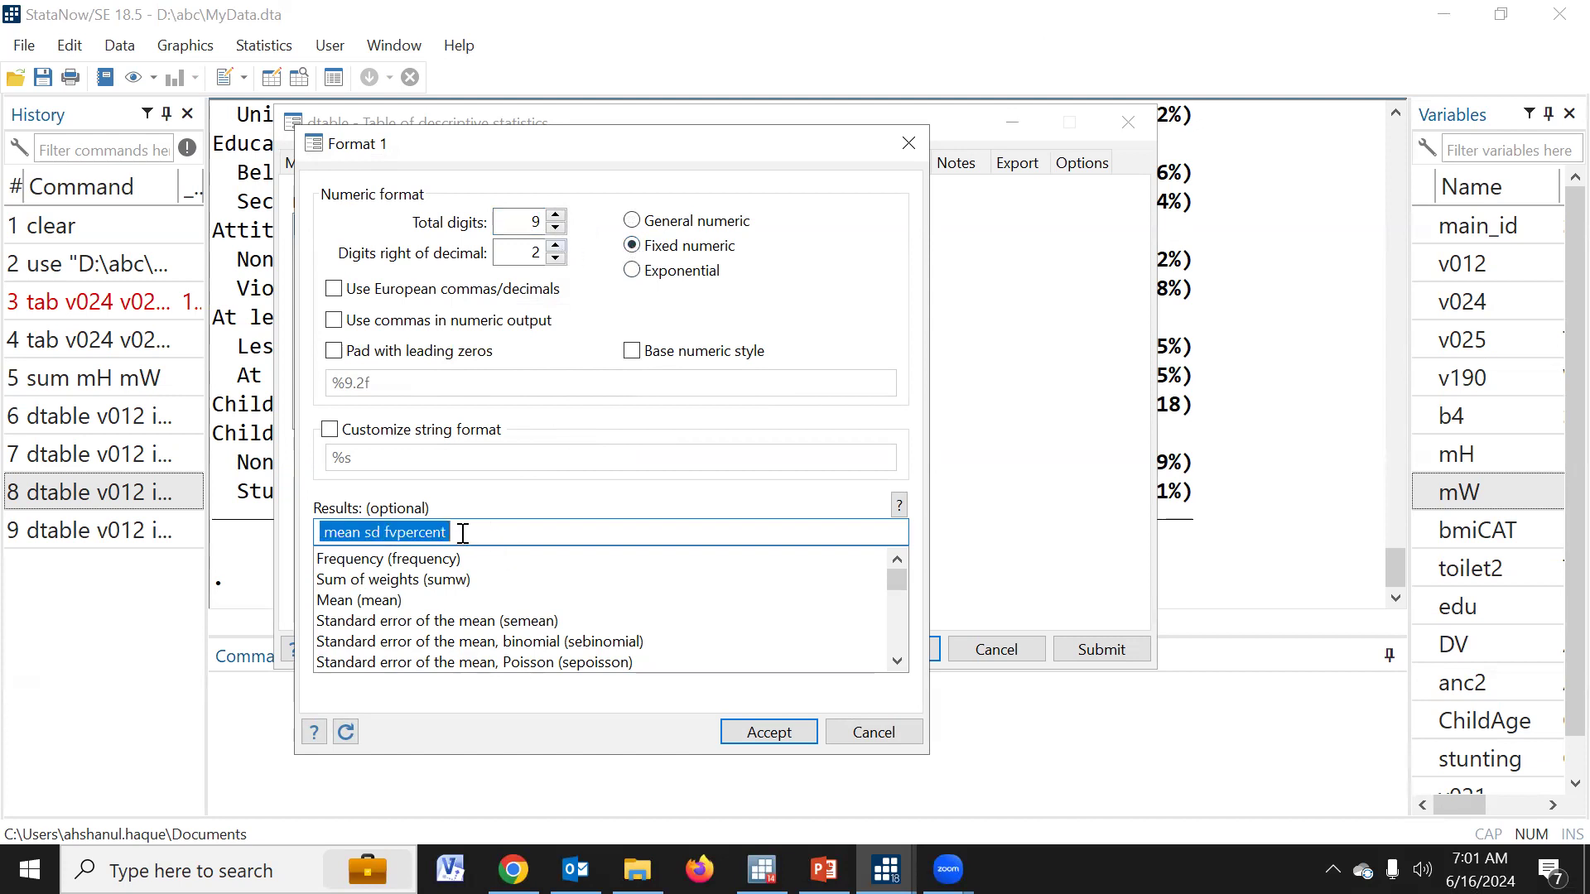
pyautogui.click(774, 732)
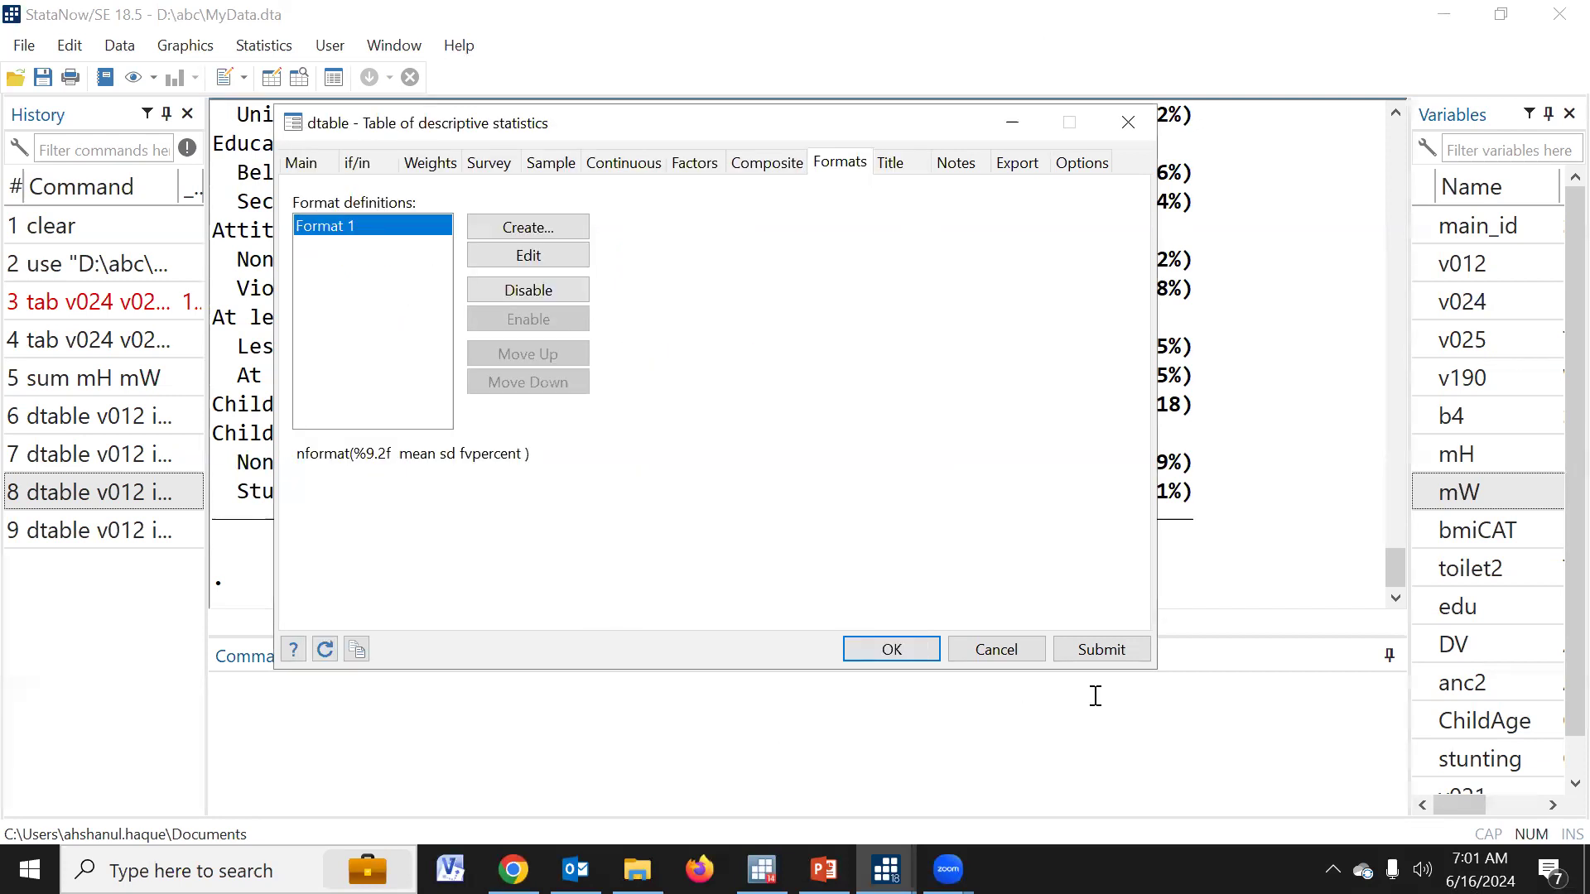
pyautogui.click(1107, 649)
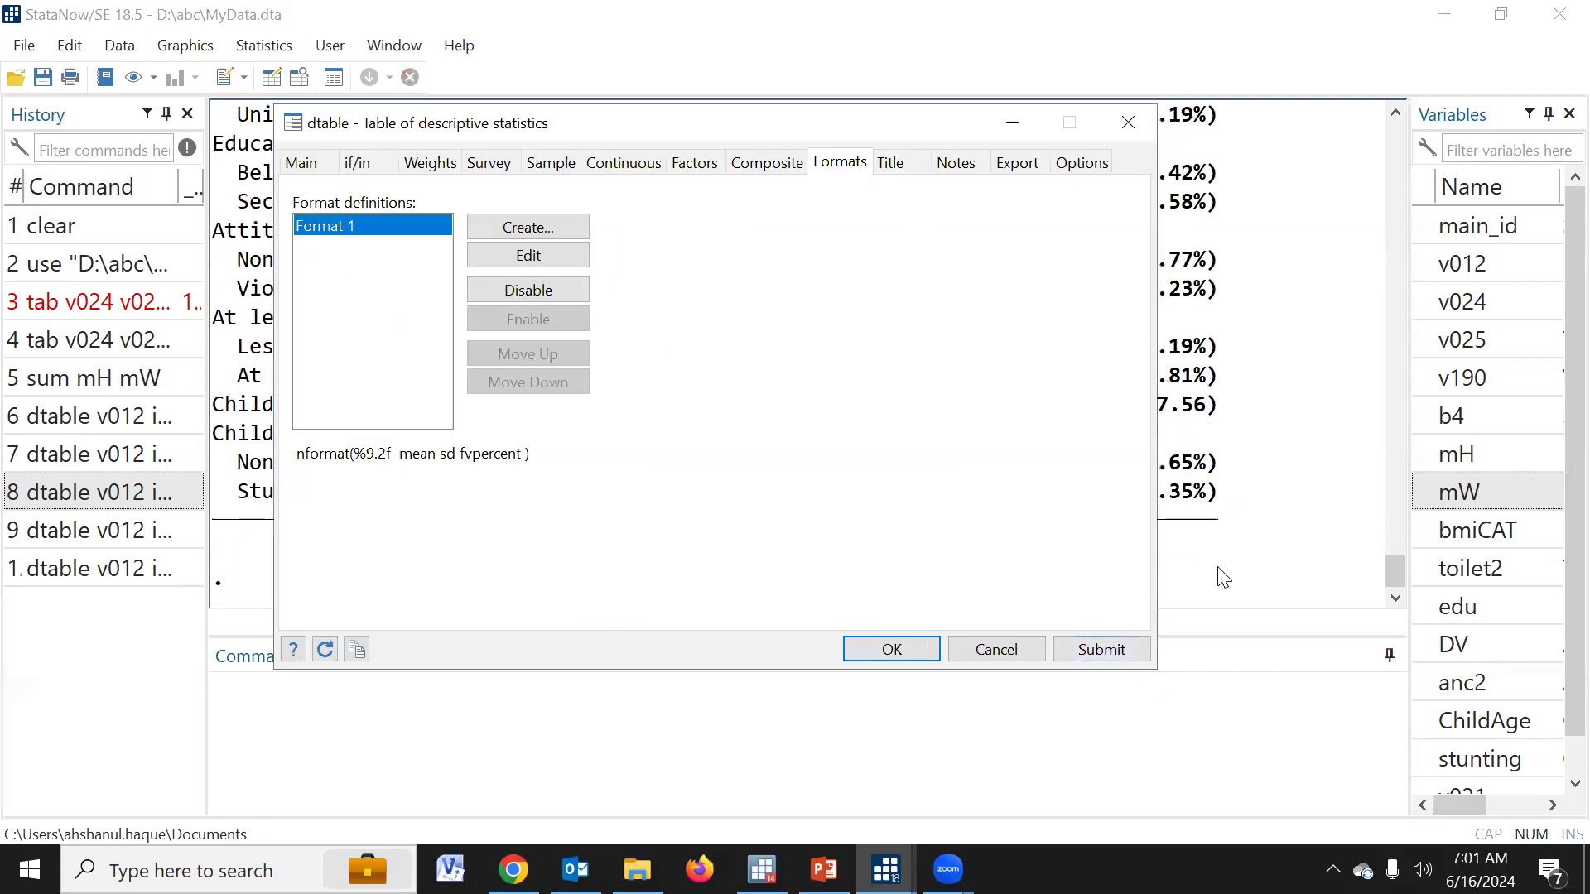
# Examine the decimals of the percentages, means and standard deviations in the regenerated table
pyautogui.press('Escape')
pyautogui.scroll(5, 911, 414)
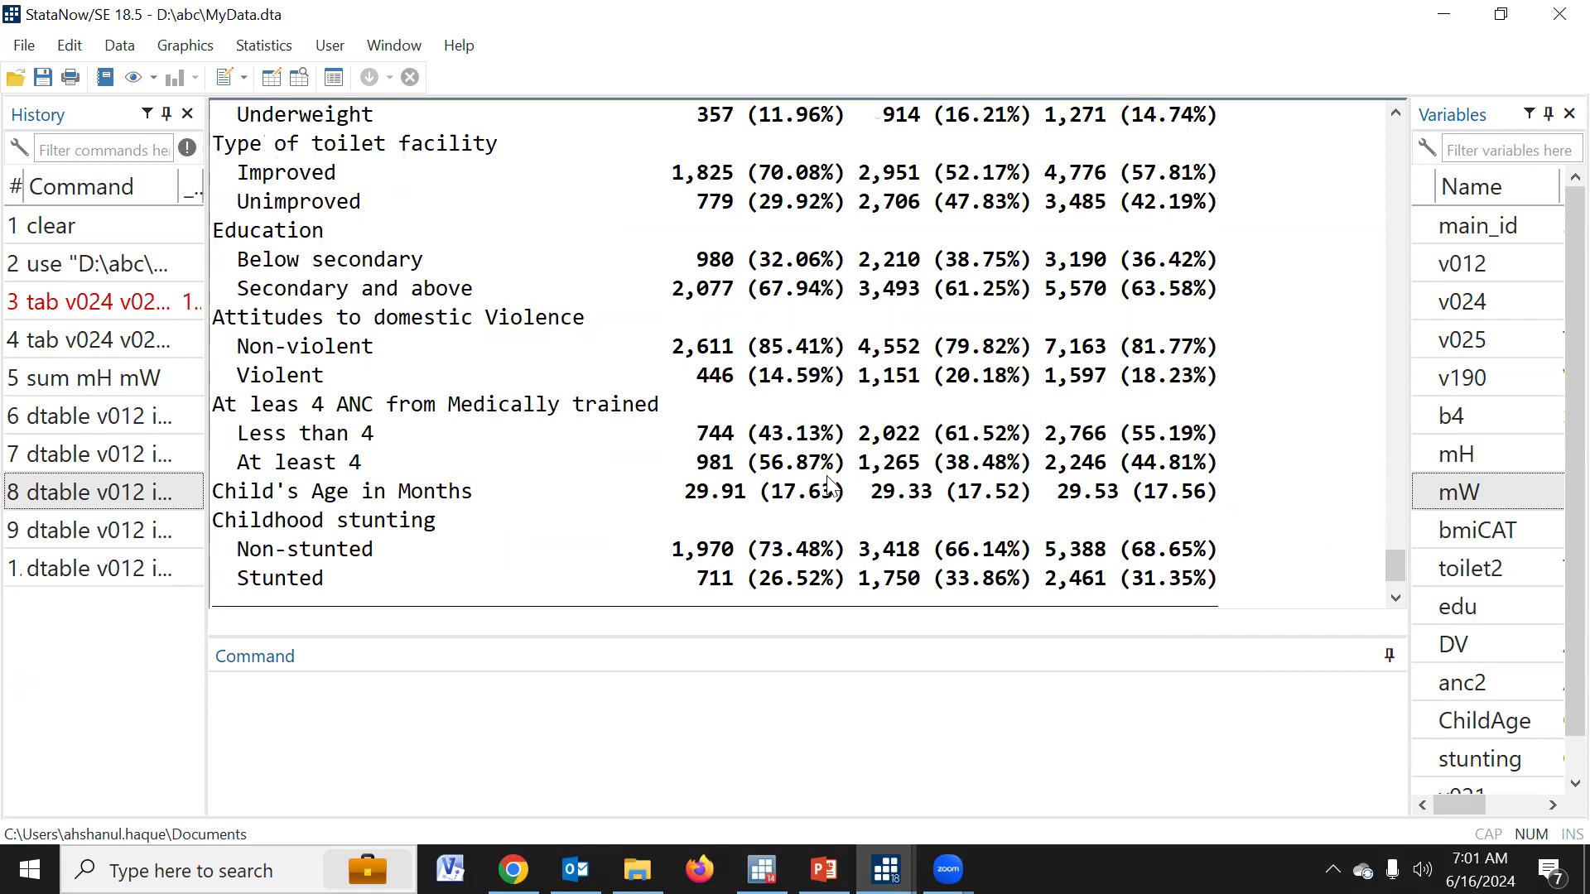
pyautogui.scroll(1, 861, 310)
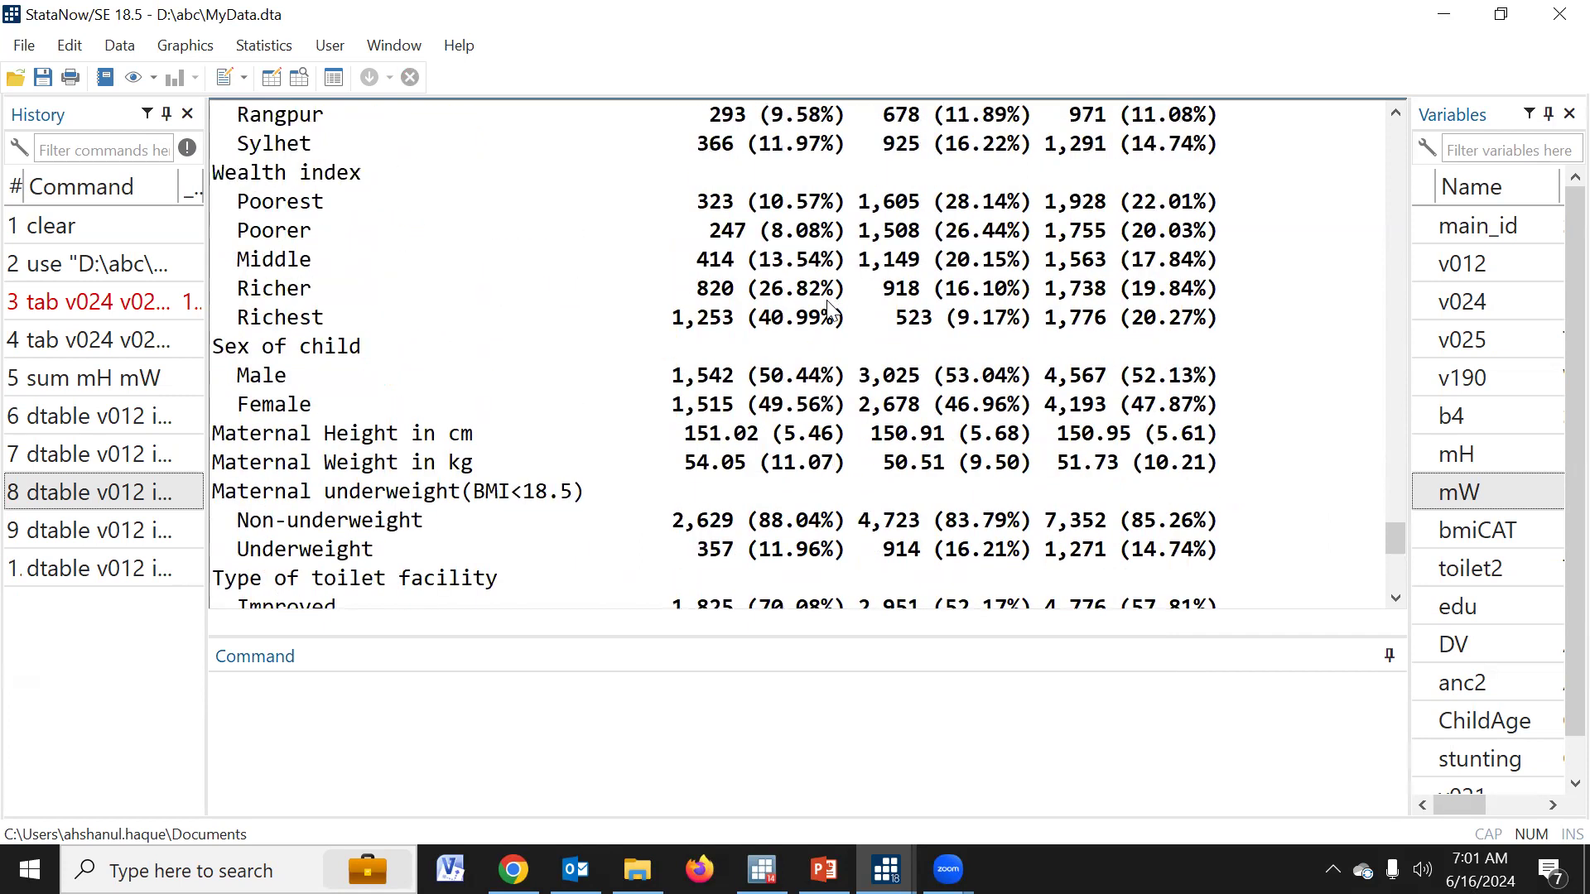
pyautogui.moveTo(759, 201); pyautogui.dragTo(833, 203)
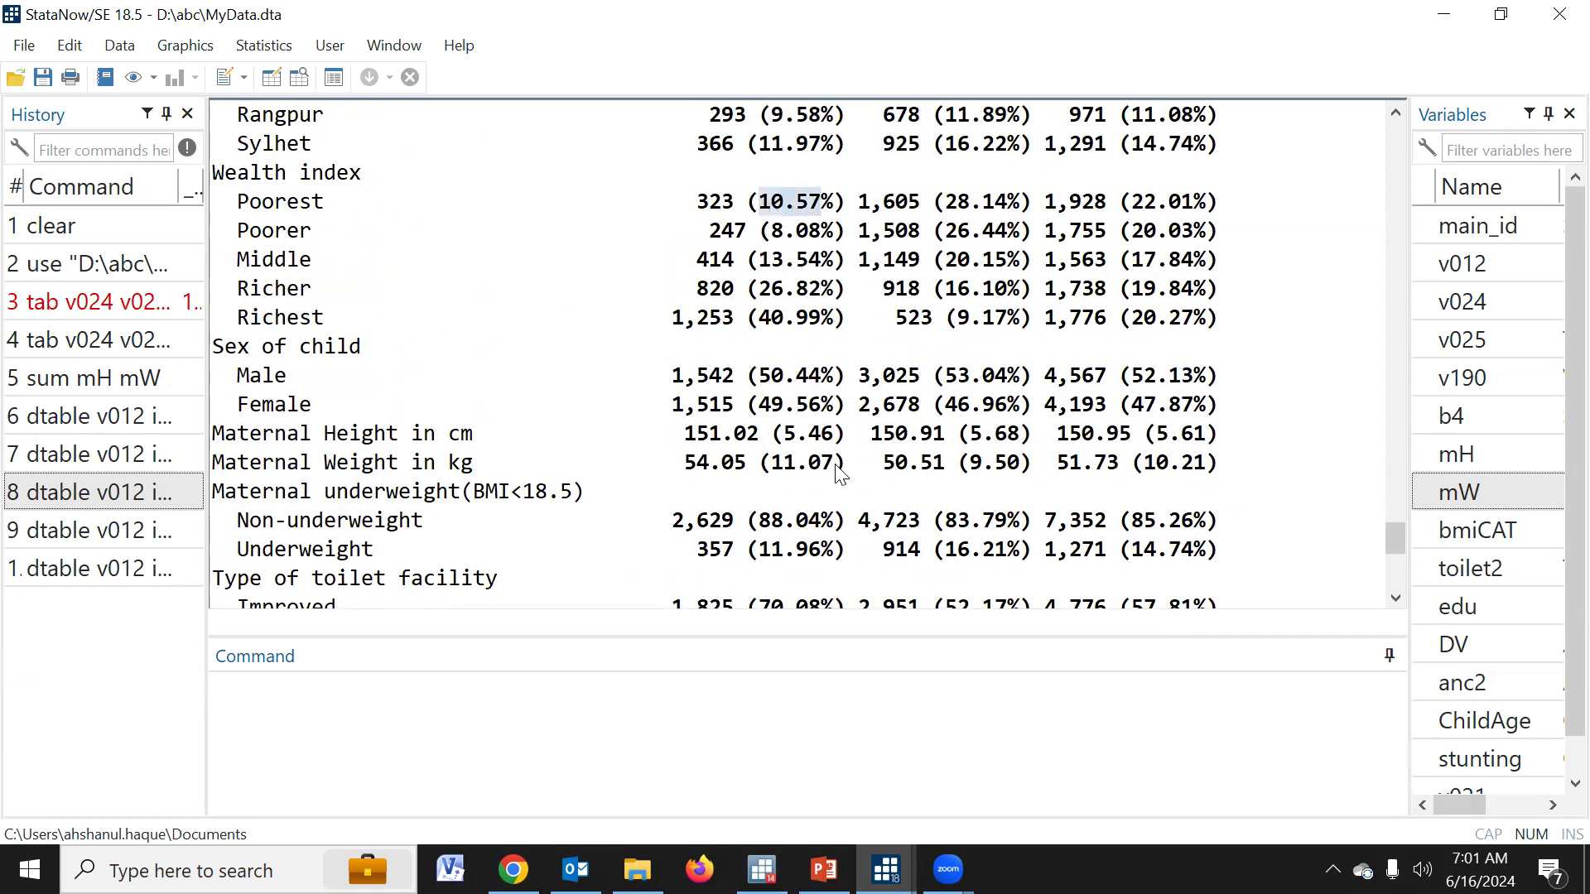
pyautogui.scroll(-4, 874, 605)
# Return to the dtable dialog, set the tests across groups to Show and generate the table
pyautogui.click(885, 869)
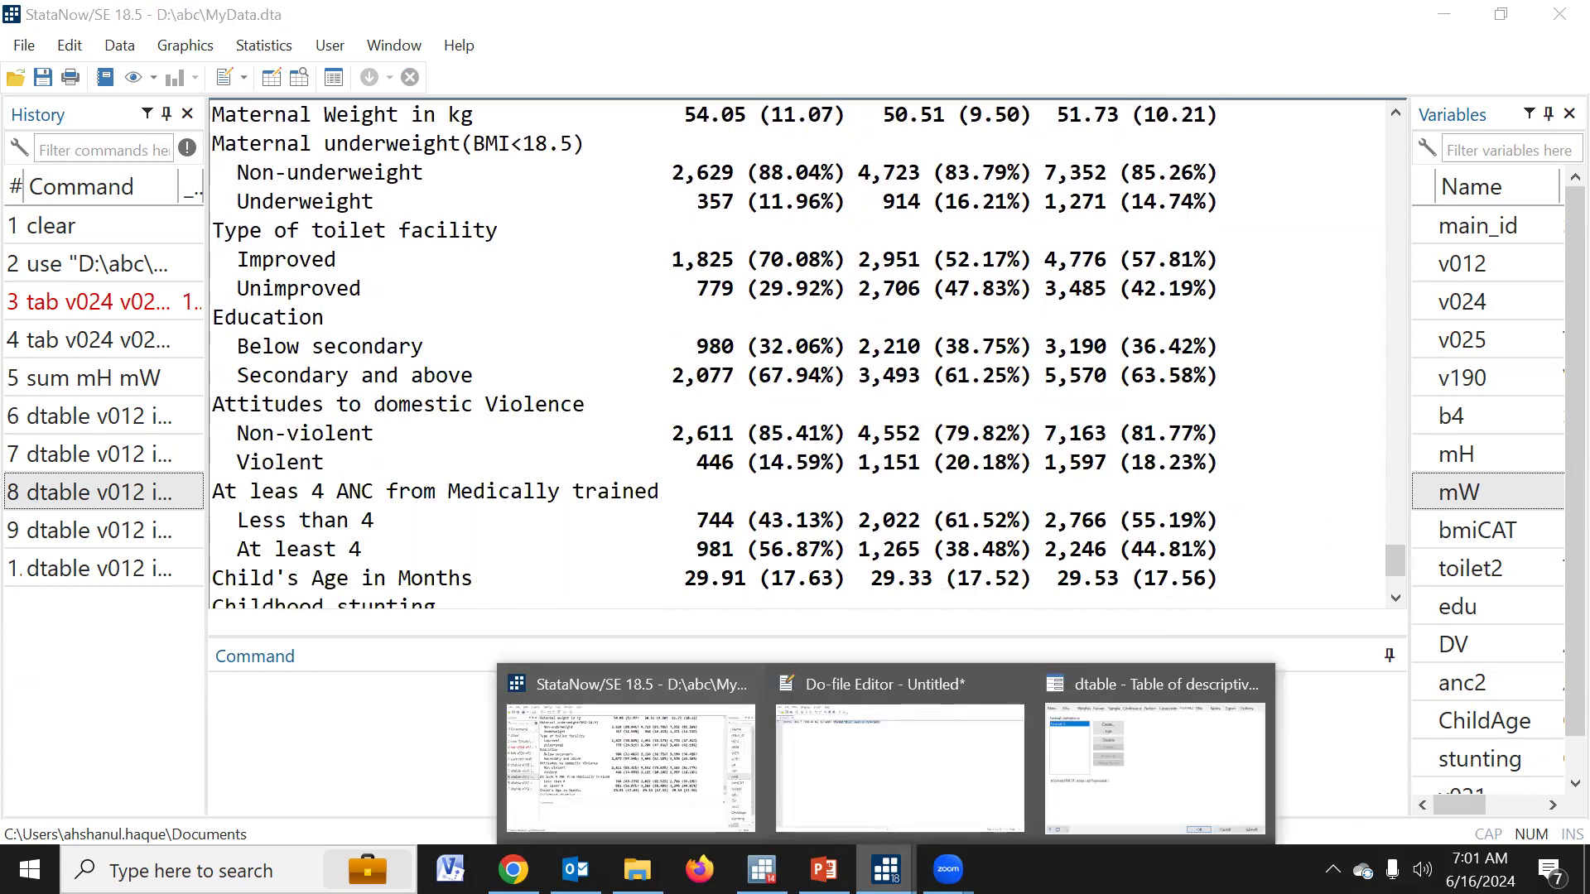
pyautogui.click(1122, 796)
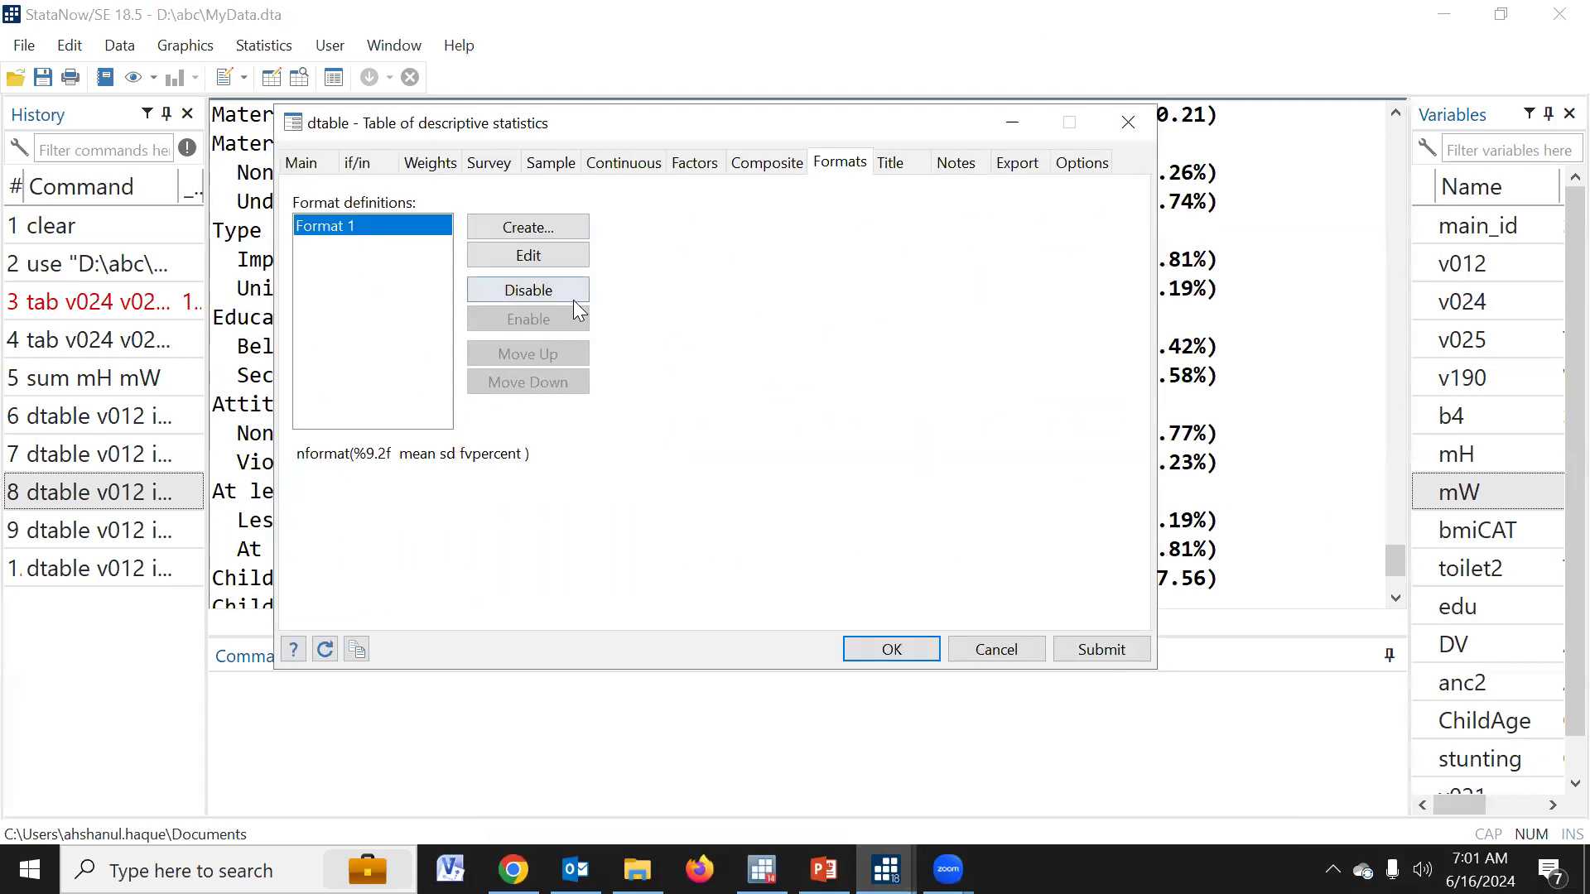
pyautogui.click(315, 163)
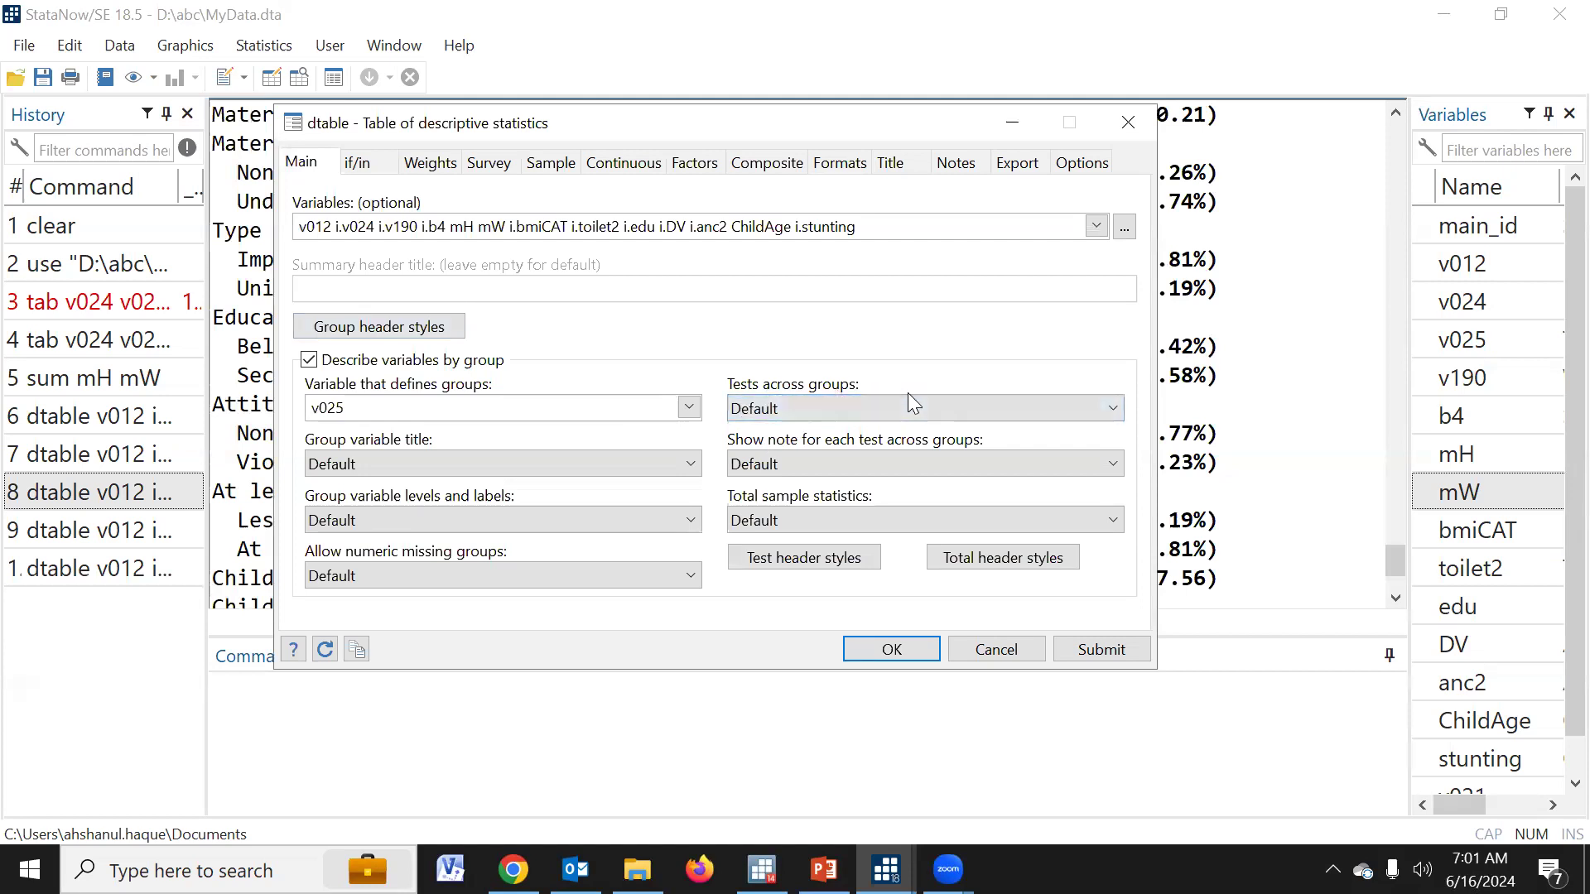
pyautogui.click(994, 409)
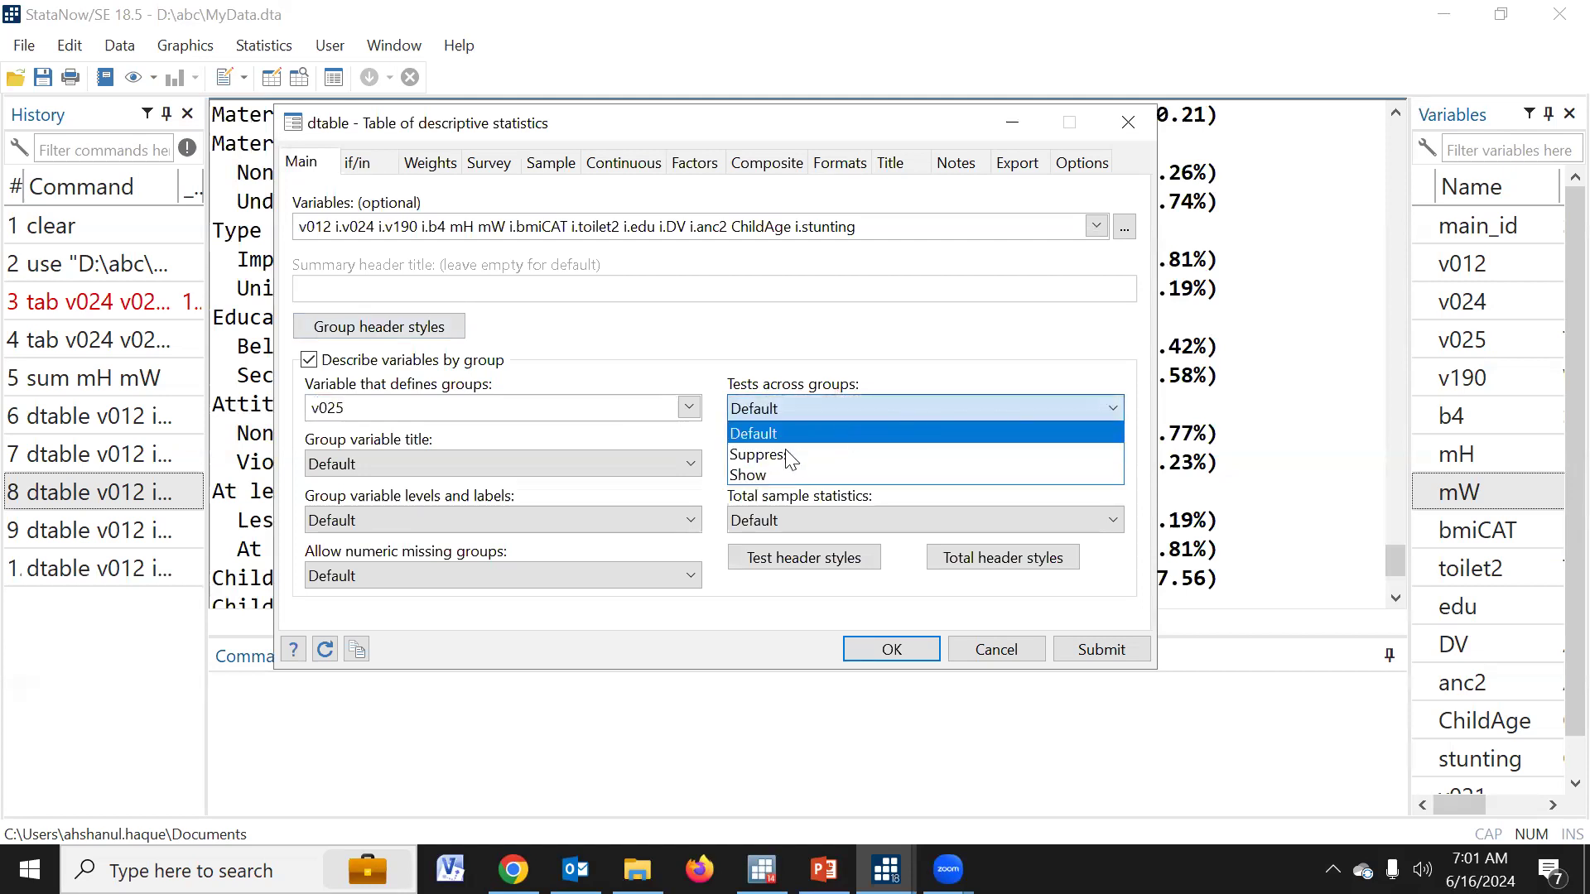
pyautogui.click(760, 474)
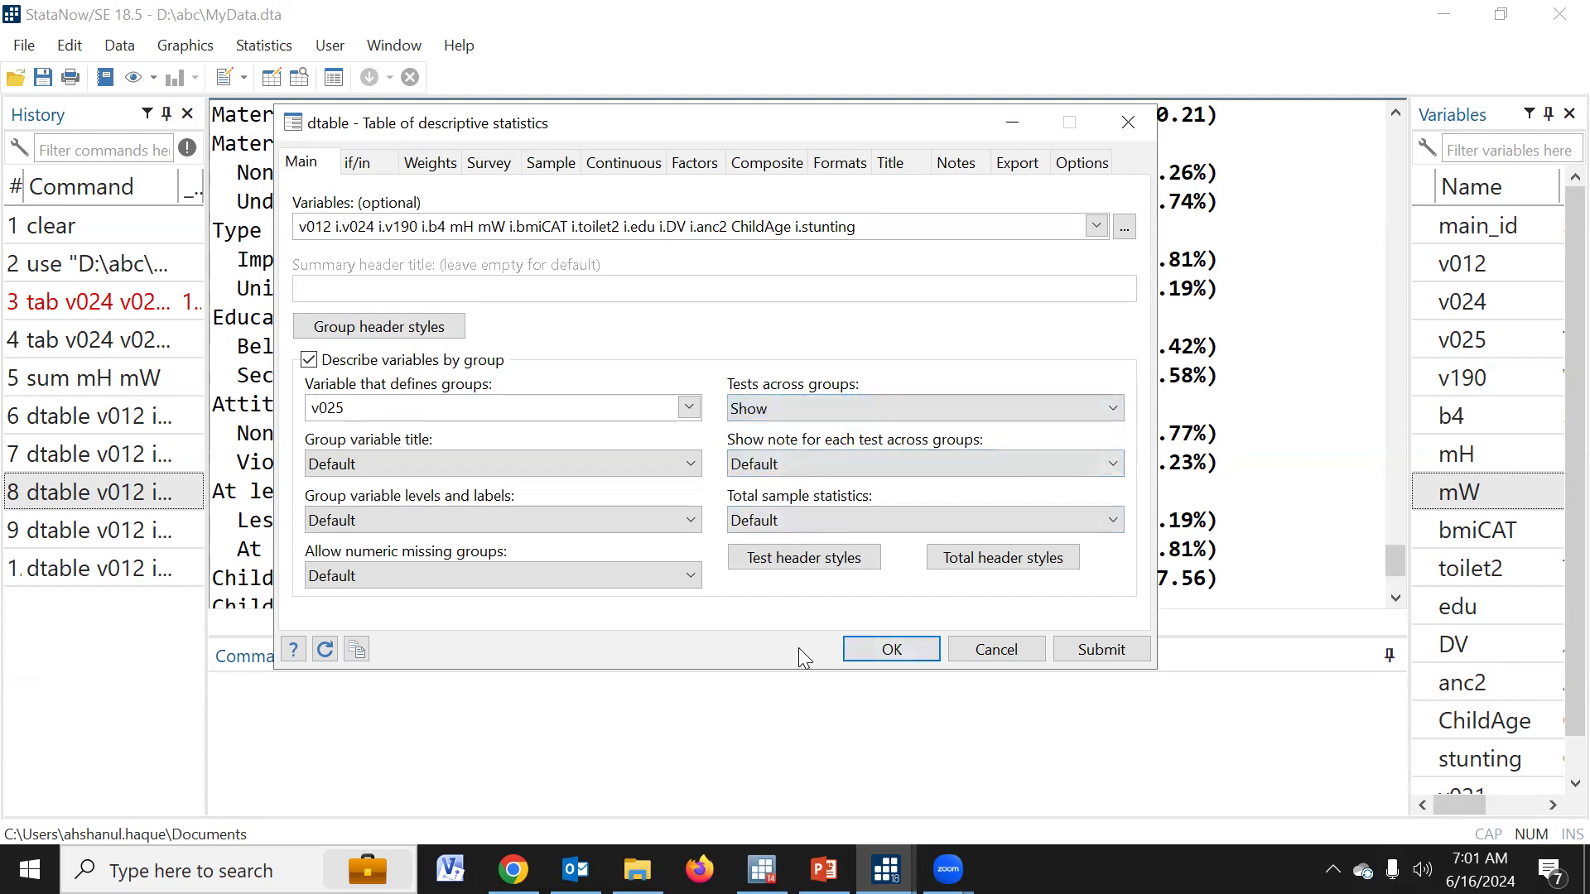
pyautogui.click(1100, 649)
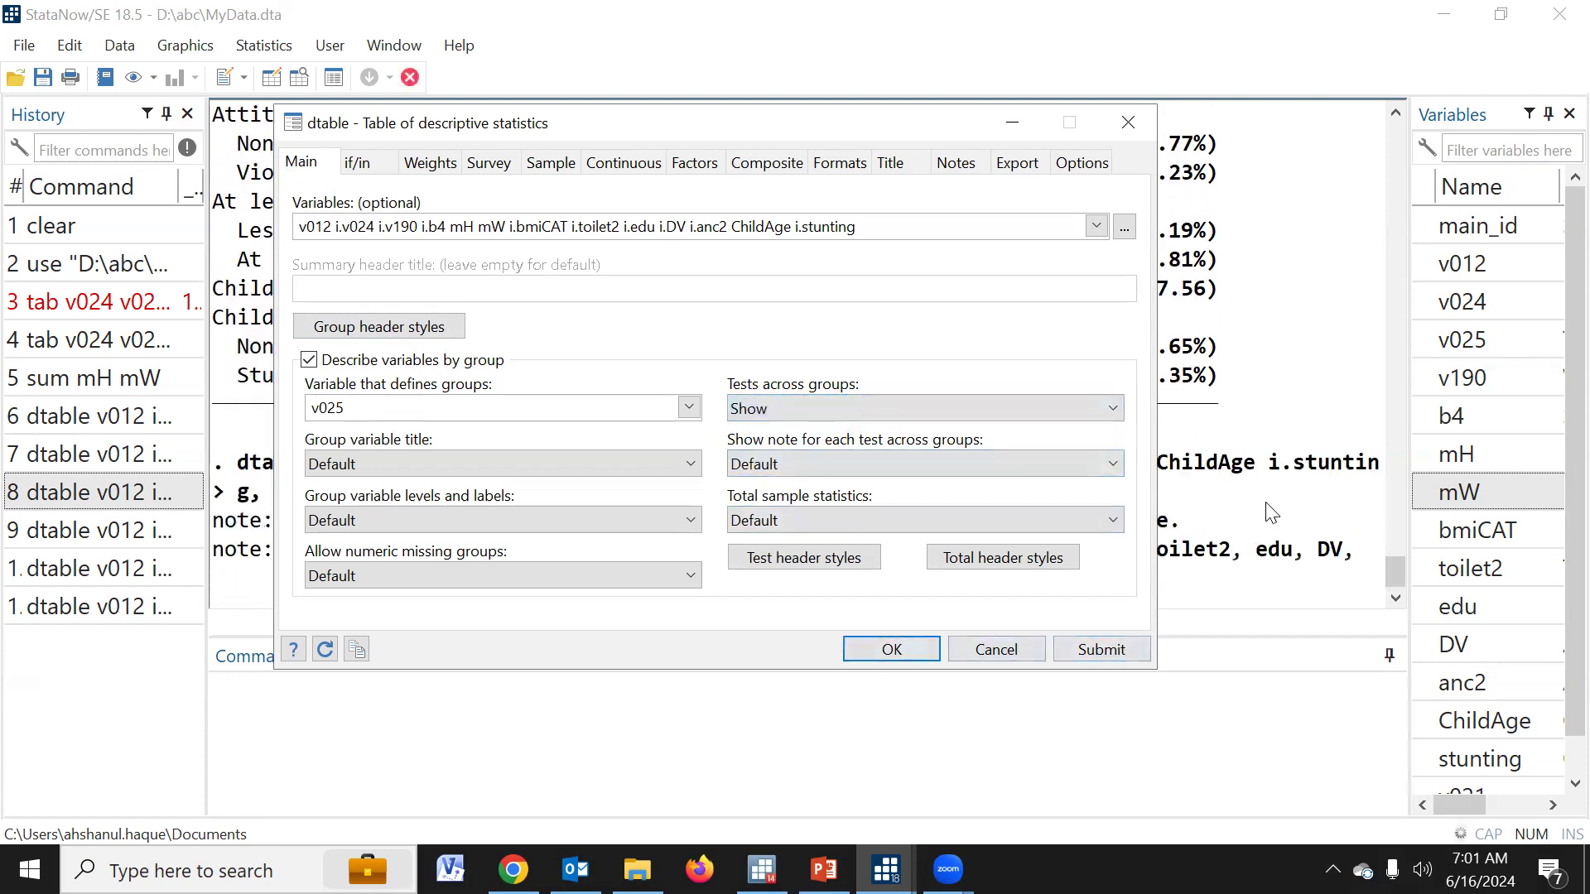
# Examine the notes on the regress and pearson tests and the Test column of the new table
pyautogui.press('Escape')
pyautogui.scroll(12, 1270, 486)
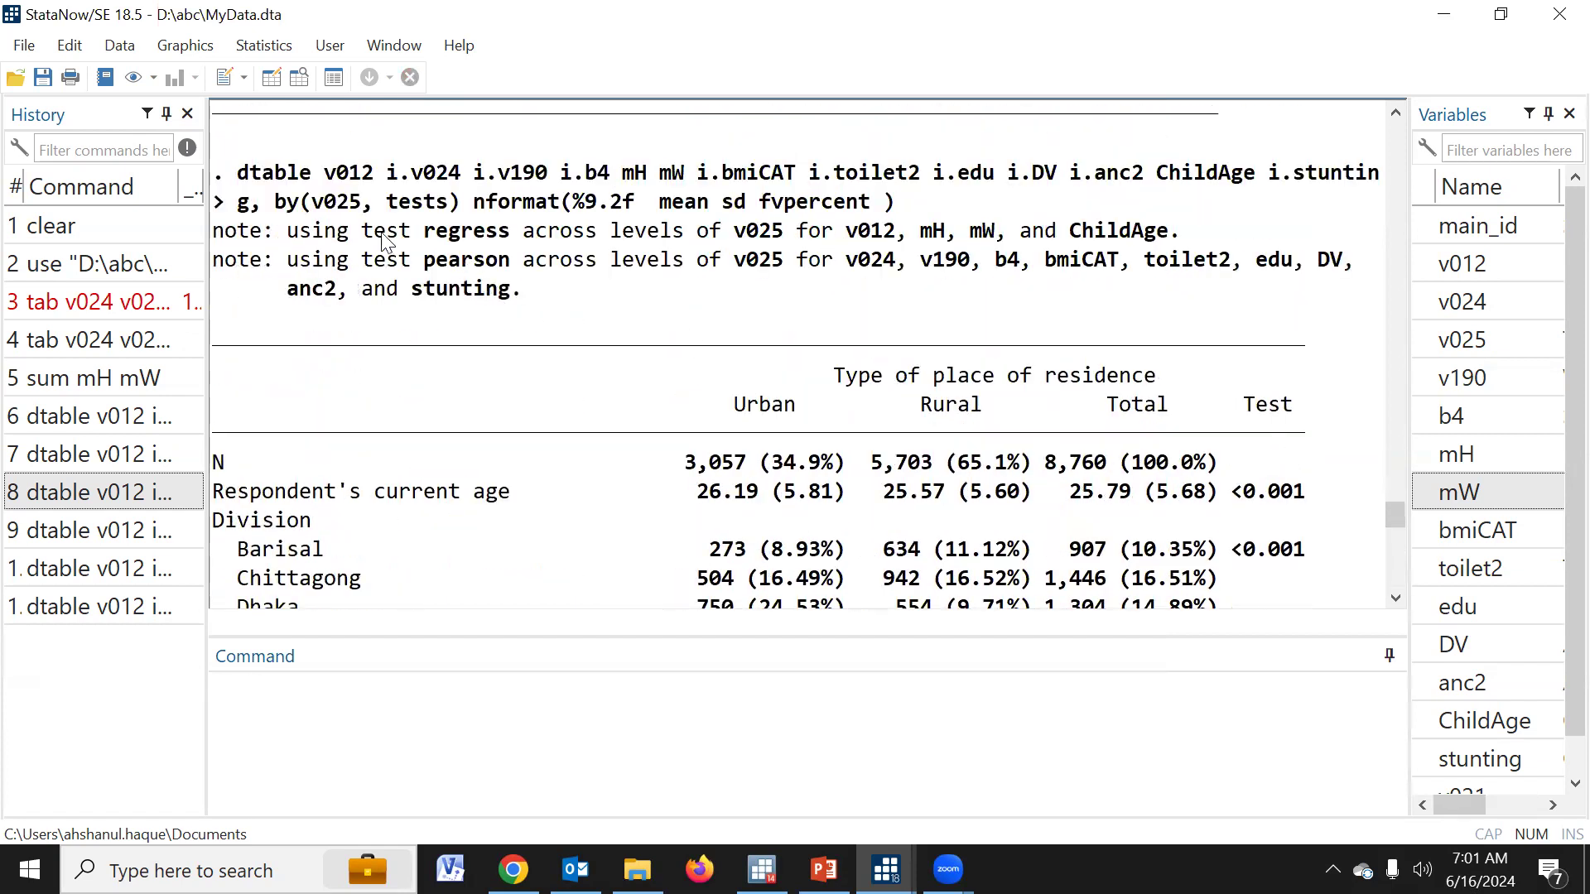
pyautogui.moveTo(435, 265); pyautogui.dragTo(594, 272)
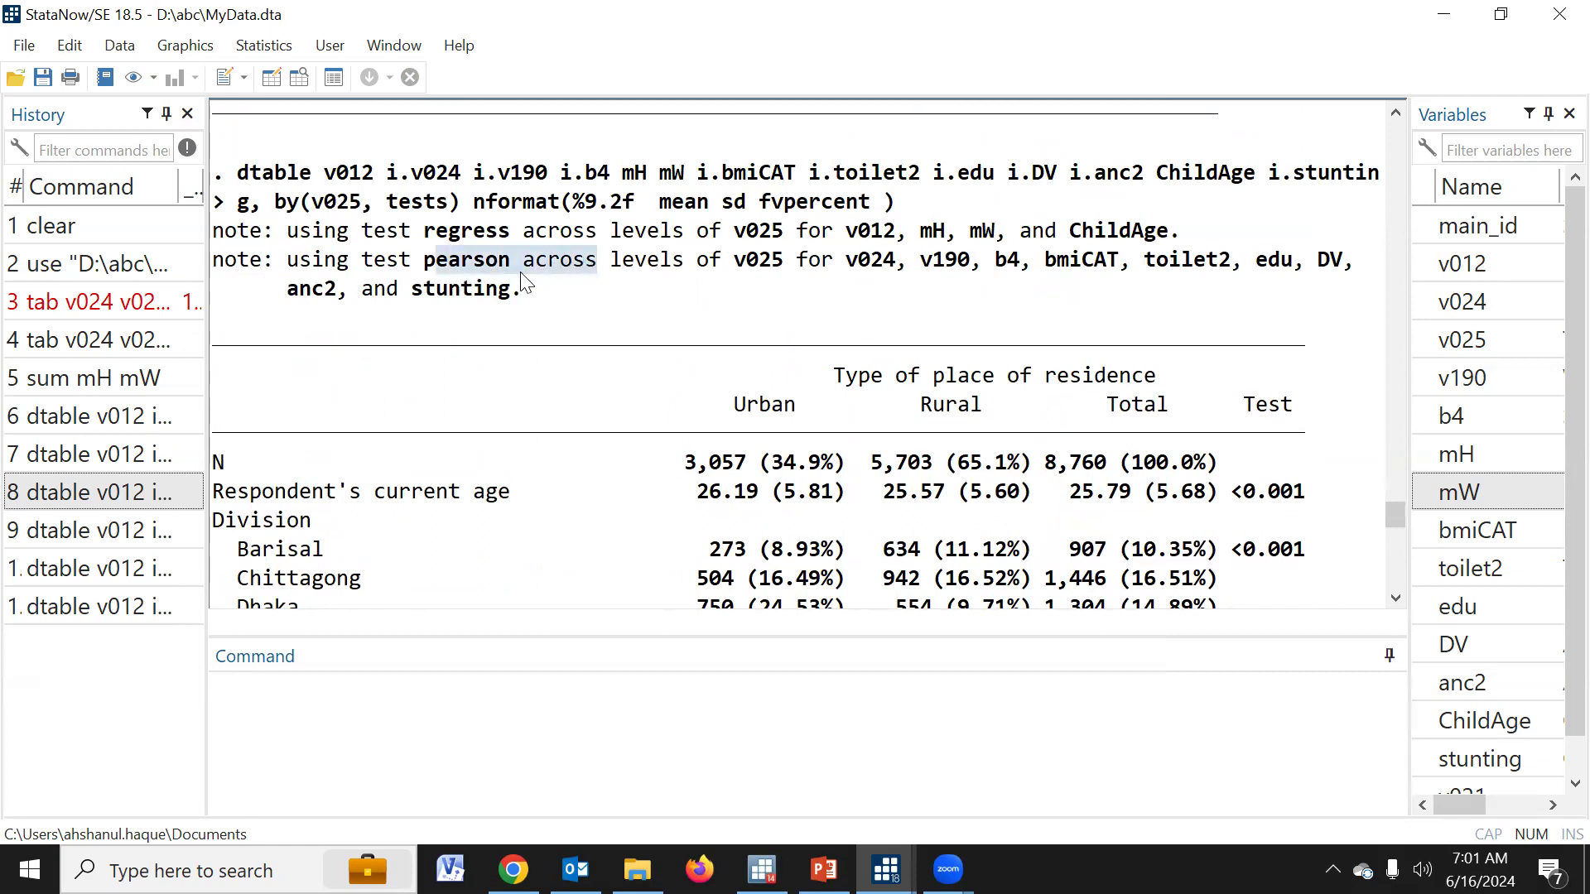
pyautogui.click(445, 267)
pyautogui.moveTo(426, 260); pyautogui.dragTo(589, 261)
pyautogui.moveTo(414, 231); pyautogui.dragTo(529, 238)
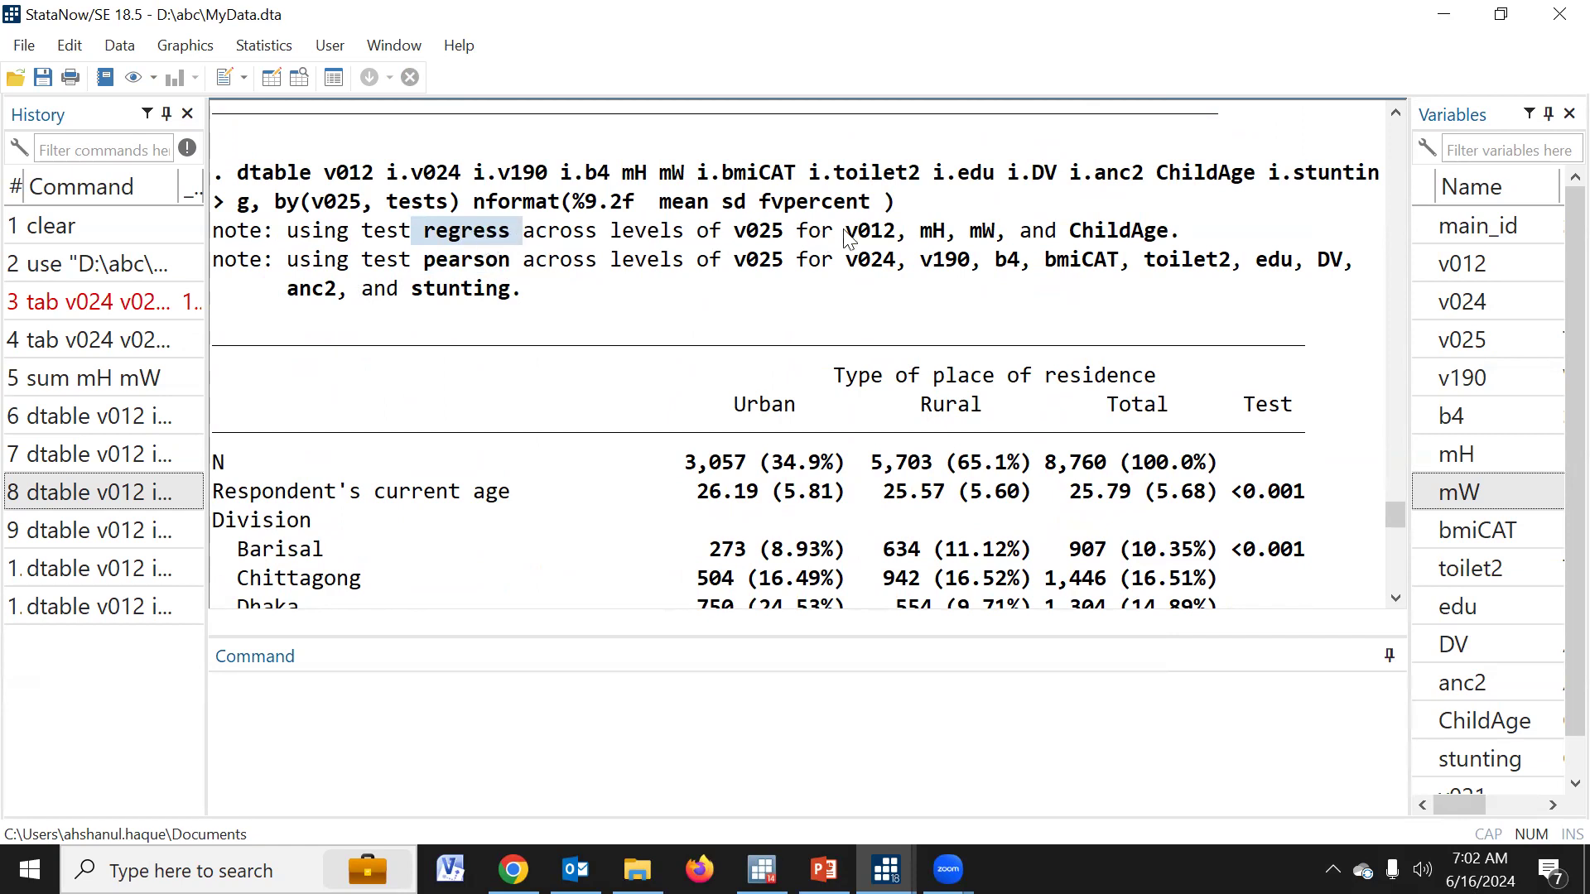
pyautogui.scroll(-7, 1022, 409)
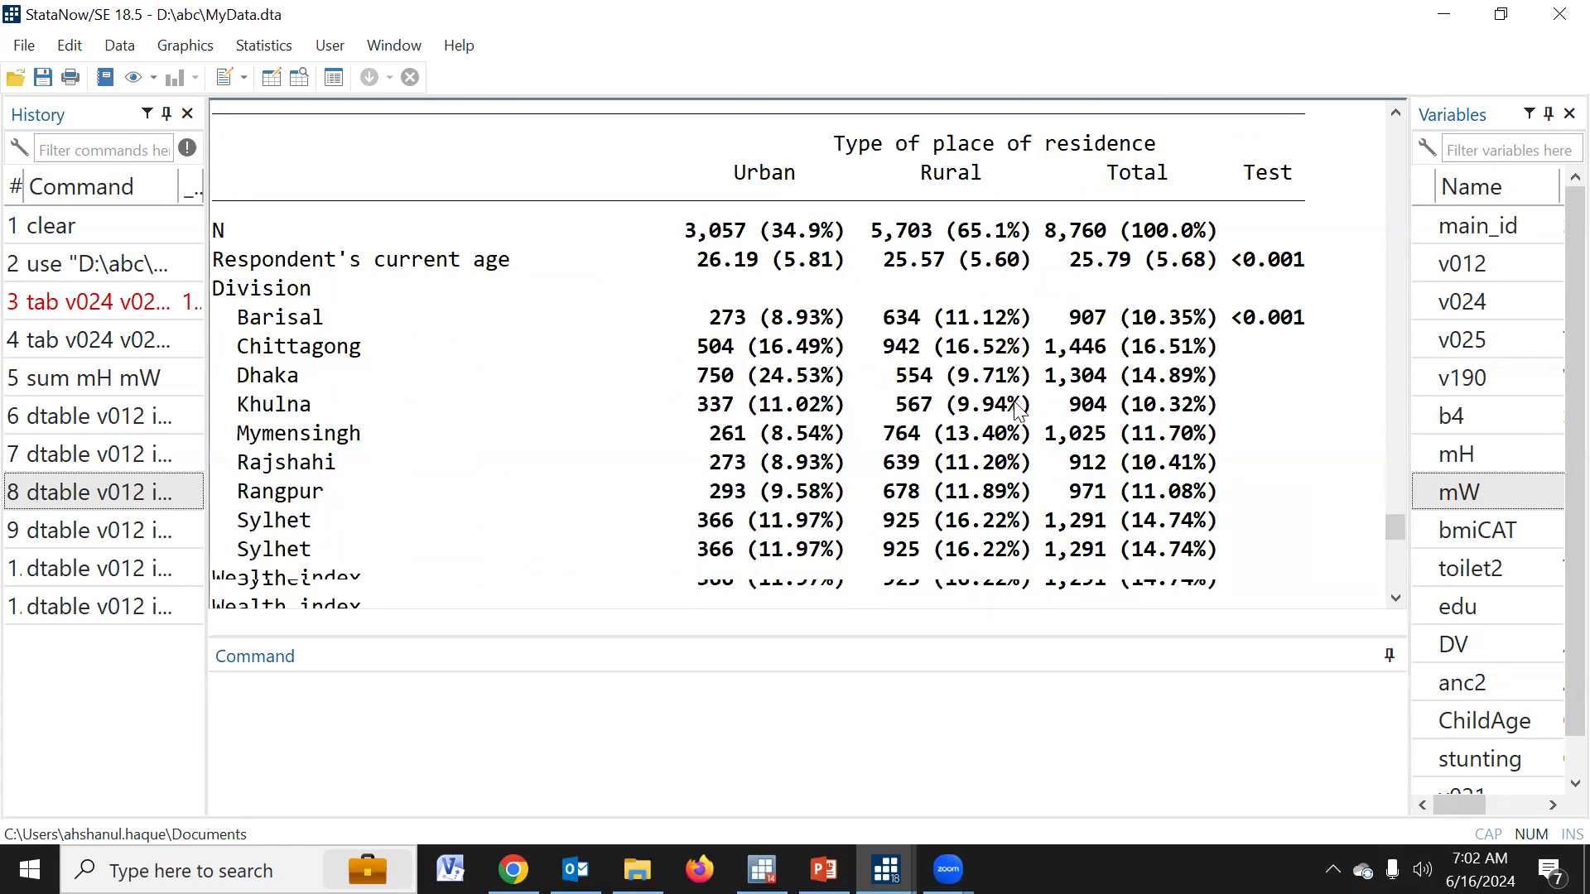
# Return to the dtable dialog and choose Office open XML (*.docx) as the export file type
pyautogui.moveTo(886, 869)
pyautogui.click(1142, 731)
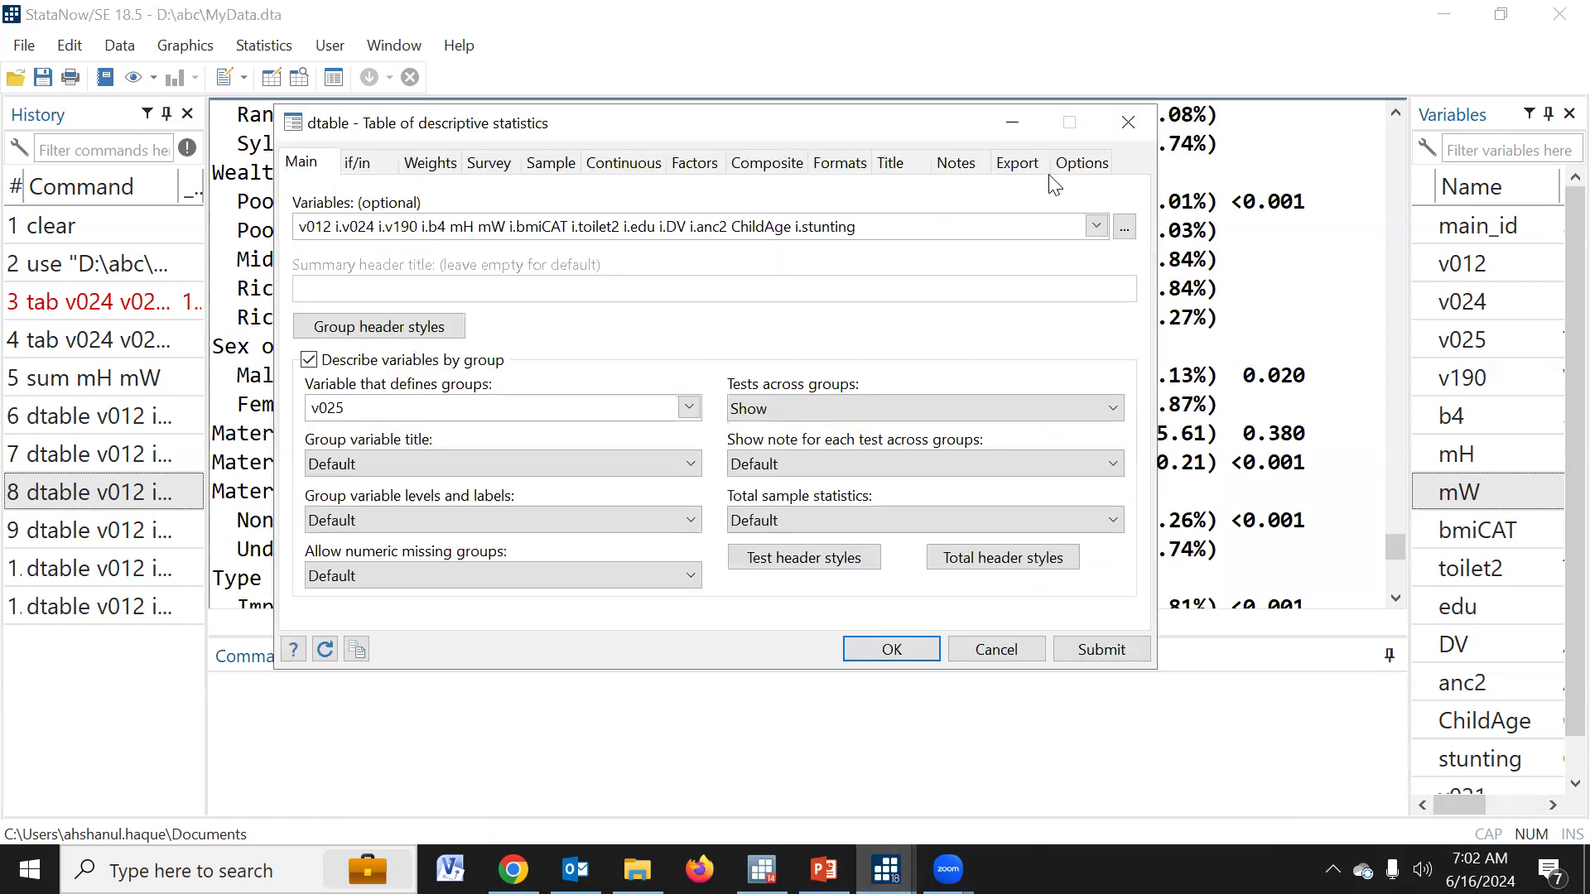
pyautogui.click(1027, 168)
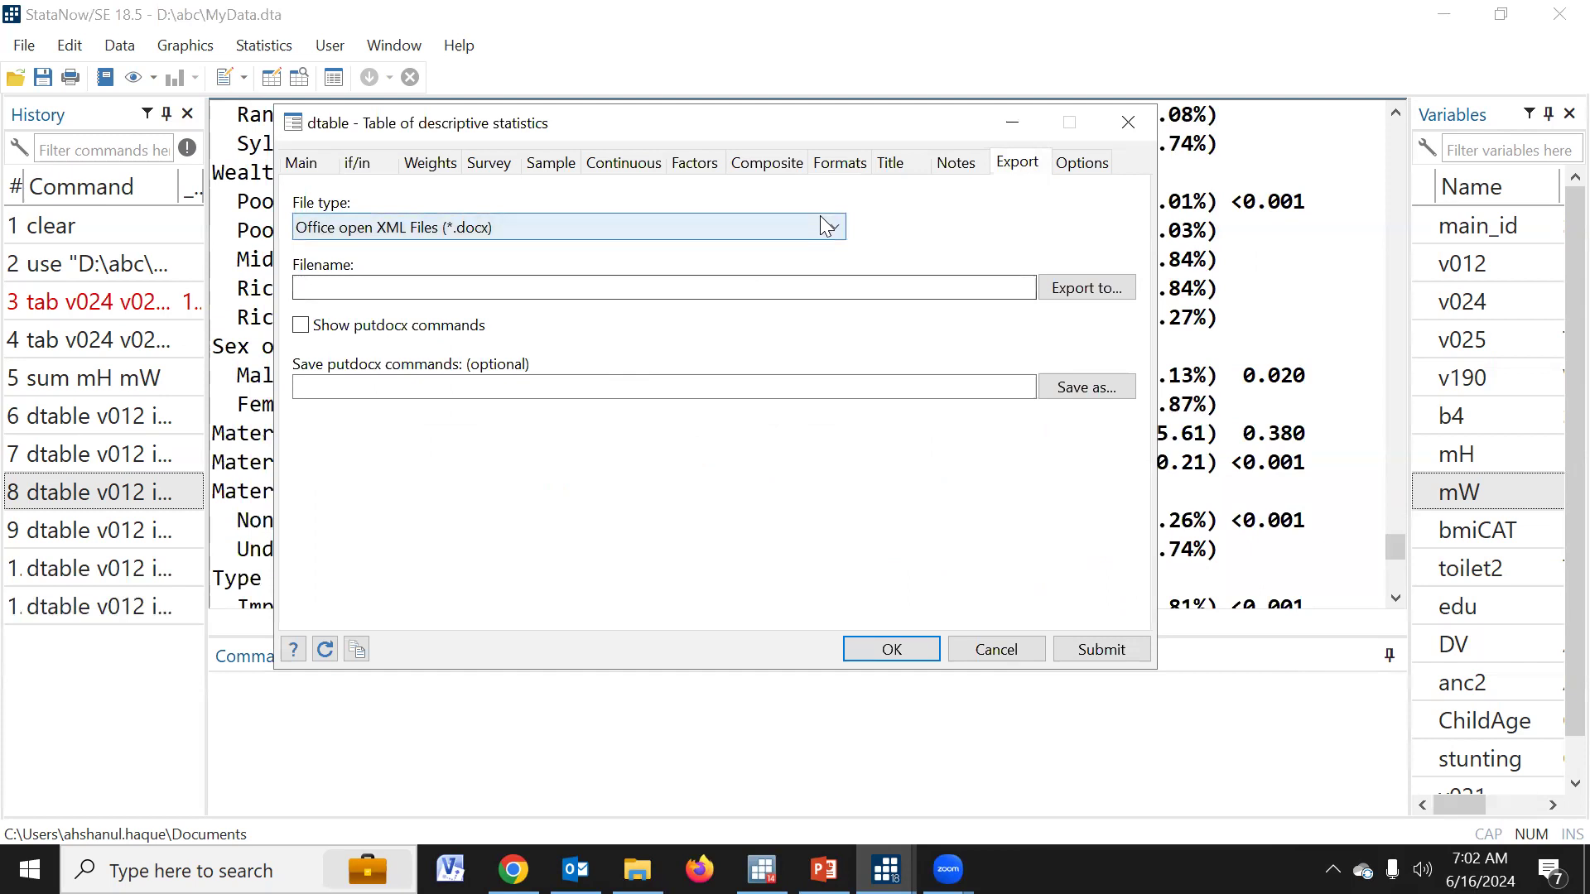
pyautogui.click(621, 229)
pyautogui.click(476, 250)
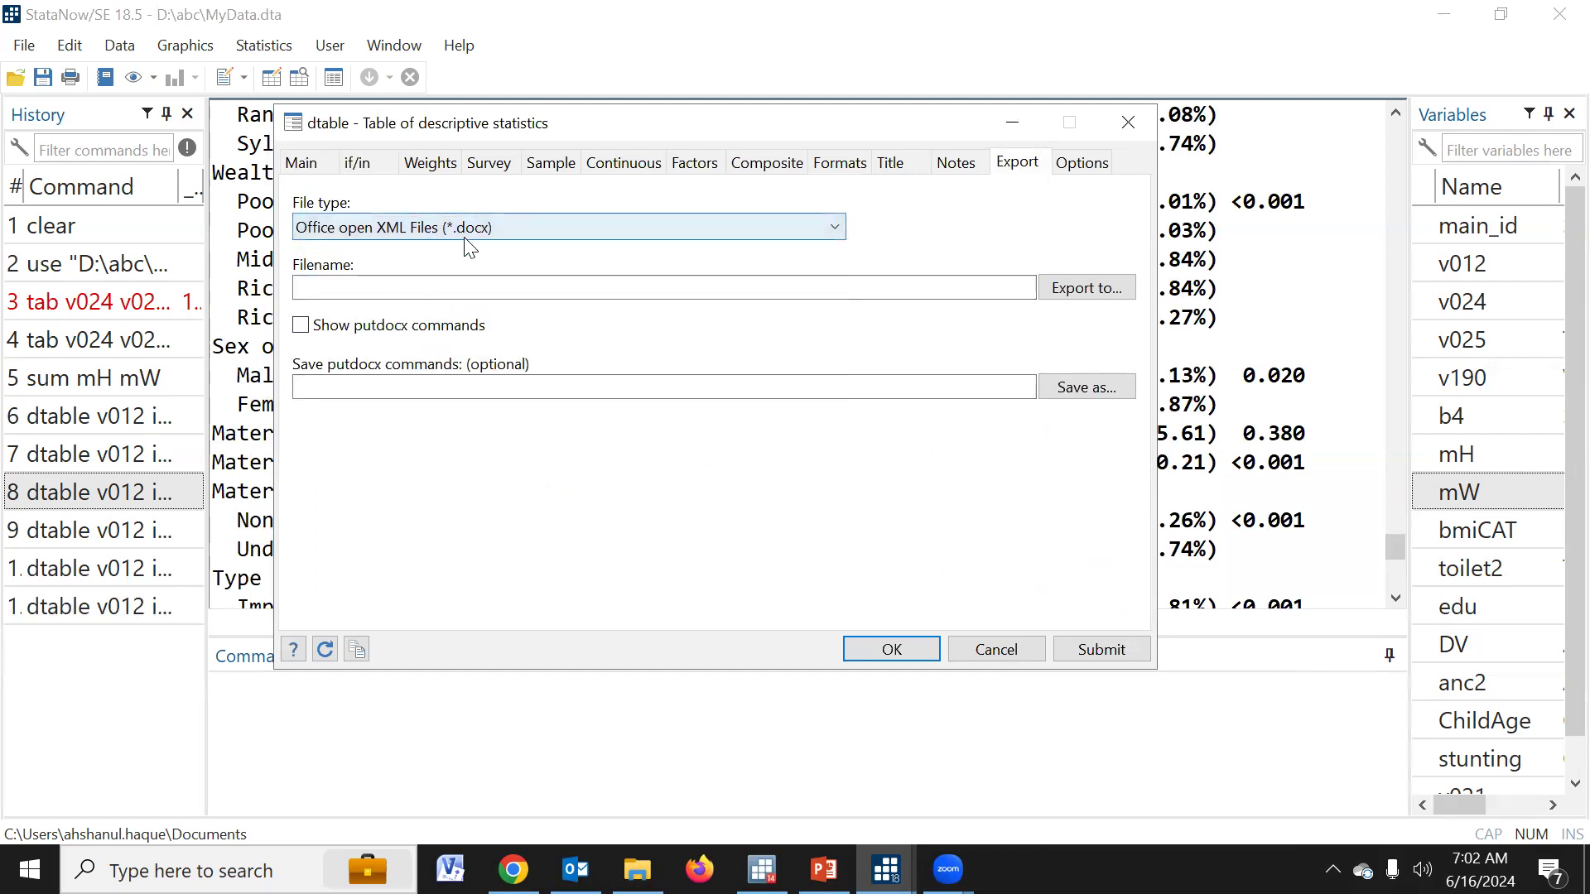
# Set the export destination to a file named Table_2 in the abc folder on drive D
pyautogui.click(1080, 286)
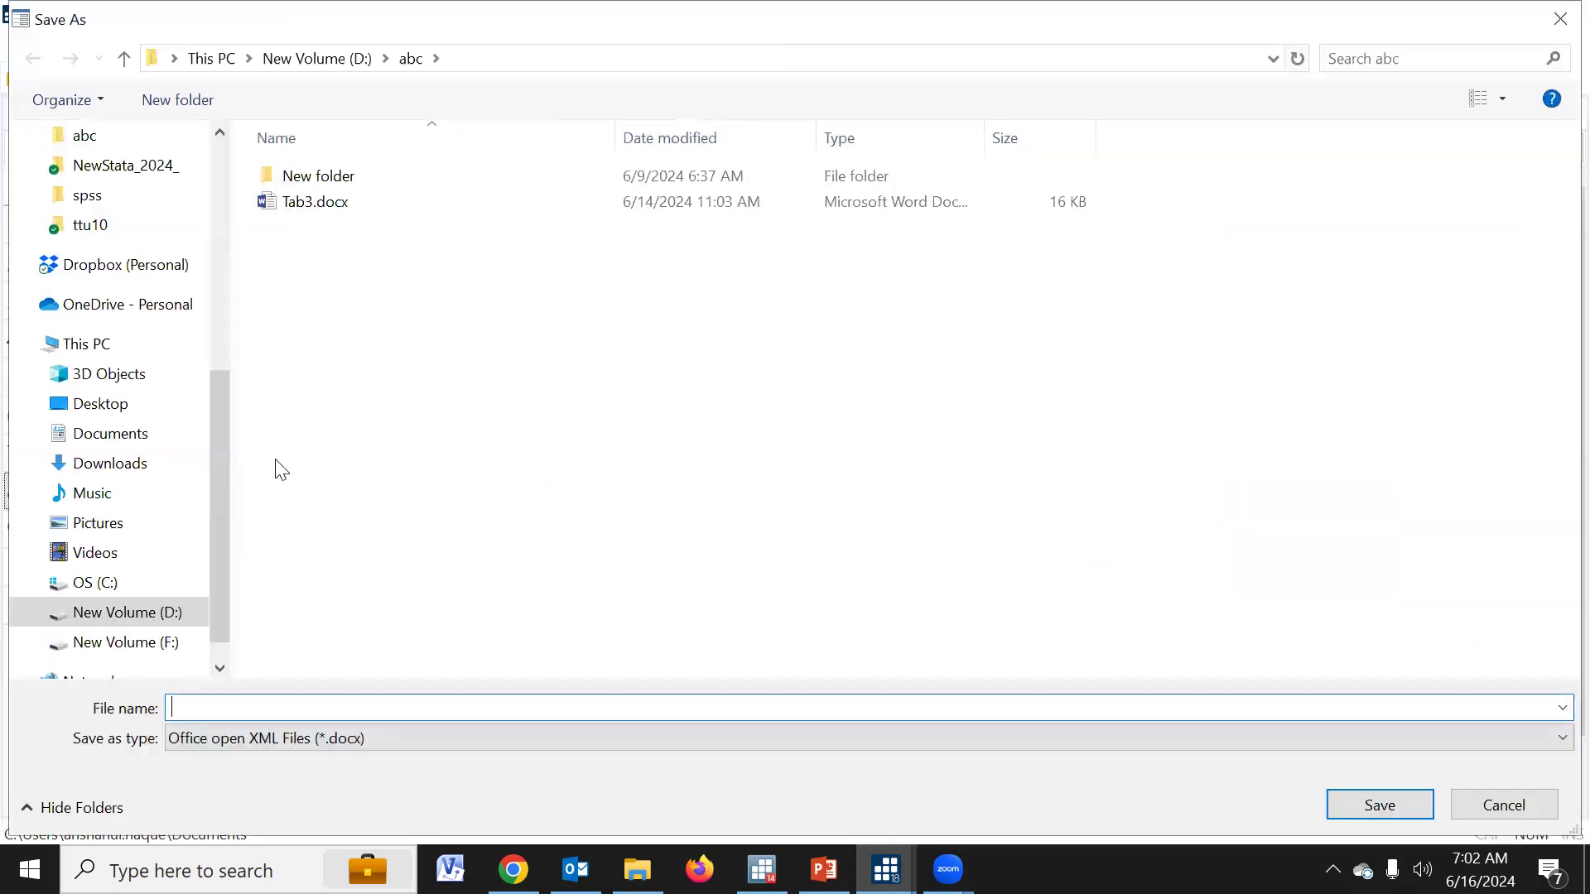
pyautogui.click(159, 615)
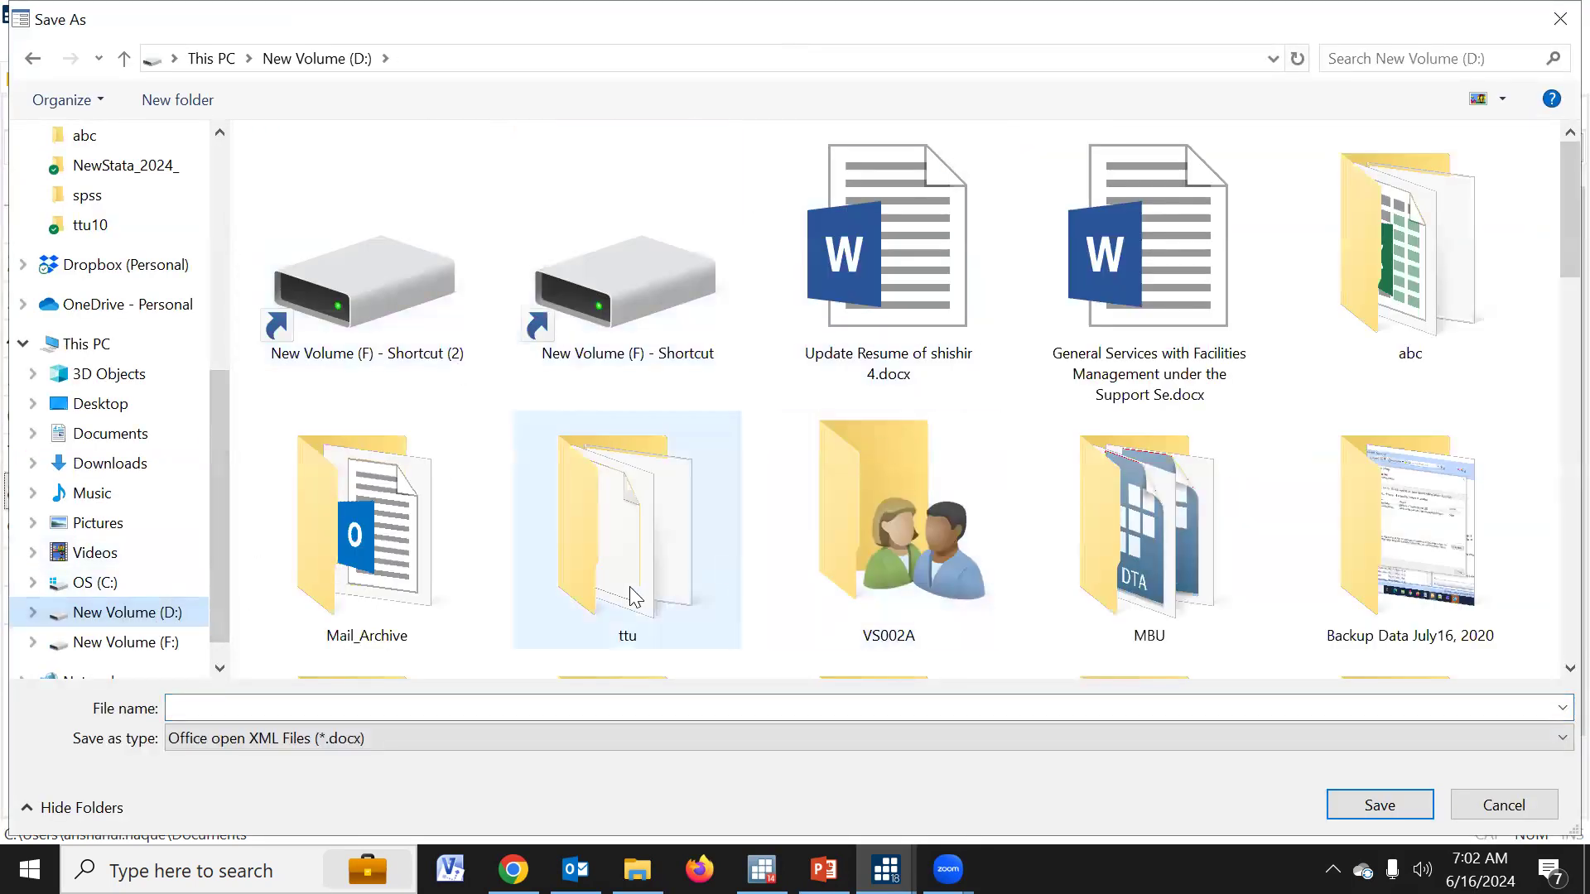
pyautogui.doubleClick(1407, 248)
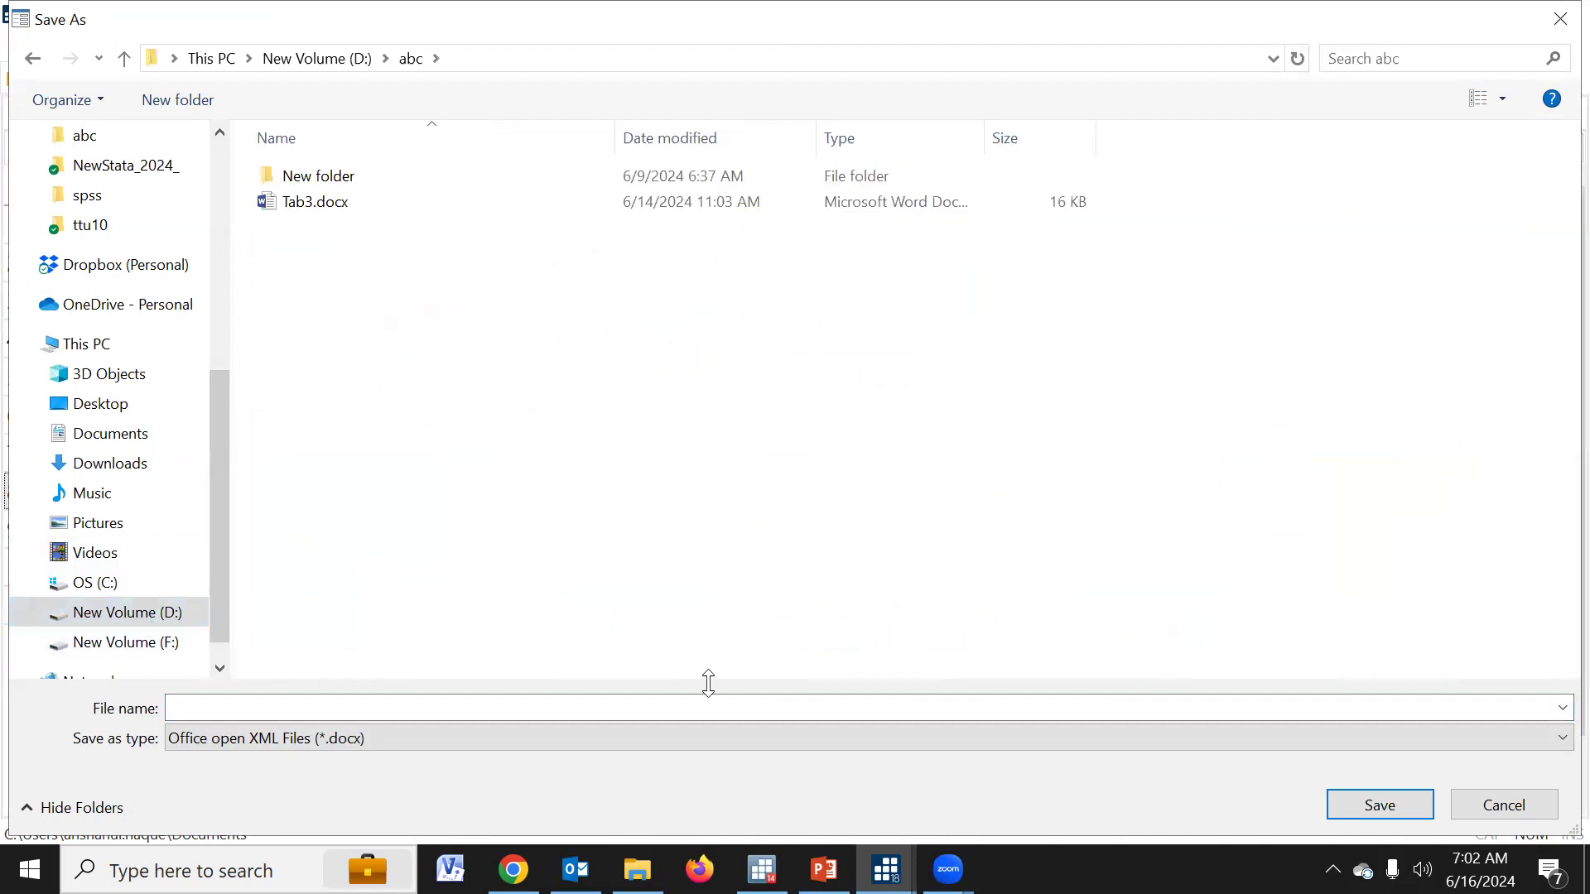
pyautogui.click(502, 703)
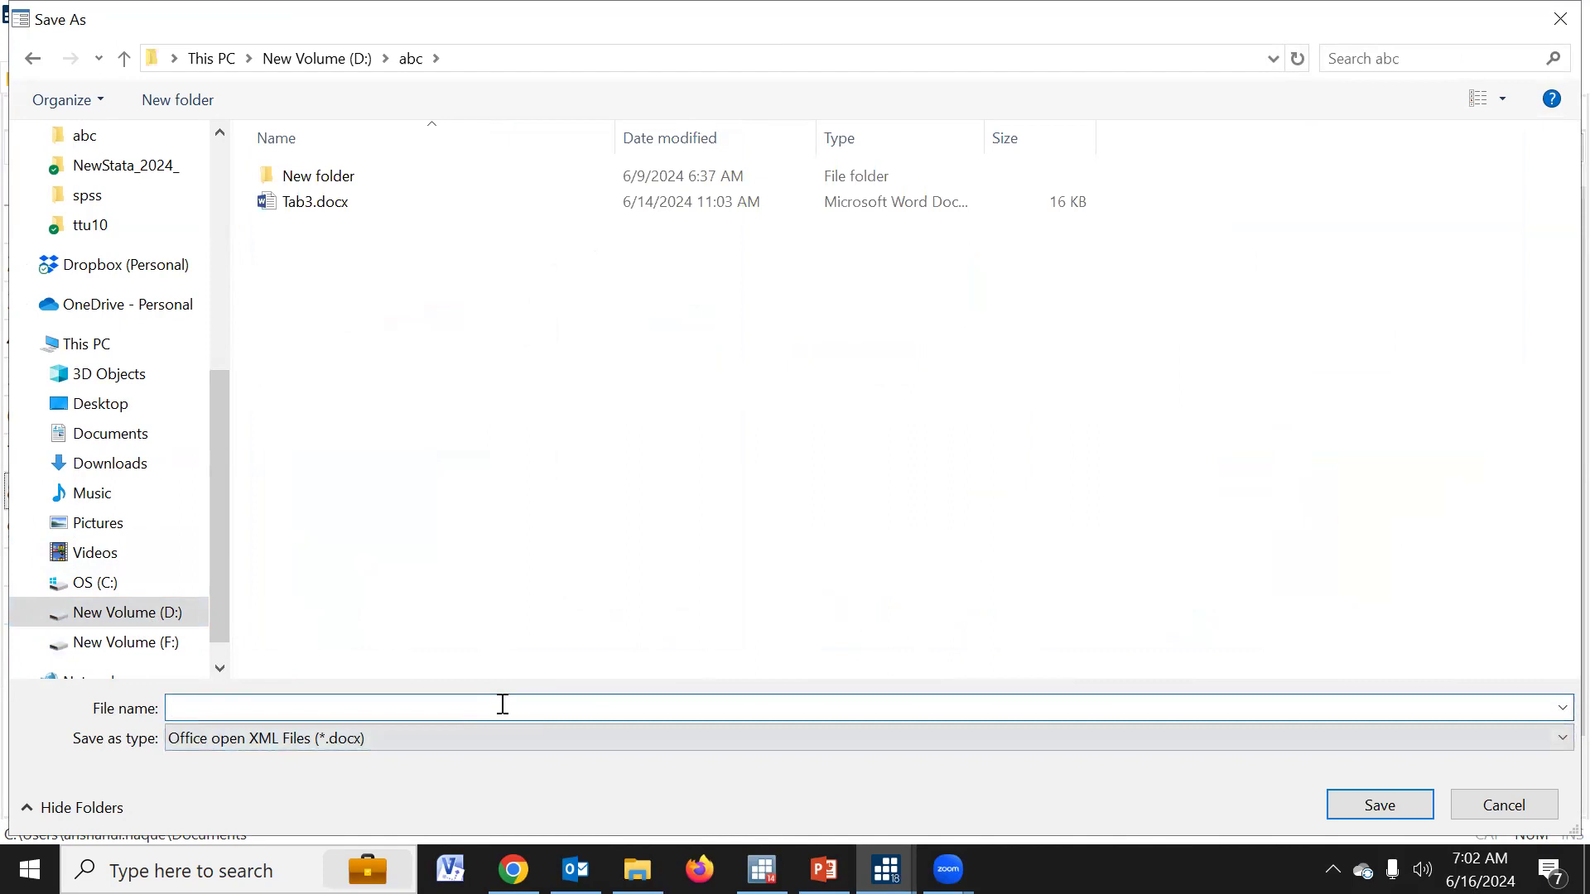
pyautogui.write('Table_2')
pyautogui.click(1376, 807)
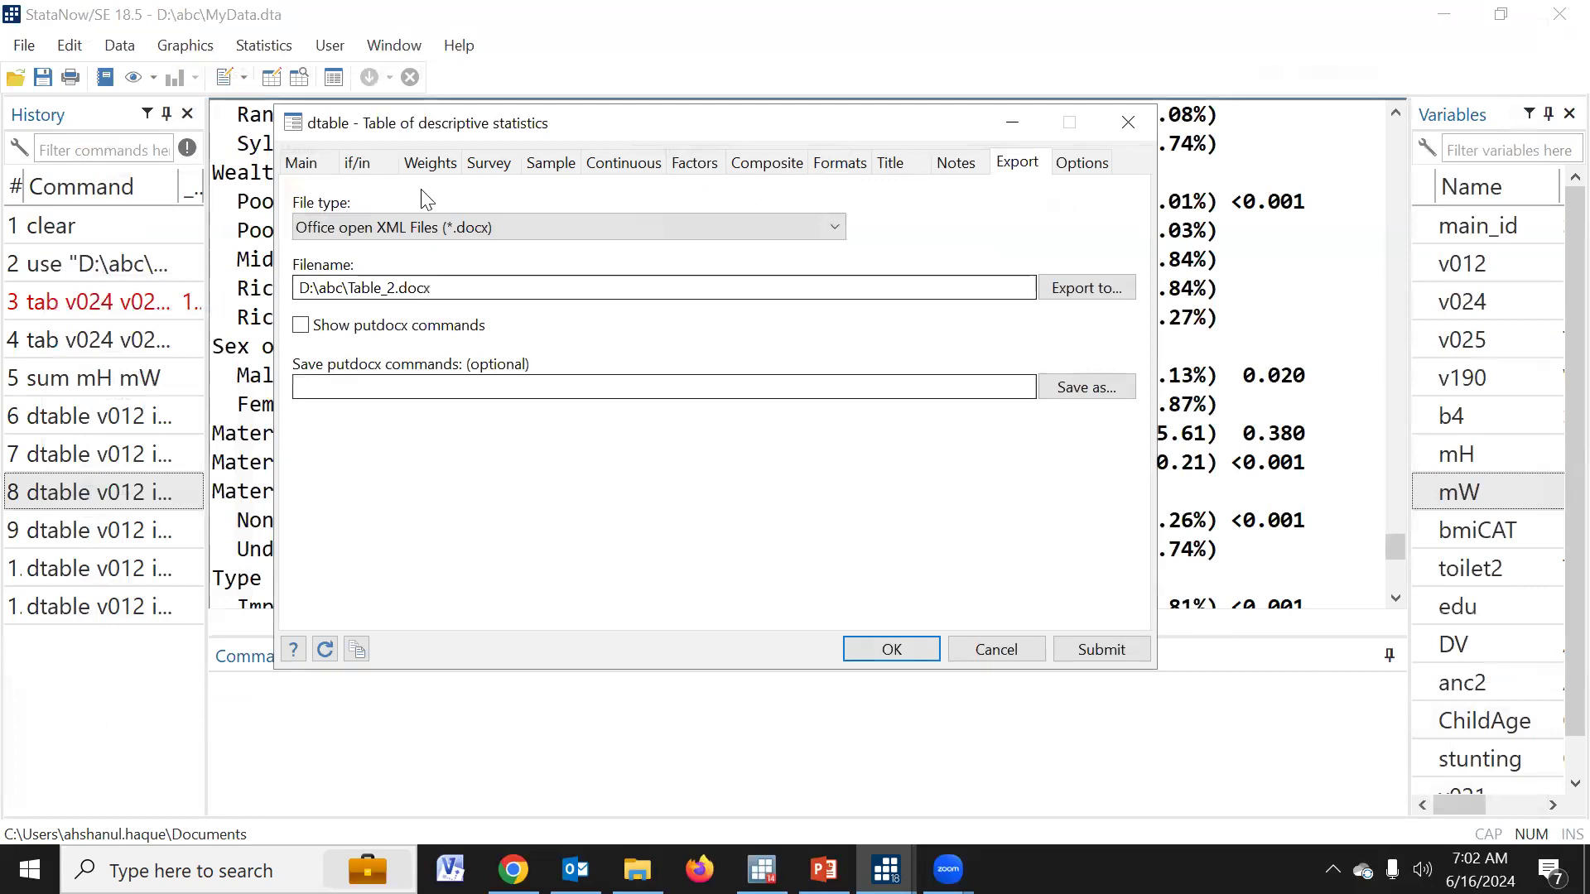
# Review the main dtable settings and generate the table with its export to Table_2.docx
pyautogui.click(303, 171)
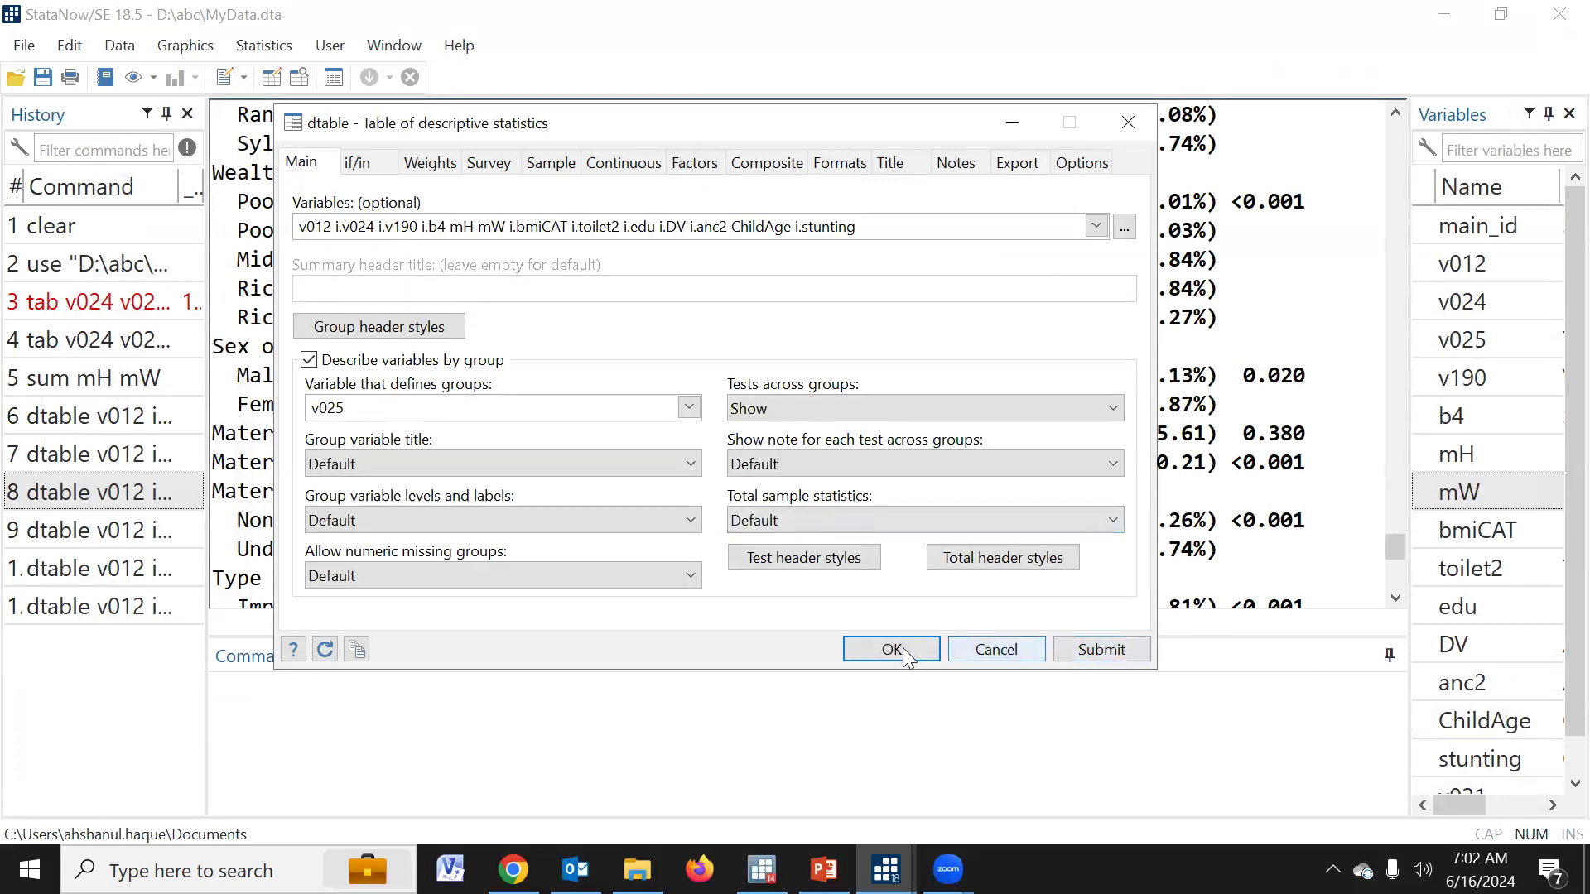
pyautogui.click(1100, 651)
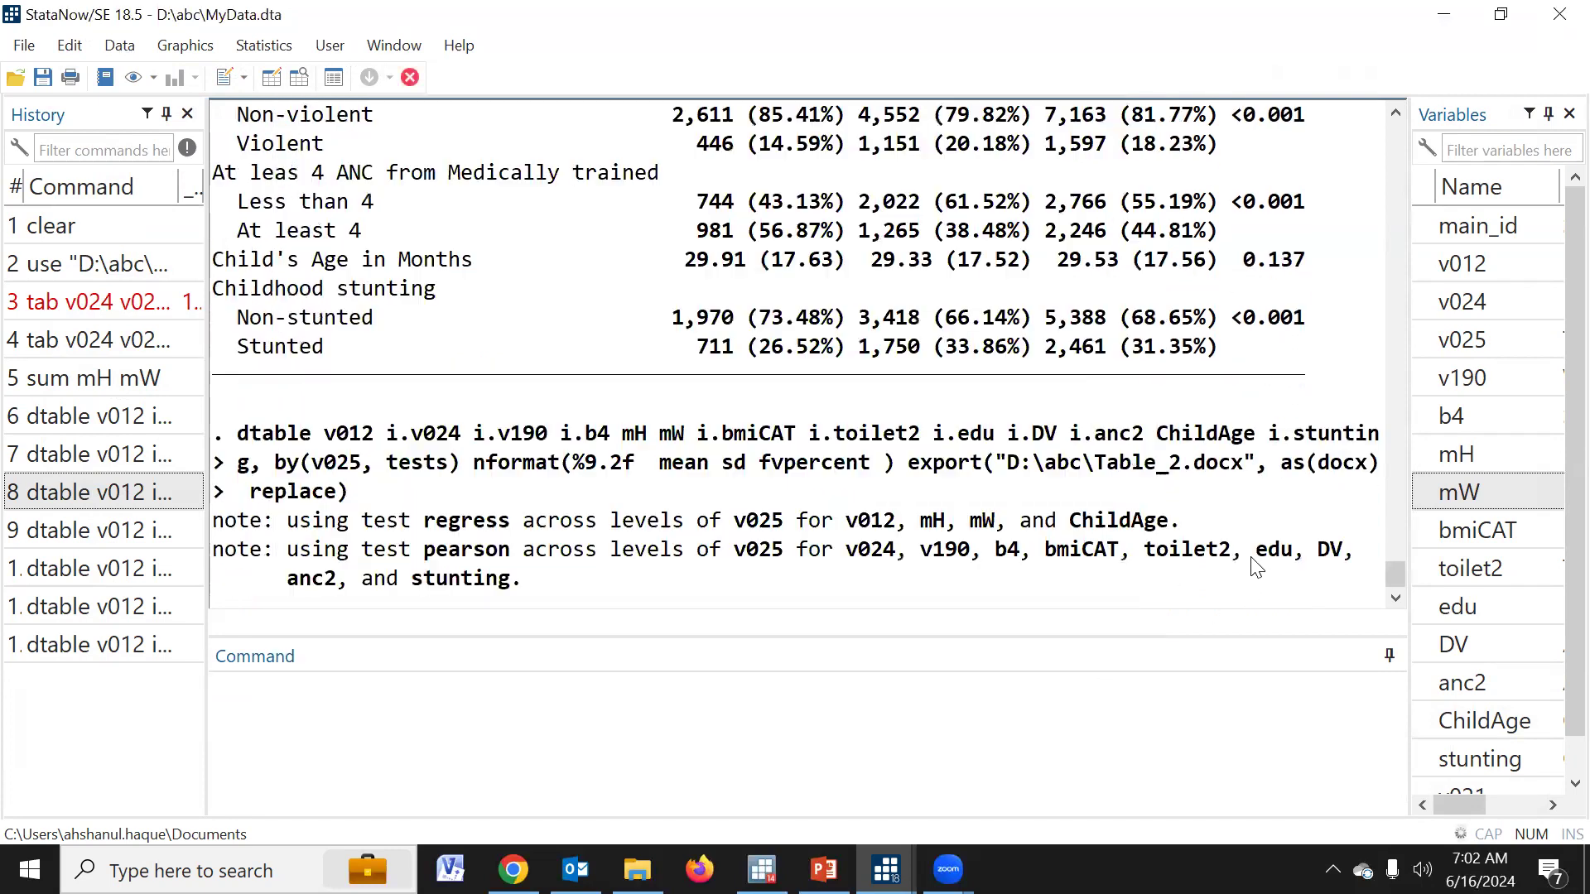
pyautogui.press('Escape')
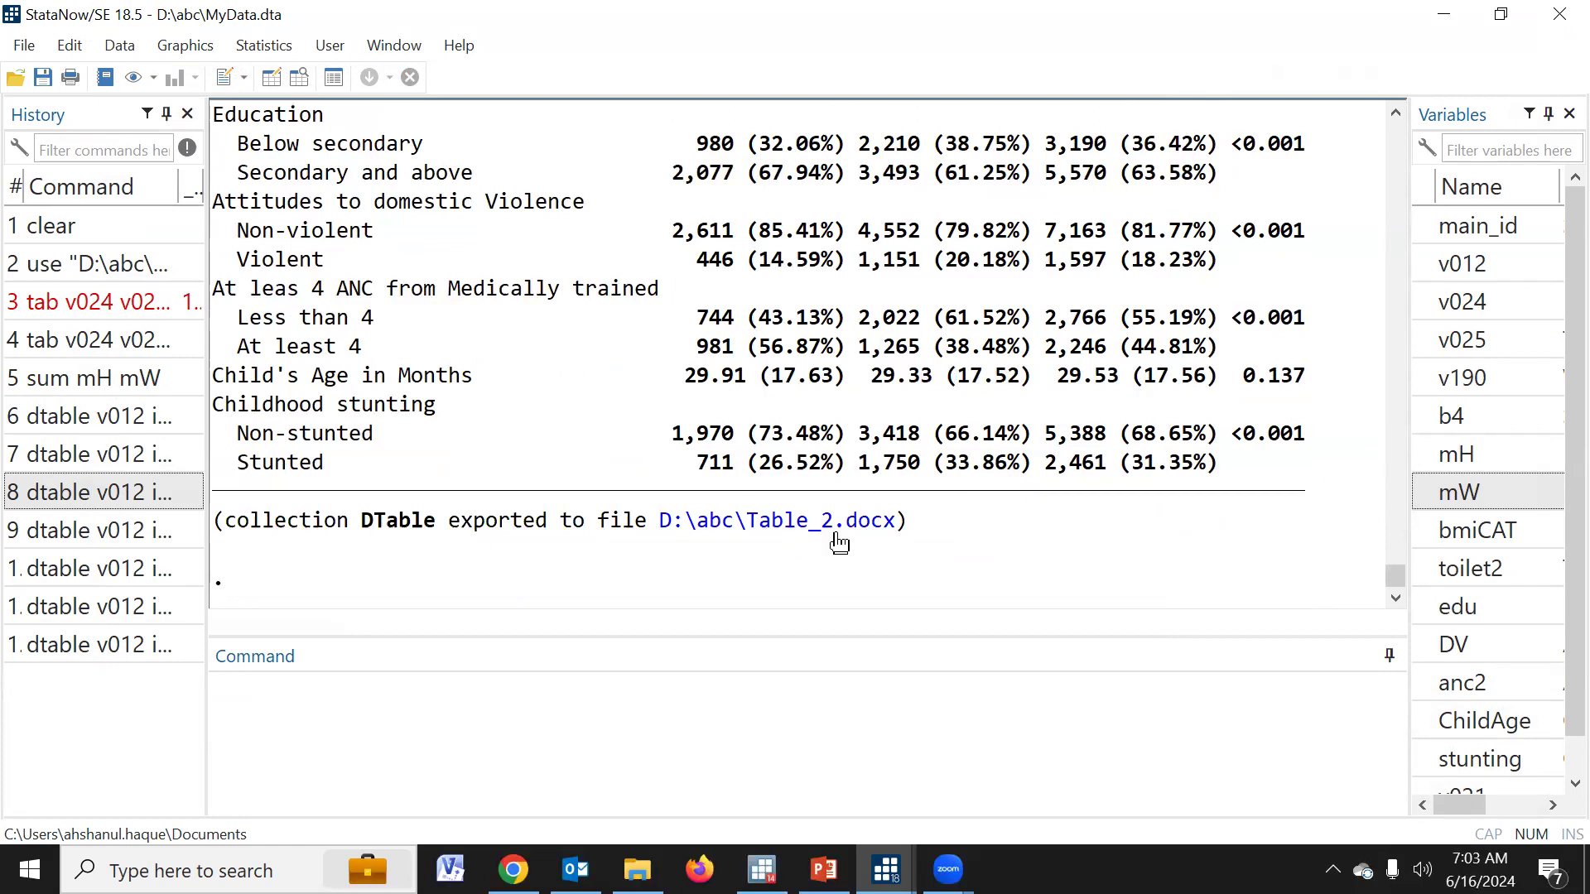
# Switch to File Explorer and open Table_2.docx from D:\abc in Word
pyautogui.click(638, 869)
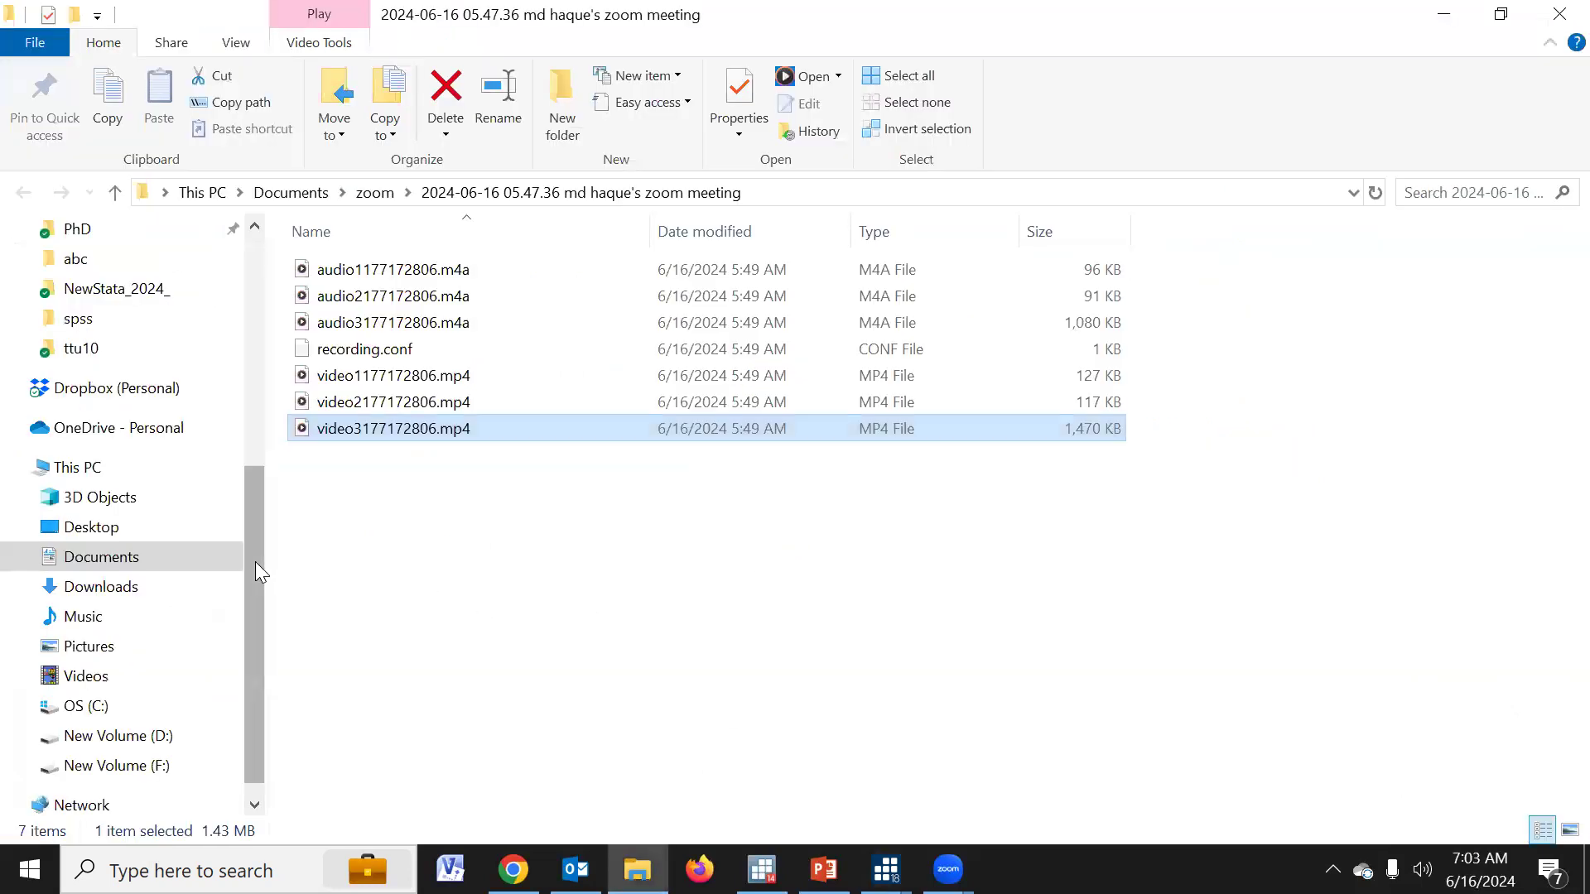
pyautogui.click(157, 737)
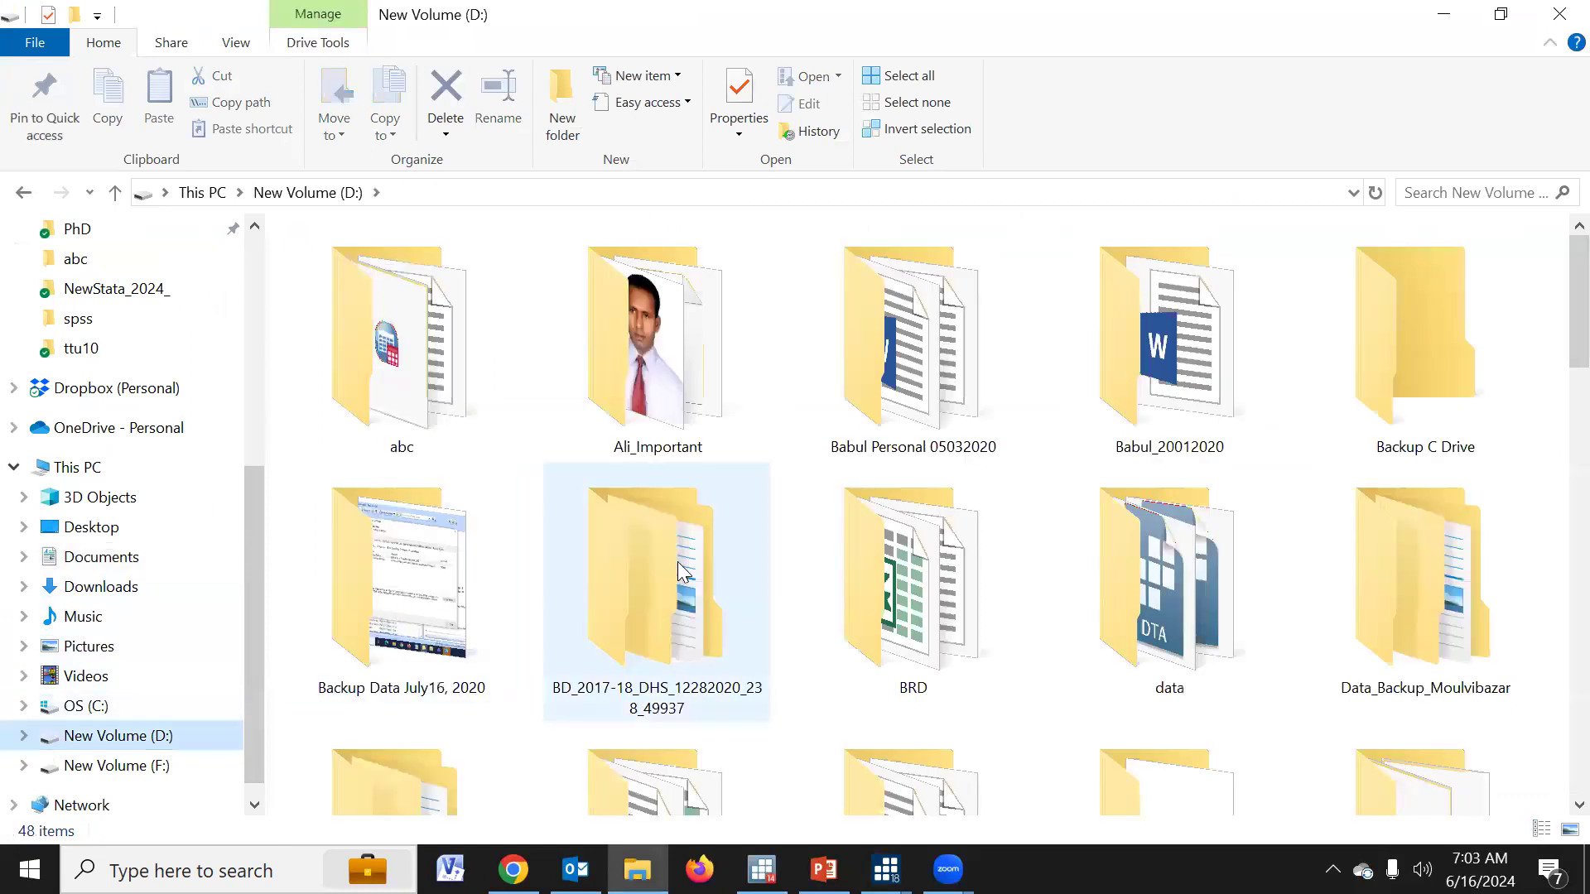
pyautogui.click(441, 350)
pyautogui.doubleClick(441, 350)
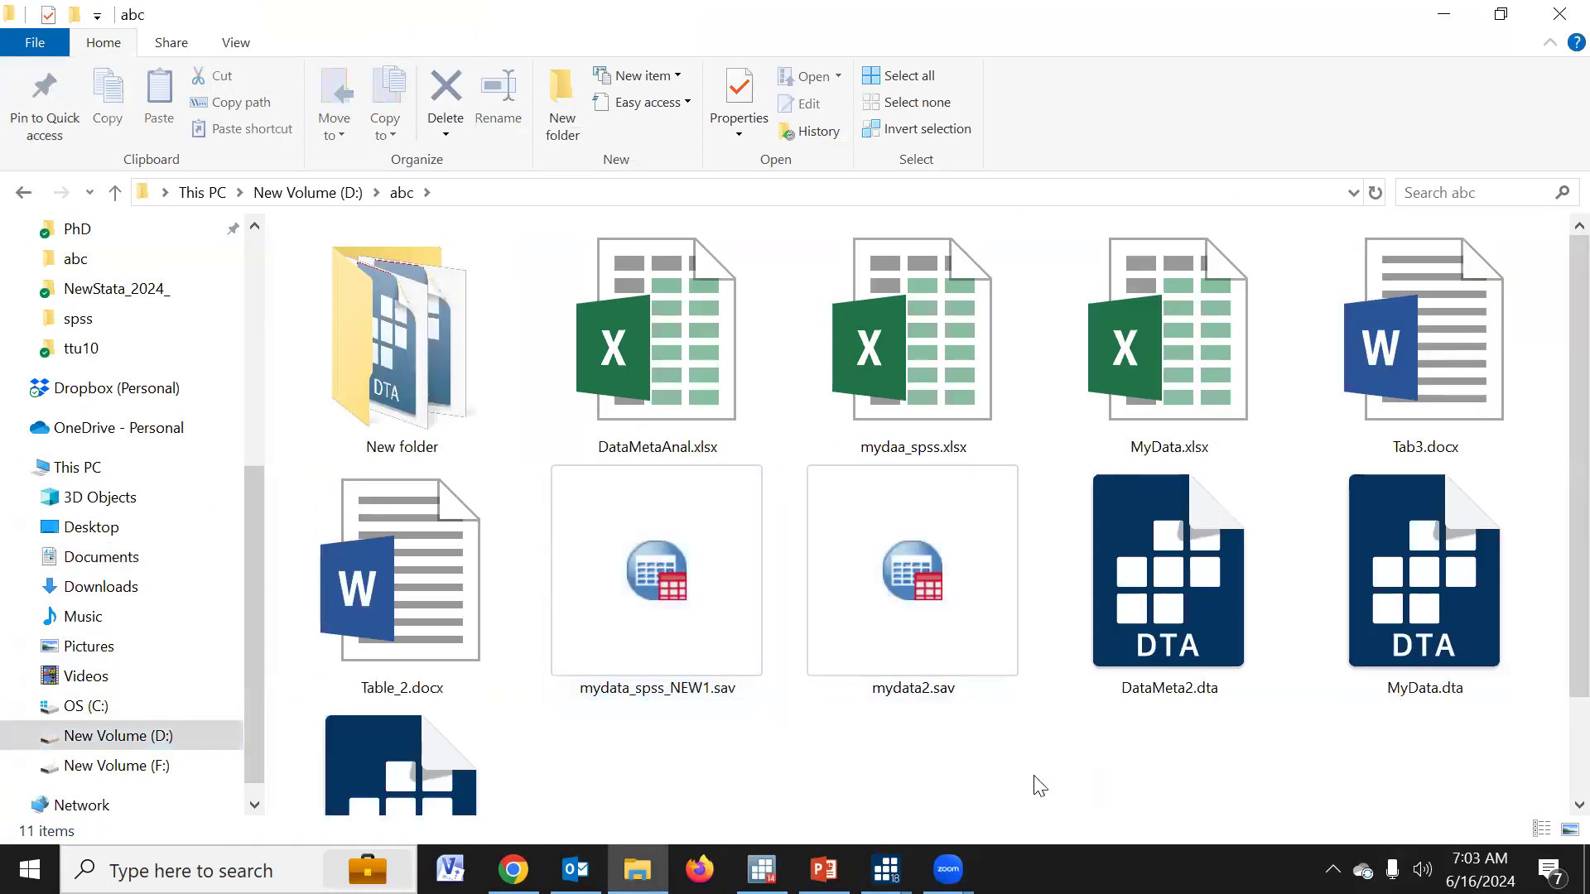
pyautogui.click(385, 617)
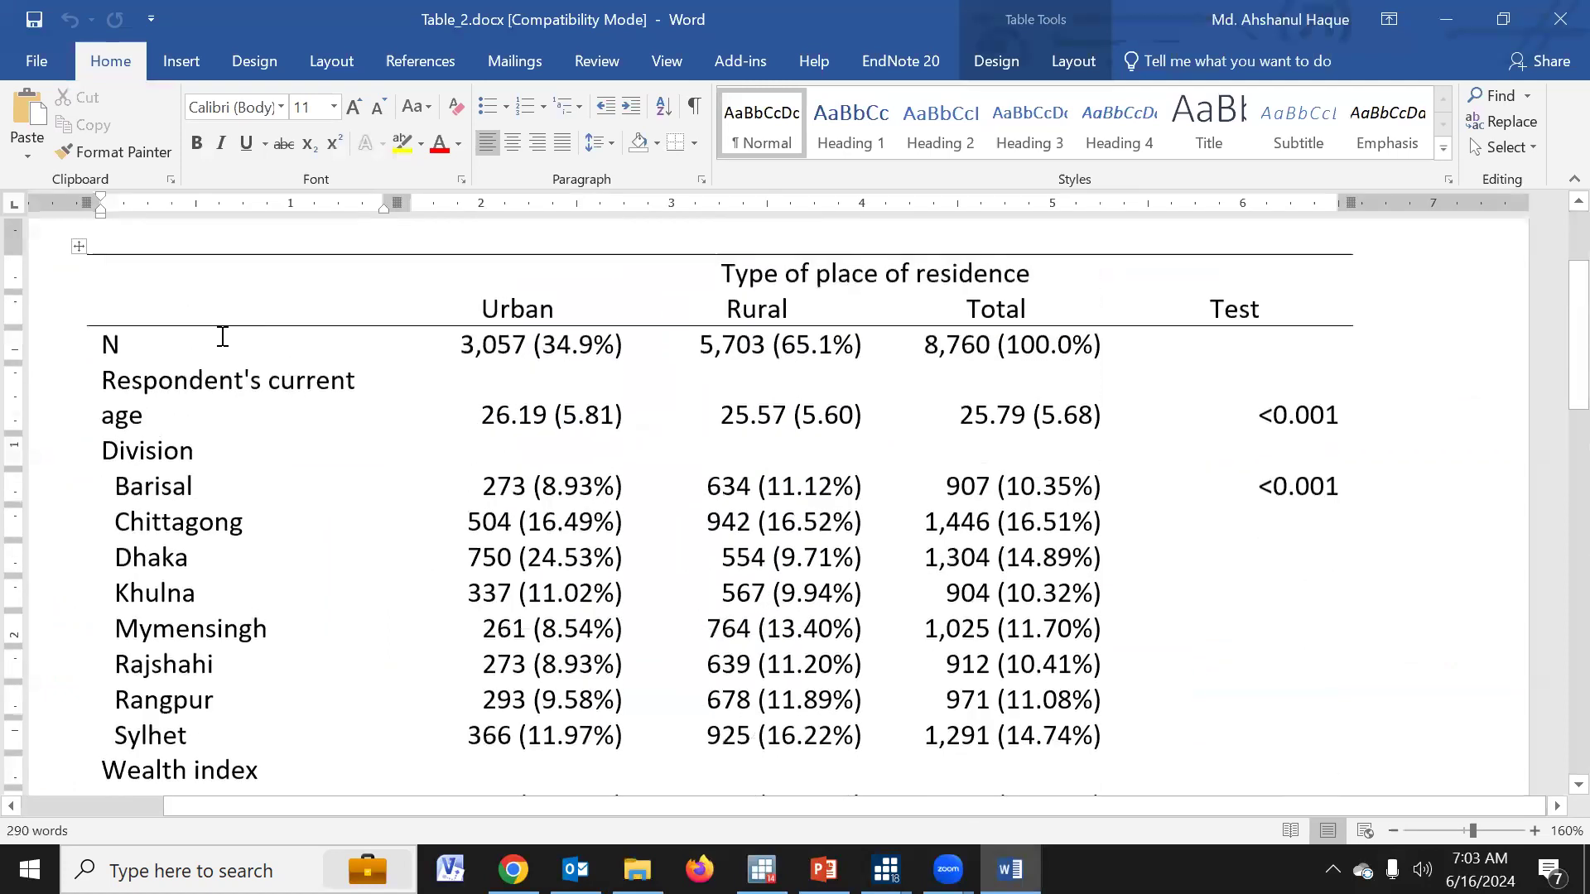
# Set the font of the entire table to Times New Roman at size 12
pyautogui.click(76, 342)
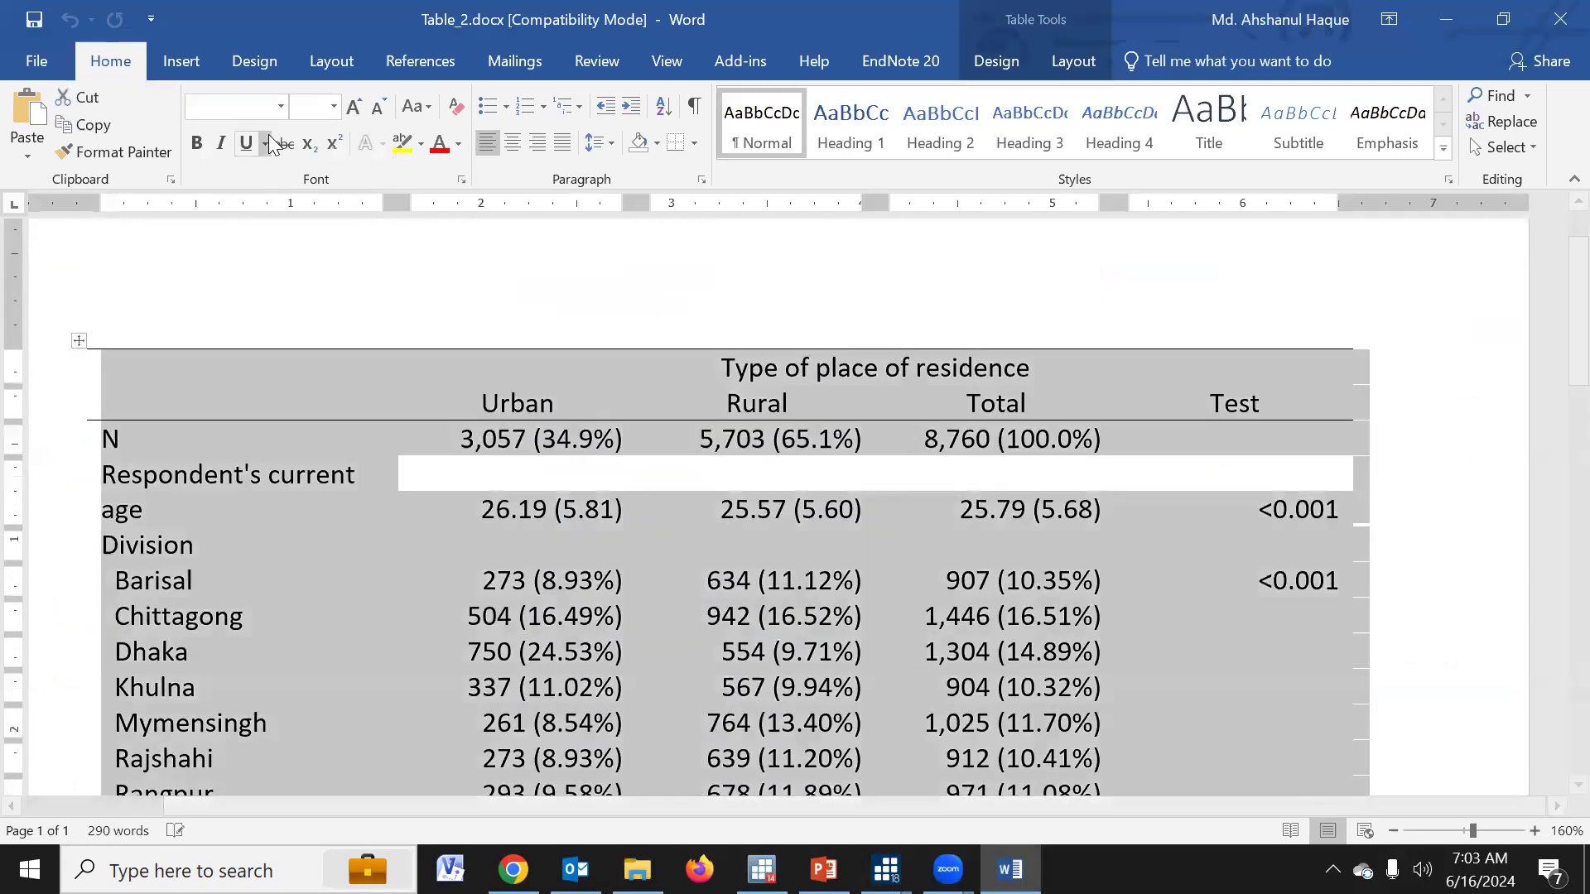
pyautogui.click(281, 107)
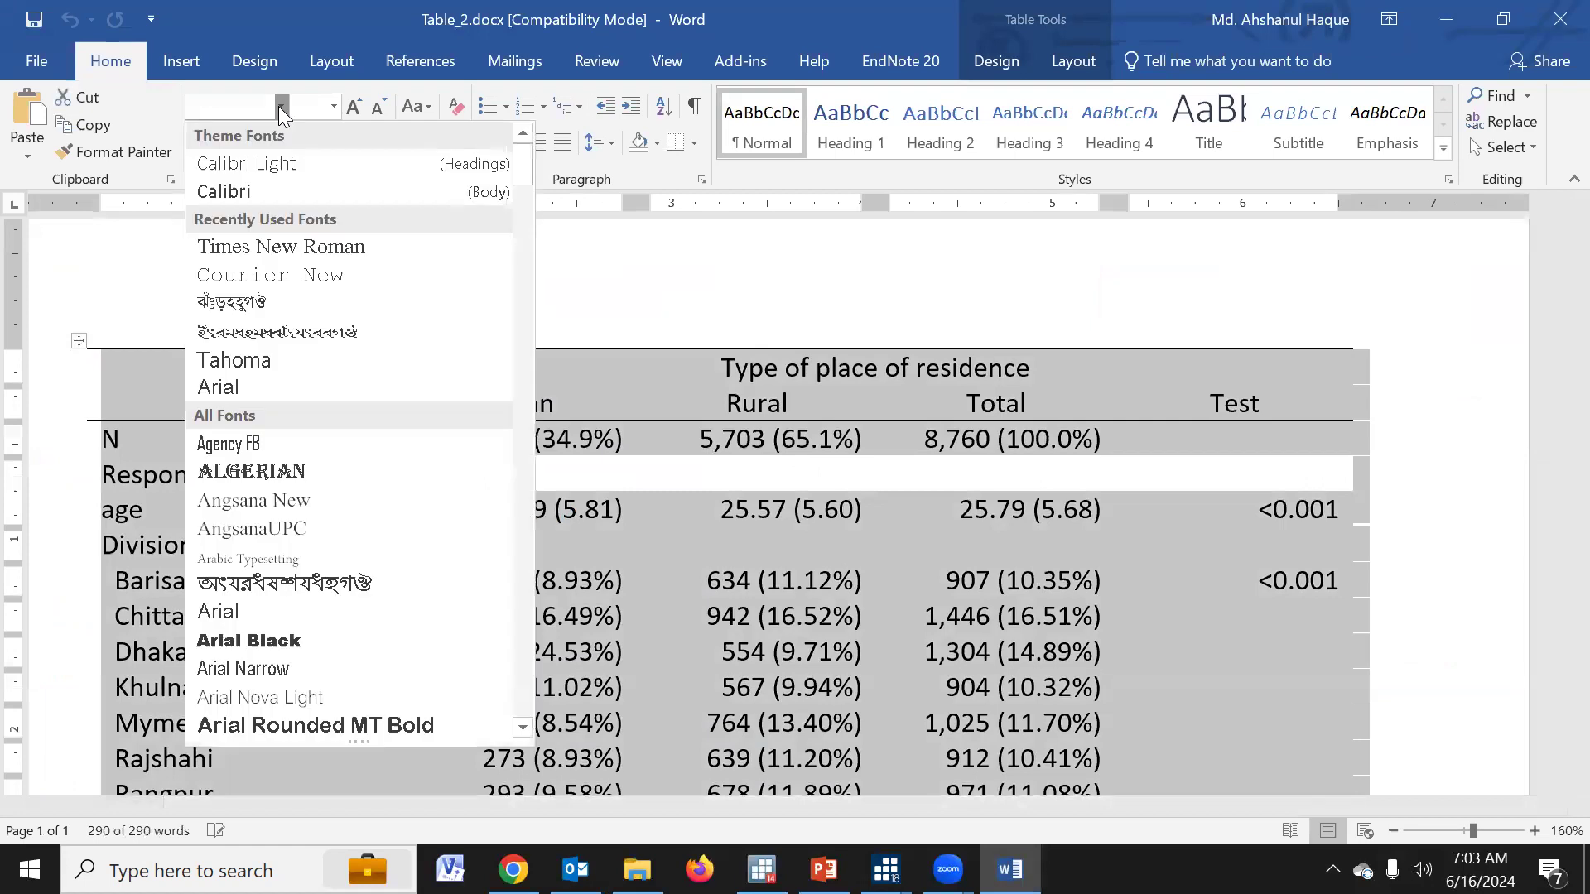
pyautogui.write('Times New R')
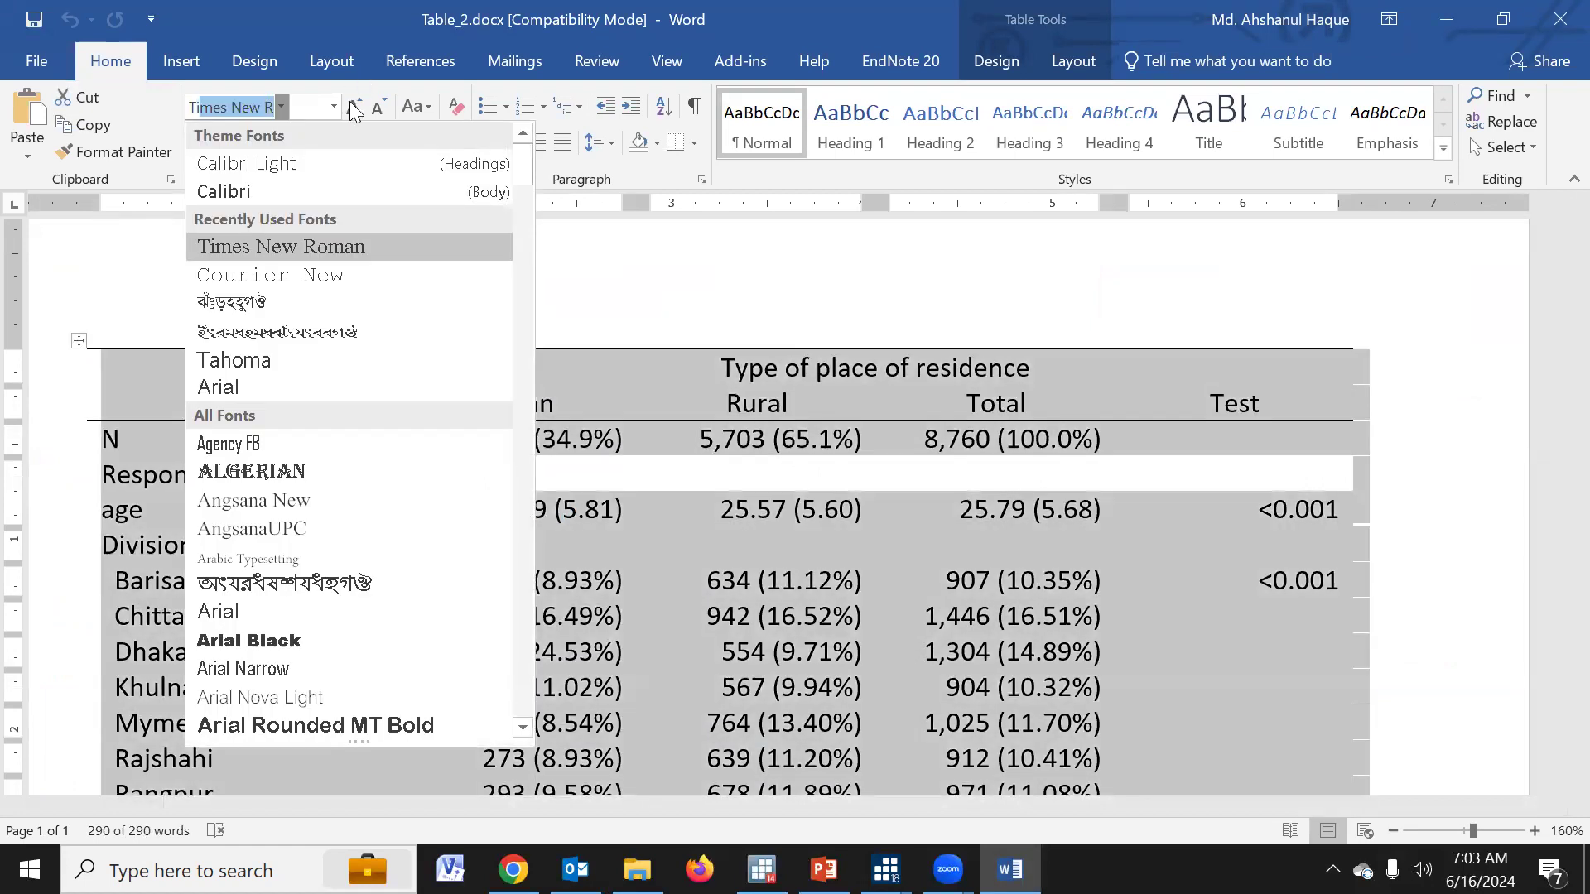
pyautogui.press('Return')
pyautogui.click(334, 106)
pyautogui.click(334, 107)
pyautogui.click(333, 107)
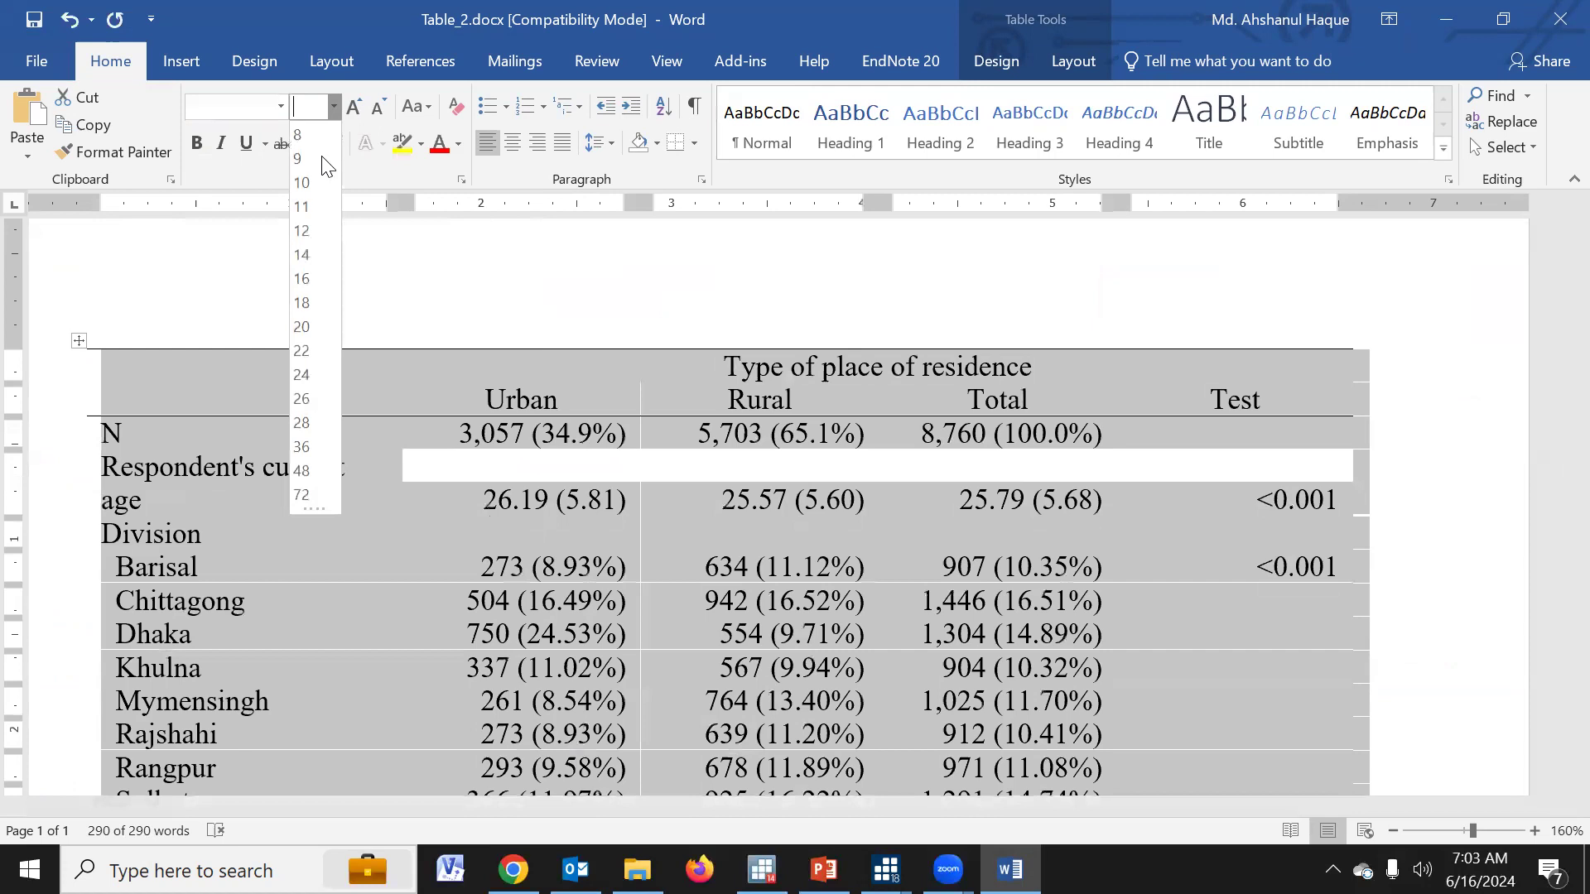
pyautogui.click(310, 243)
pyautogui.click(663, 530)
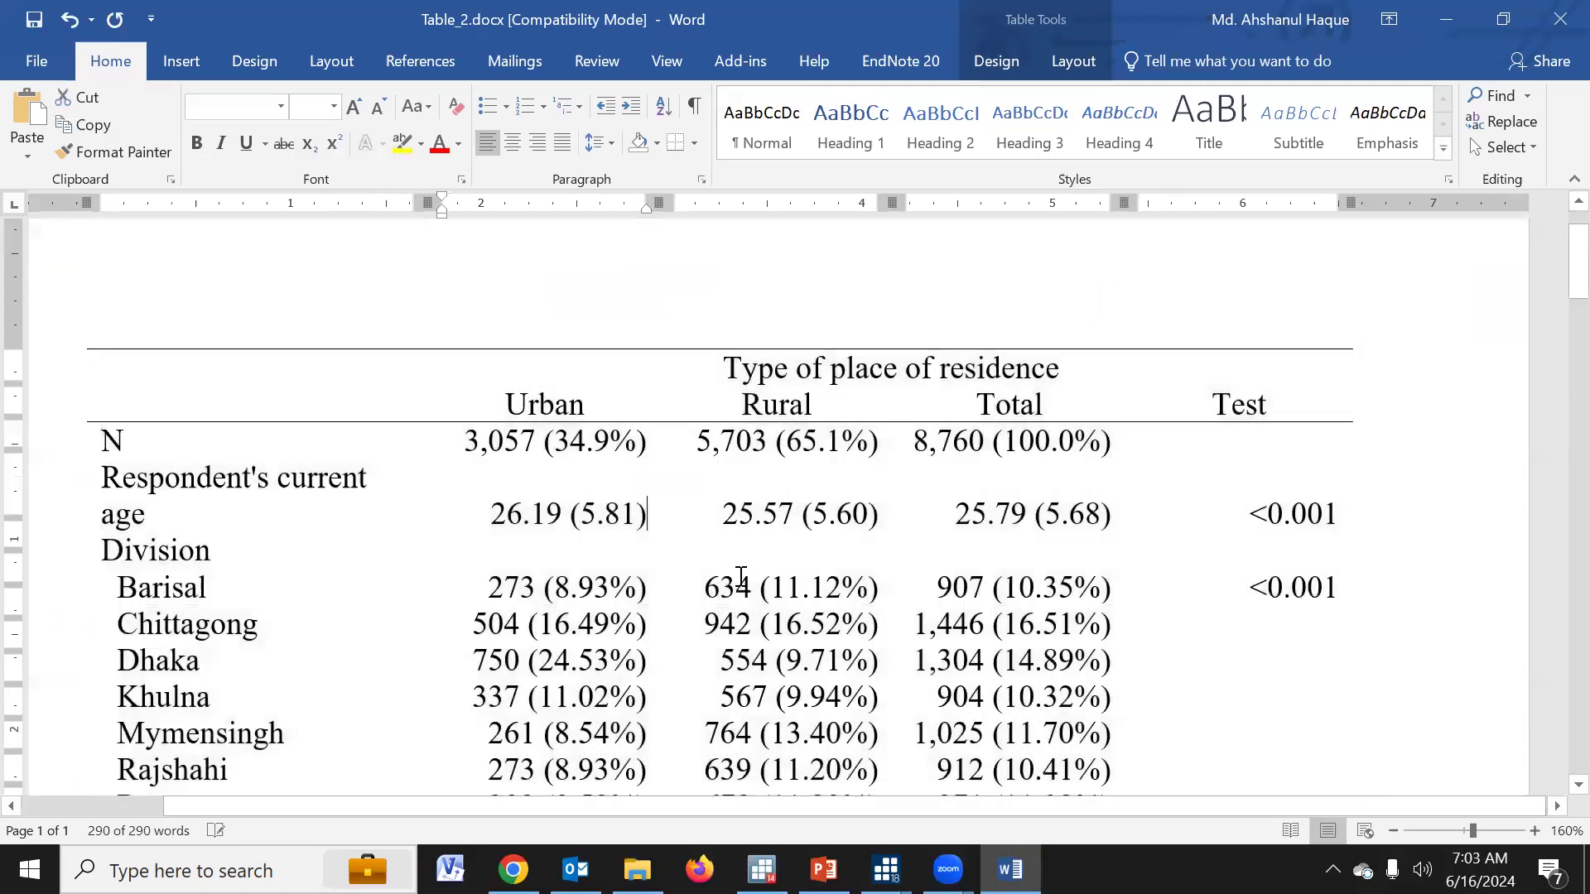
pyautogui.scroll(-3, 712, 530)
pyautogui.scroll(3, 677, 498)
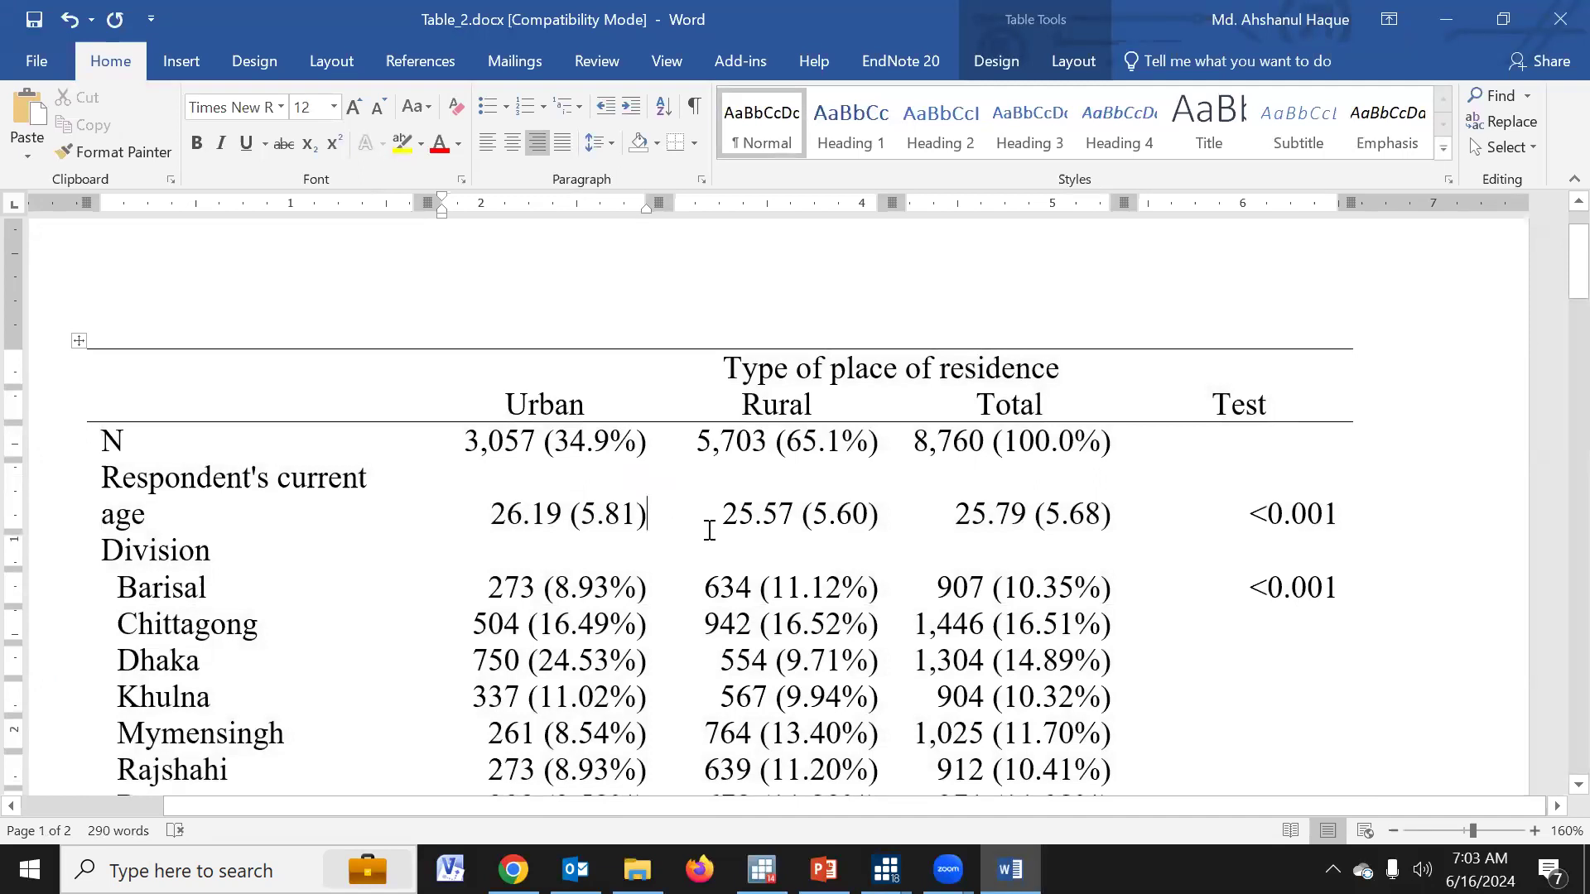
# Remove every % sign from the document by replacing all occurrences with nothing
pyautogui.hotkey('ctrl', 'h')
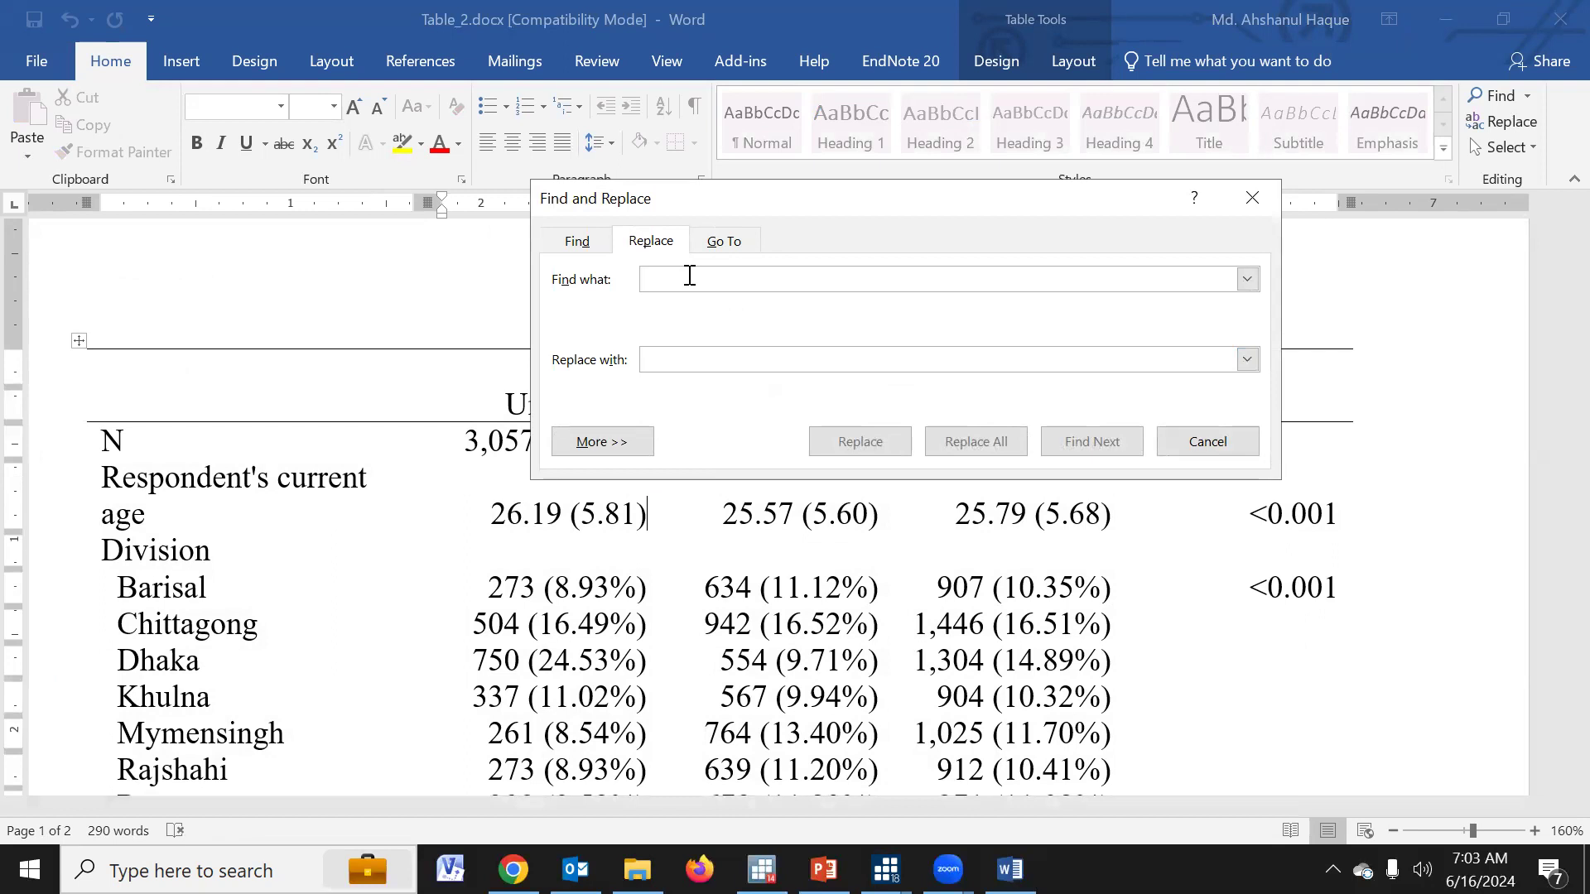
pyautogui.write('%')
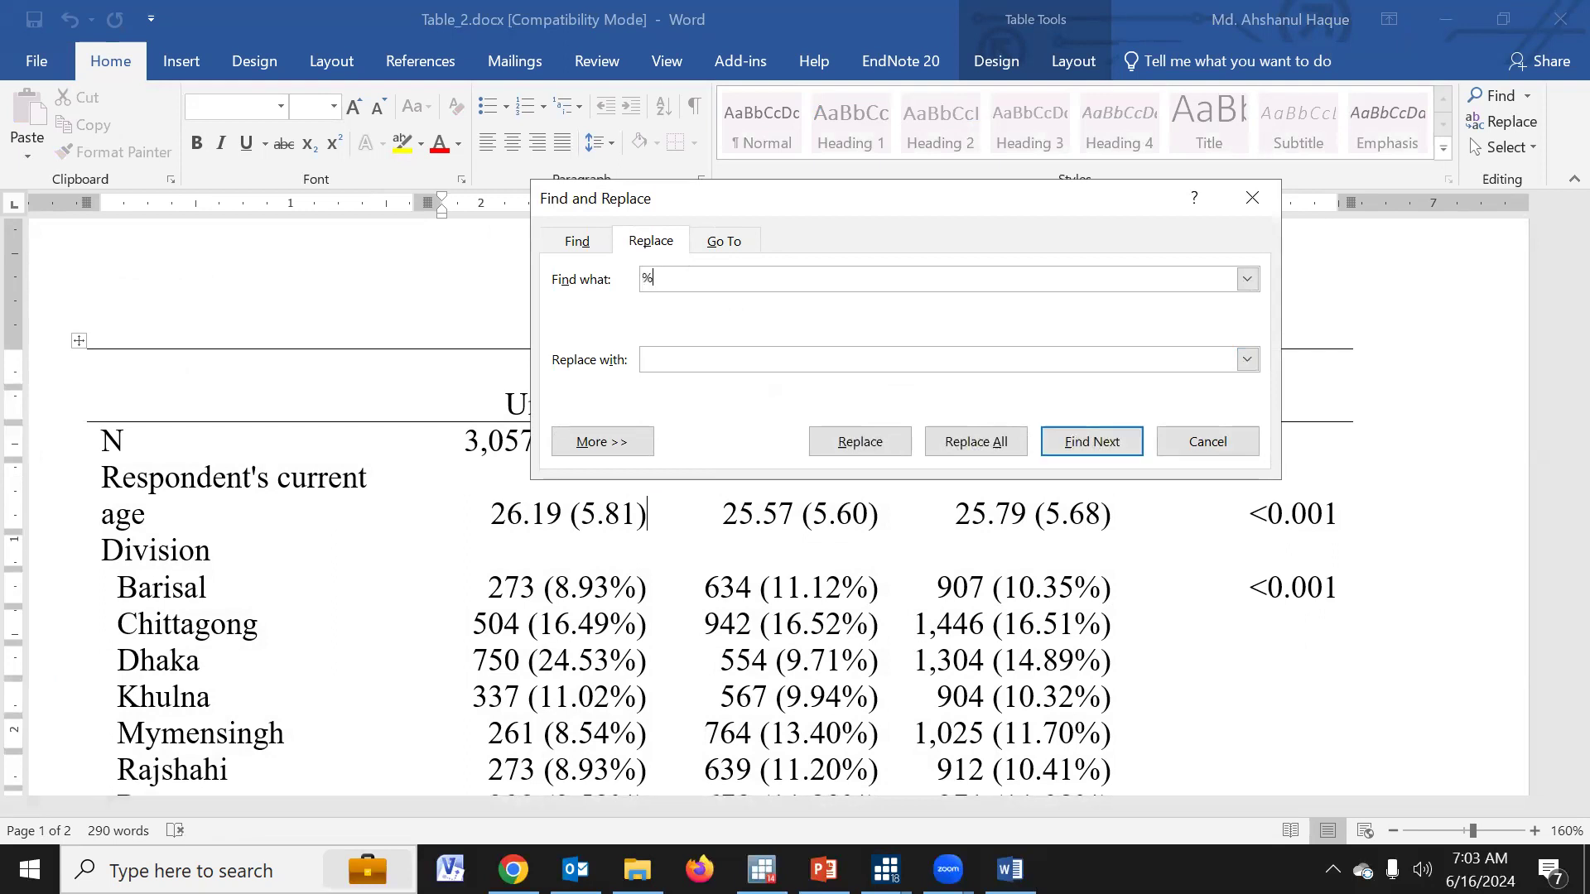
pyautogui.click(650, 359)
pyautogui.click(977, 452)
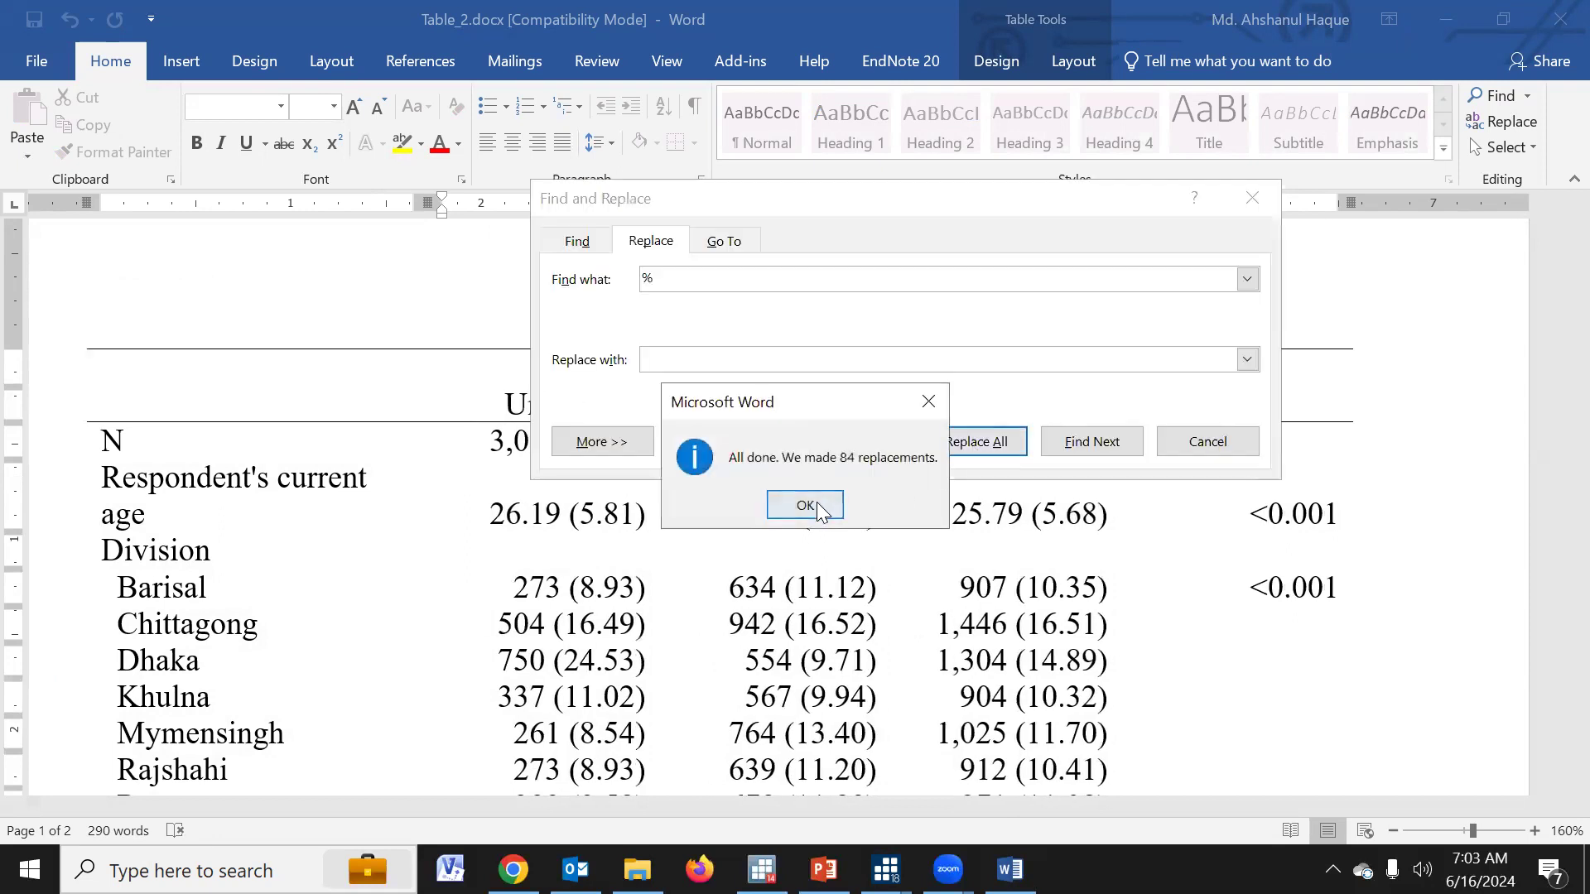
pyautogui.click(806, 507)
pyautogui.click(1206, 441)
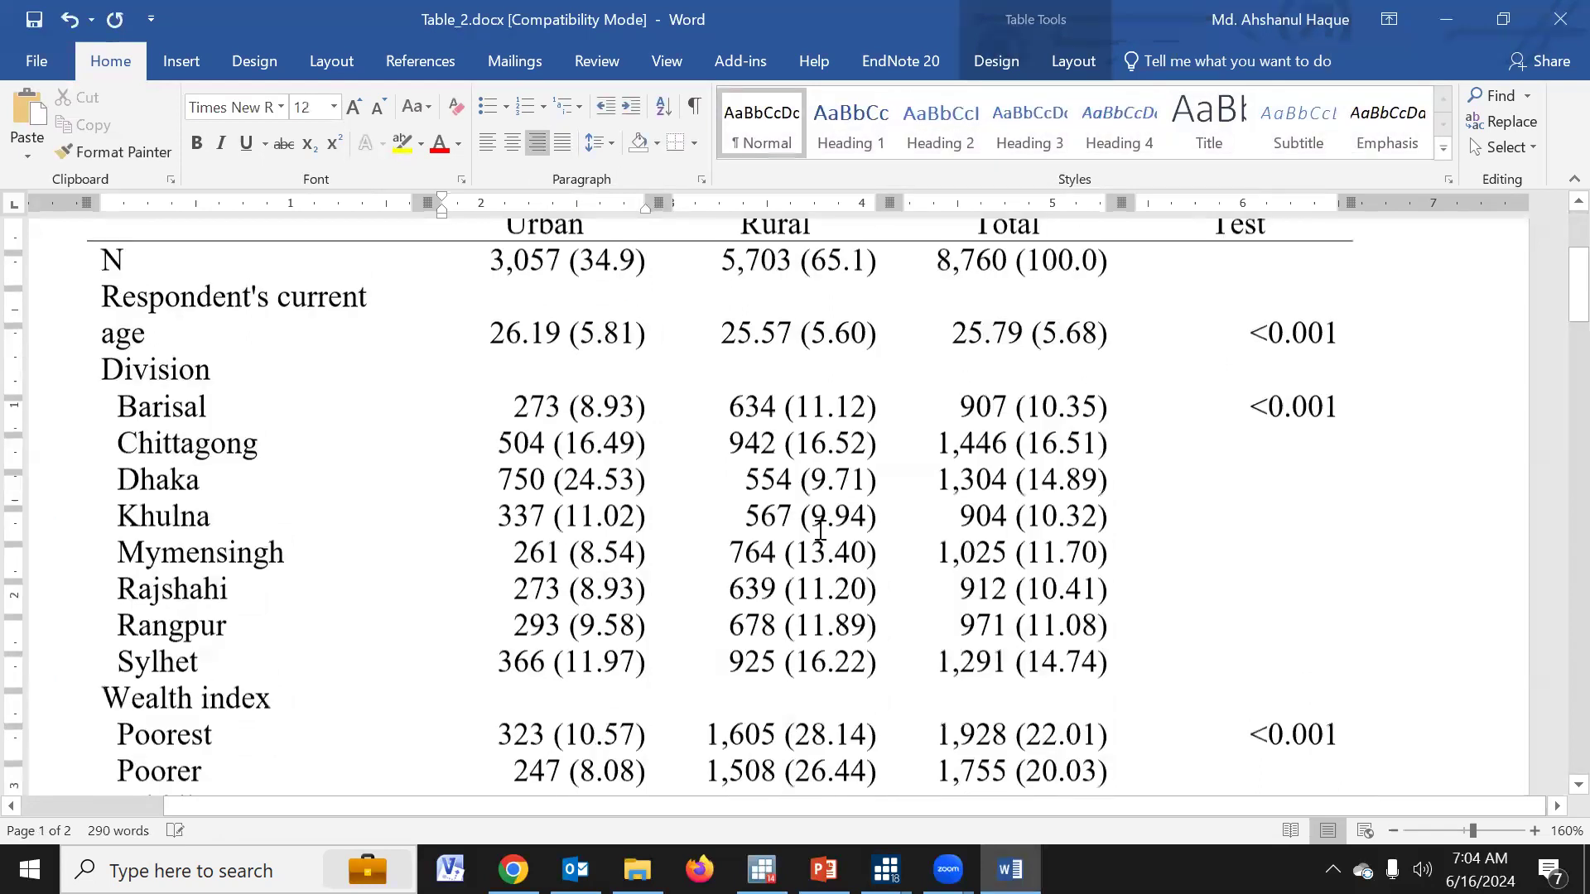
# Enter the header "Indicators, n (%)" in the empty first-column cell of the Urban/Rural header row
pyautogui.scroll(4, 828, 526)
pyautogui.click(198, 478)
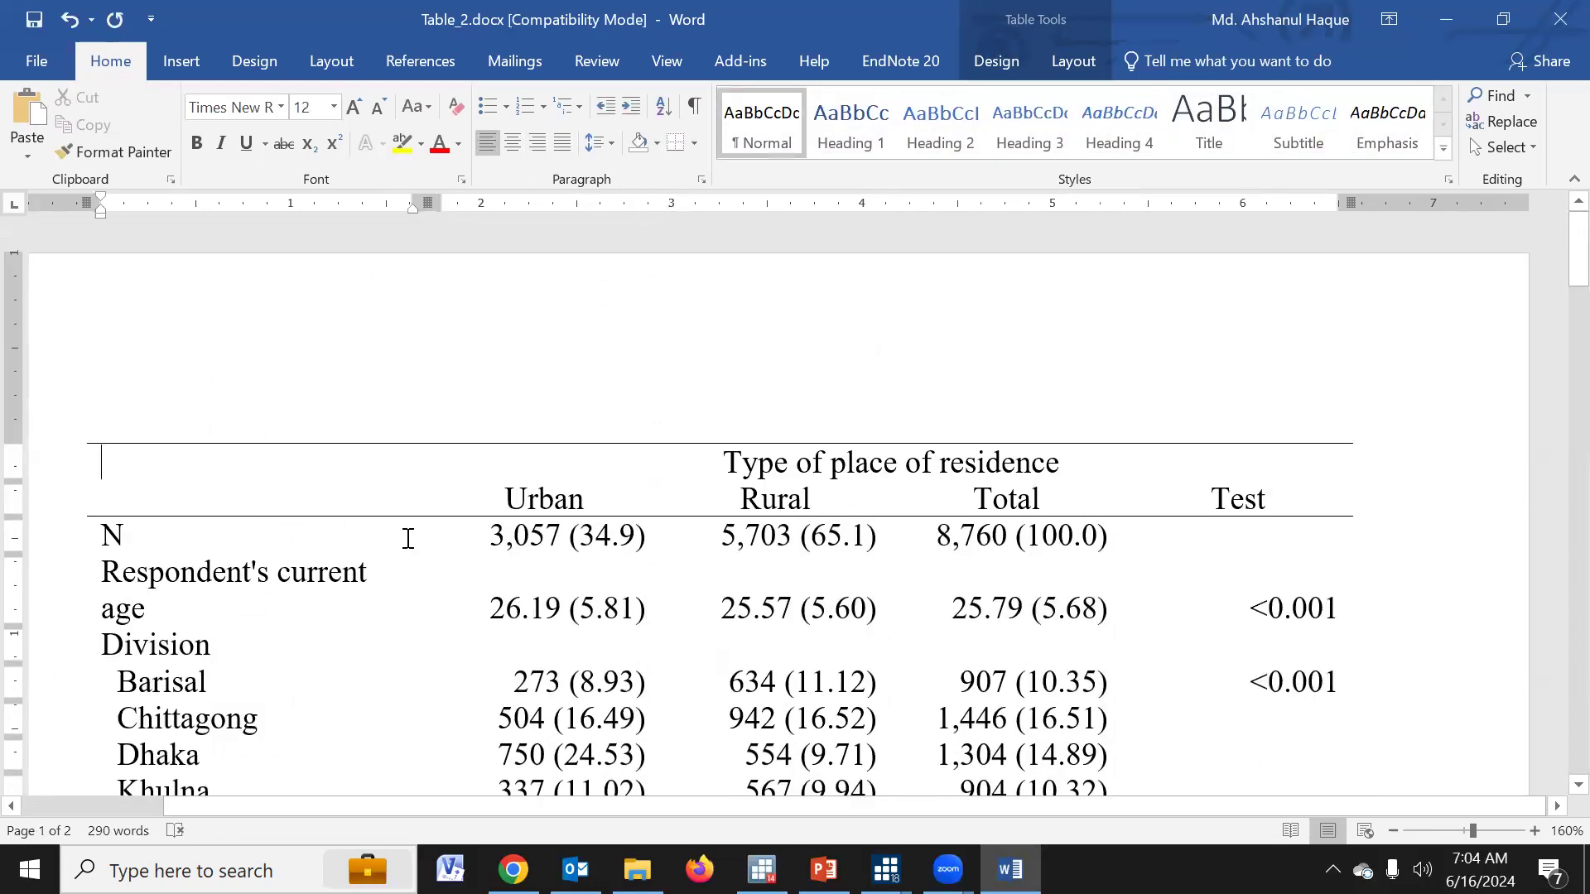
pyautogui.scroll(-3, 409, 539)
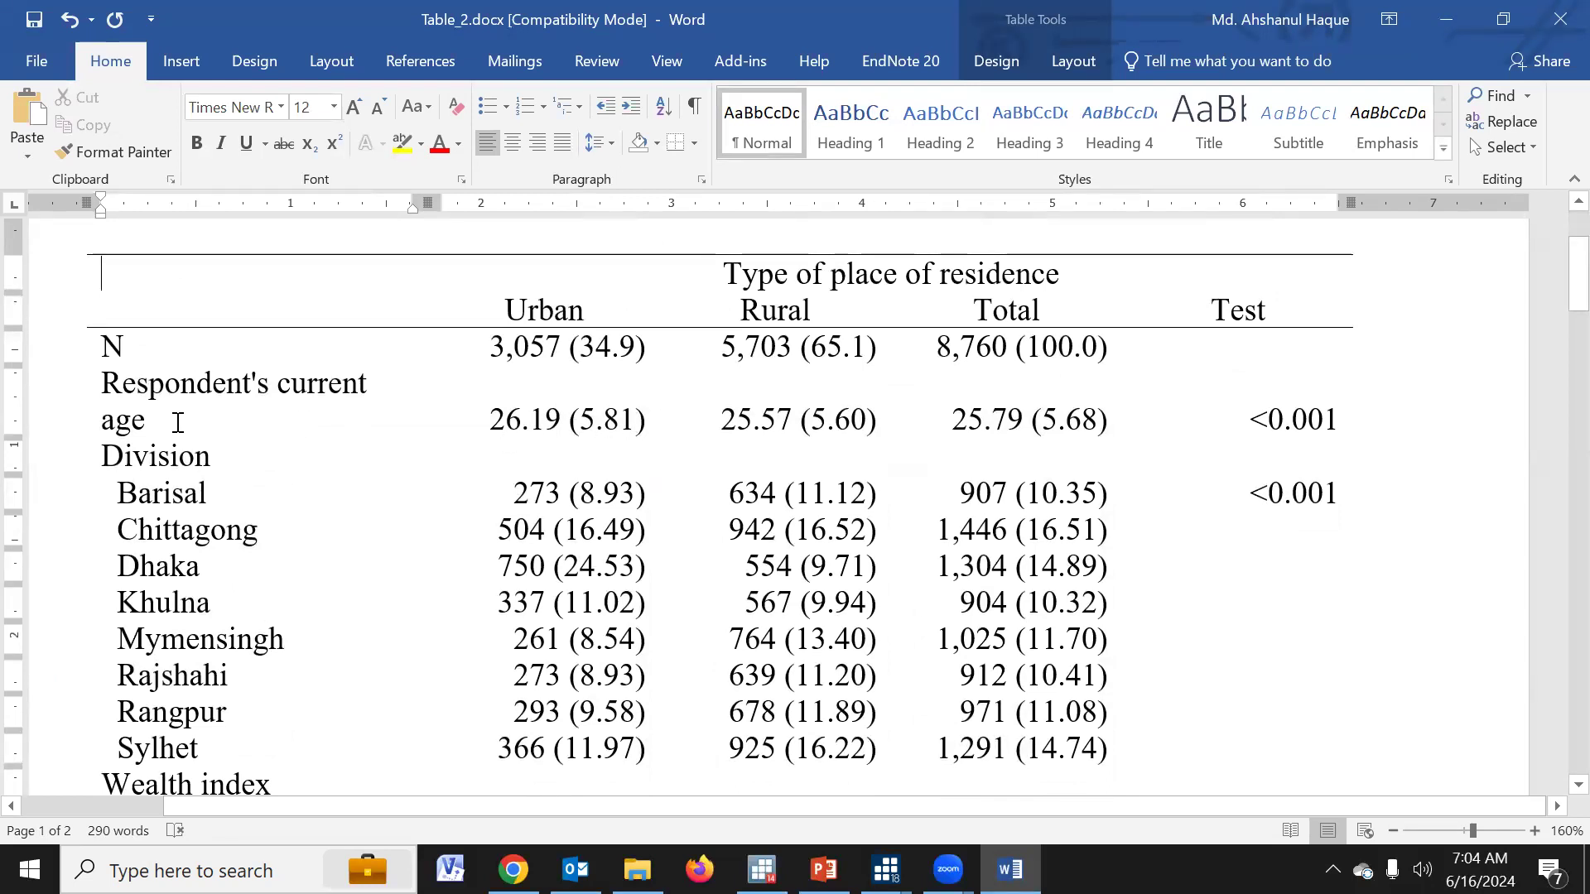
pyautogui.click(177, 422)
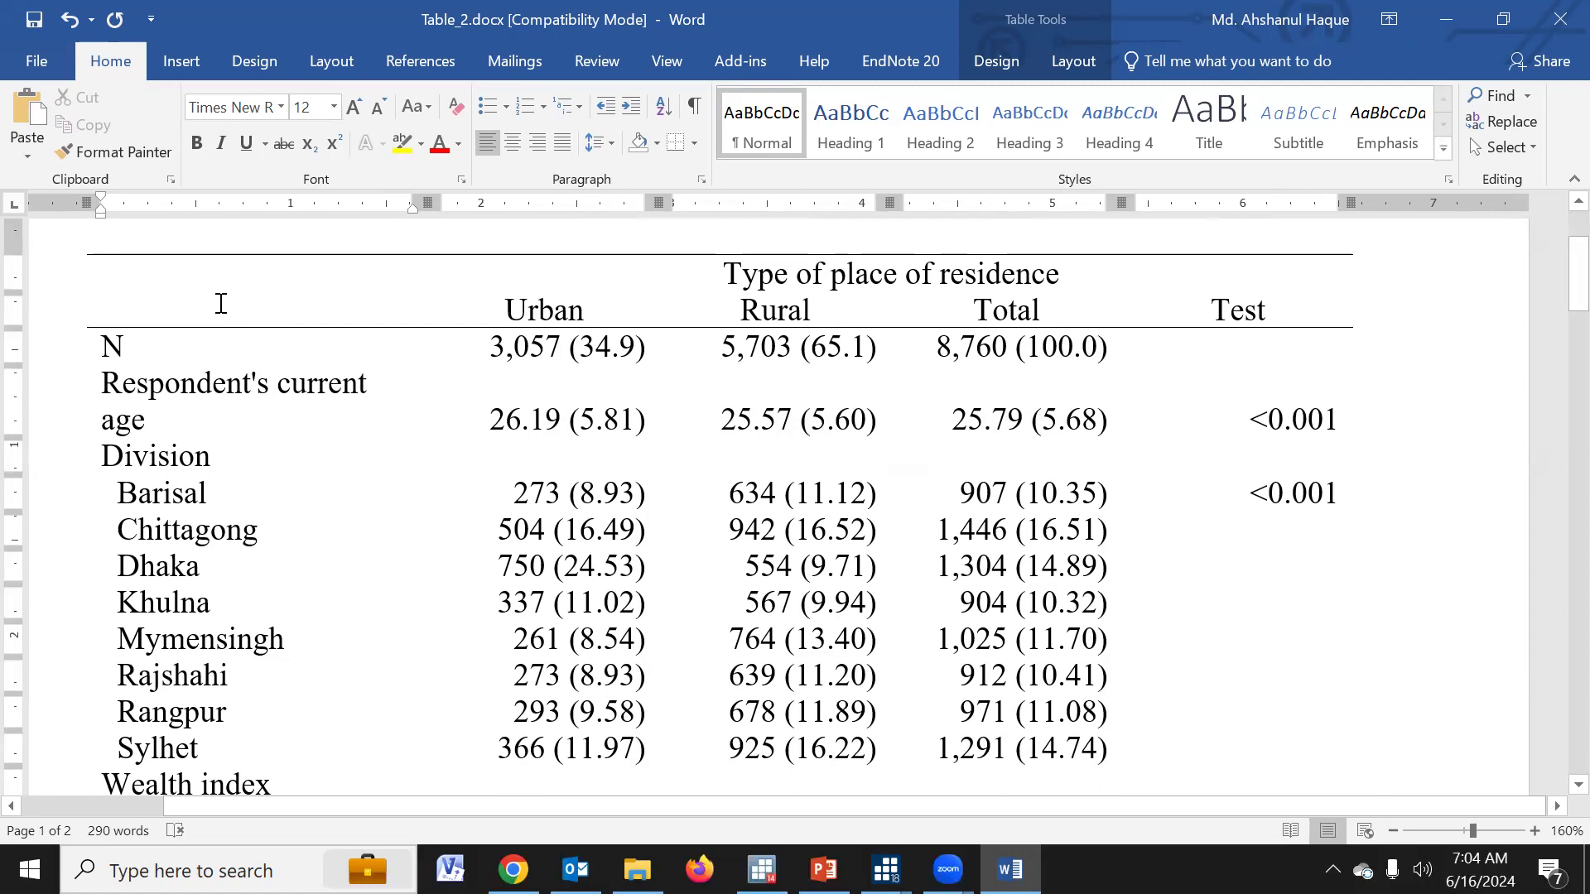
pyautogui.click(203, 314)
pyautogui.write('Indi')
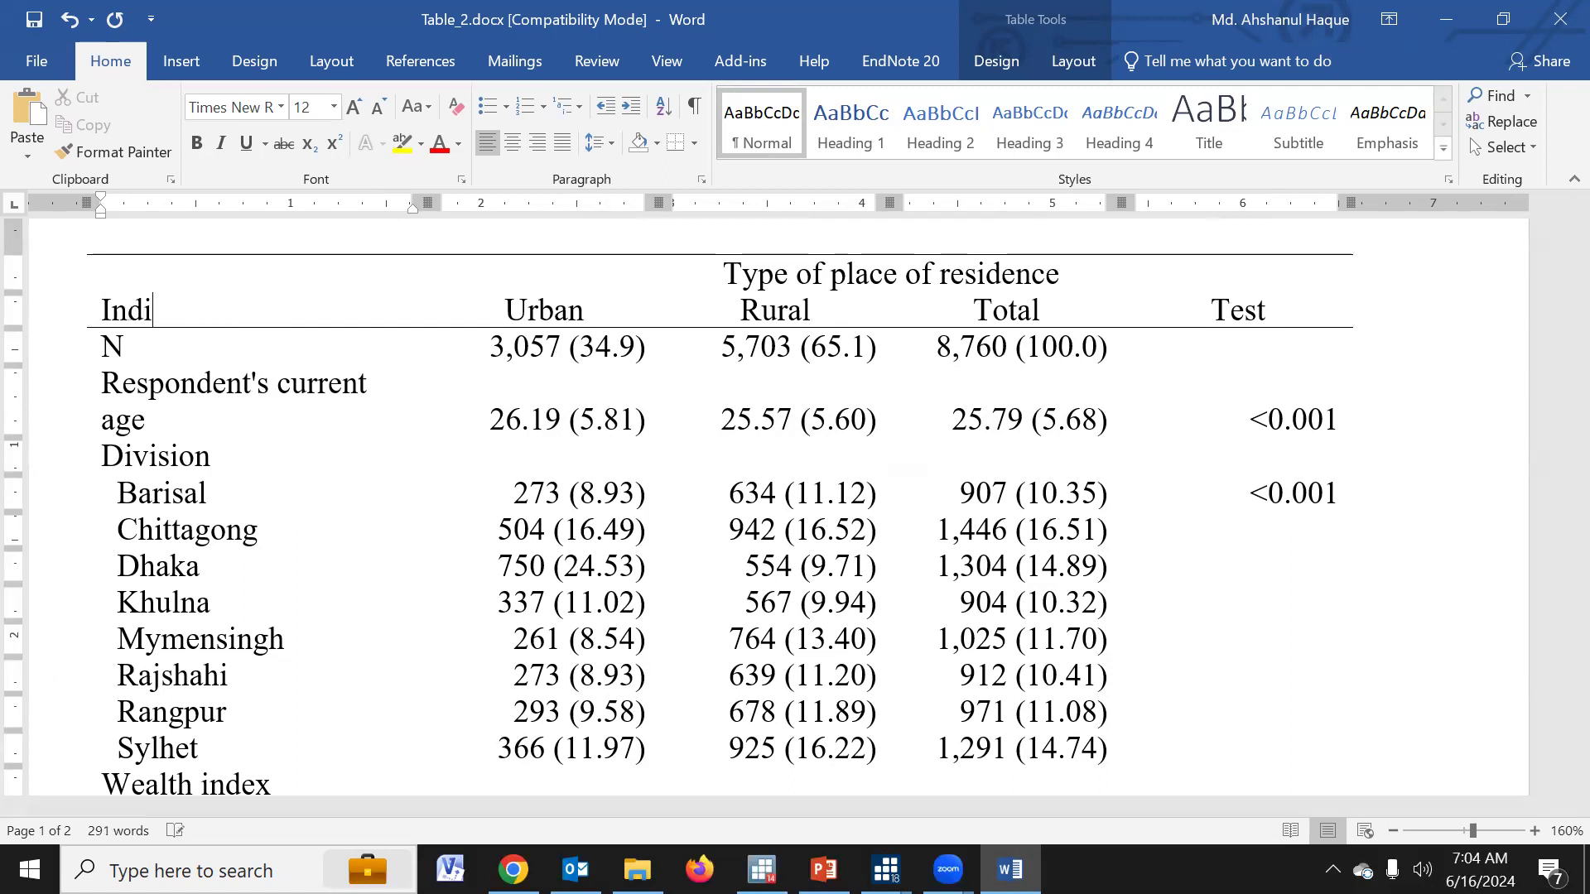
pyautogui.write('cators, n (%')
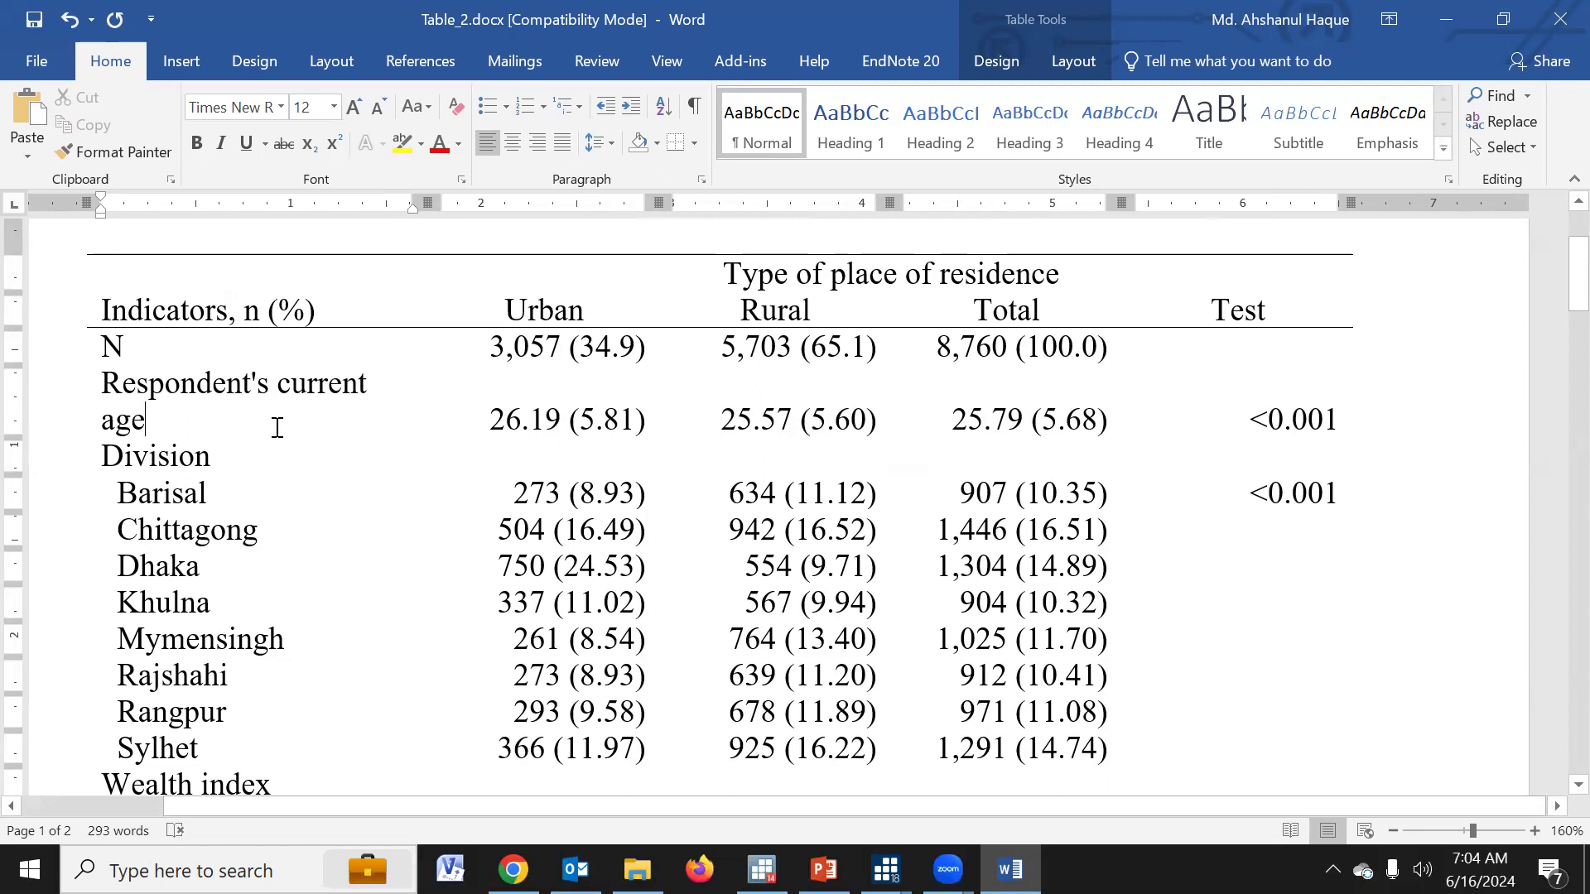
# Apply all borders to the entire table
pyautogui.scroll(-5, 277, 427)
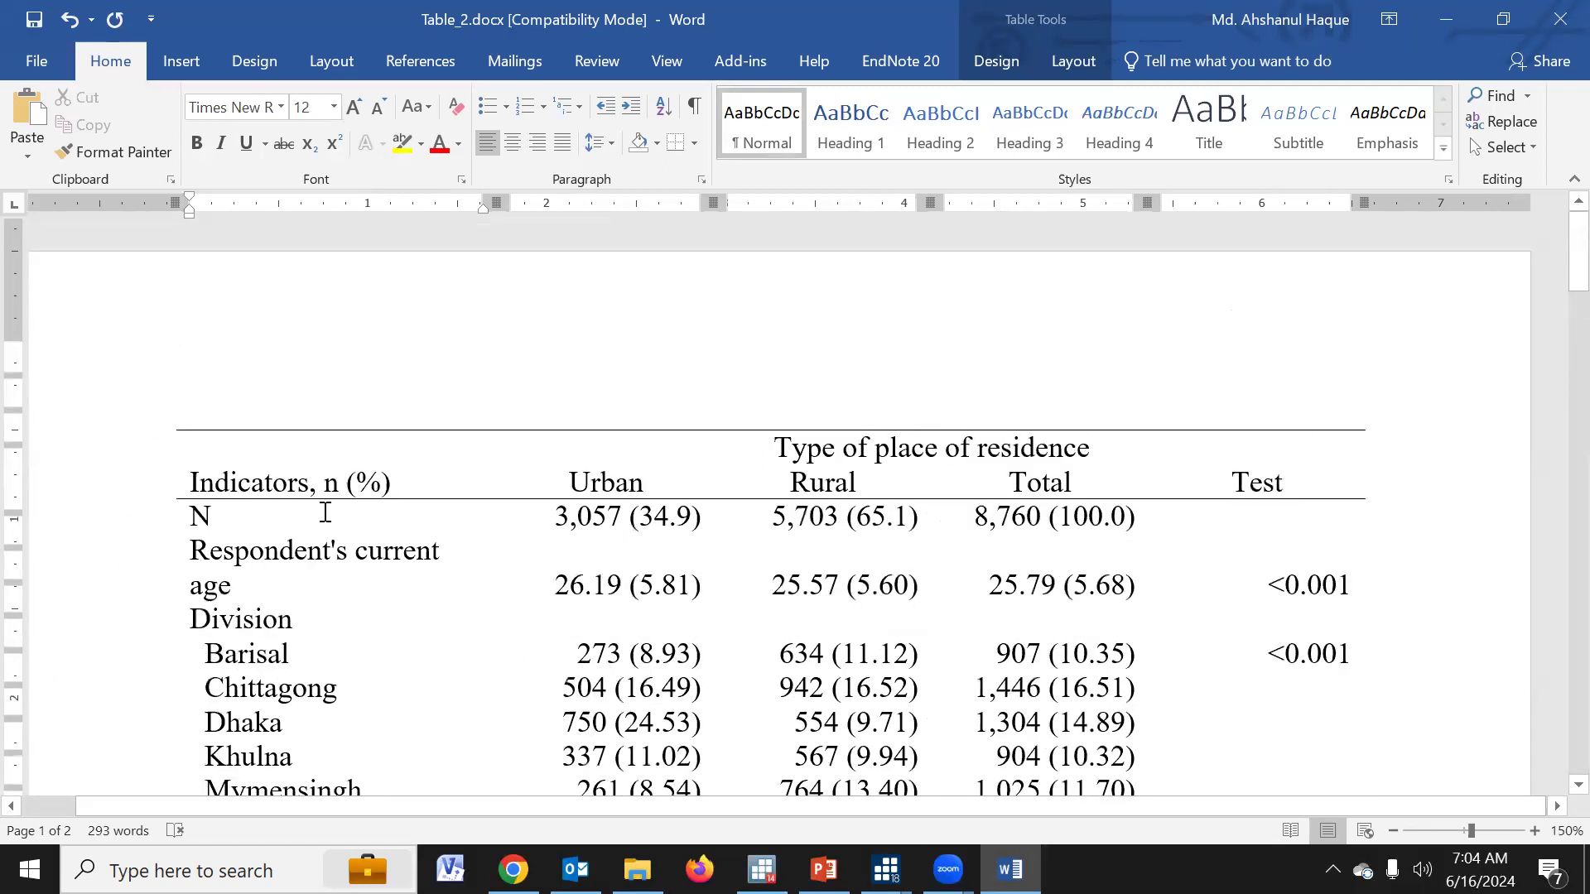
pyautogui.scroll(-10, 342, 510)
pyautogui.click(352, 550)
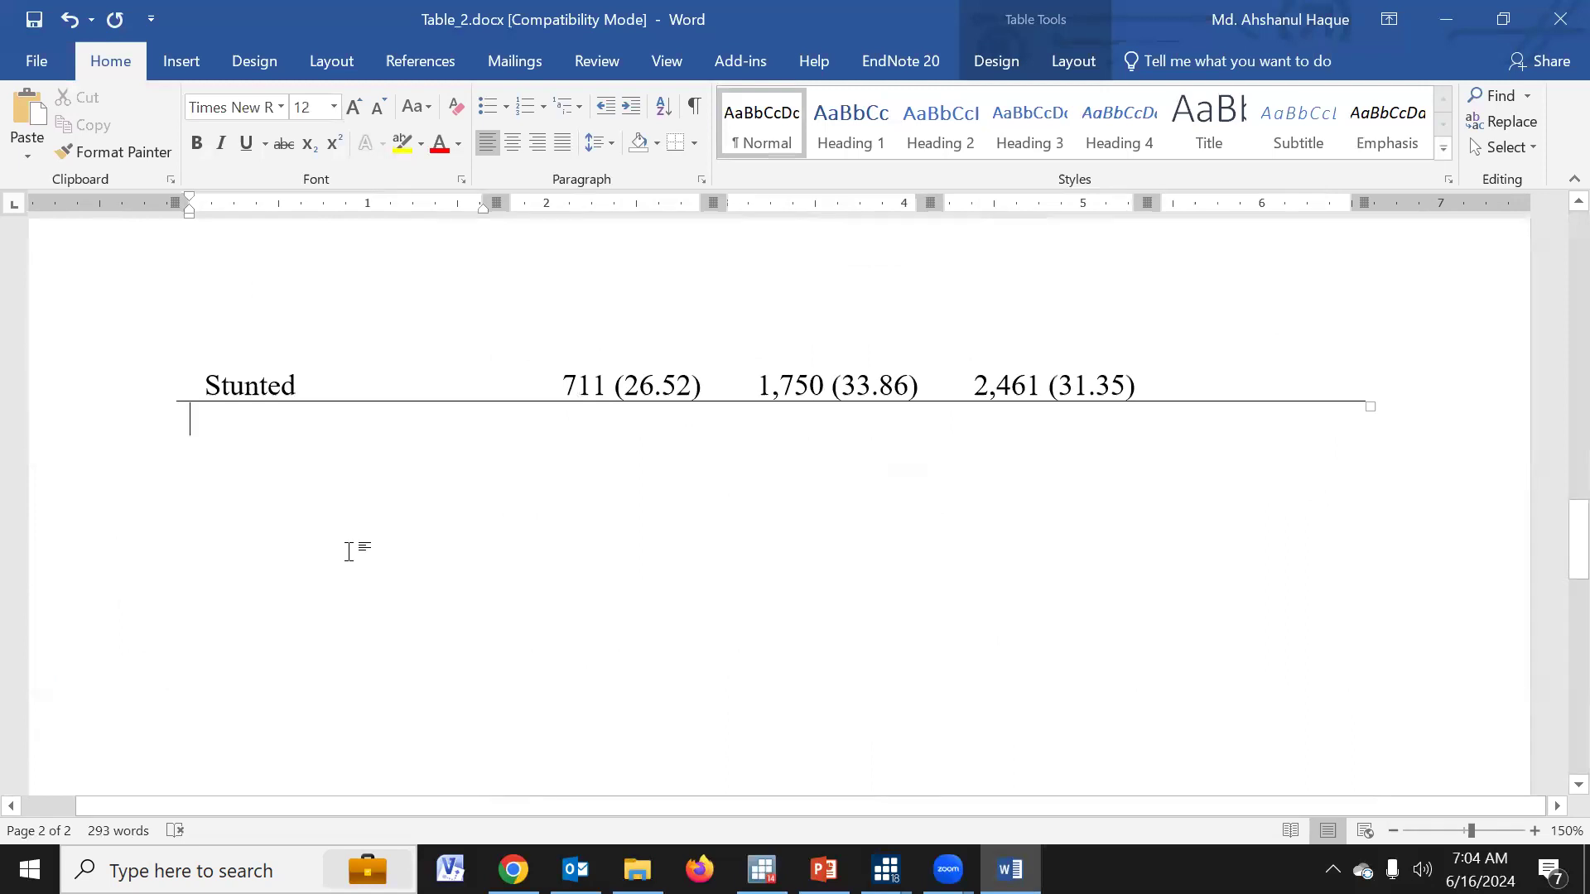
pyautogui.scroll(6, 352, 551)
pyautogui.scroll(15, 352, 550)
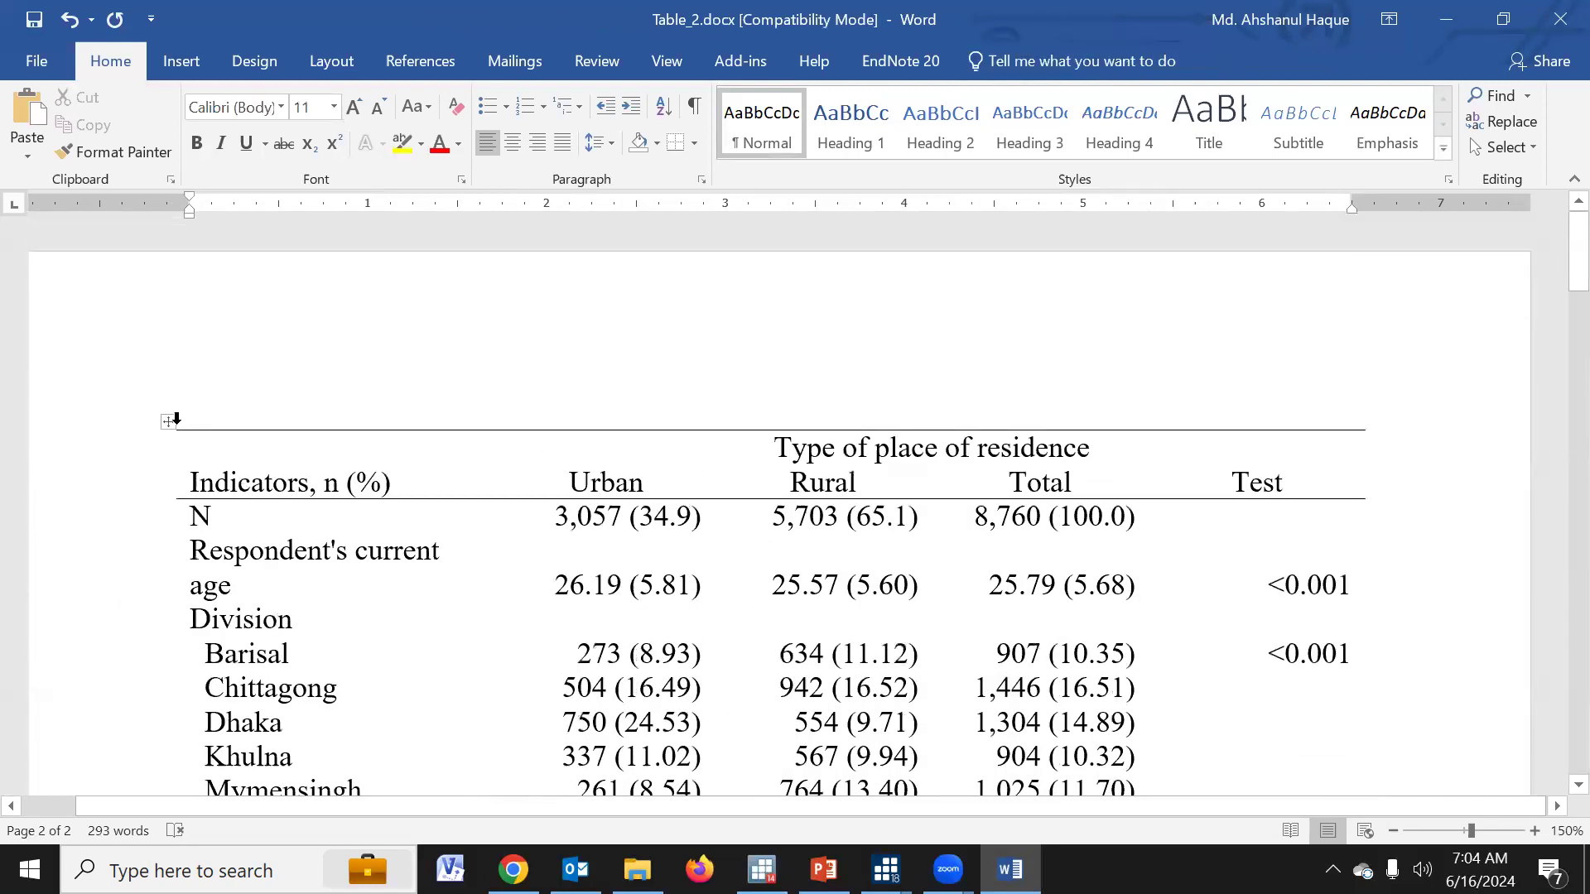
pyautogui.click(171, 424)
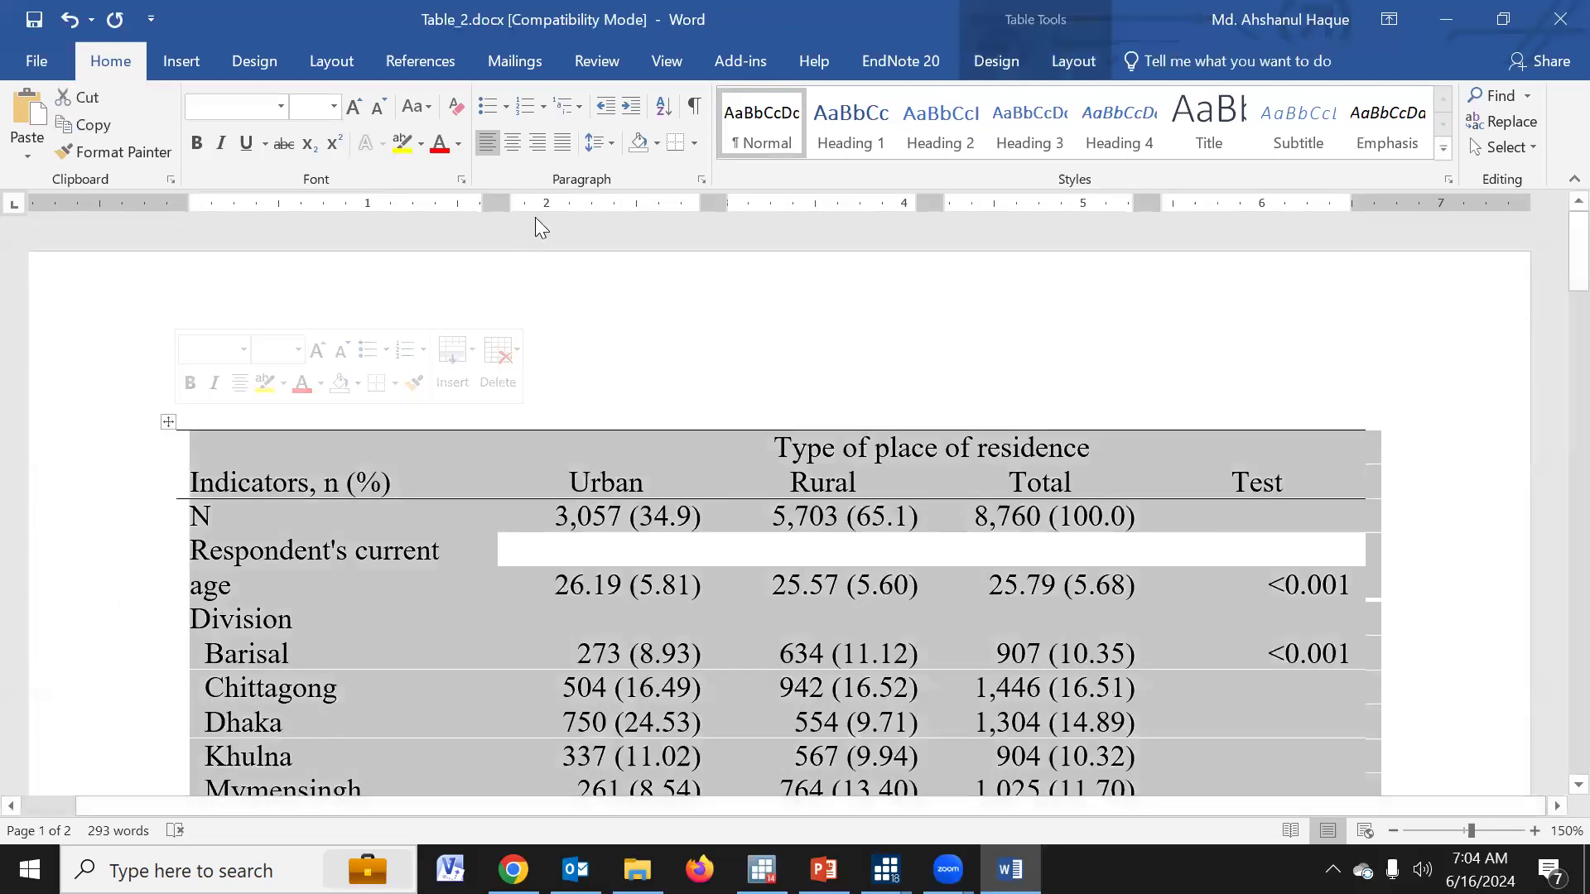
pyautogui.click(694, 143)
pyautogui.click(736, 304)
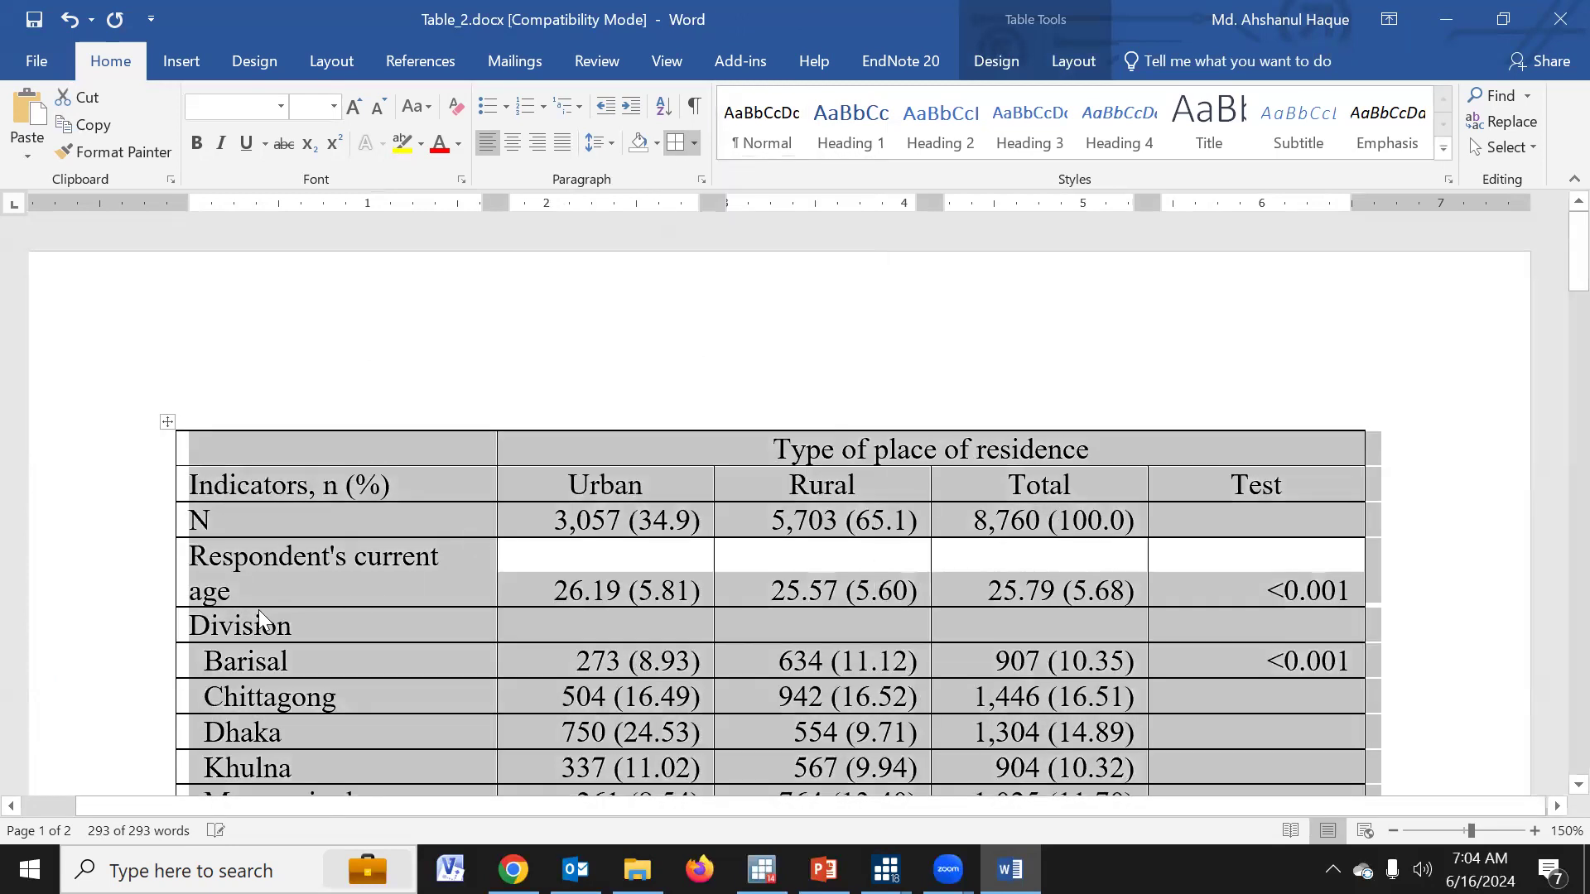
# Add the footnote marker 1 directly after "Respondent's current age" and copy the marker
pyautogui.click(265, 604)
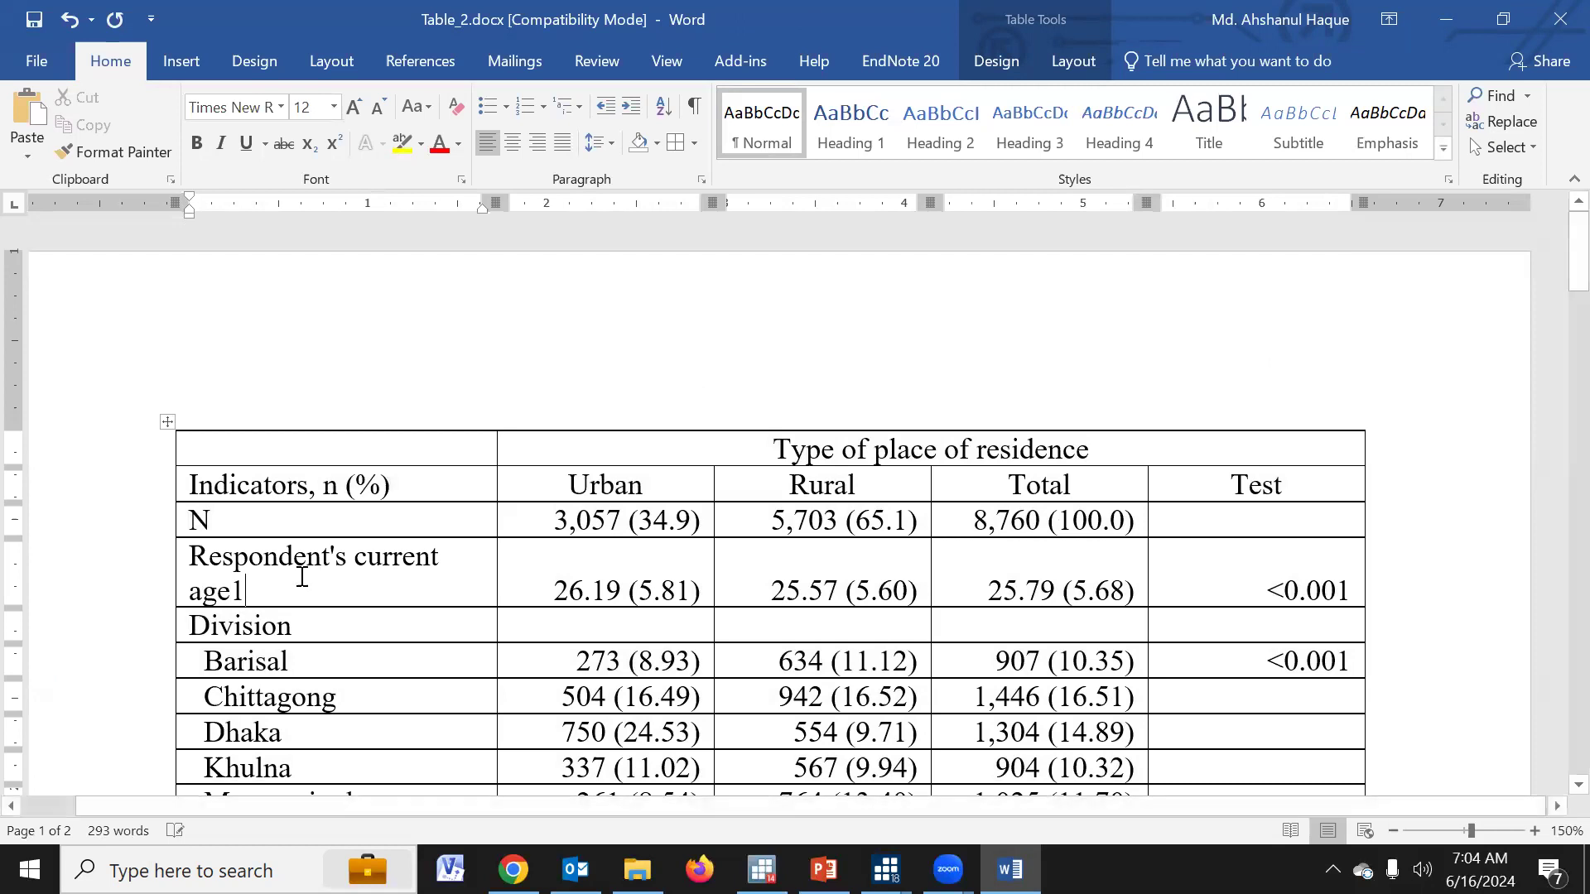
pyautogui.doubleClick(239, 591)
pyautogui.hotkey('ctrl', 'c')
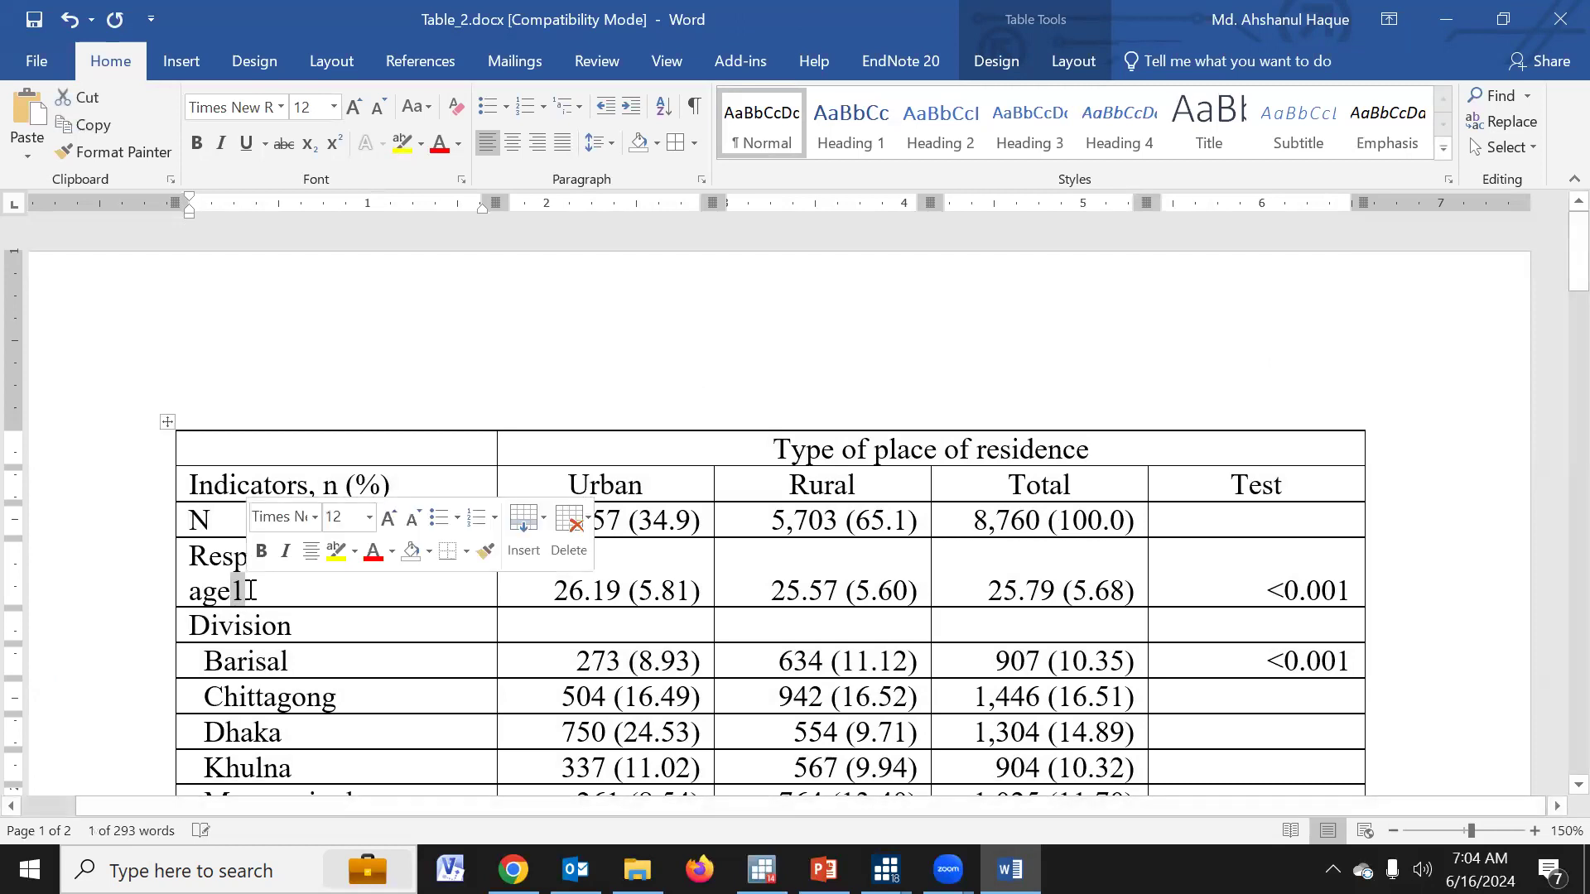
pyautogui.scroll(-2, 302, 596)
pyautogui.scroll(-7, 302, 596)
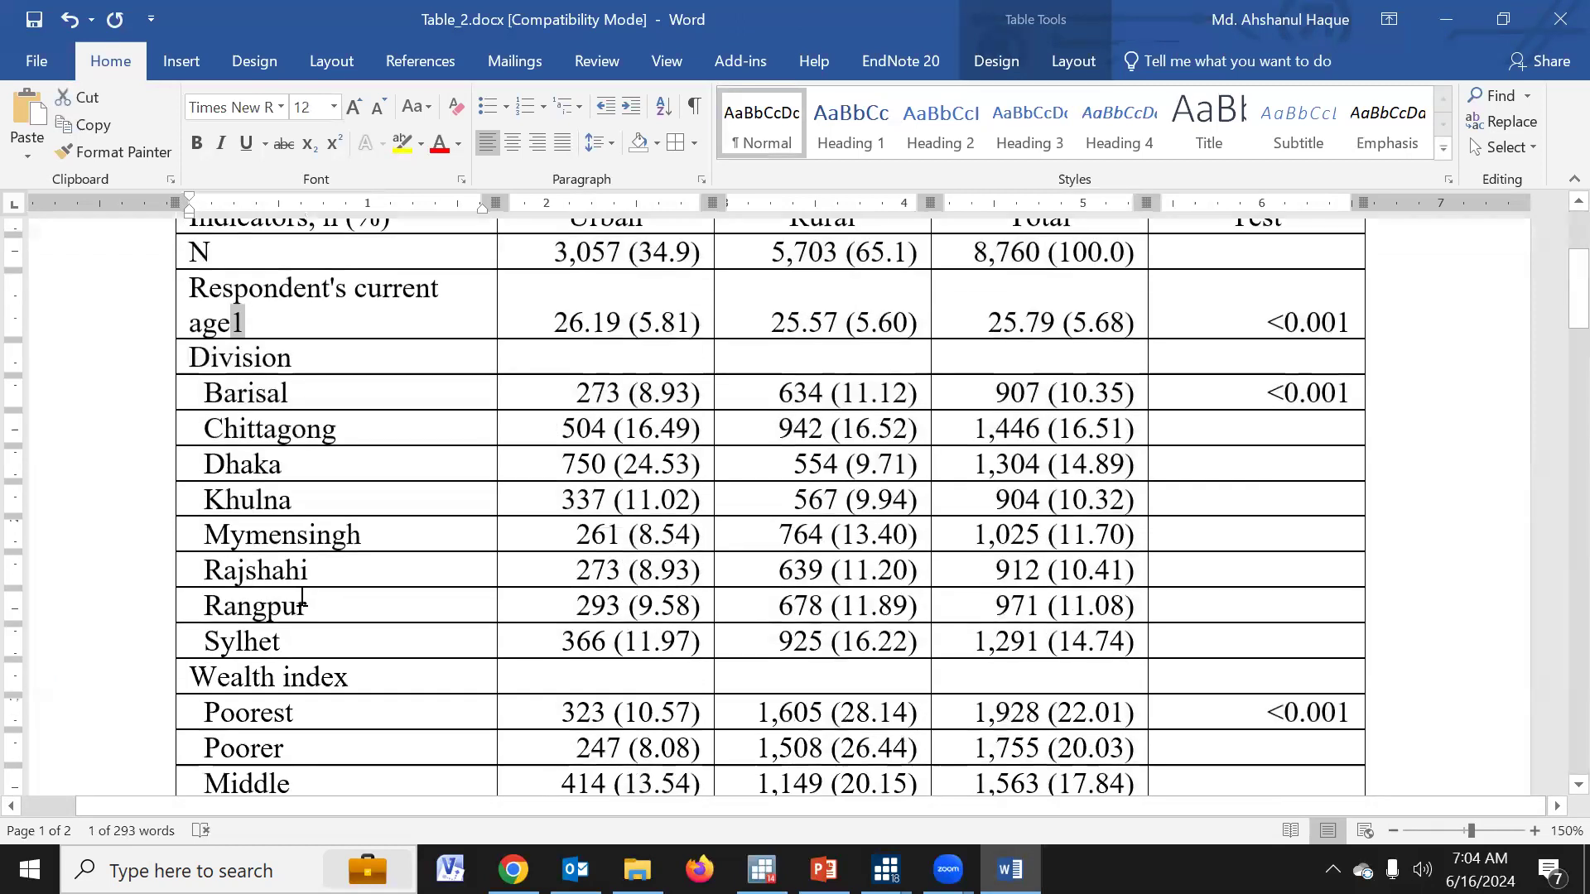
pyautogui.scroll(-3, 304, 596)
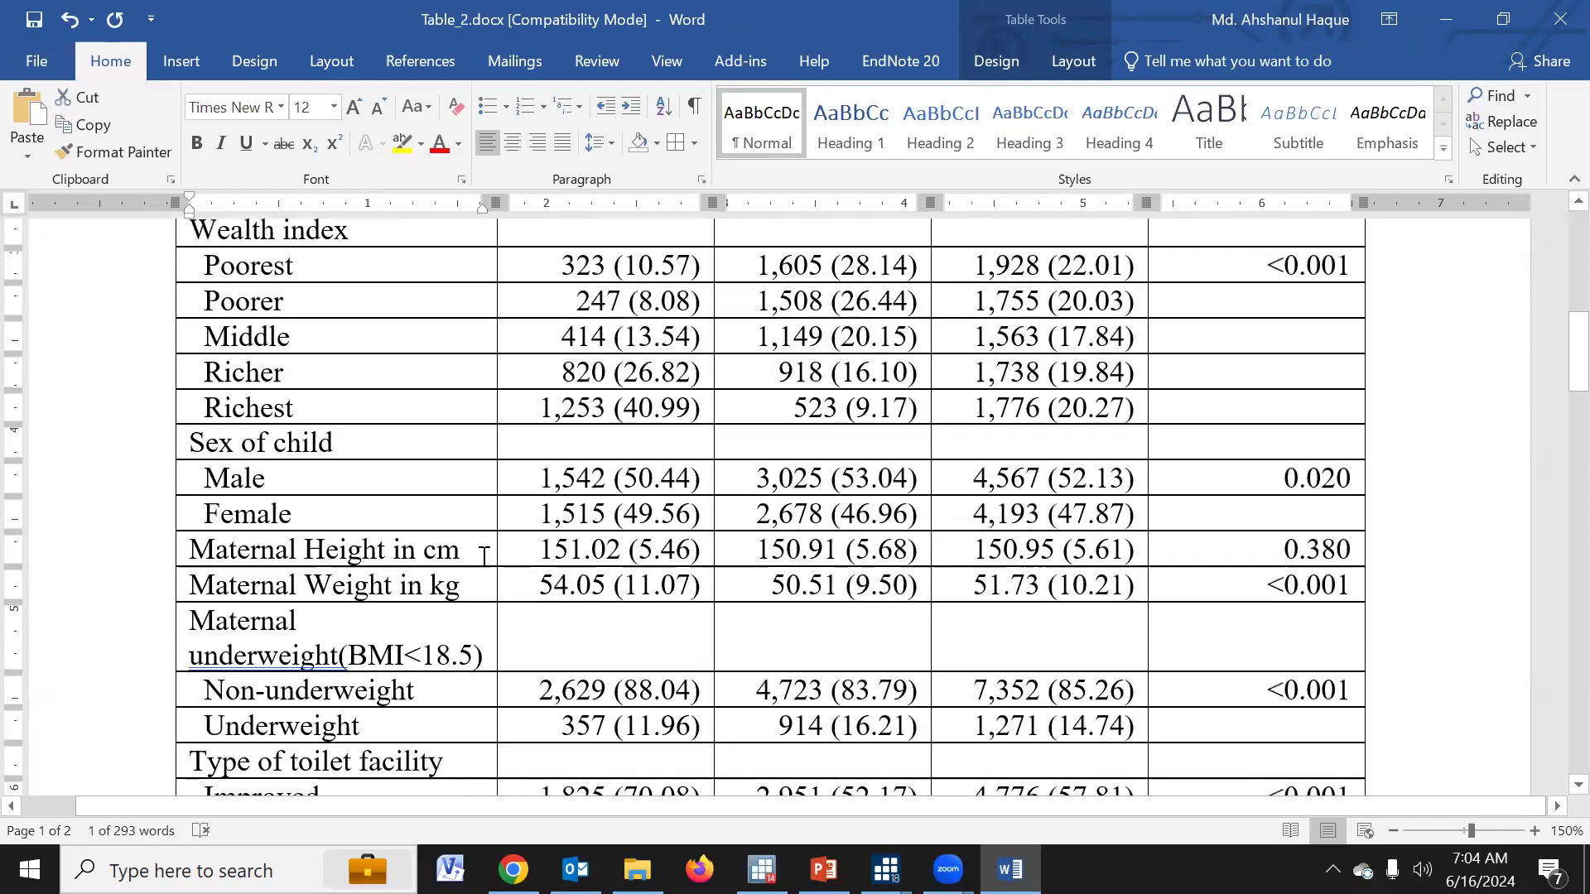
pyautogui.click(481, 553)
pyautogui.hotkey('ctrl', 'v')
pyautogui.click(476, 585)
pyautogui.hotkey('ctrl', 'v')
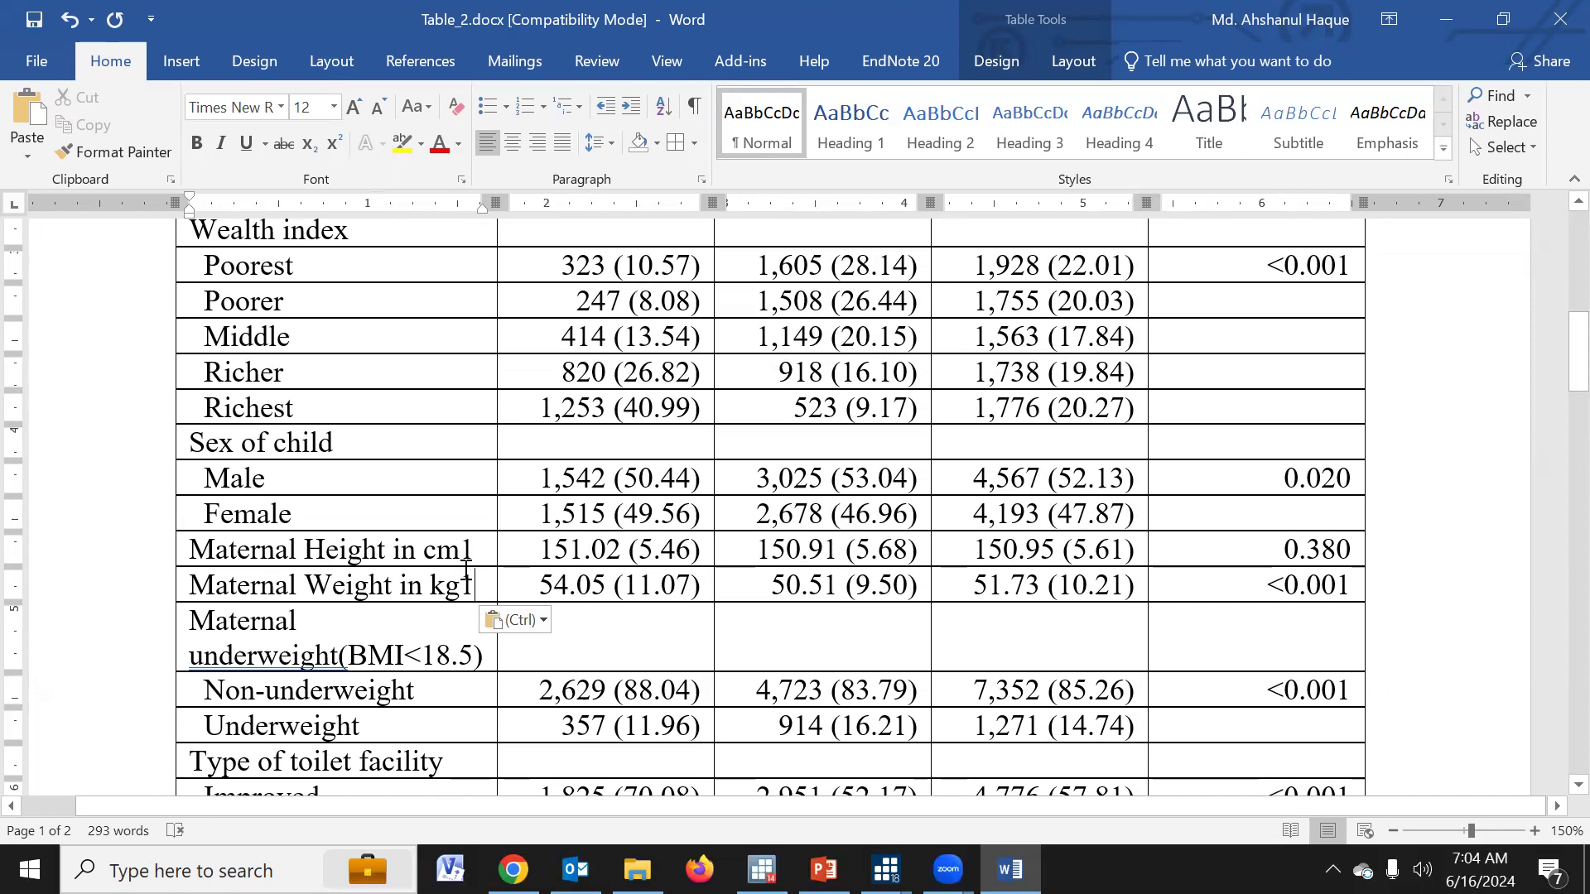
pyautogui.hotkey('ctrl', 'z')
# Format the marker 1 after "Respondent's current age" as superscript and copy it
pyautogui.scroll(8, 444, 529)
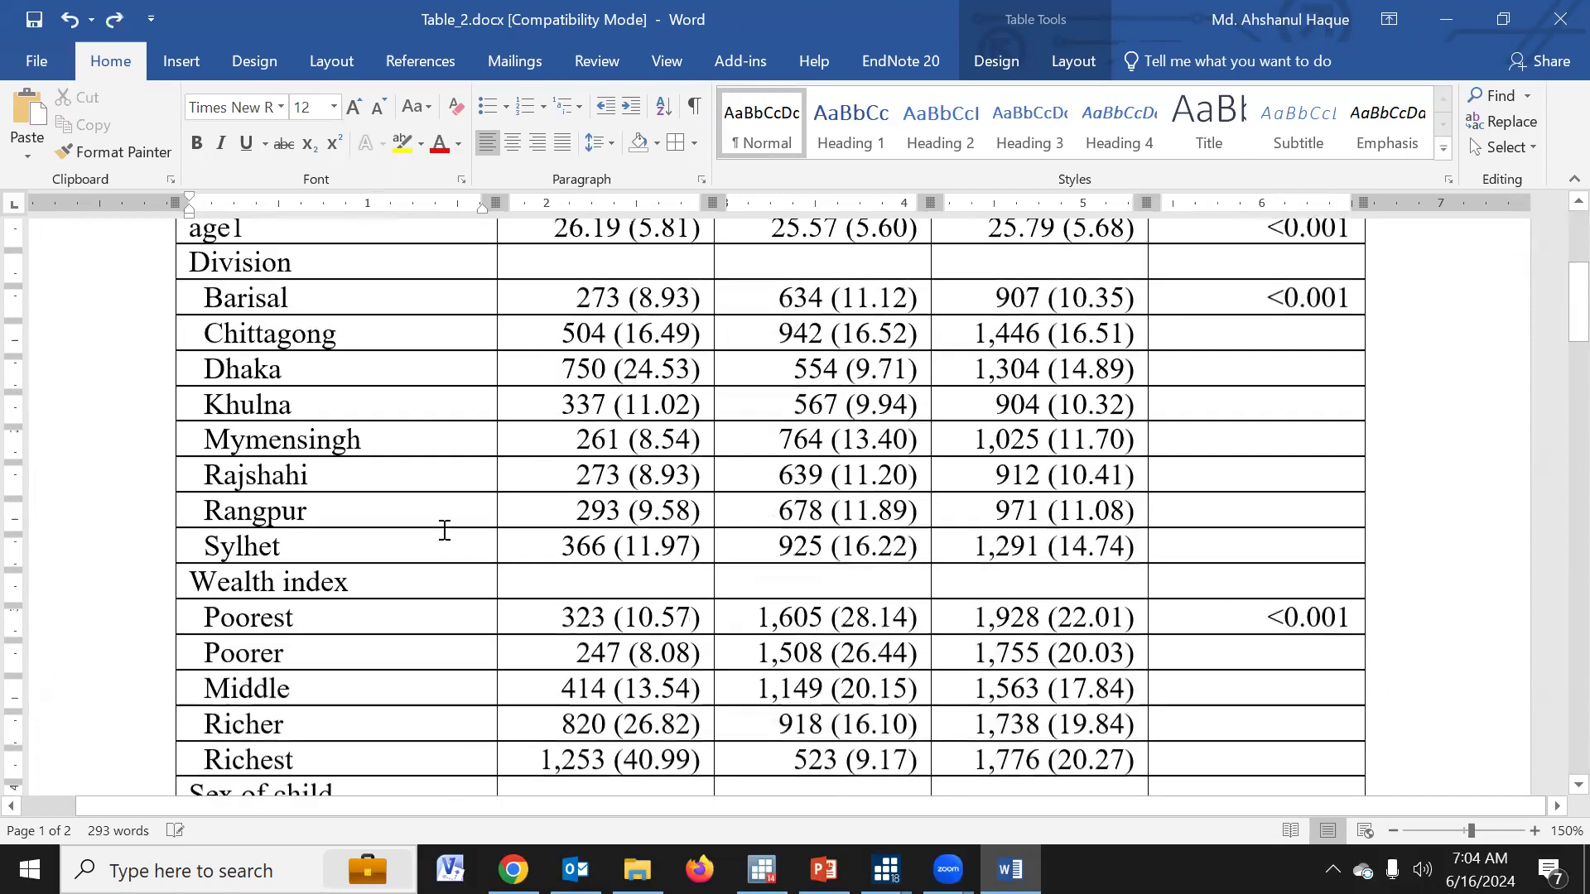
pyautogui.click(235, 324)
pyautogui.hotkey('ctrl', 'v')
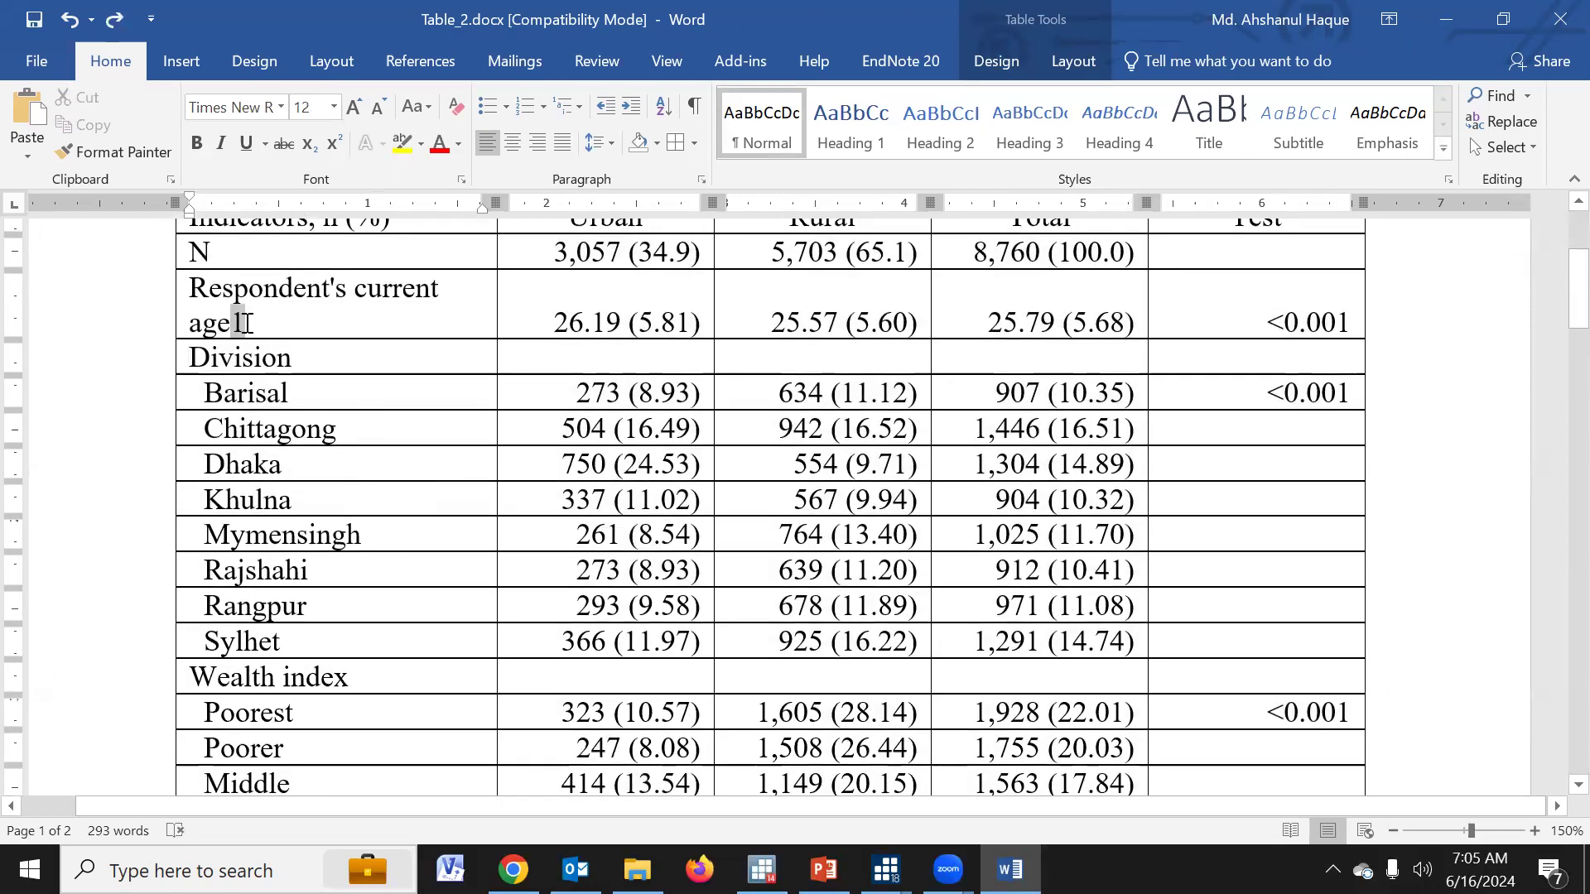
pyautogui.moveTo(241, 319); pyautogui.dragTo(231, 319)
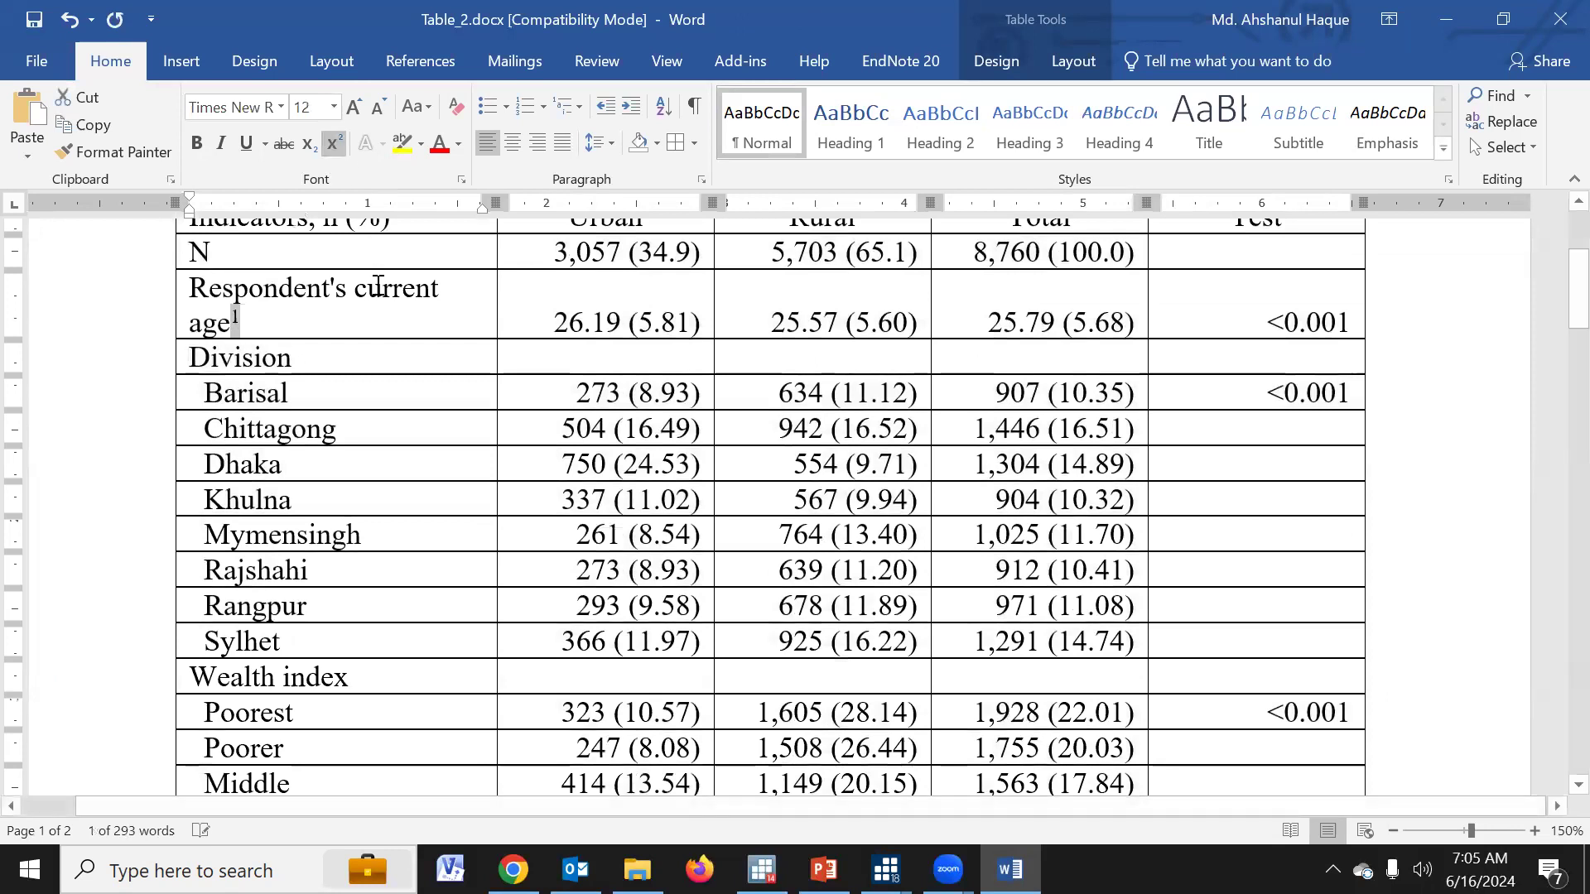
# Paste the superscript marker 1 after the row labels Maternal Height in cm, Maternal Weight in kg and Child's Age in Months
pyautogui.scroll(-8, 389, 520)
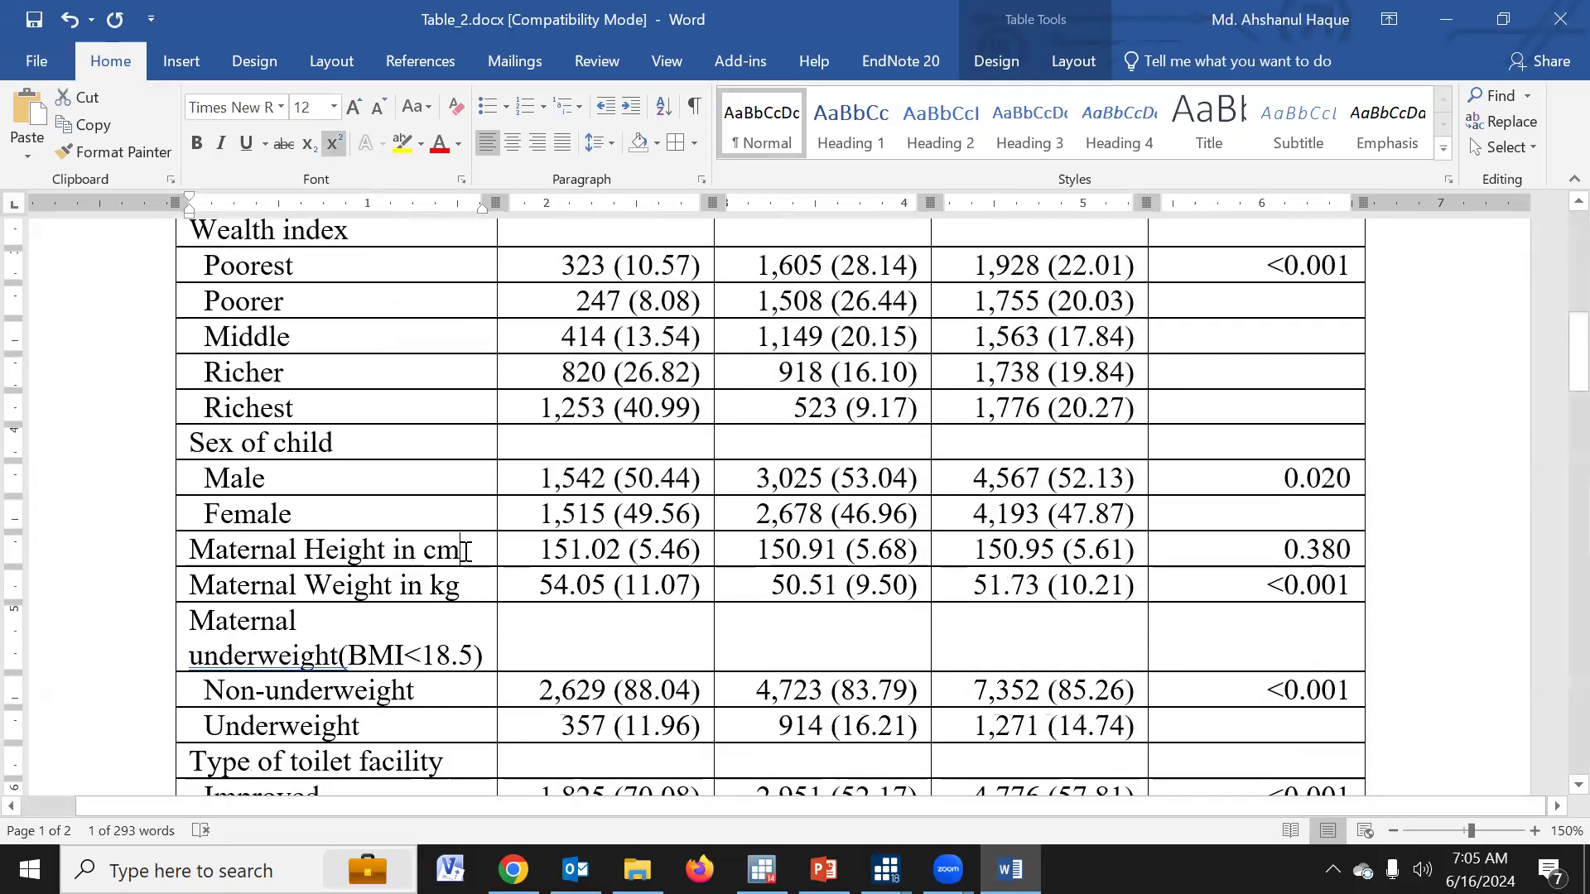
pyautogui.click(469, 549)
pyautogui.hotkey('ctrl', 'v')
pyautogui.click(479, 586)
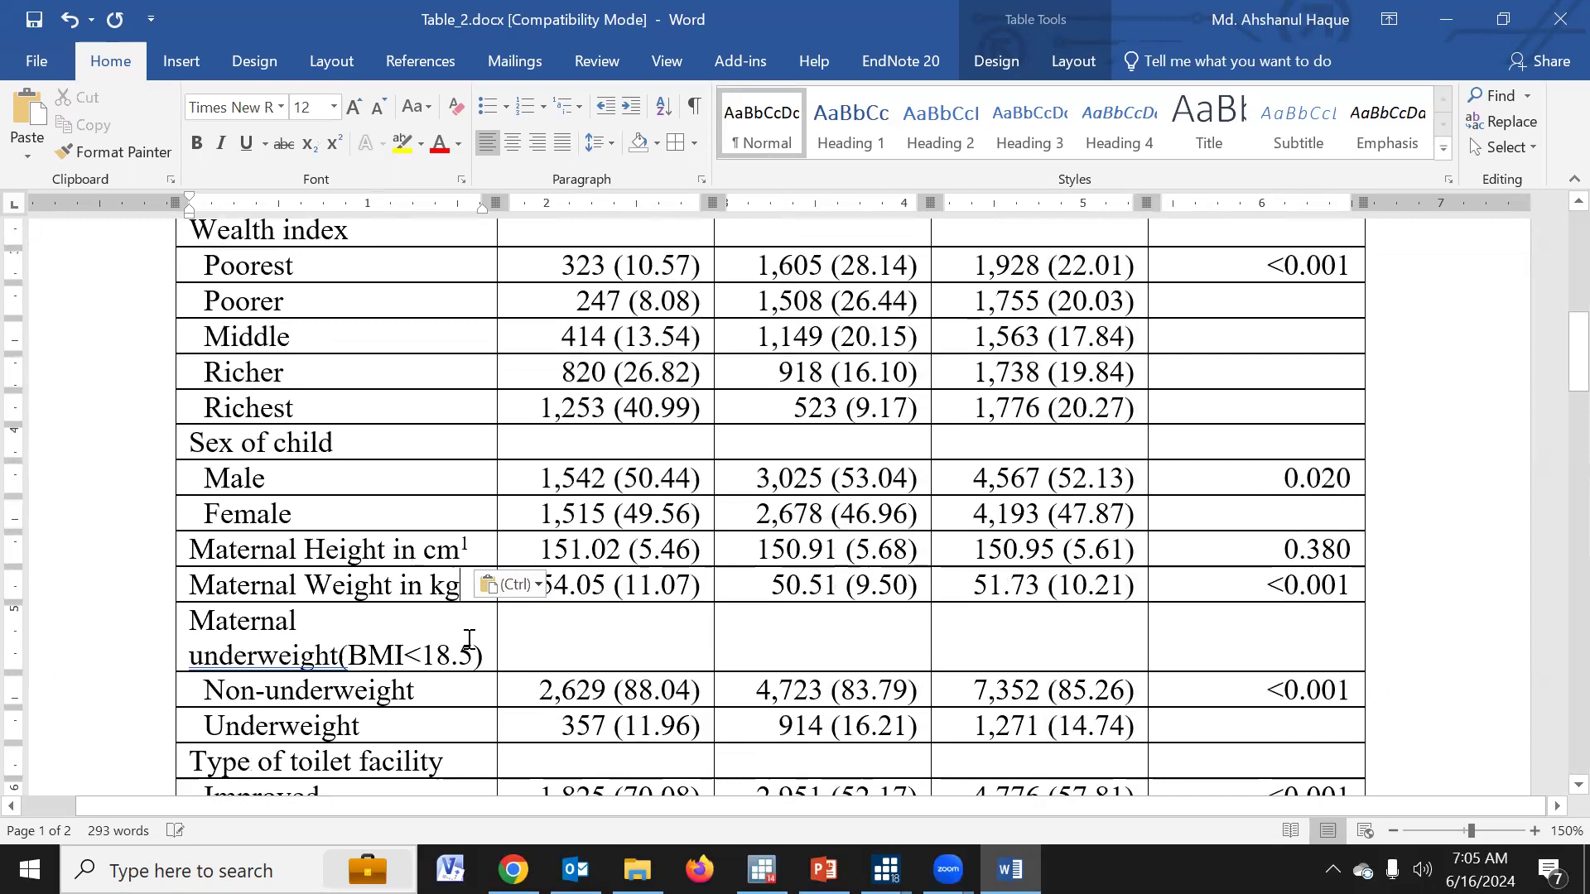
pyautogui.hotkey('ctrl', 'v')
pyautogui.scroll(-1, 475, 681)
pyautogui.scroll(-10, 474, 680)
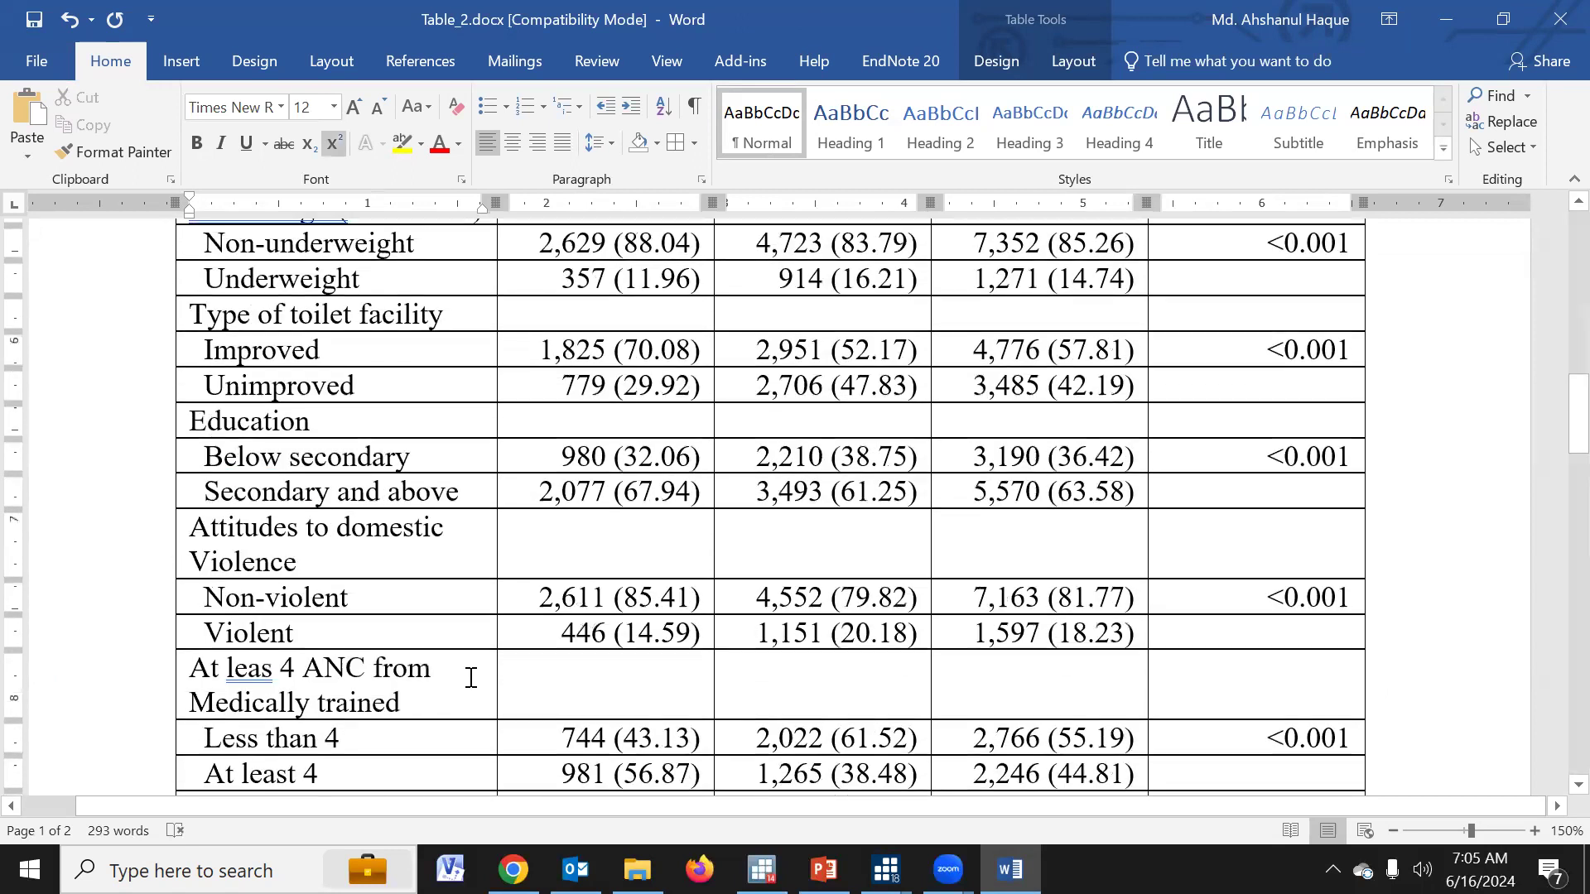
pyautogui.scroll(-1, 470, 676)
pyautogui.click(470, 636)
pyautogui.write('1')
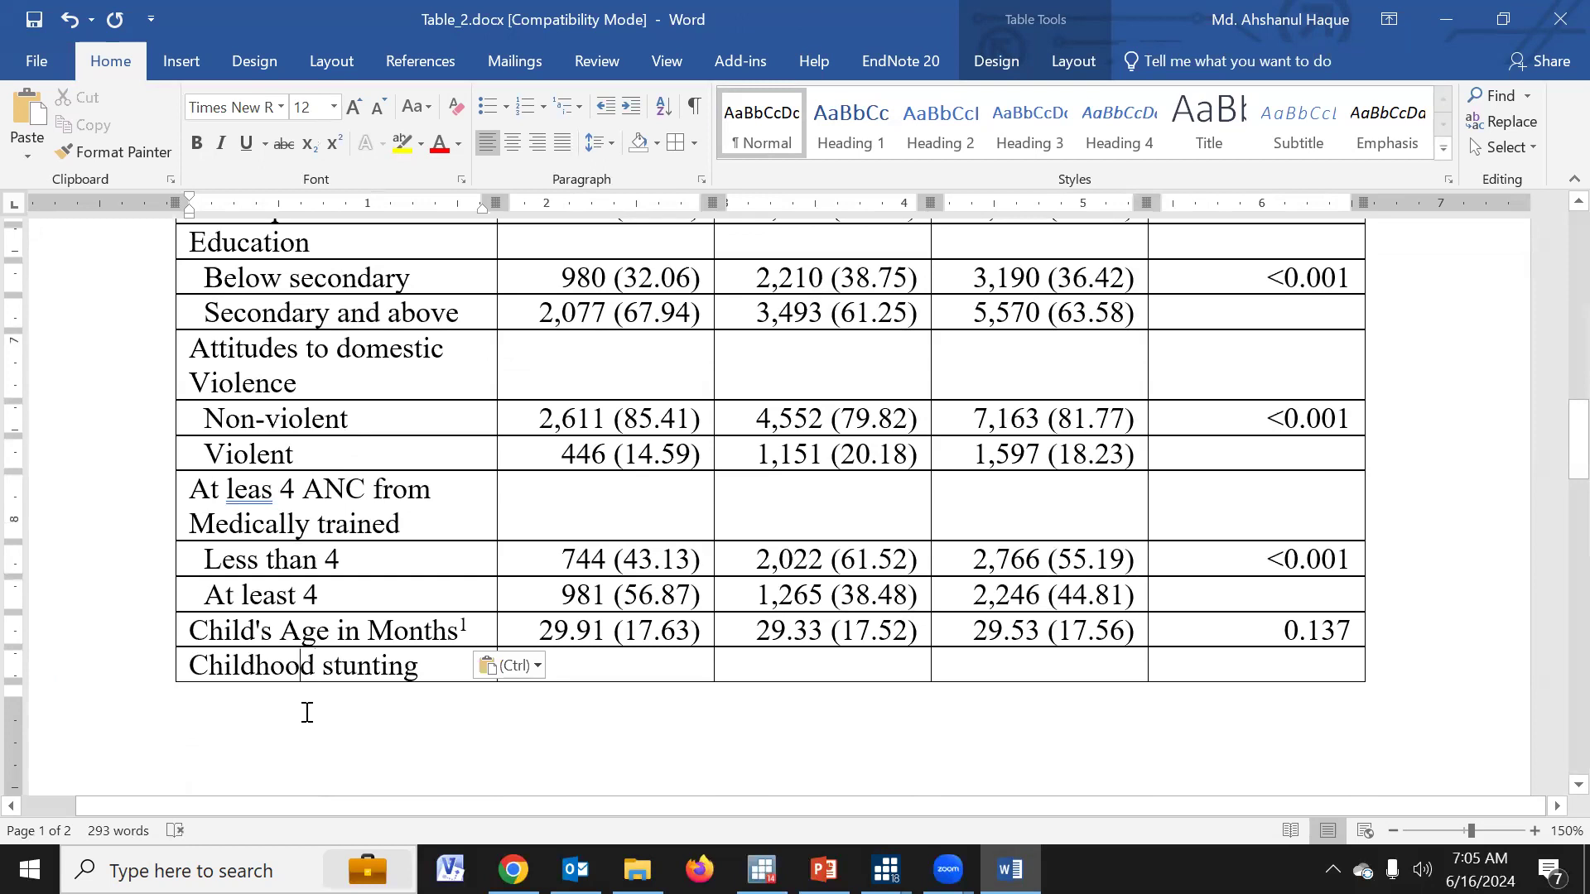
# Add the footnote "1Mean (SD)" directly below the table, keeping only the marker 1 in superscript
pyautogui.scroll(-3, 284, 604)
pyautogui.scroll(-5, 269, 596)
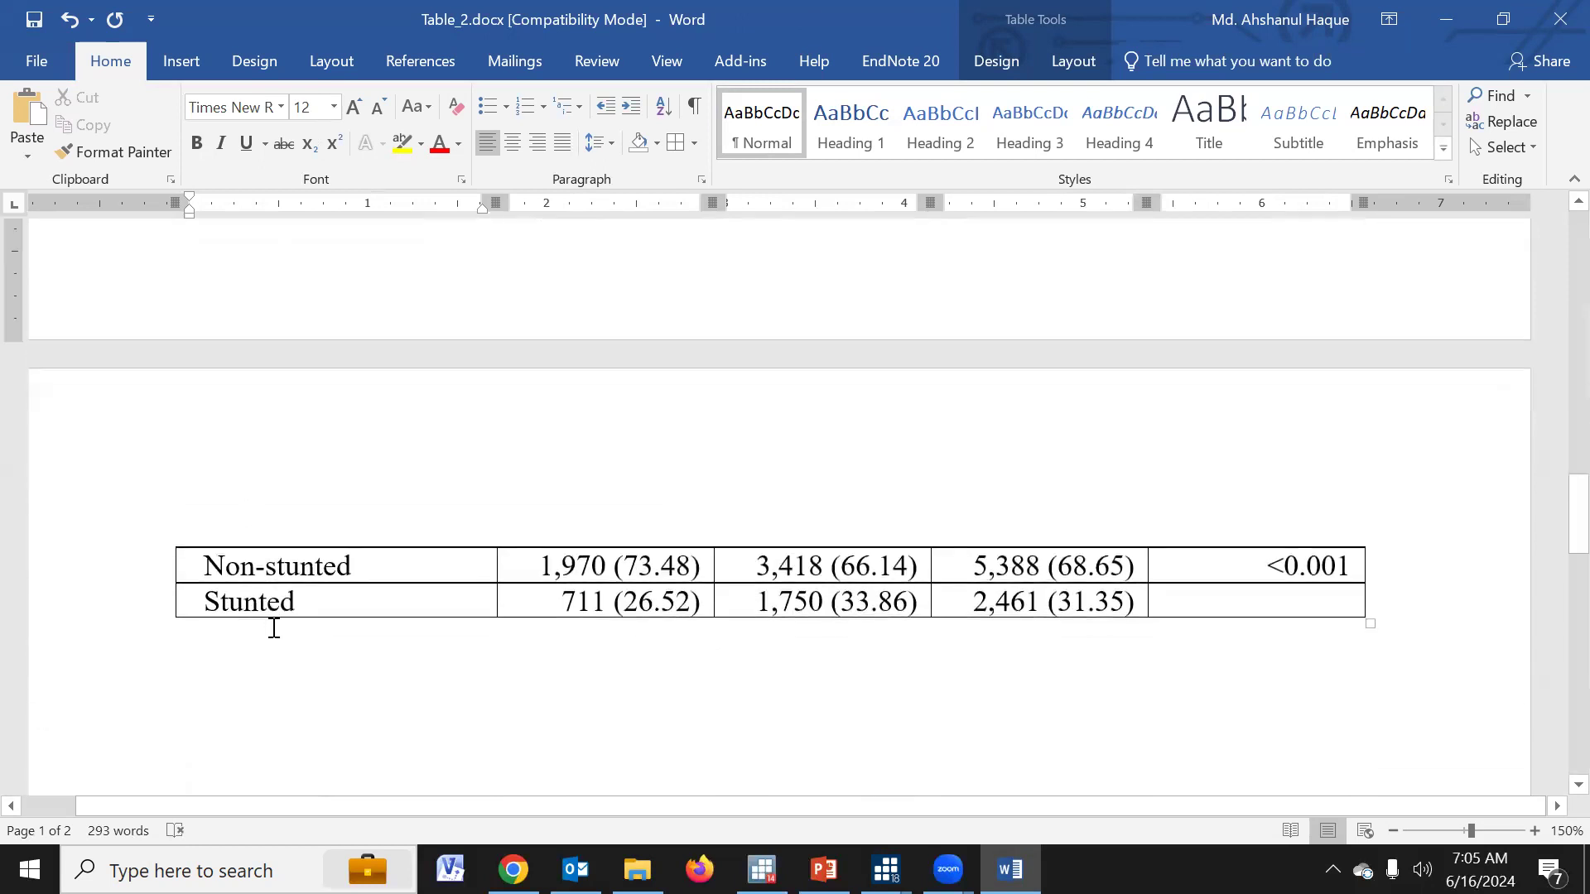
pyautogui.click(288, 643)
pyautogui.write('1')
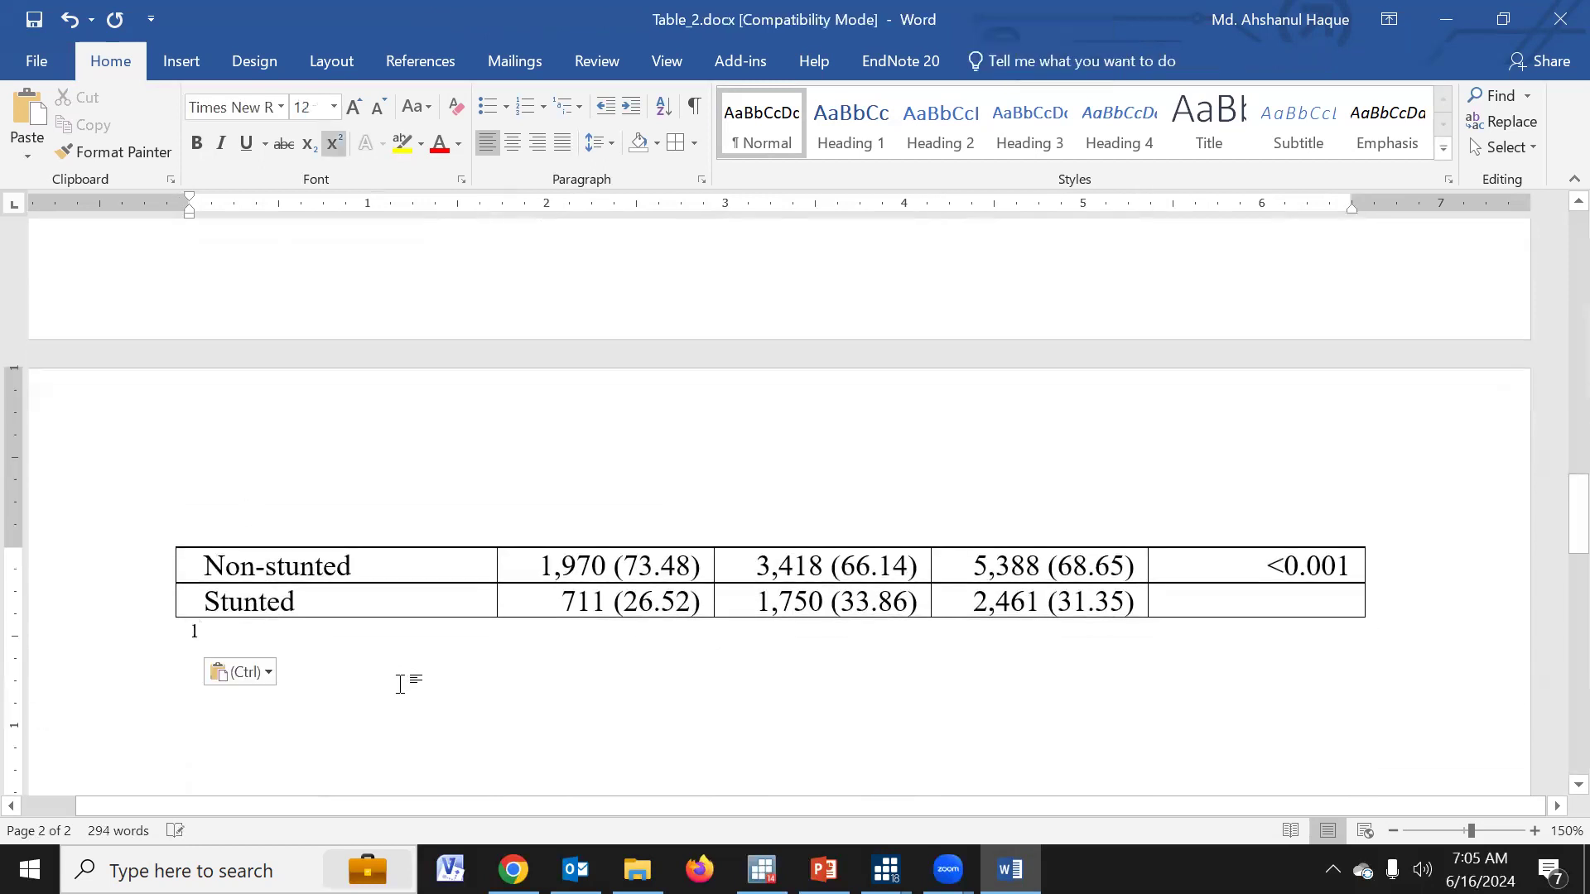
pyautogui.write('Me')
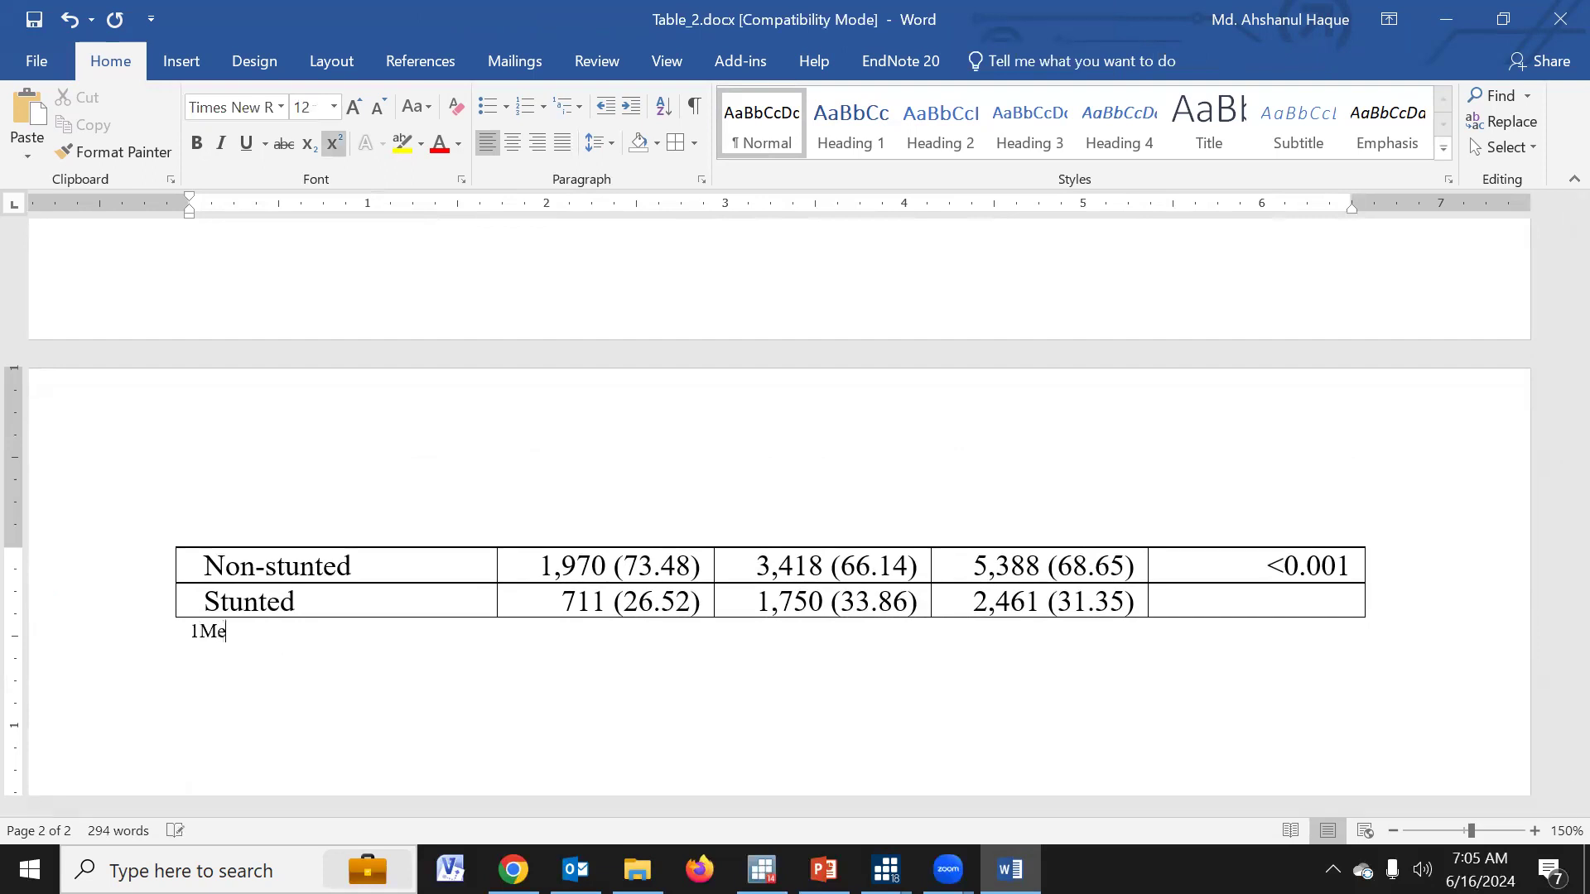
pyautogui.write('an (SD')
pyautogui.moveTo(305, 631); pyautogui.dragTo(199, 633)
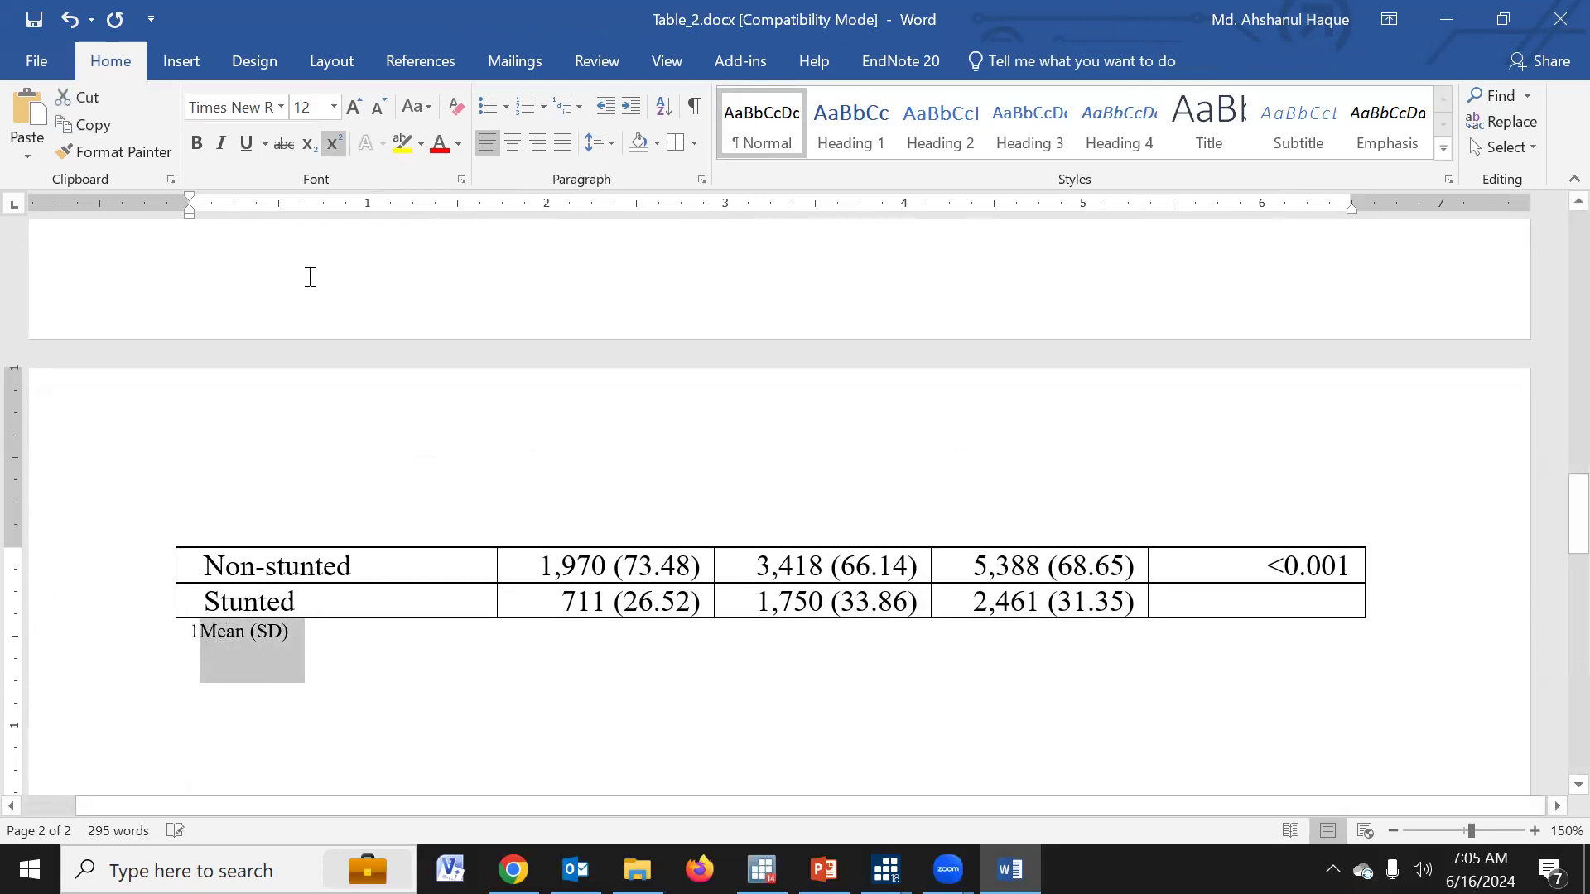
pyautogui.click(333, 143)
# Delete the entire N row from the table
pyautogui.scroll(5, 717, 613)
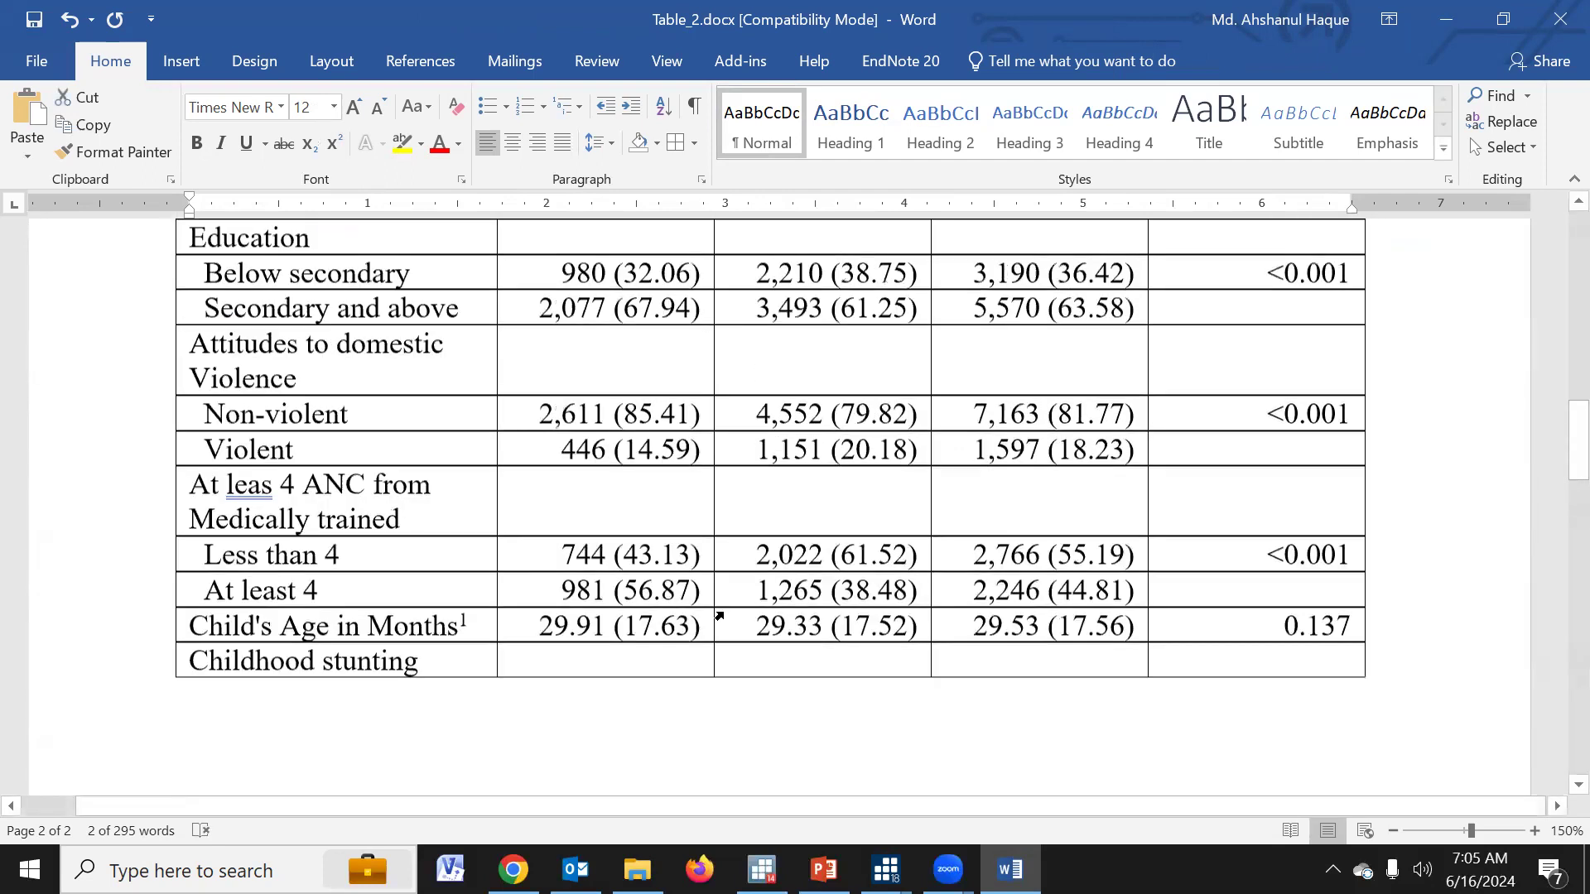
pyautogui.scroll(10, 719, 614)
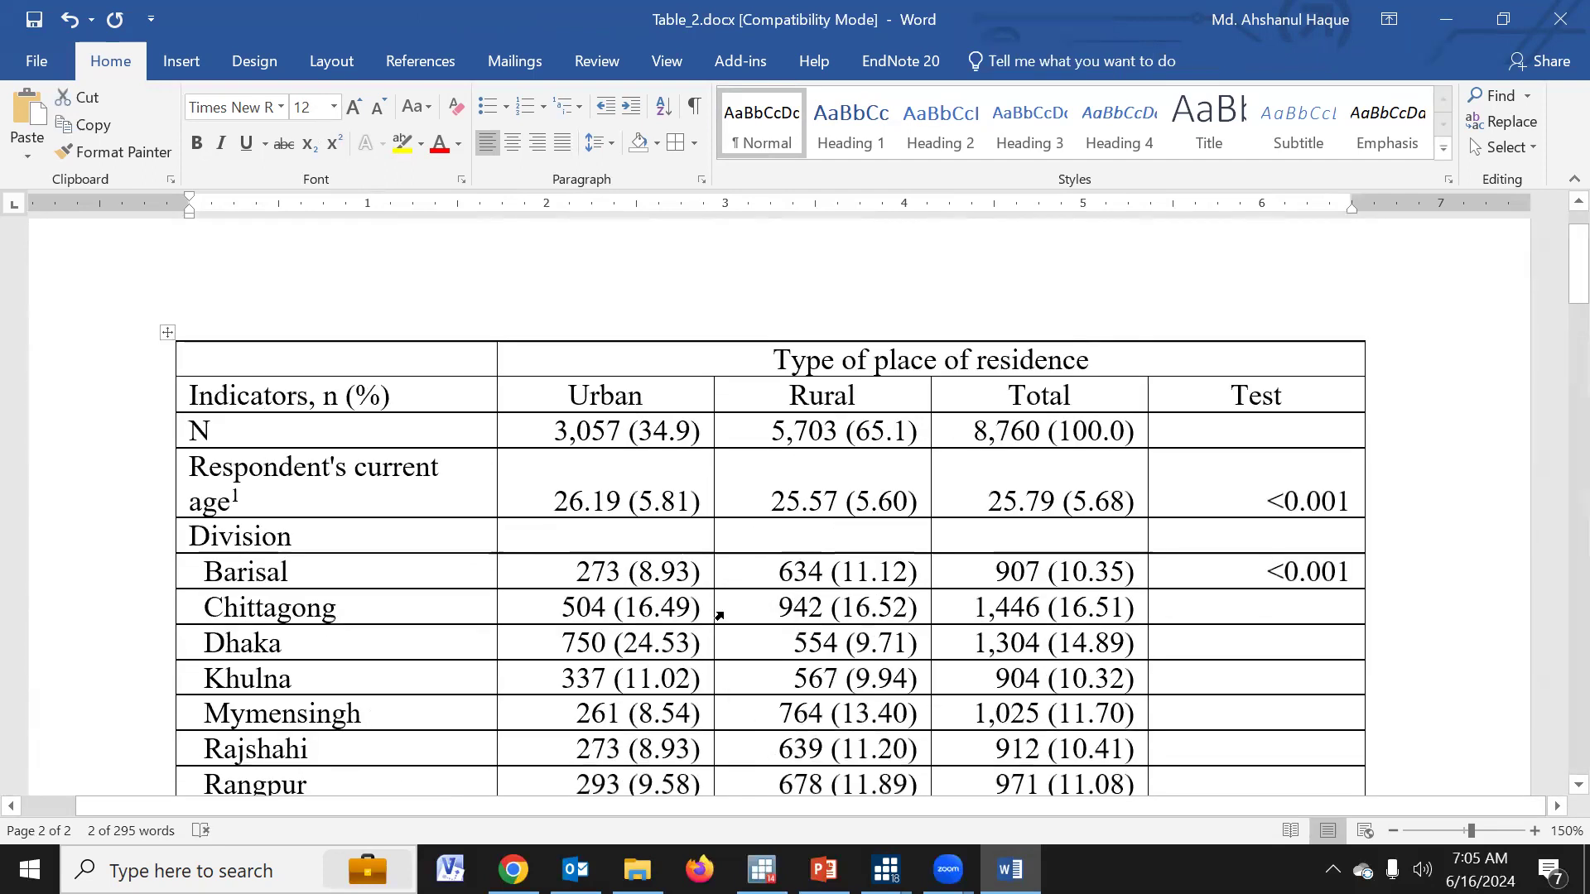
pyautogui.click(167, 332)
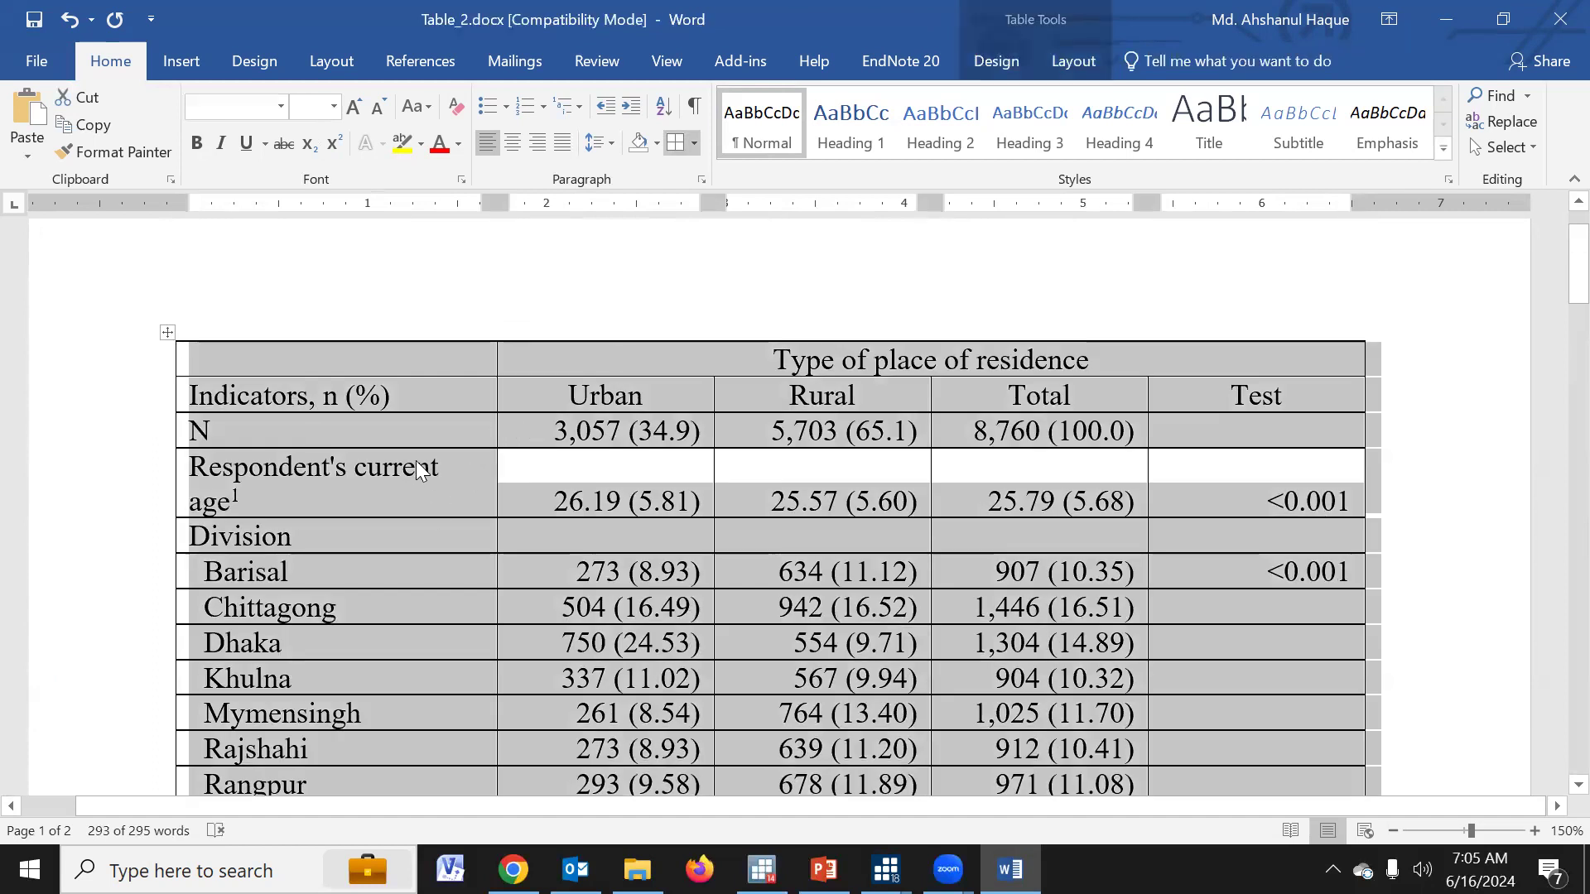
pyautogui.moveTo(262, 433); pyautogui.dragTo(1207, 431)
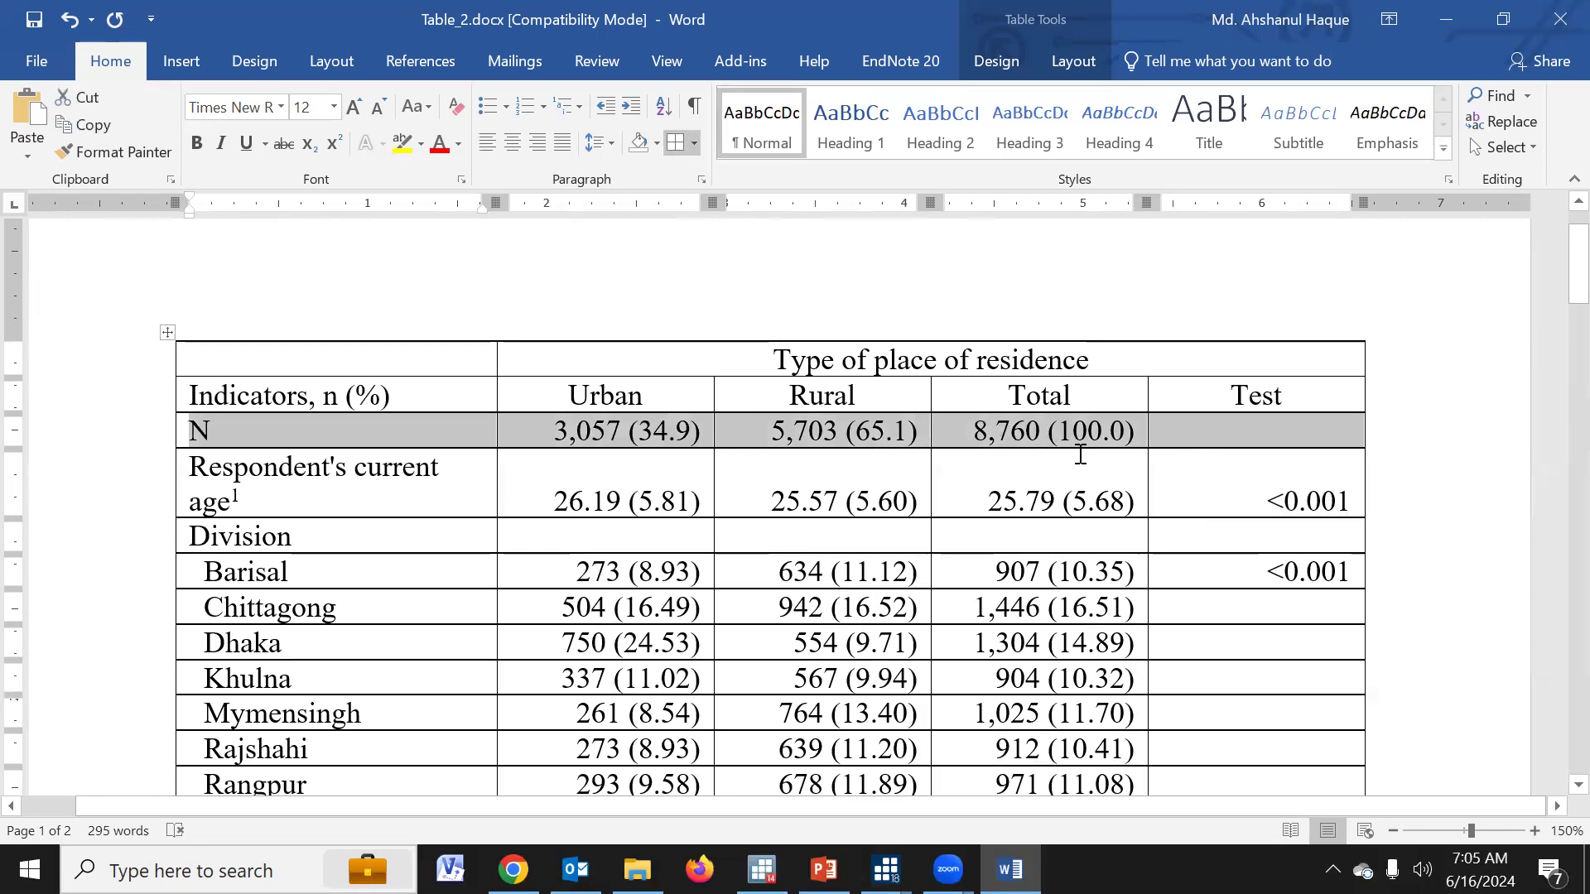
pyautogui.press('BackSpace')
pyautogui.click(777, 413)
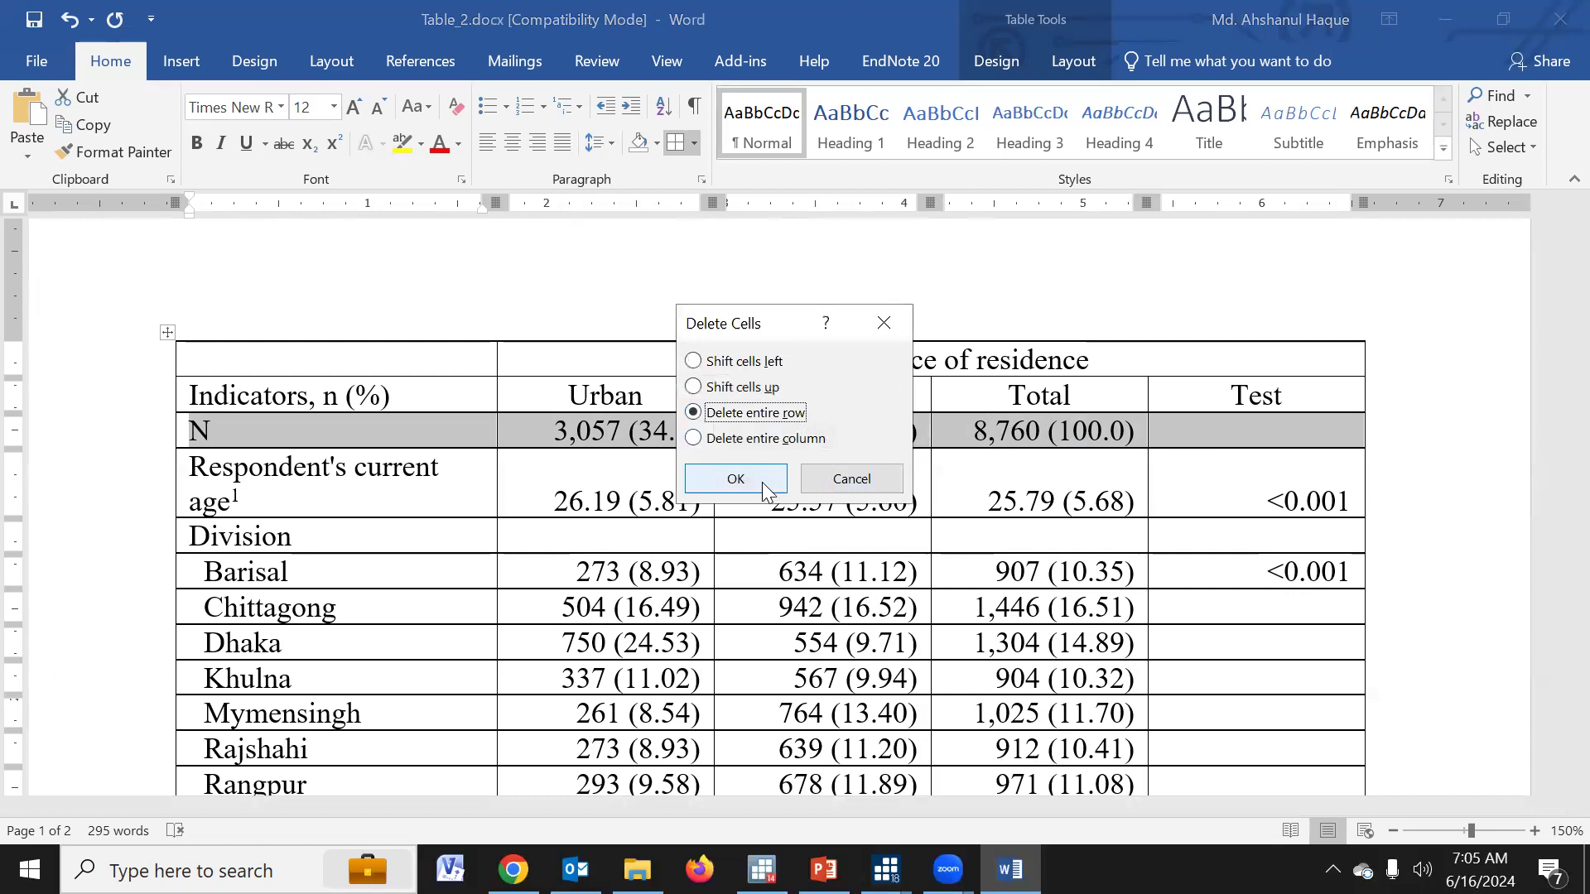
pyautogui.click(763, 487)
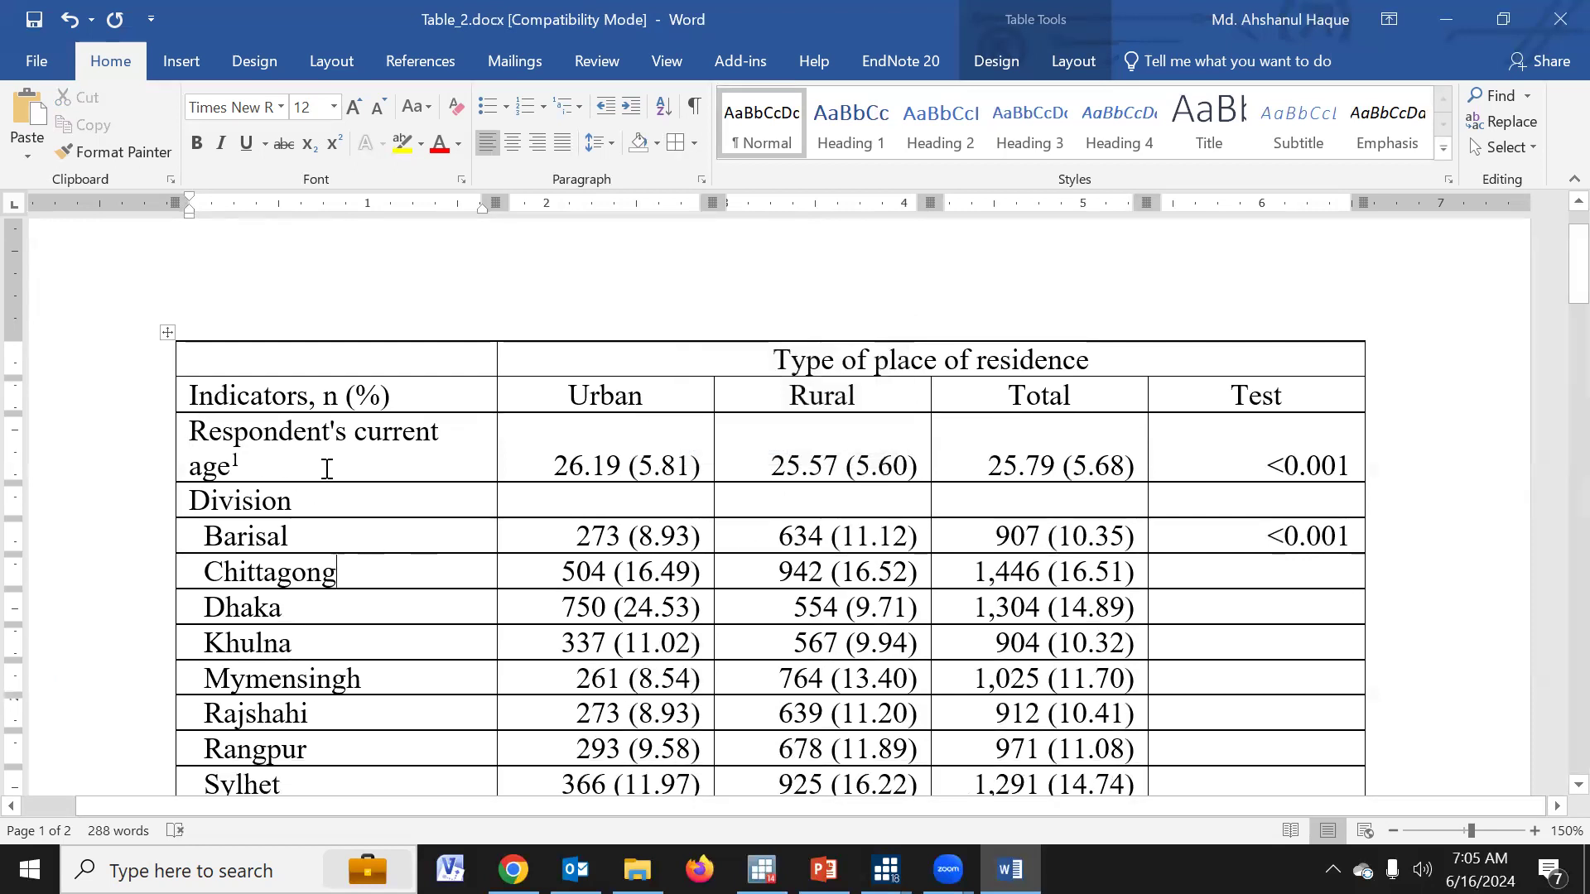
# Insert a blank column to the left of the row label column
pyautogui.click(279, 461)
pyautogui.click(1072, 63)
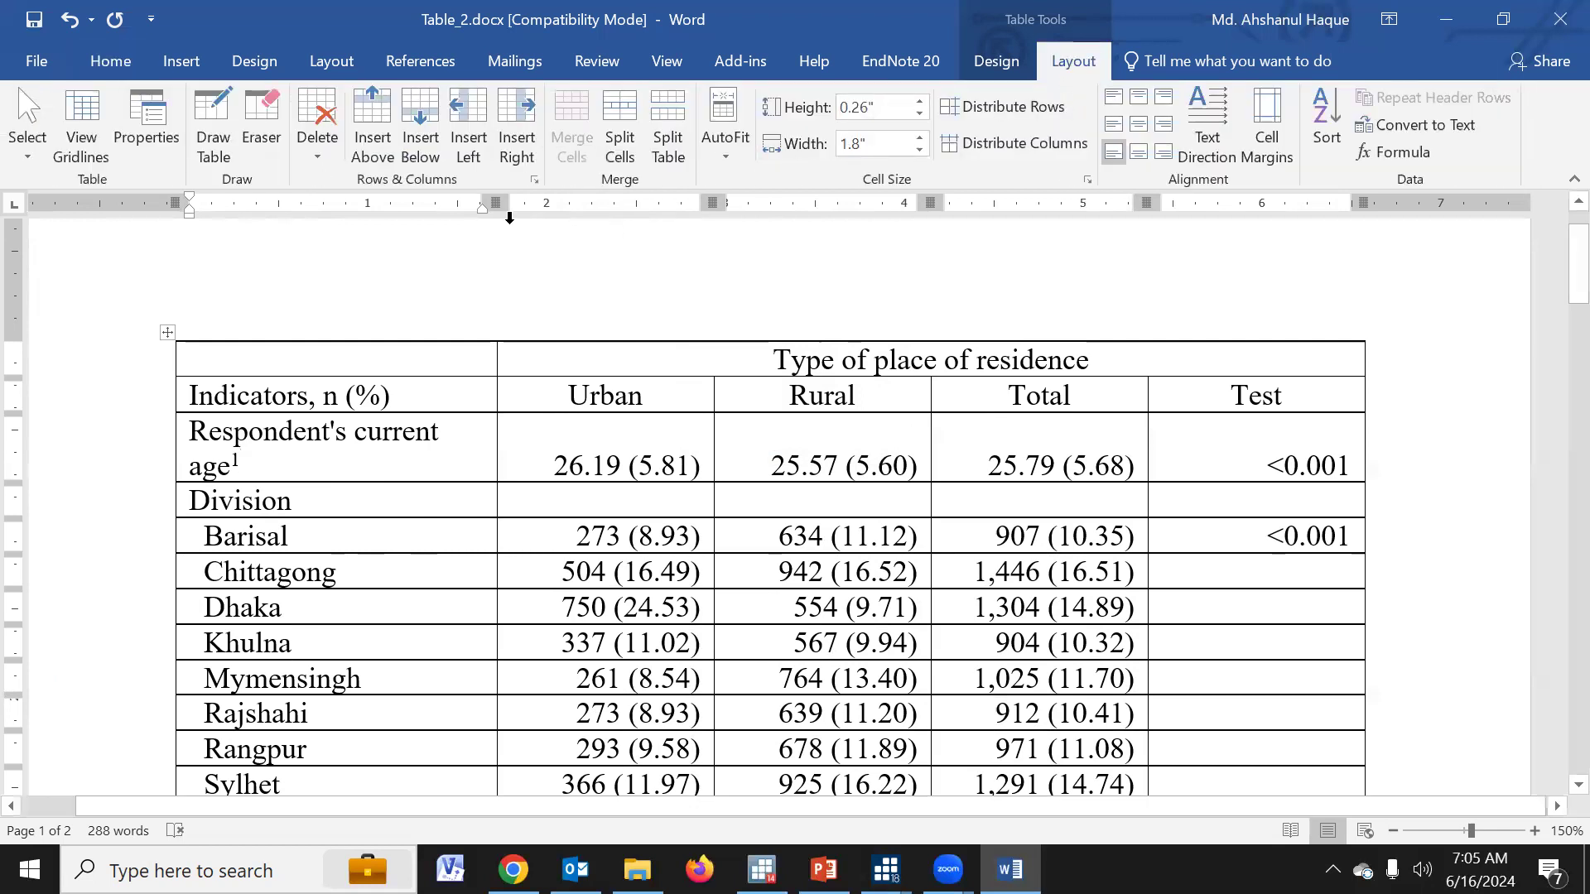
pyautogui.click(468, 141)
# Merge the blank first cell with the label cell in the "Respondent's current age" and Division rows
pyautogui.click(399, 458)
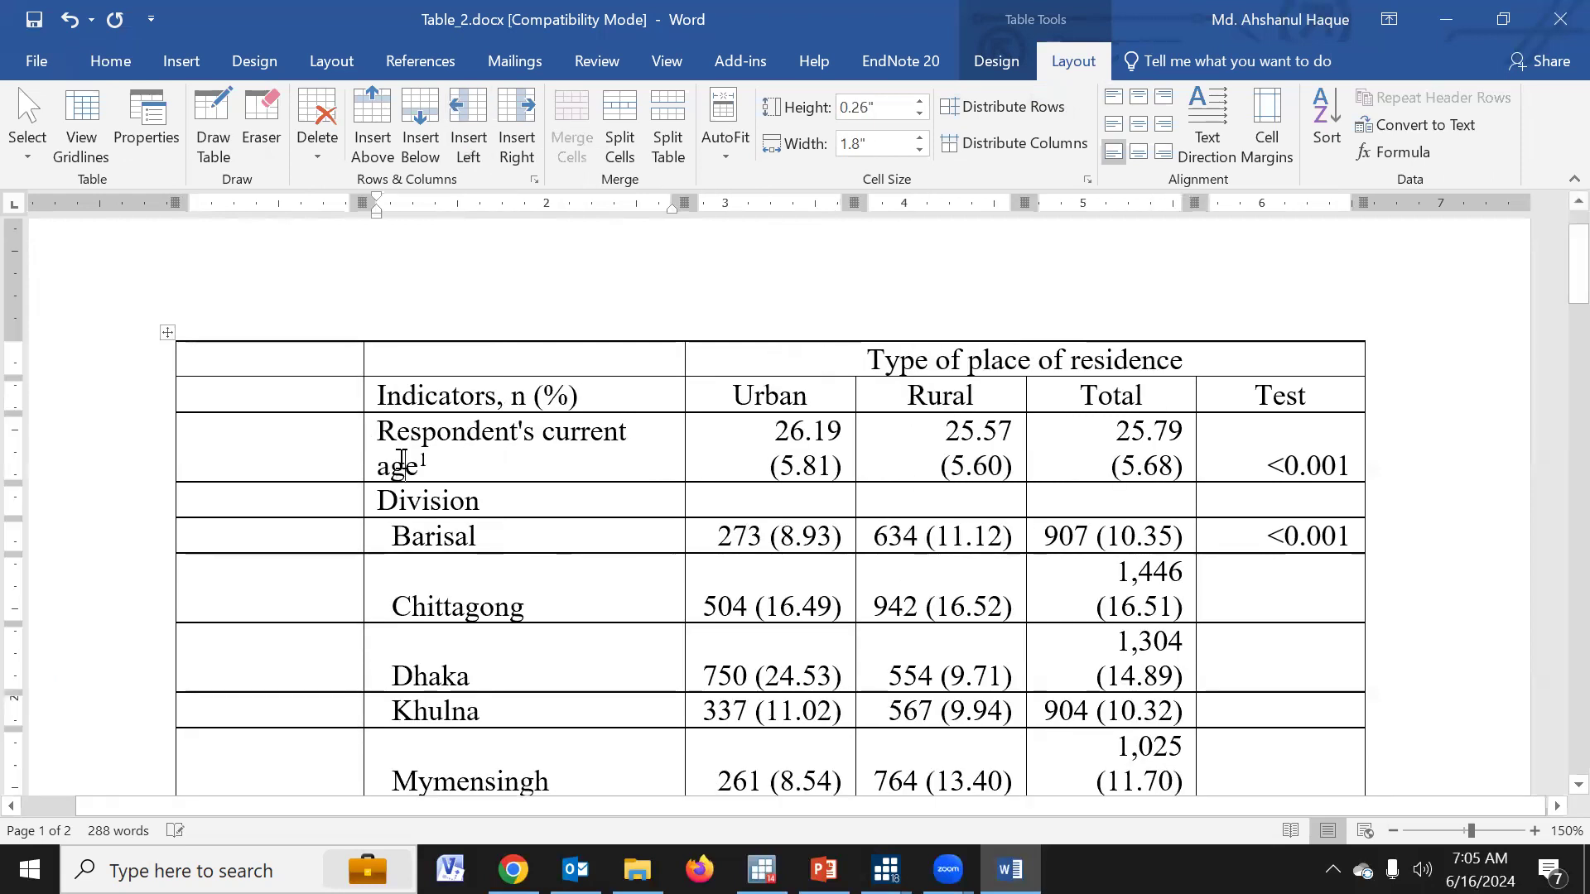
pyautogui.moveTo(379, 440); pyautogui.dragTo(354, 443)
pyautogui.rightClick(334, 429)
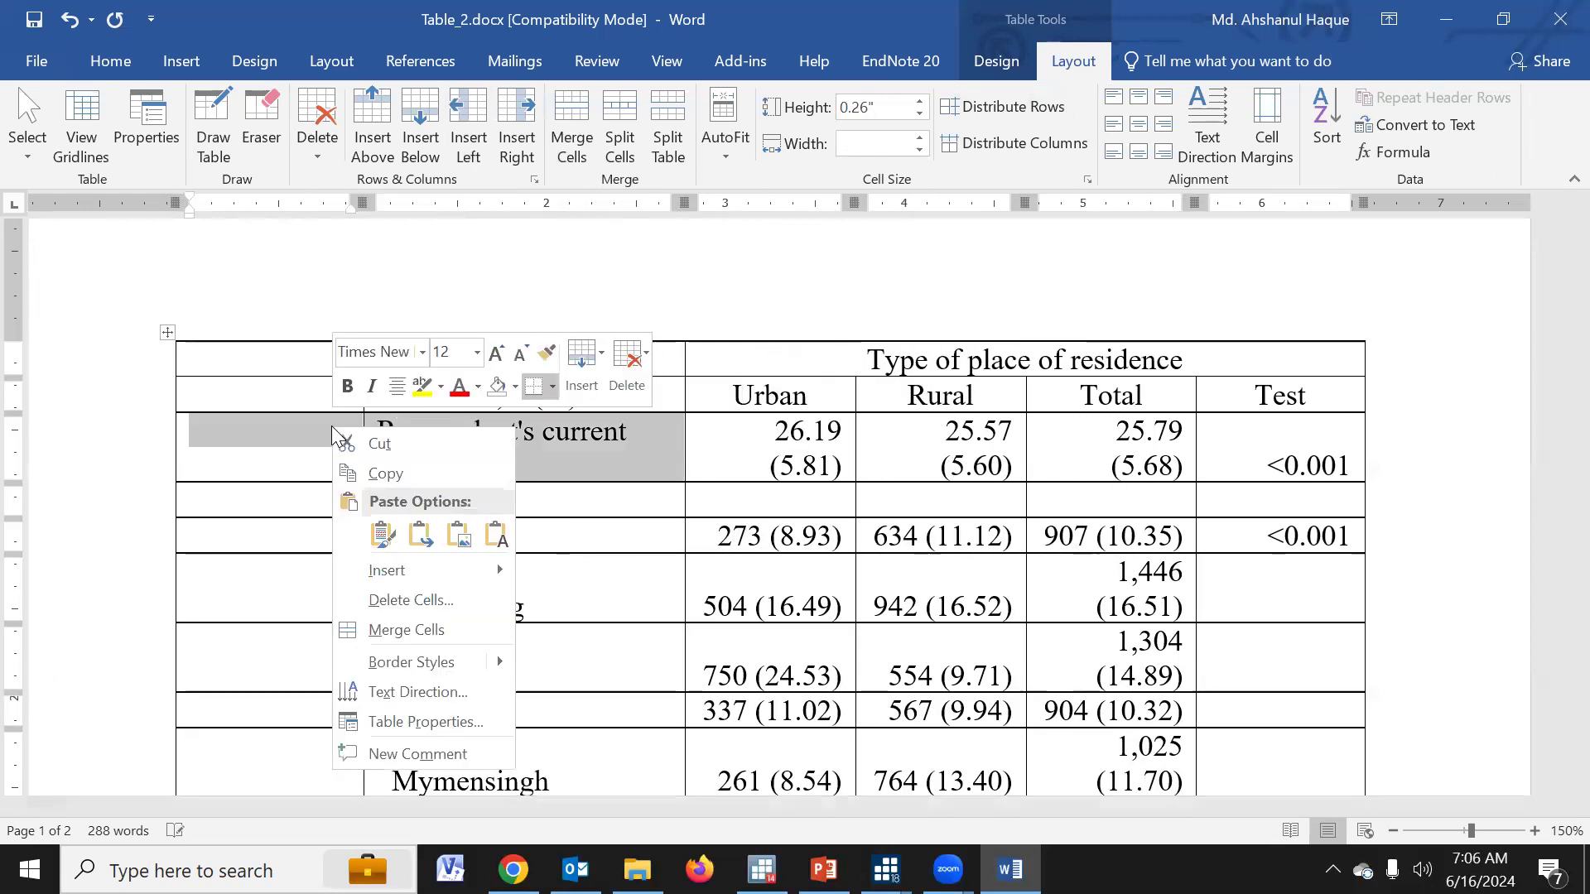
pyautogui.click(409, 631)
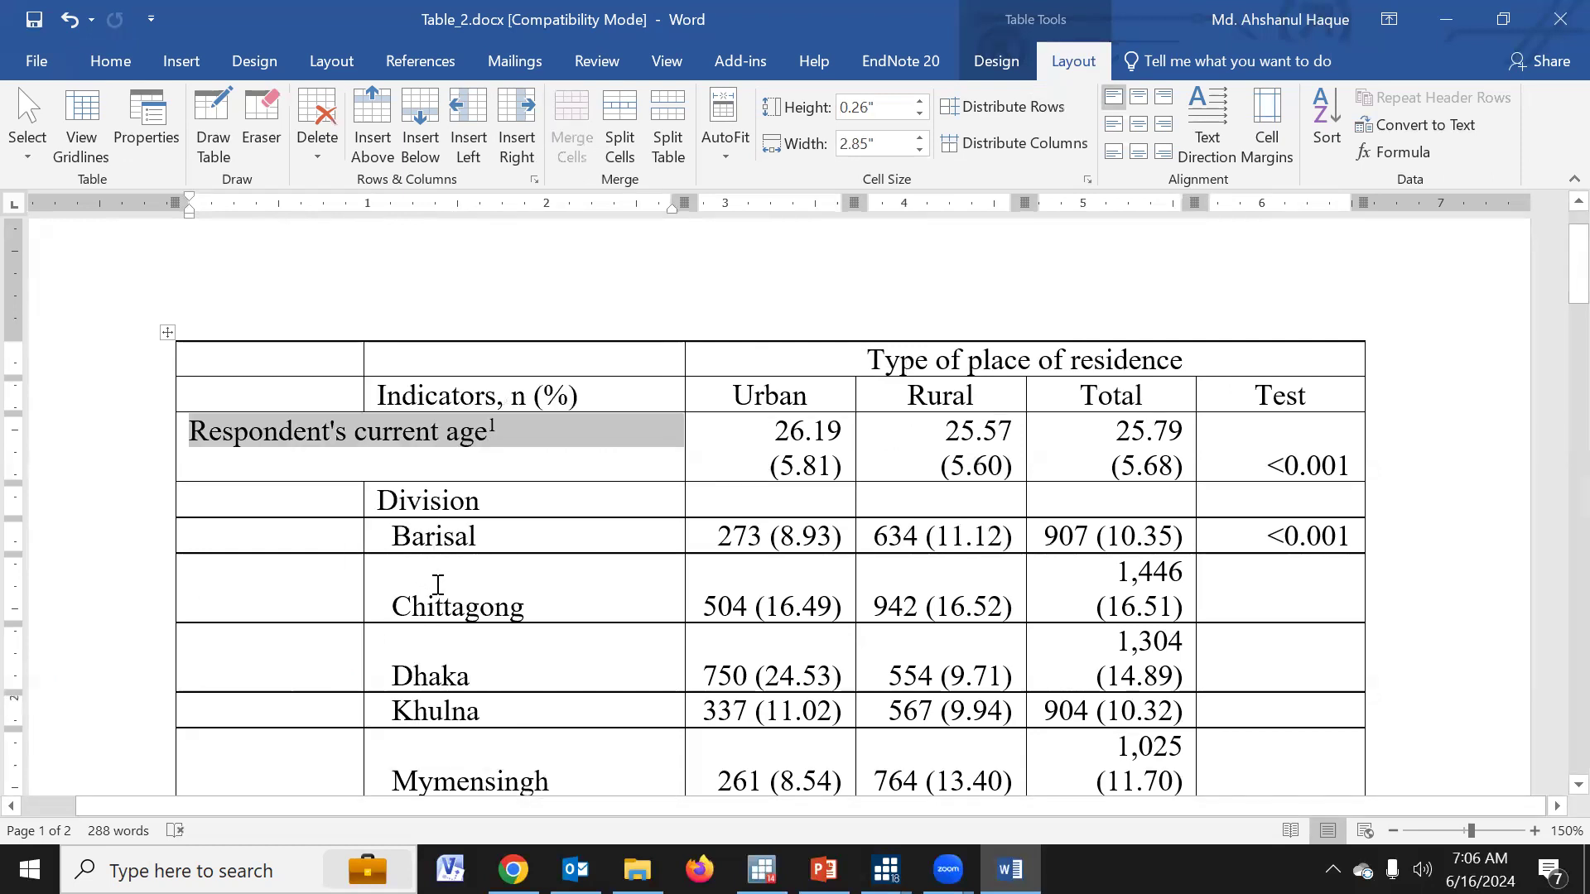
pyautogui.moveTo(361, 499); pyautogui.dragTo(380, 502)
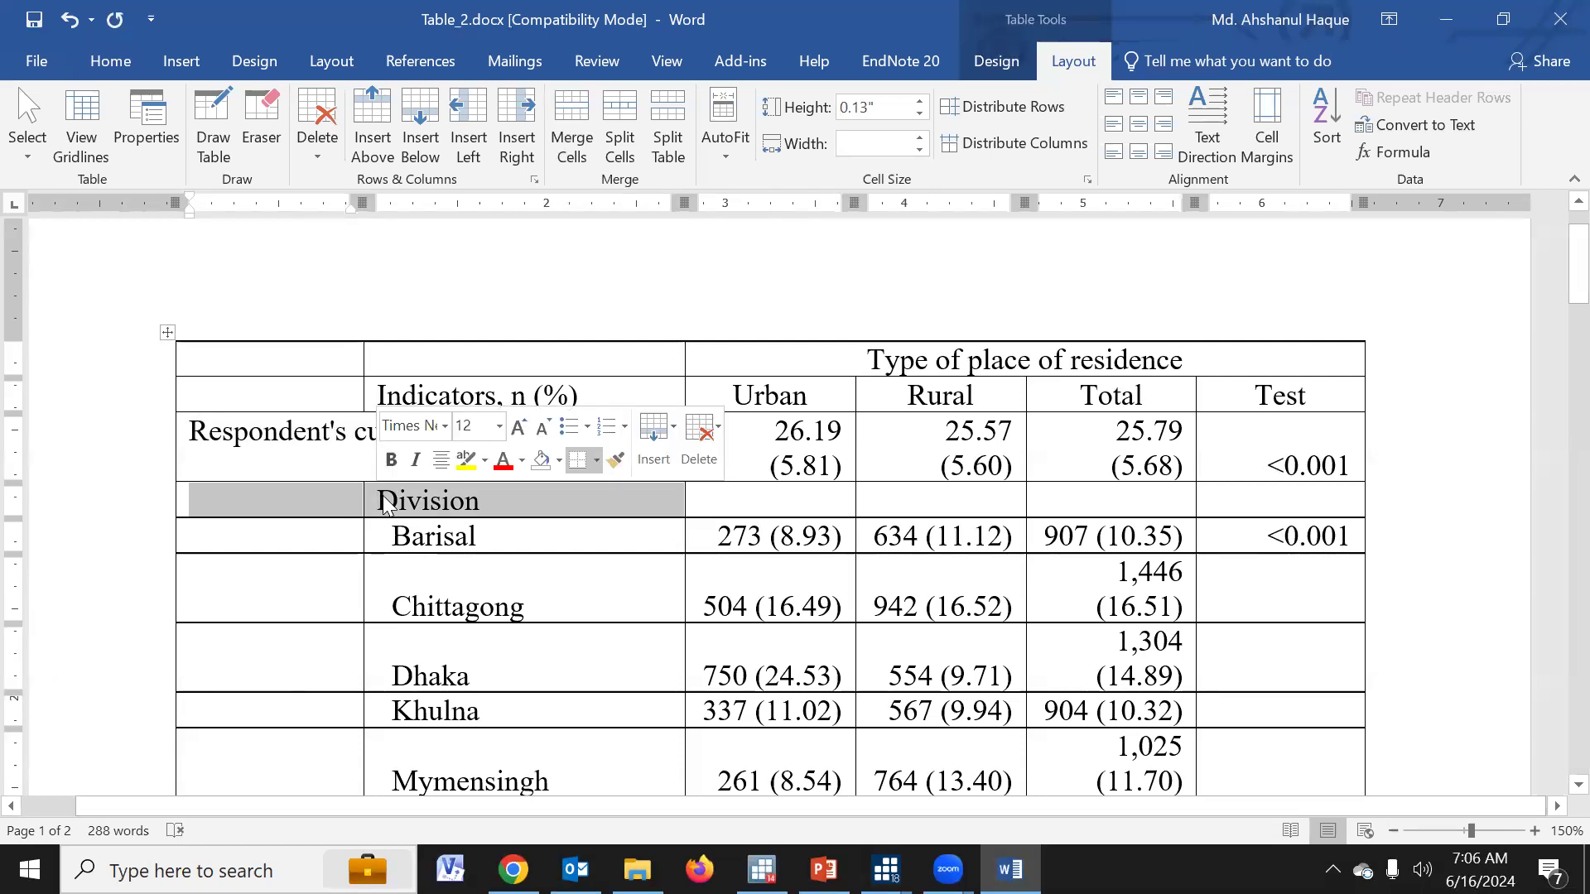
pyautogui.hotkey('alt', 'j')
pyautogui.press('l')
pyautogui.press('m')
# Merge the blank first cell with the label cell in the Wealth index row
pyautogui.scroll(-5, 392, 531)
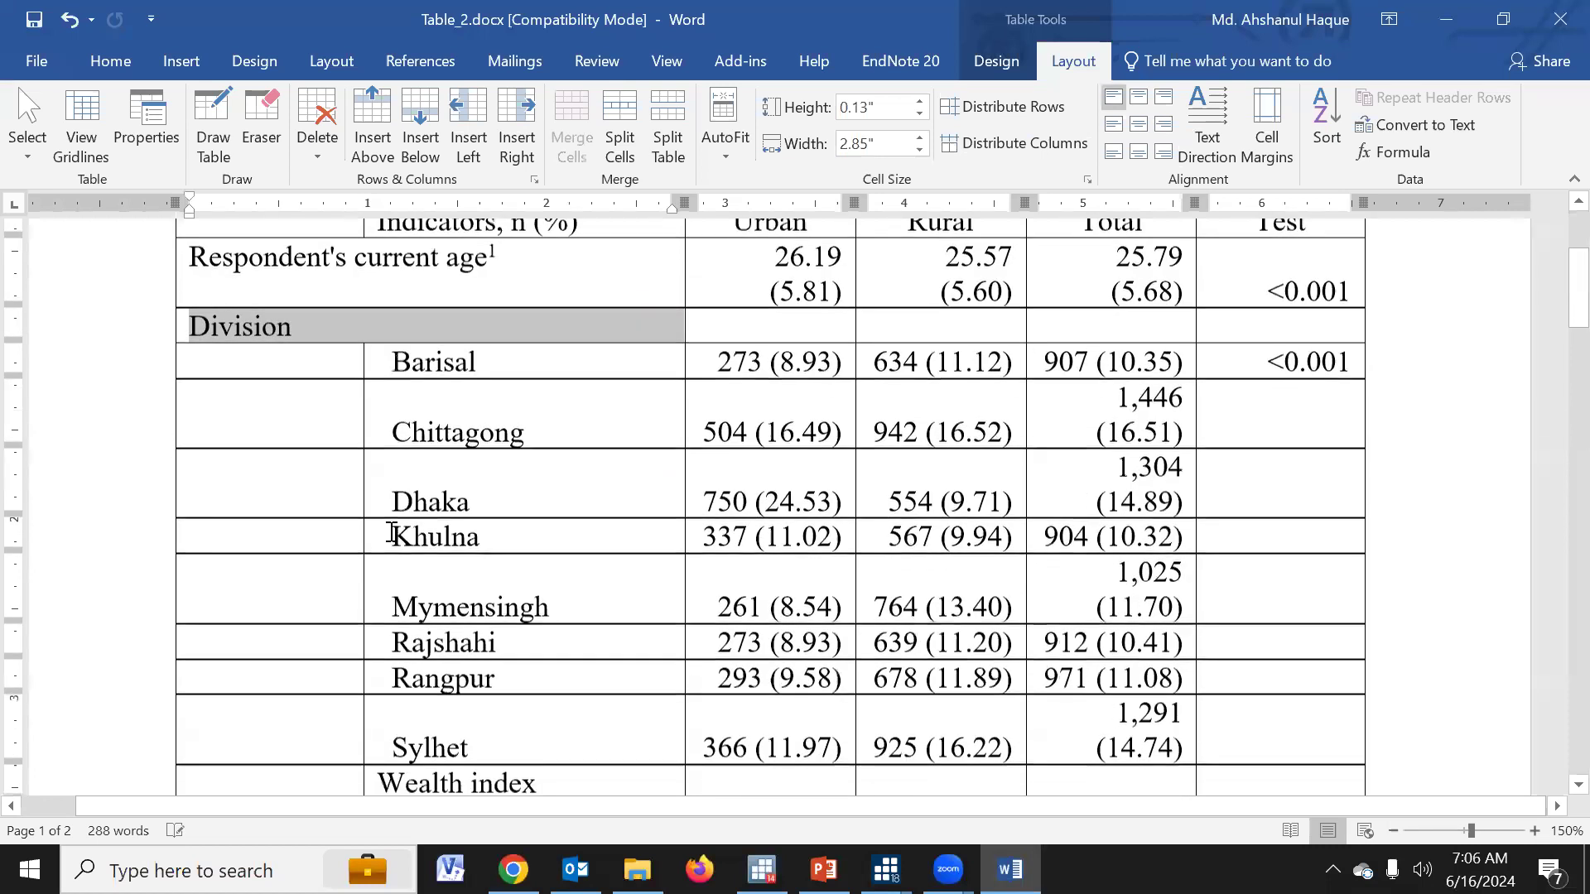
pyautogui.moveTo(360, 509); pyautogui.dragTo(367, 511)
pyautogui.click(339, 509)
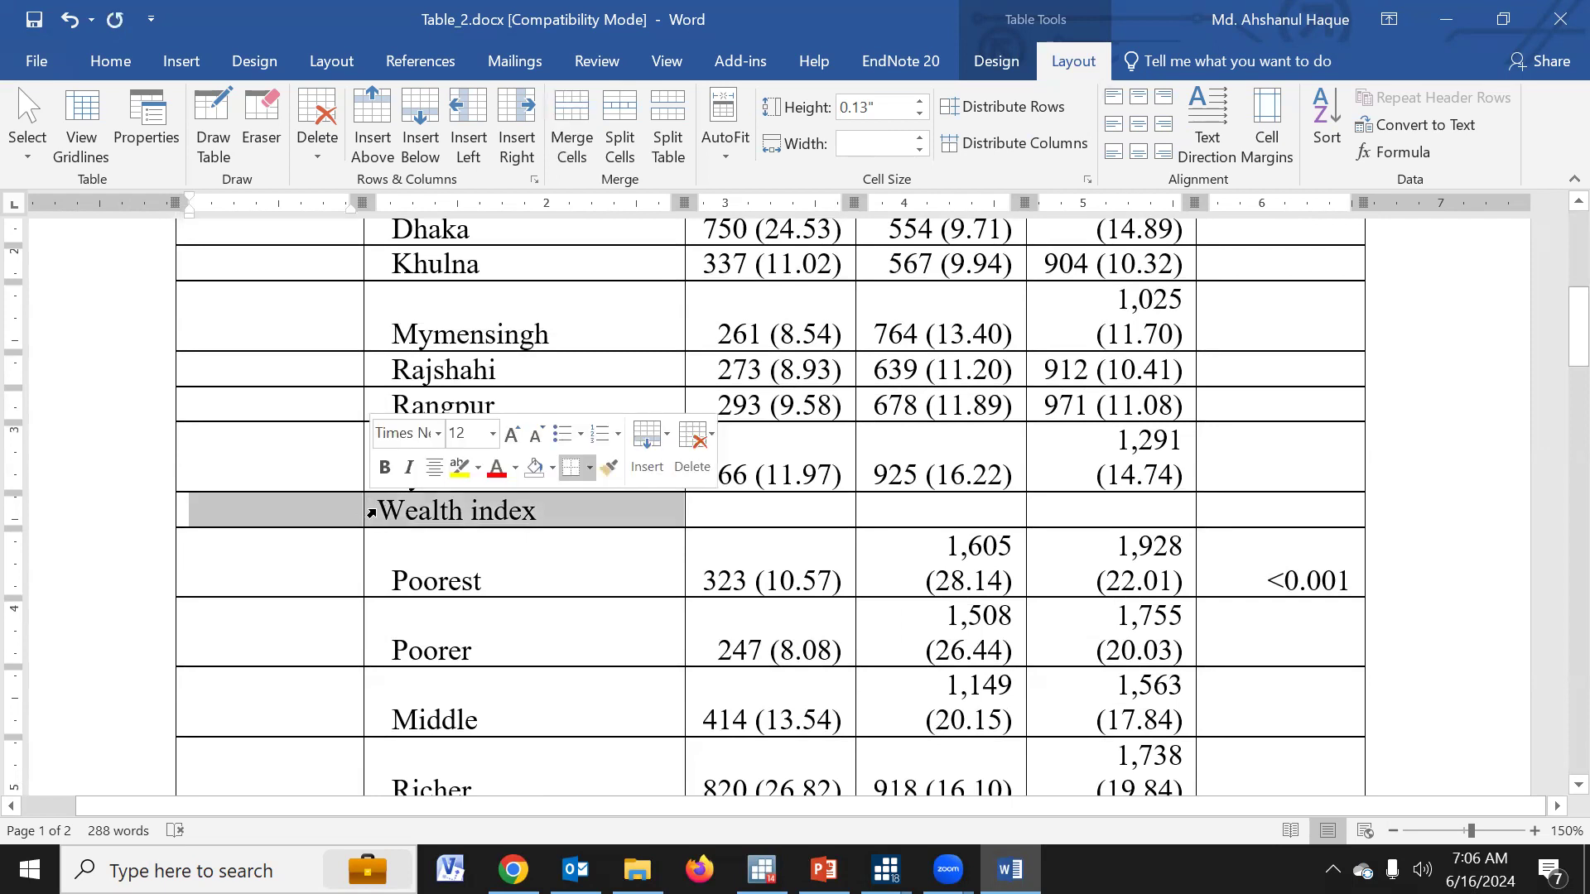
pyautogui.hotkey('alt', 'j')
pyautogui.press('l')
pyautogui.press('m')
# Merge the blank first cell with the label in the Sex of child, Maternal Height, Maternal Weight and Maternal underweight rows
pyautogui.scroll(-5, 378, 523)
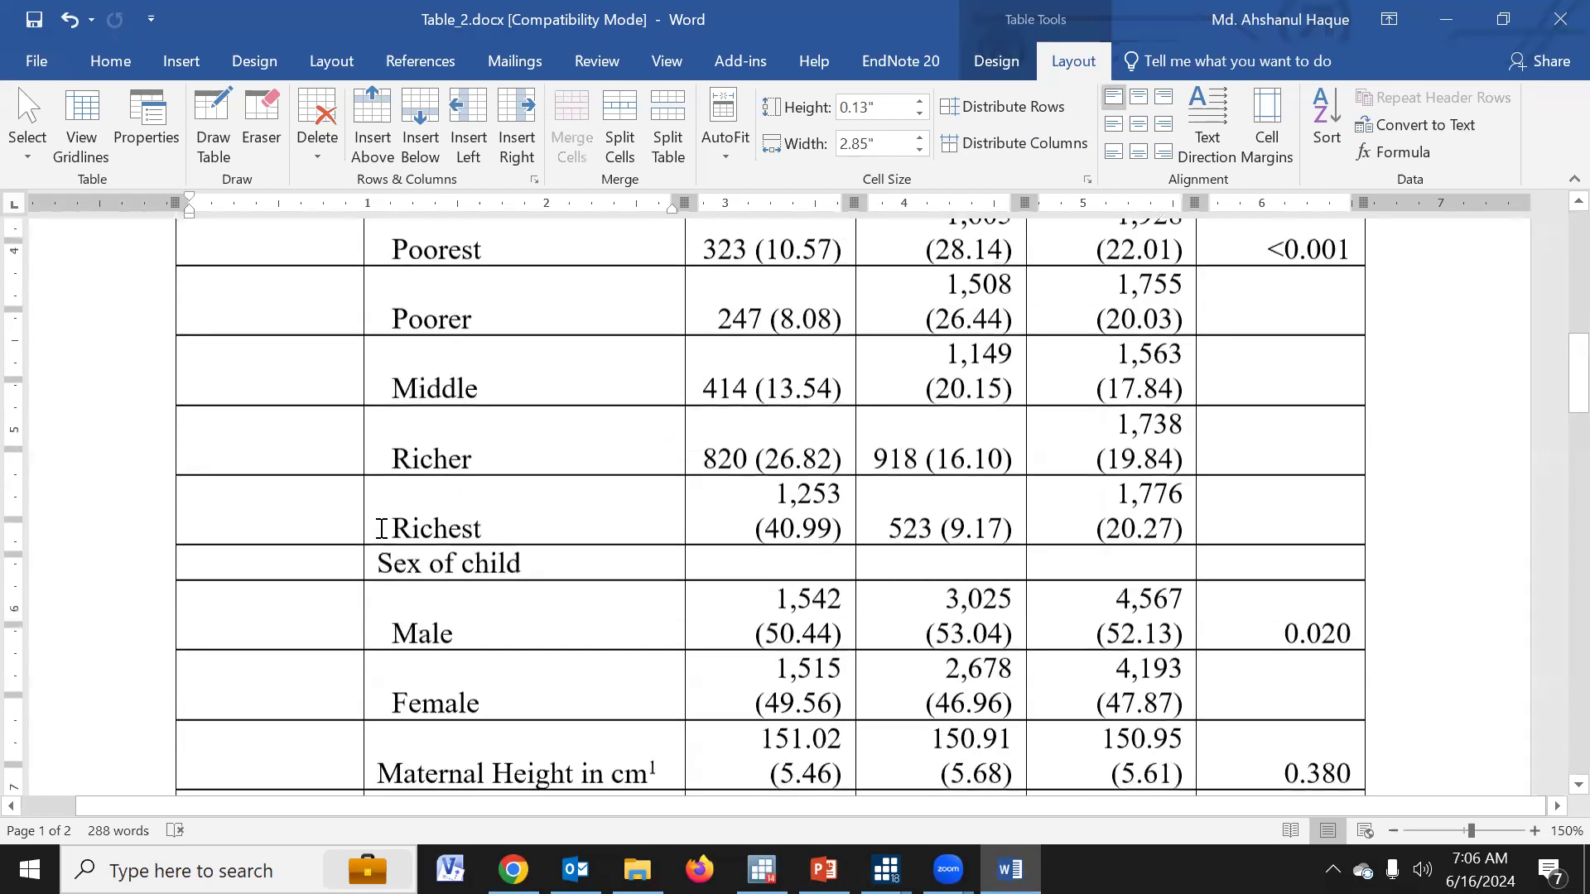
pyautogui.moveTo(348, 531); pyautogui.dragTo(369, 689)
pyautogui.hotkey('alt', 'j')
pyautogui.press('l')
pyautogui.press('m')
pyautogui.scroll(-3, 380, 562)
pyautogui.hotkey('alt', 'j')
pyautogui.press('l')
pyautogui.press('m')
pyautogui.hotkey('alt', 'j')
pyautogui.press('l')
pyautogui.press('m')
pyautogui.hotkey('alt', 'j')
pyautogui.press('l')
pyautogui.press('m')
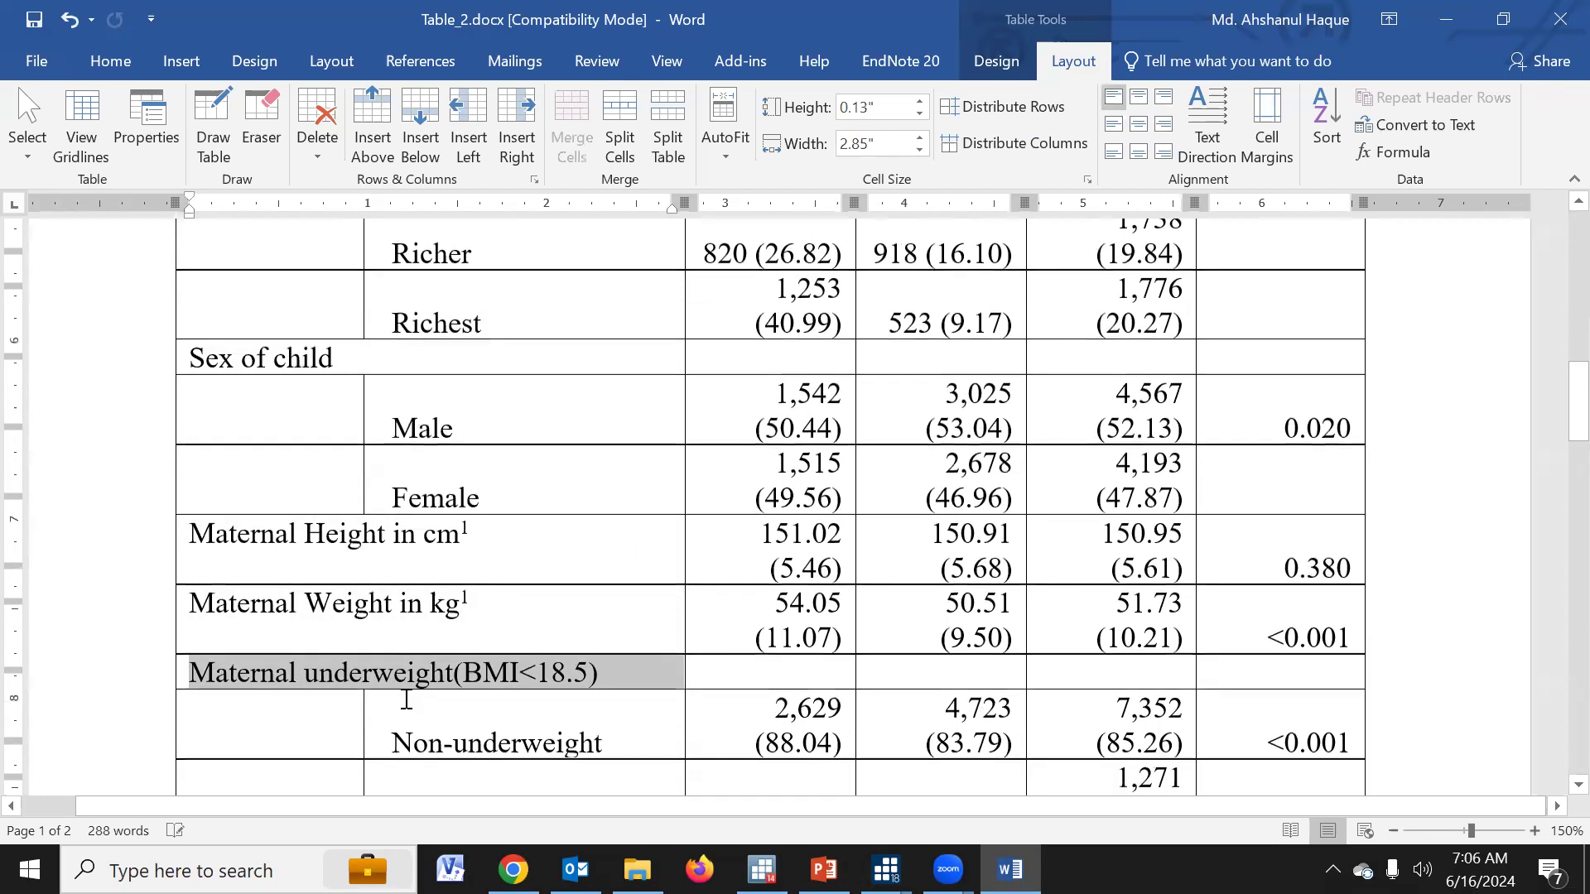
# Merge the blank first cell with the label cell in the Type of toilet facility and Education rows
pyautogui.scroll(-3, 404, 697)
pyautogui.moveTo(354, 568); pyautogui.dragTo(383, 570)
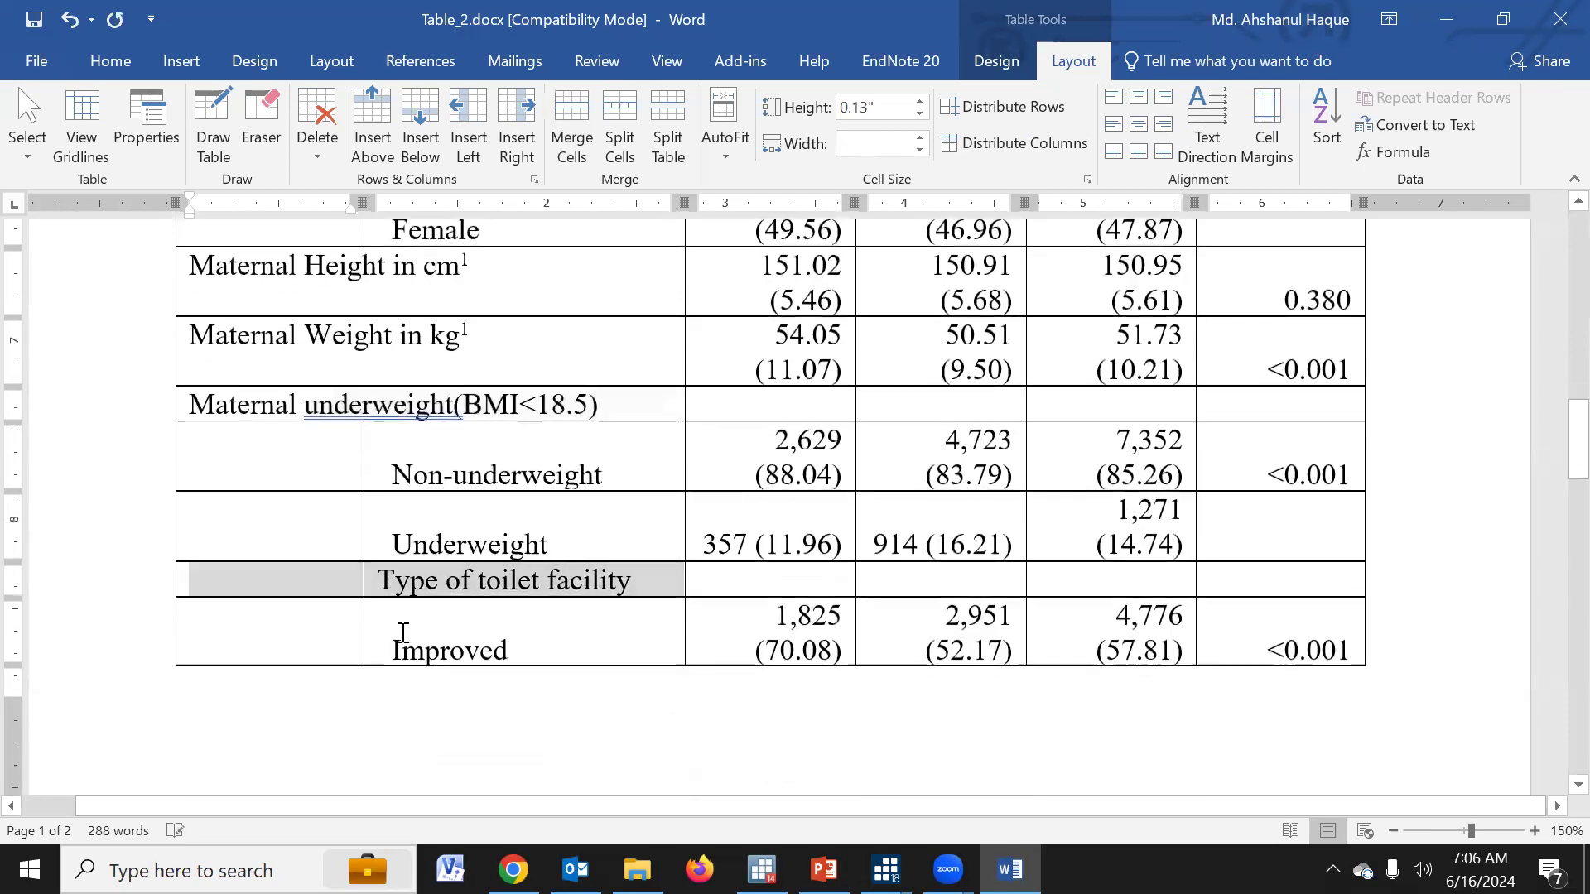
pyautogui.hotkey('alt', 'j')
pyautogui.press('l')
pyautogui.press('m')
pyautogui.scroll(-4, 402, 632)
pyautogui.scroll(-8, 402, 632)
pyautogui.click(352, 638)
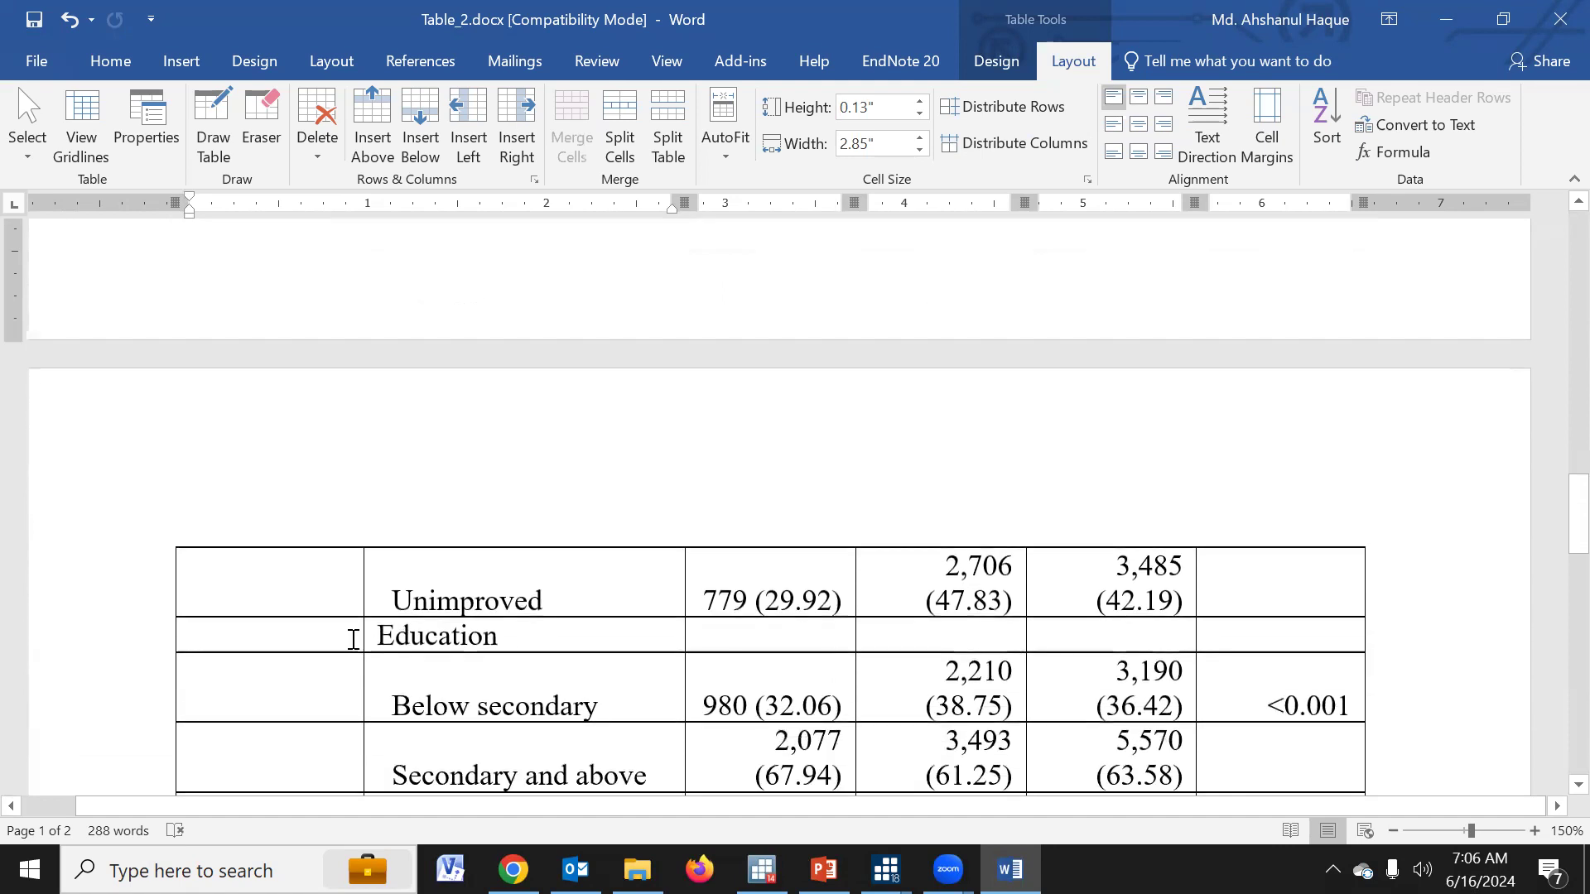
pyautogui.moveTo(377, 635); pyautogui.dragTo(379, 637)
pyautogui.hotkey('alt', 'j')
pyautogui.press('l')
pyautogui.press('m')
# Merge the blank first cell with the label cell in the Attitudes to domestic Violence row
pyautogui.scroll(-5, 387, 674)
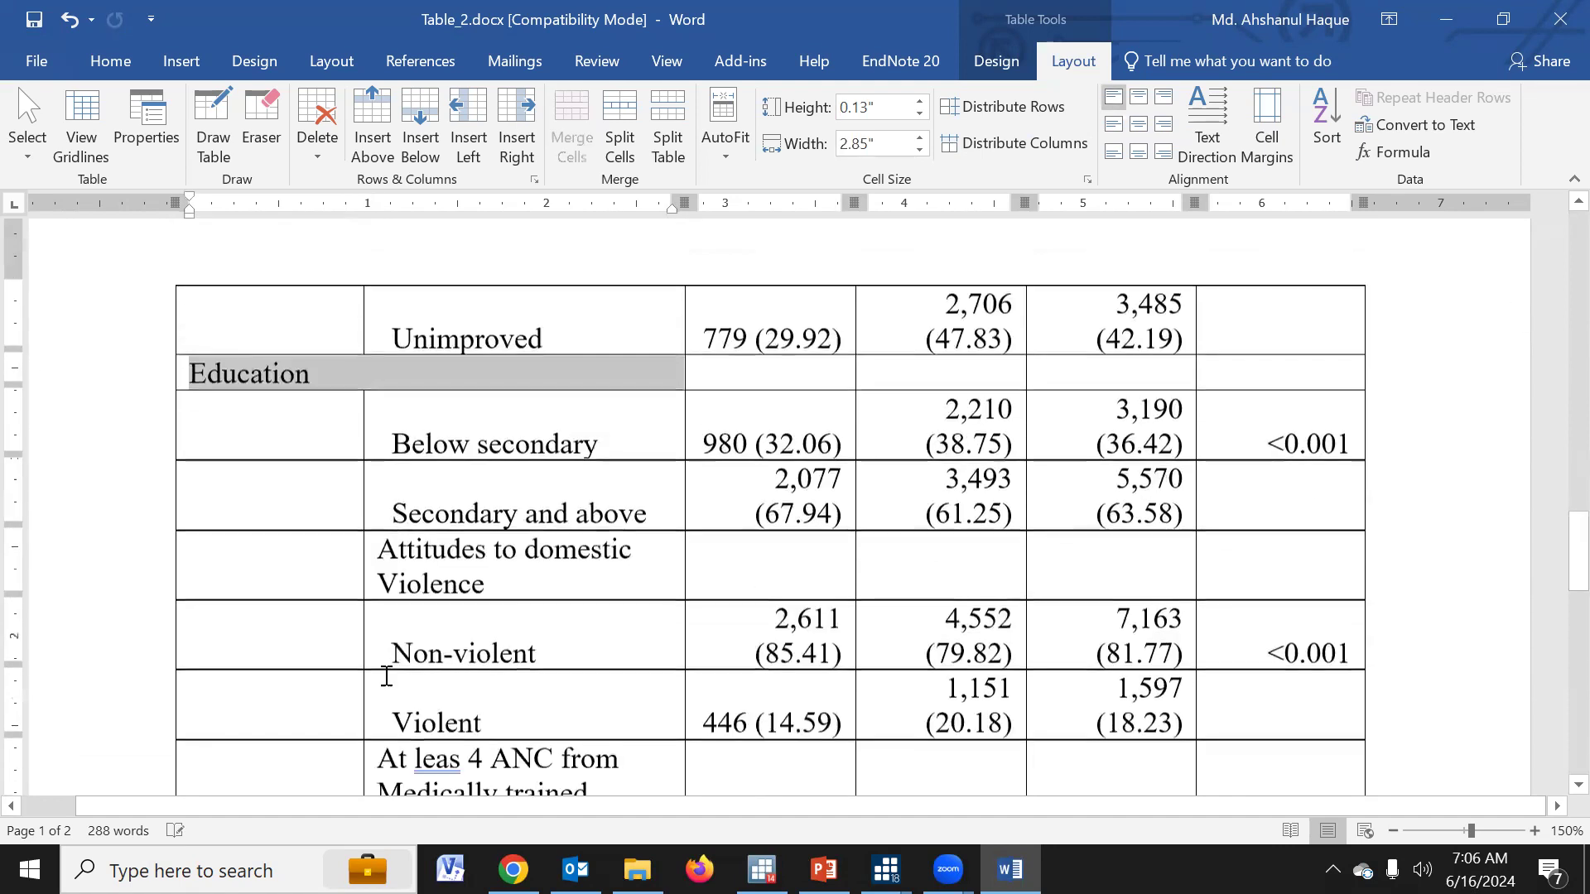
pyautogui.moveTo(352, 573); pyautogui.dragTo(382, 553)
pyautogui.hotkey('alt', 'j')
pyautogui.press('l')
pyautogui.press('m')
# Merge the blank first cell with the "At leas 4 ANC from Medically trained" label and correct its spelling to "At least"
pyautogui.scroll(-3, 370, 622)
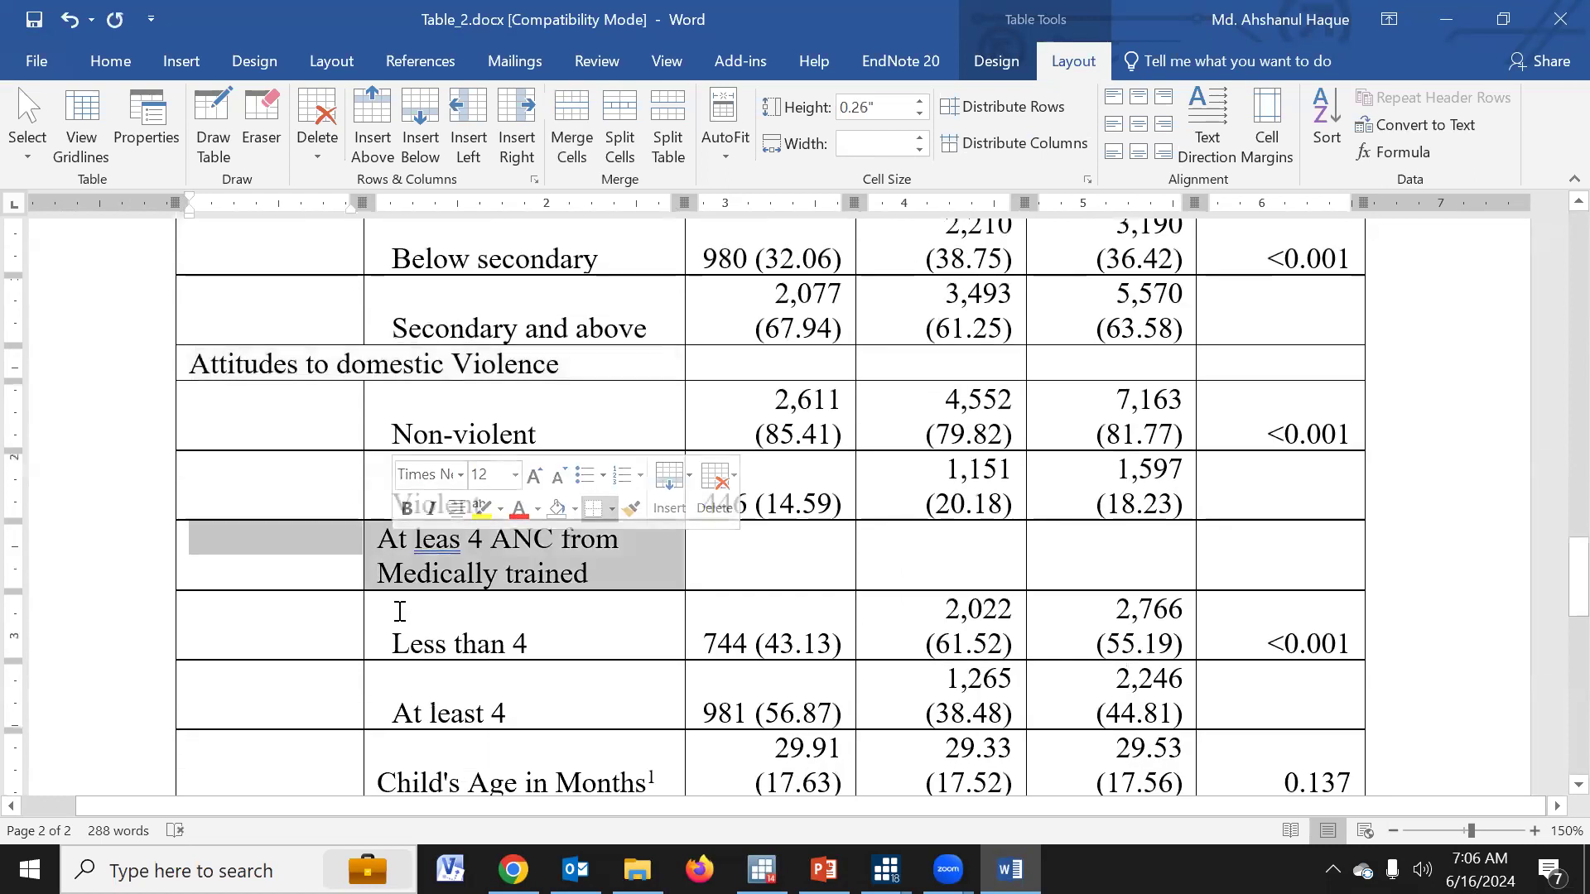
pyautogui.hotkey('alt', 'j')
pyautogui.press('l')
pyautogui.press('m')
pyautogui.click(277, 546)
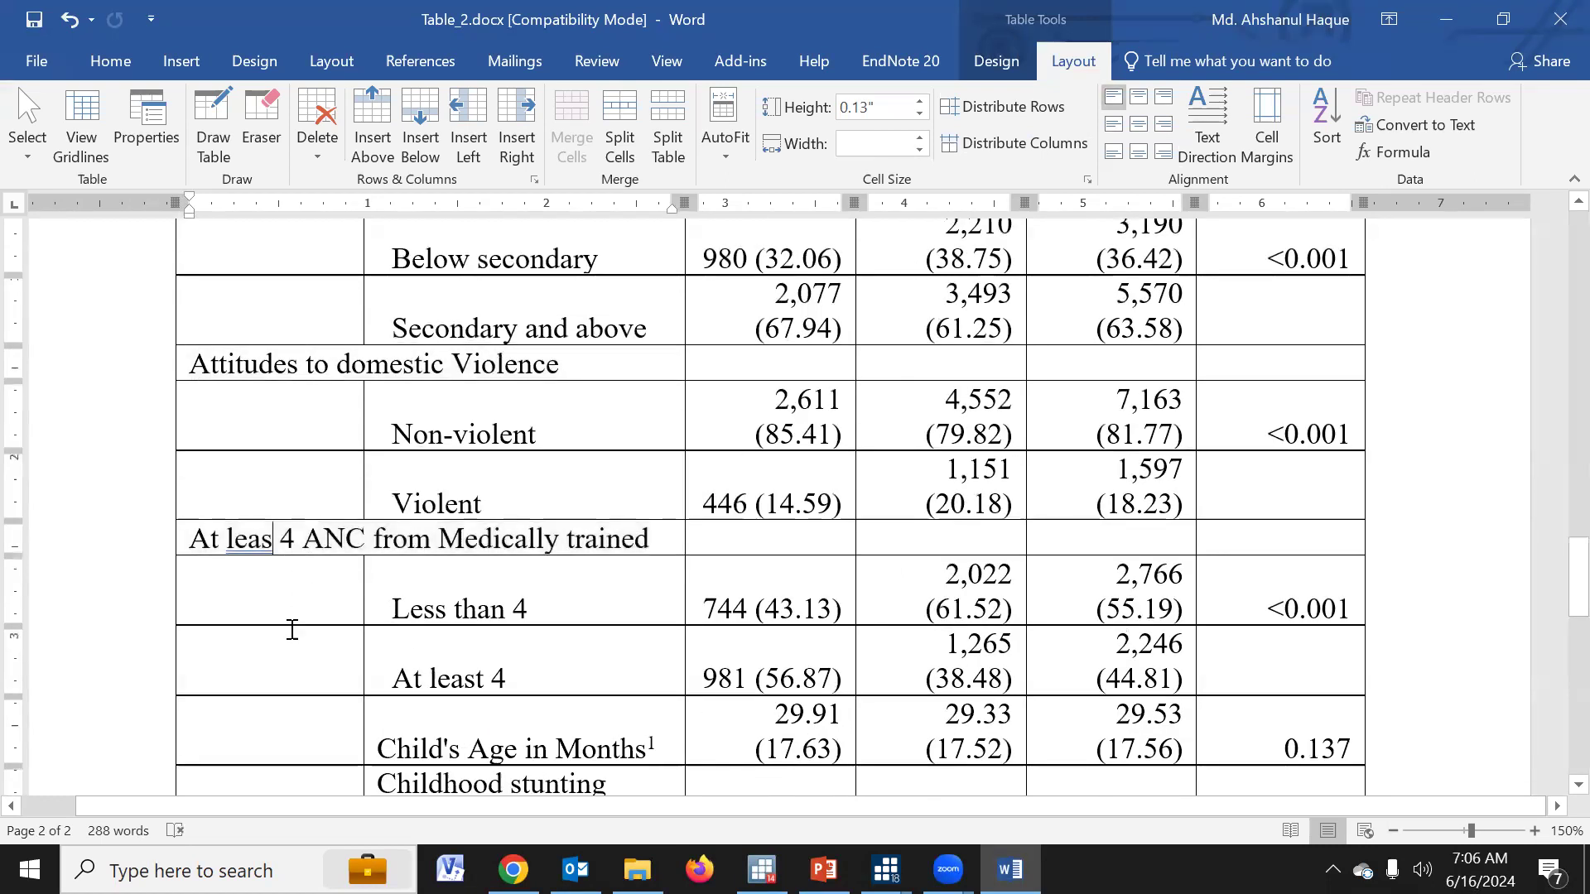
pyautogui.write('t')
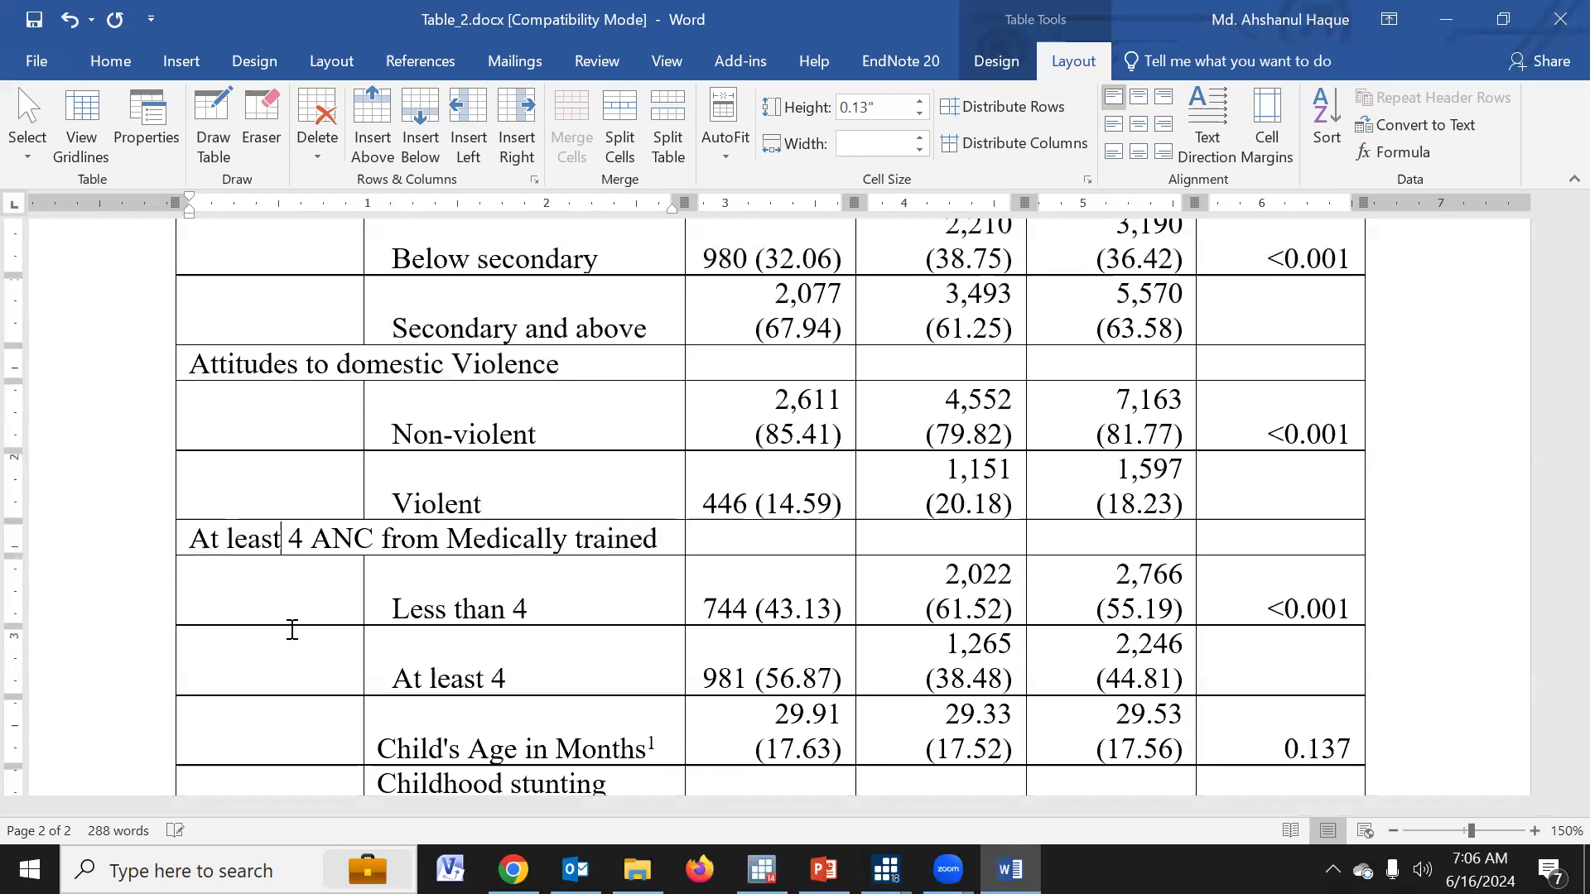
# Merge the blank first cell with the label cell in the Child's Age in Months and Childhood stunting rows
pyautogui.scroll(-1, 292, 629)
pyautogui.moveTo(351, 649)
pyautogui.mouseDown()
pyautogui.moveTo(368, 648)
pyautogui.moveTo(344, 642)
pyautogui.mouseUp()
pyautogui.rightClick(344, 642)
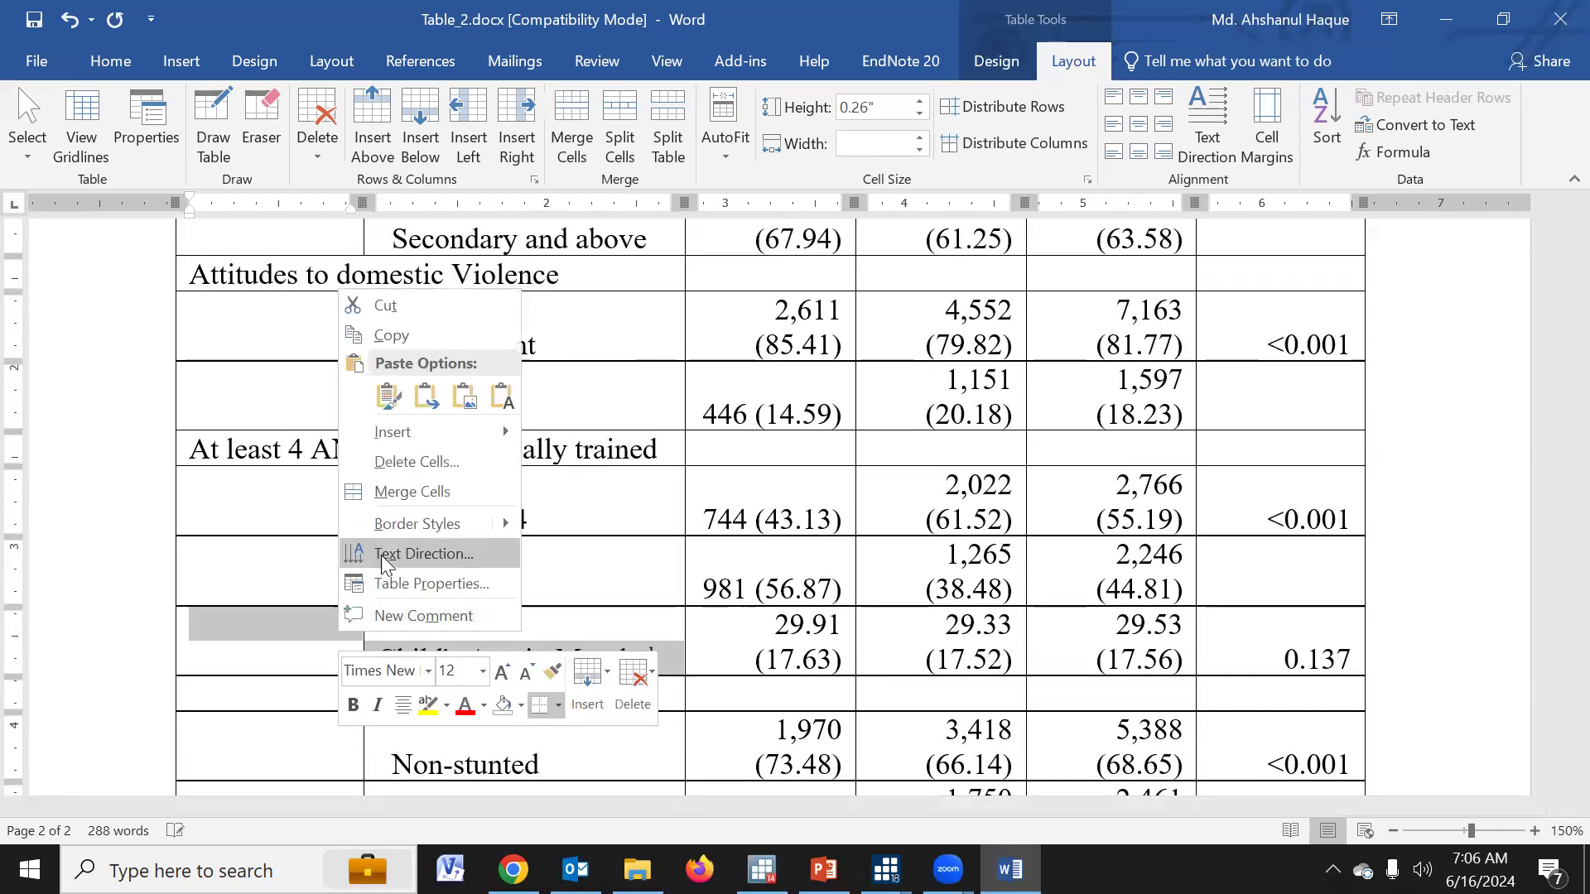
pyautogui.click(411, 491)
pyautogui.scroll(-2, 363, 515)
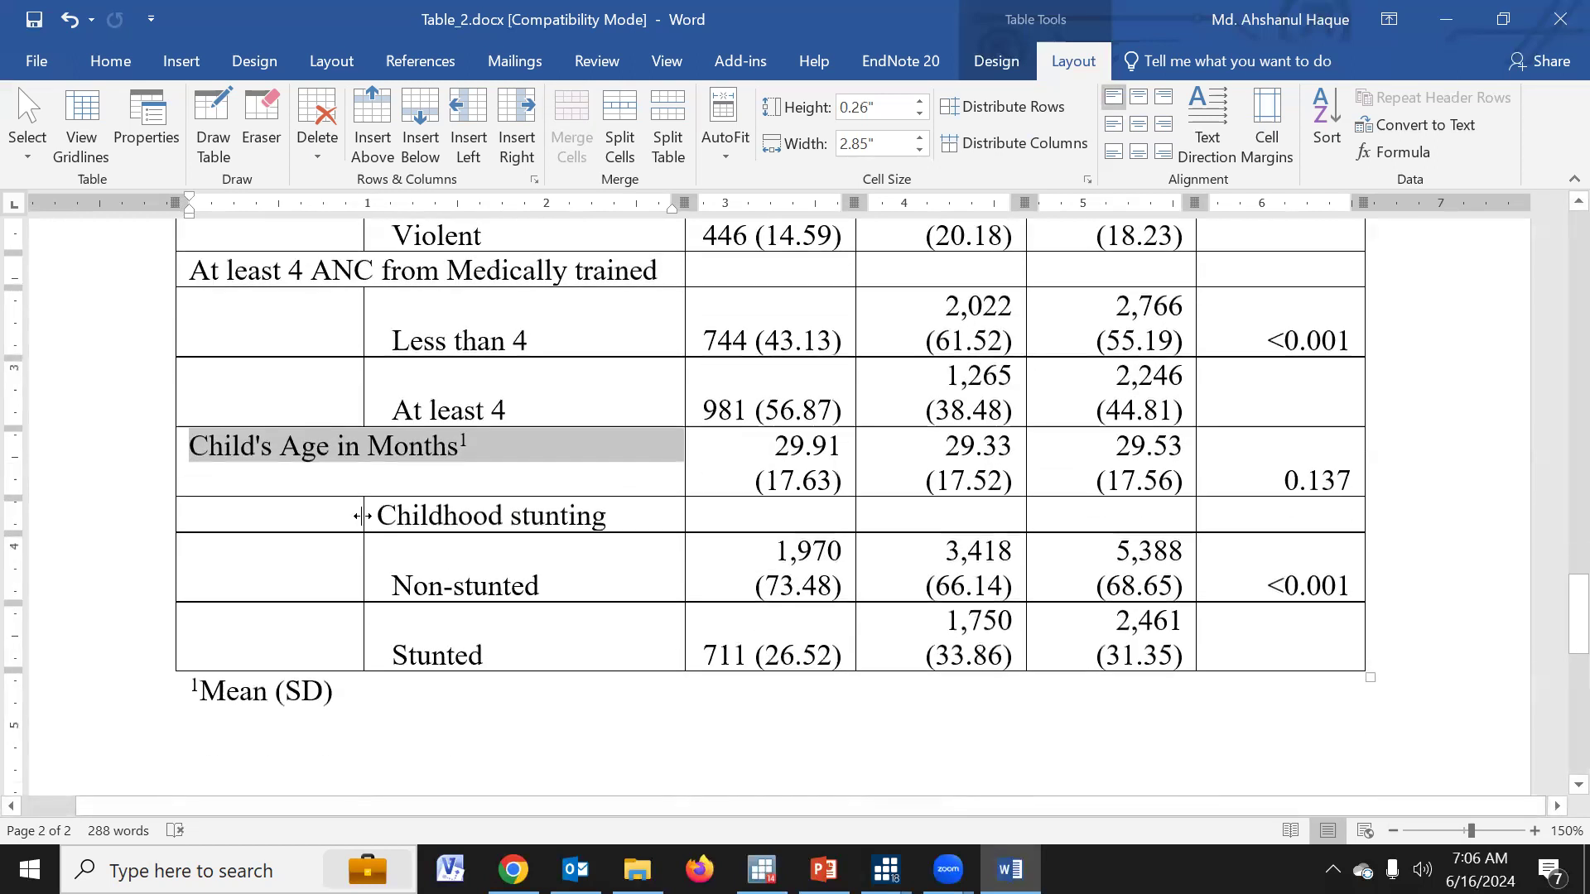
pyautogui.moveTo(353, 515); pyautogui.dragTo(362, 512)
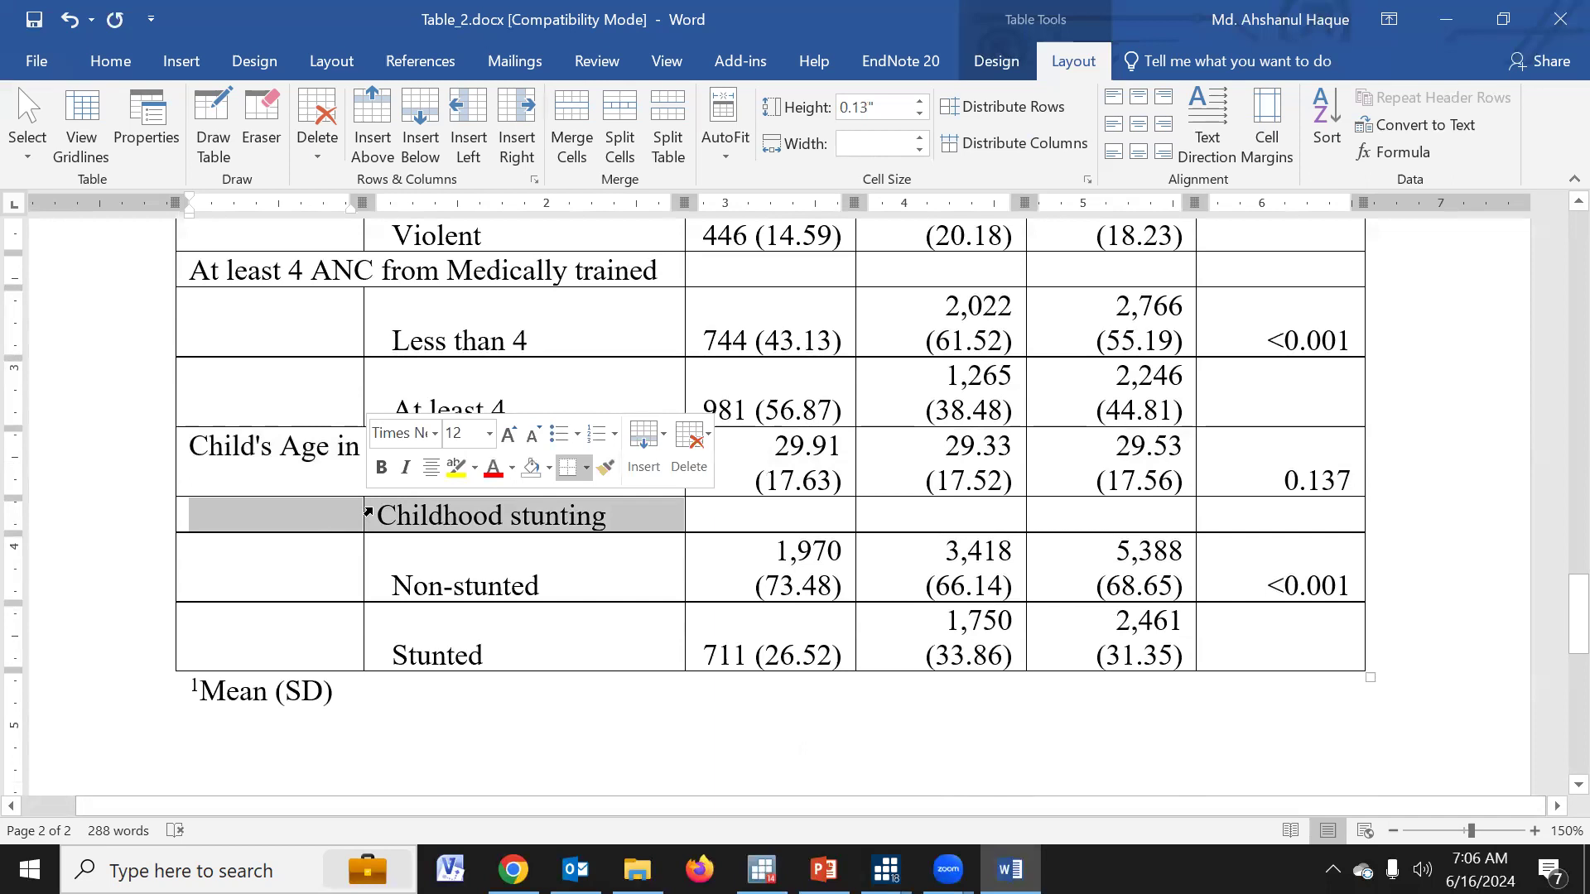
pyautogui.press('F4')
# Narrow the blank first column to a slim indent and reduce the width of the row label column across the whole table
pyautogui.scroll(20, 533, 608)
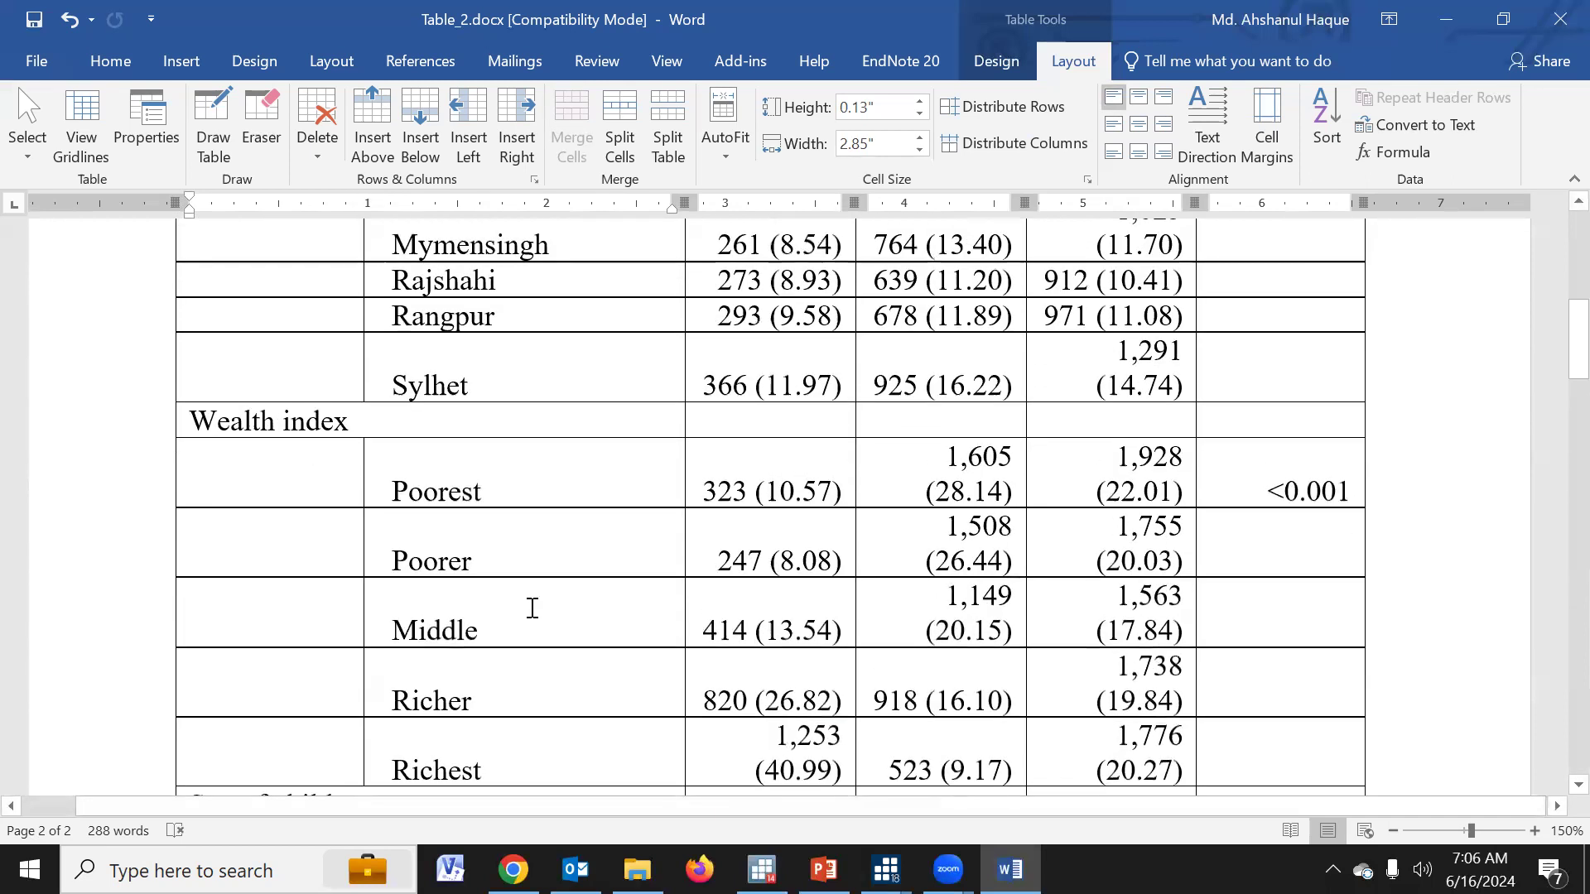
pyautogui.scroll(8, 532, 609)
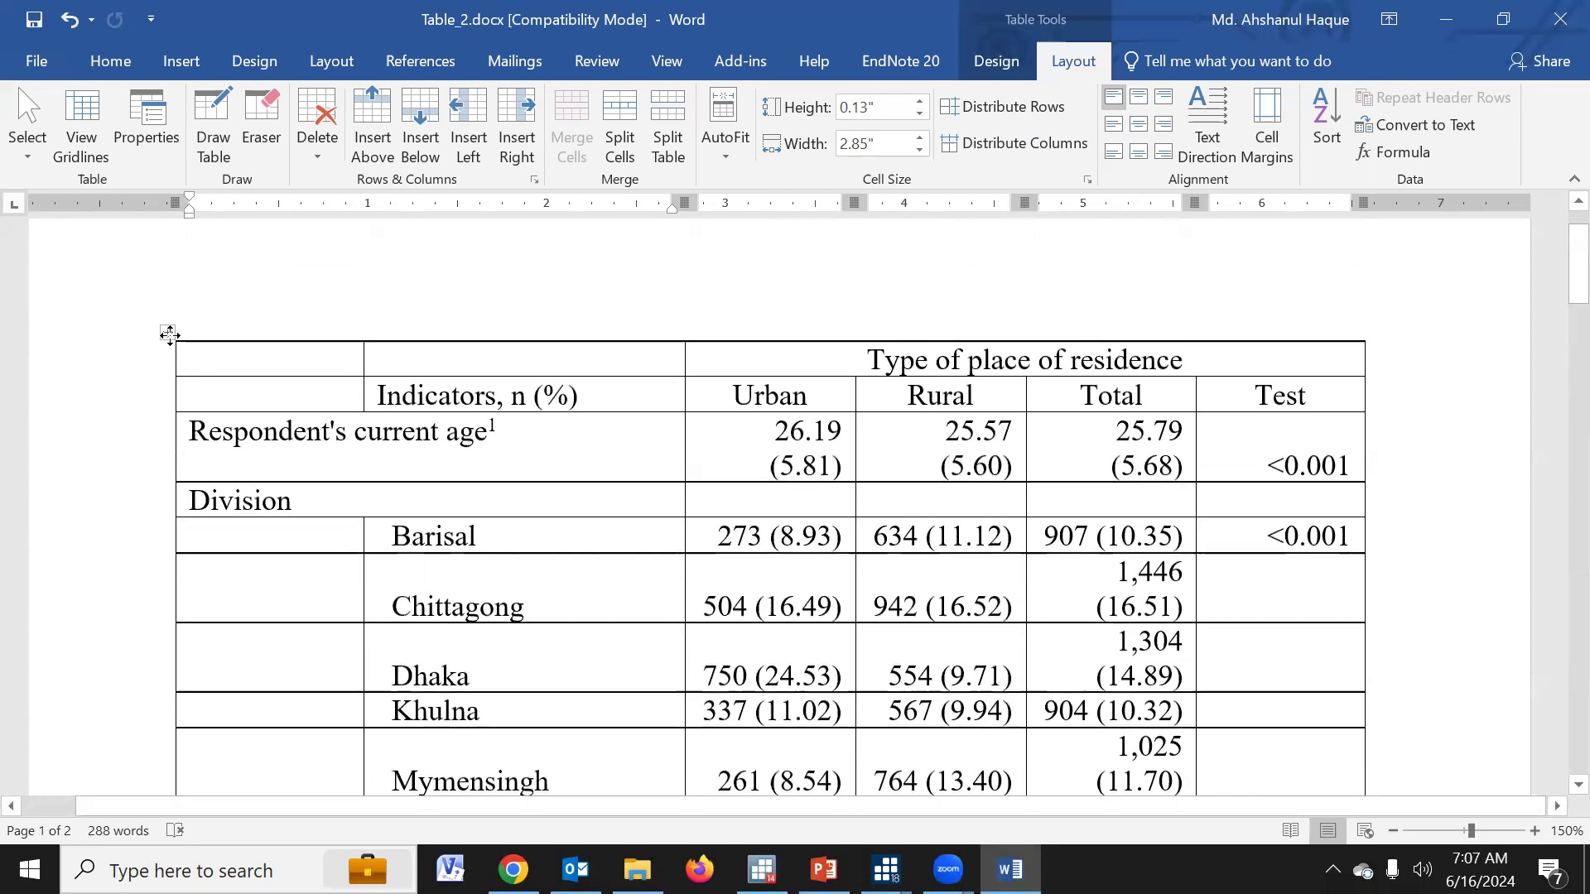
pyautogui.click(167, 334)
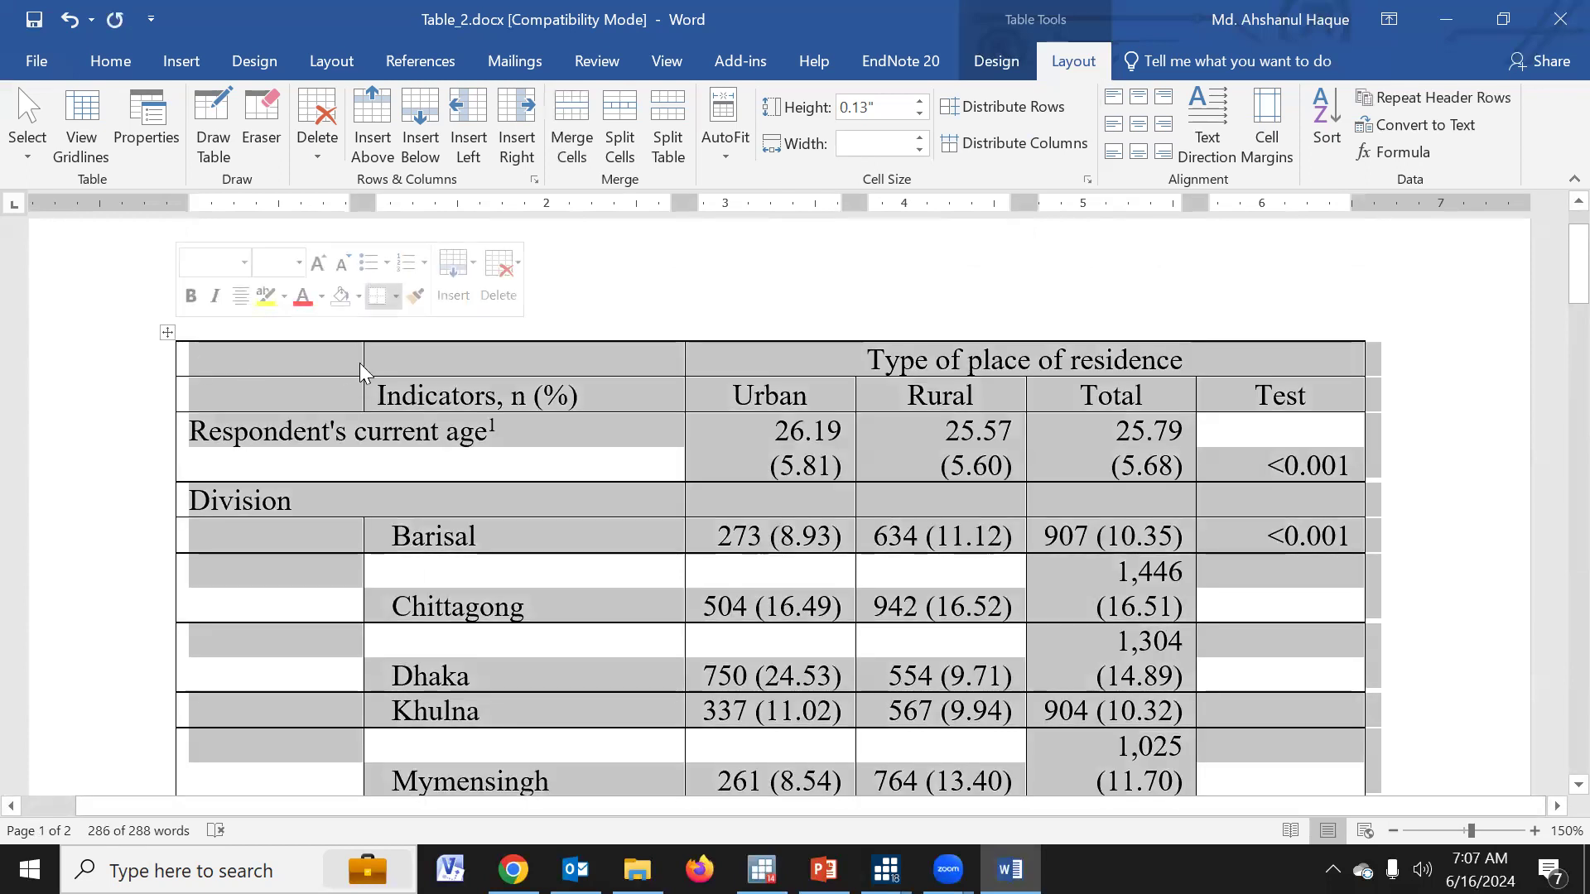
pyautogui.moveTo(362, 362); pyautogui.dragTo(234, 369)
pyautogui.moveTo(683, 507); pyautogui.dragTo(546, 507)
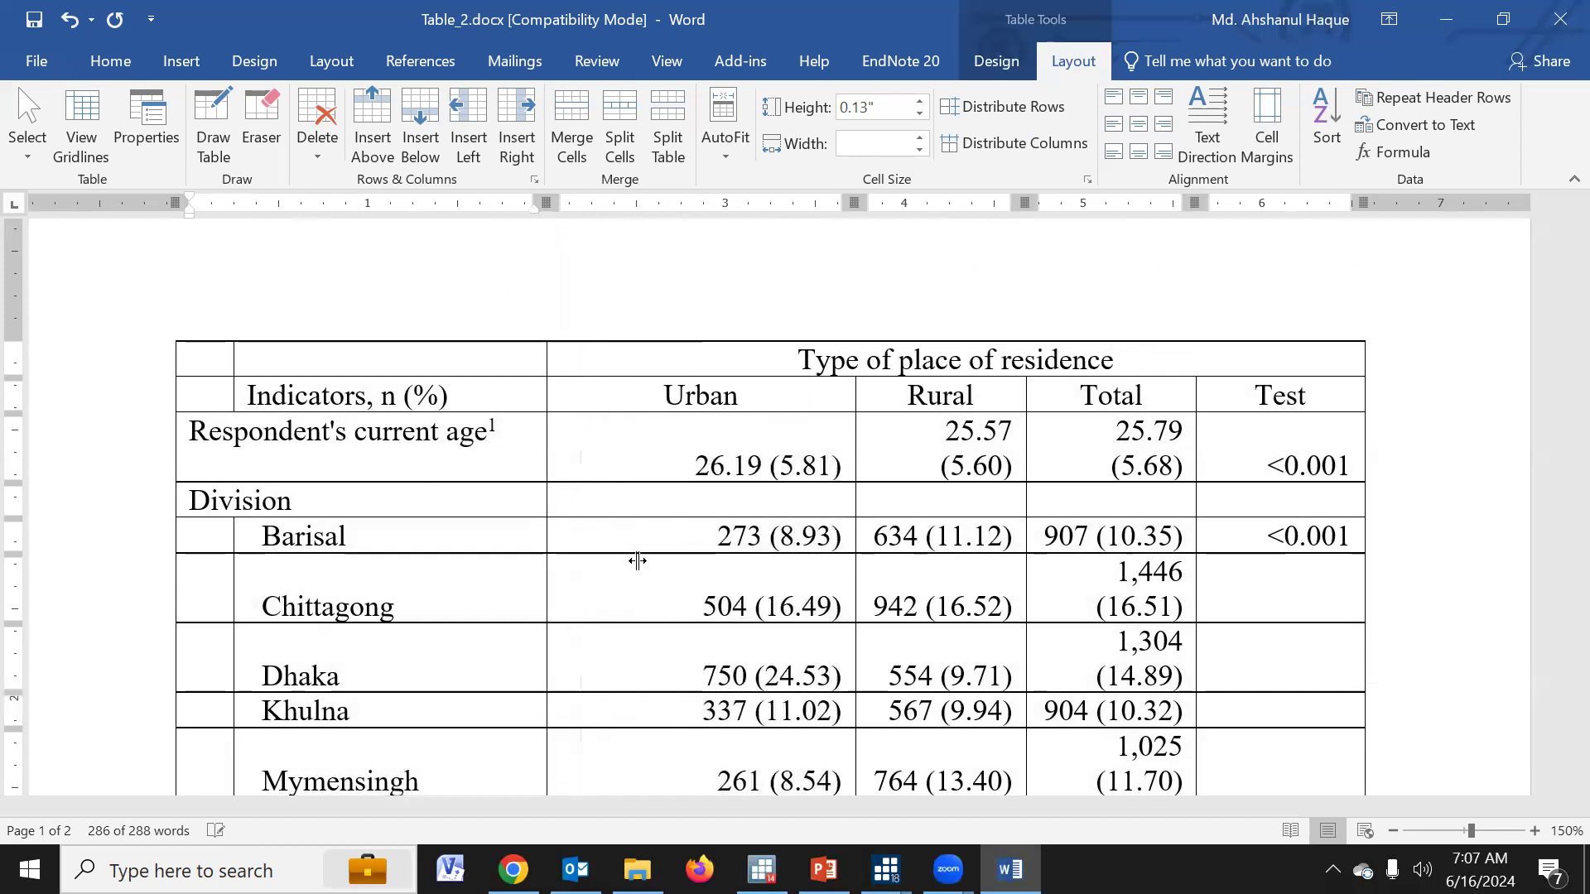
# Resize the Urban, Rural and Total columns so every value fits on one line, and narrow the Test column to about 0.76 inches
pyautogui.moveTo(855, 592); pyautogui.dragTo(747, 584)
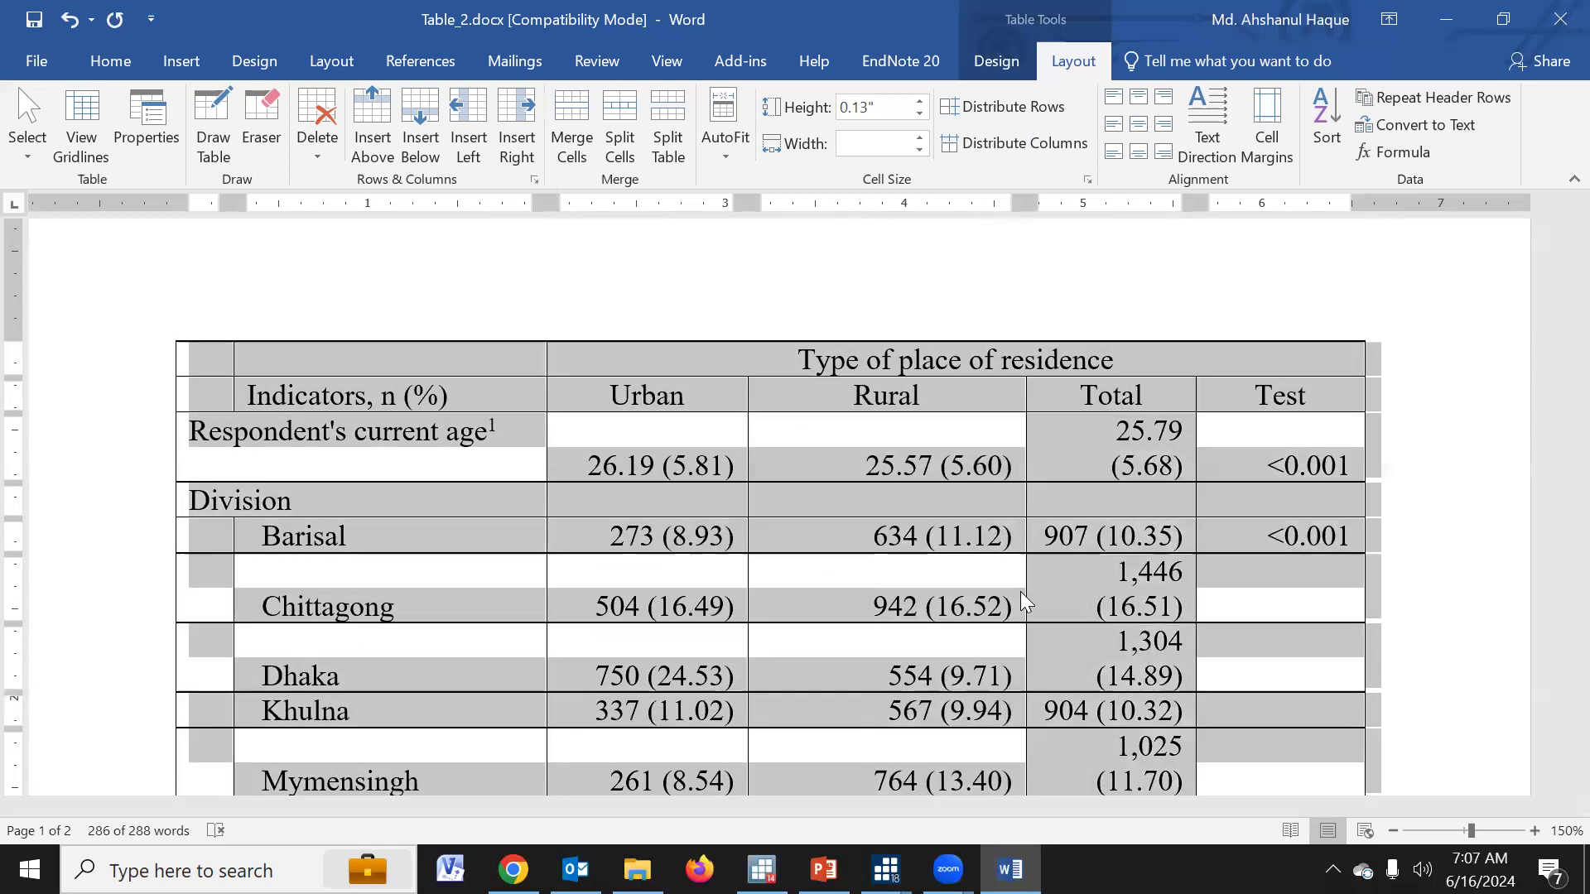
pyautogui.click(1025, 602)
pyautogui.moveTo(1002, 579); pyautogui.dragTo(975, 579)
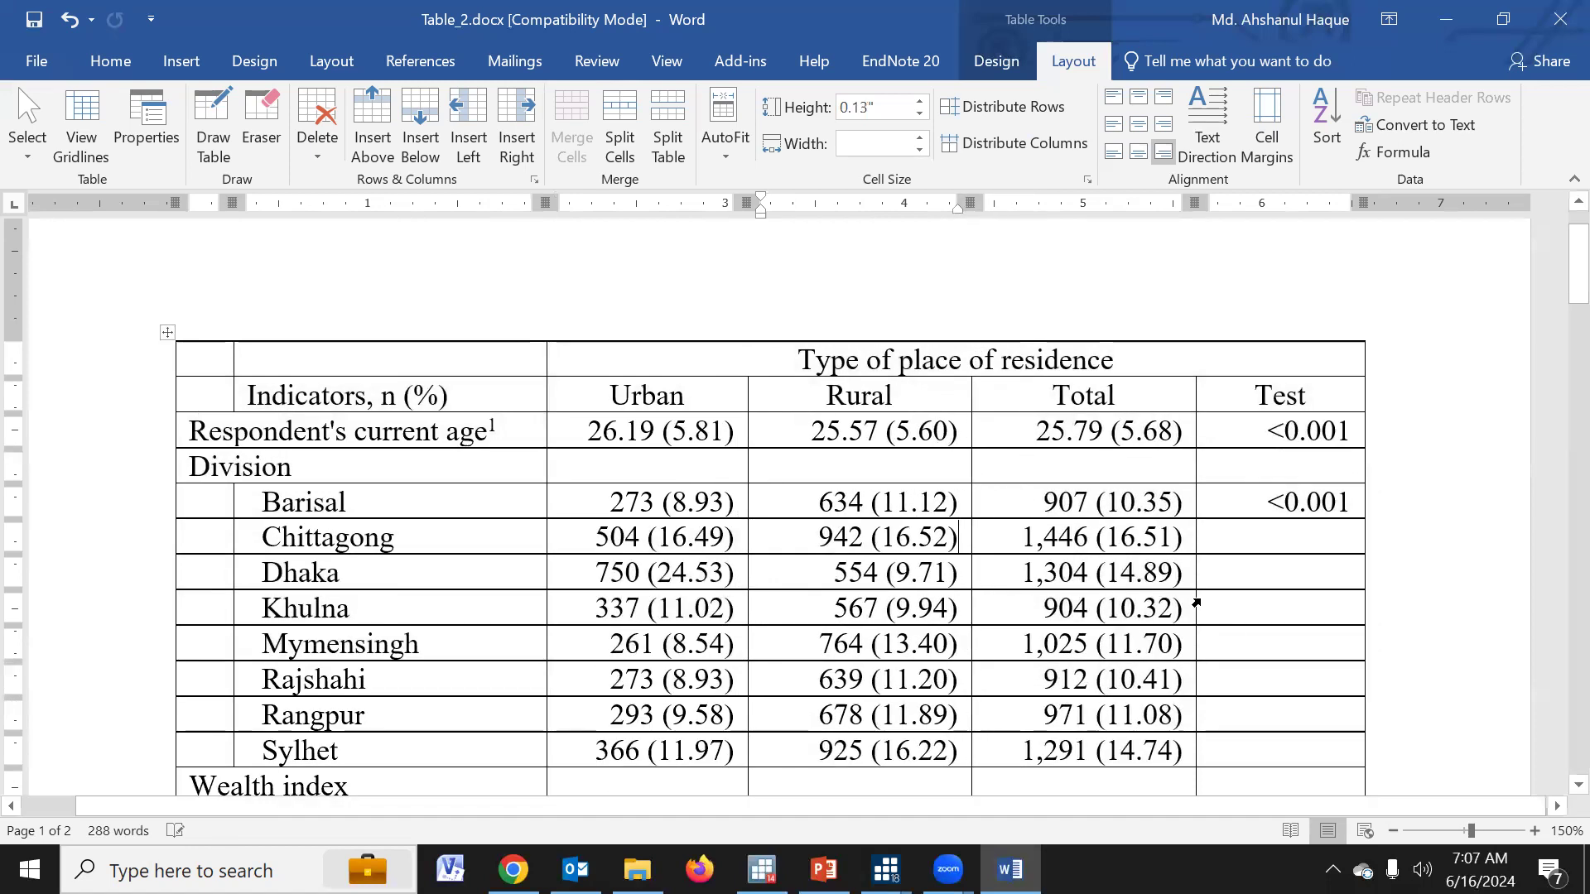
pyautogui.moveTo(1196, 572); pyautogui.dragTo(1228, 578)
# Rename the Test column header to "p-value"
pyautogui.doubleClick(1306, 406)
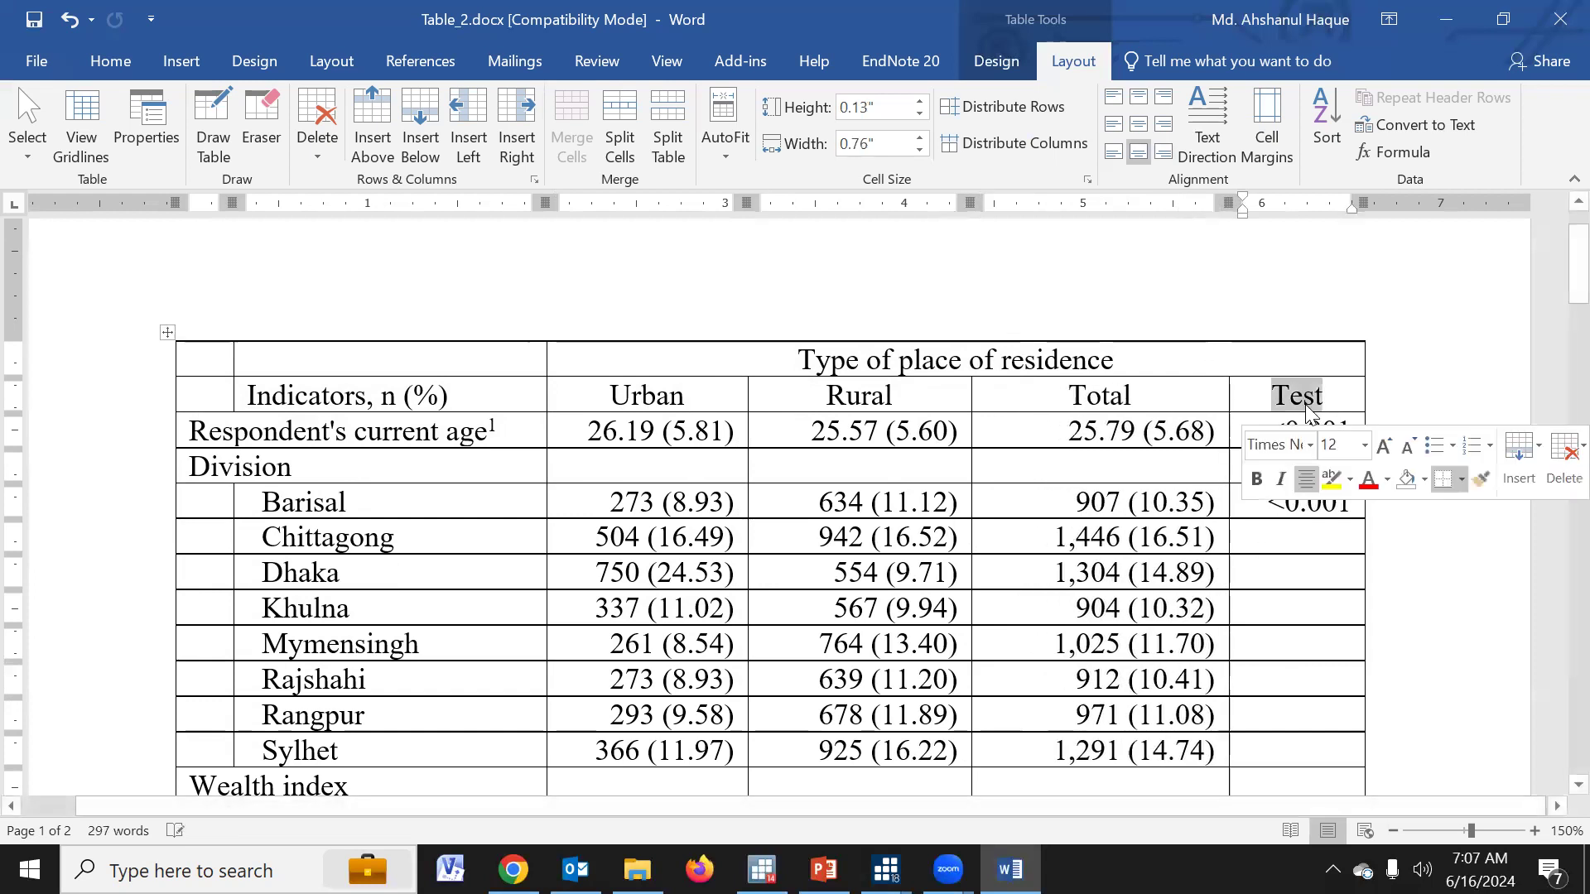
pyautogui.write('p-value')
pyautogui.scroll(-2, 1058, 514)
pyautogui.scroll(-10, 1058, 514)
pyautogui.scroll(8, 1051, 603)
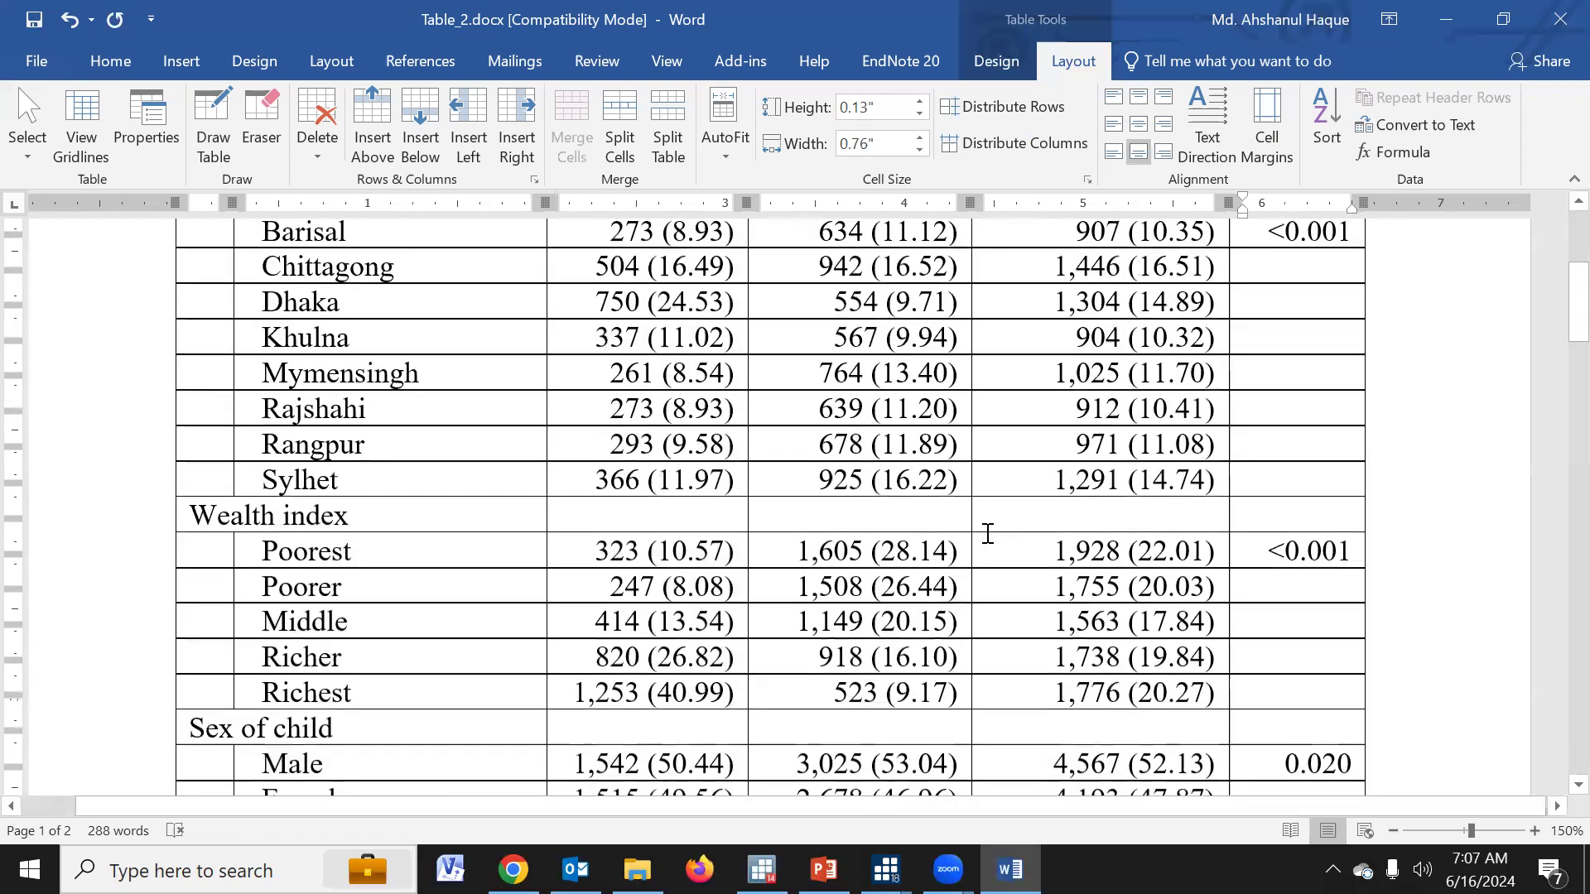
pyautogui.scroll(8, 988, 534)
# Bold all the variable labels in the table's first column, from Respondent's current age down to the last indicator
pyautogui.click(188, 430)
pyautogui.keyDown('shift'); pyautogui.click(183, 538); pyautogui.keyUp('shift')
pyautogui.moveTo(182, 539); pyautogui.dragTo(190, 570)
pyautogui.scroll(-18, 184, 561)
pyautogui.scroll(-5, 184, 561)
pyautogui.scroll(-13, 184, 561)
pyautogui.scroll(-3, 184, 561)
pyautogui.scroll(15, 313, 620)
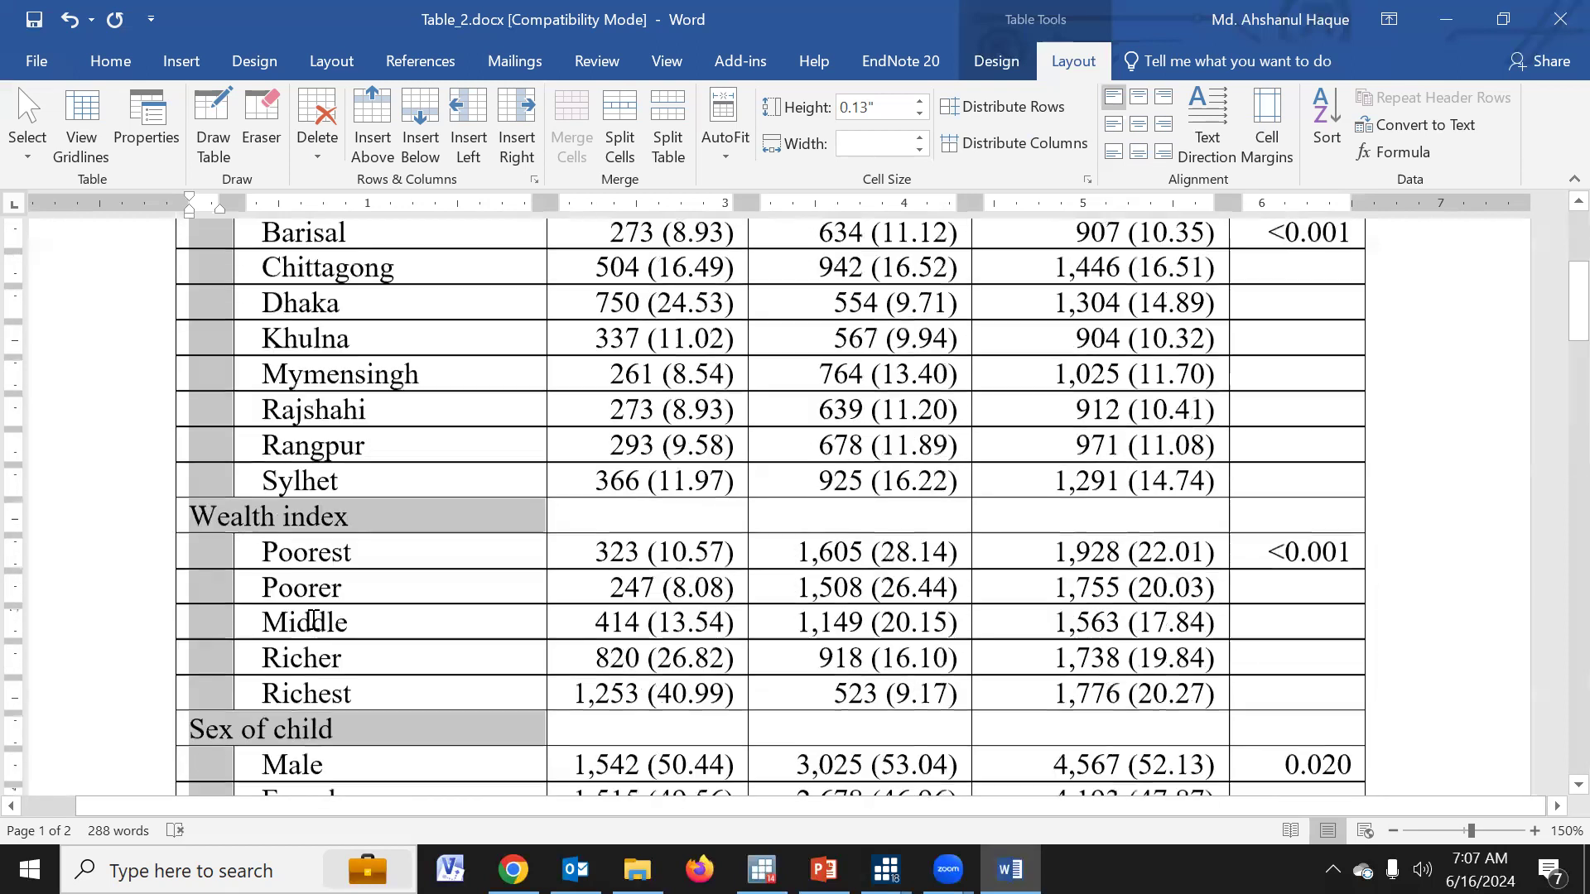
pyautogui.scroll(12, 313, 619)
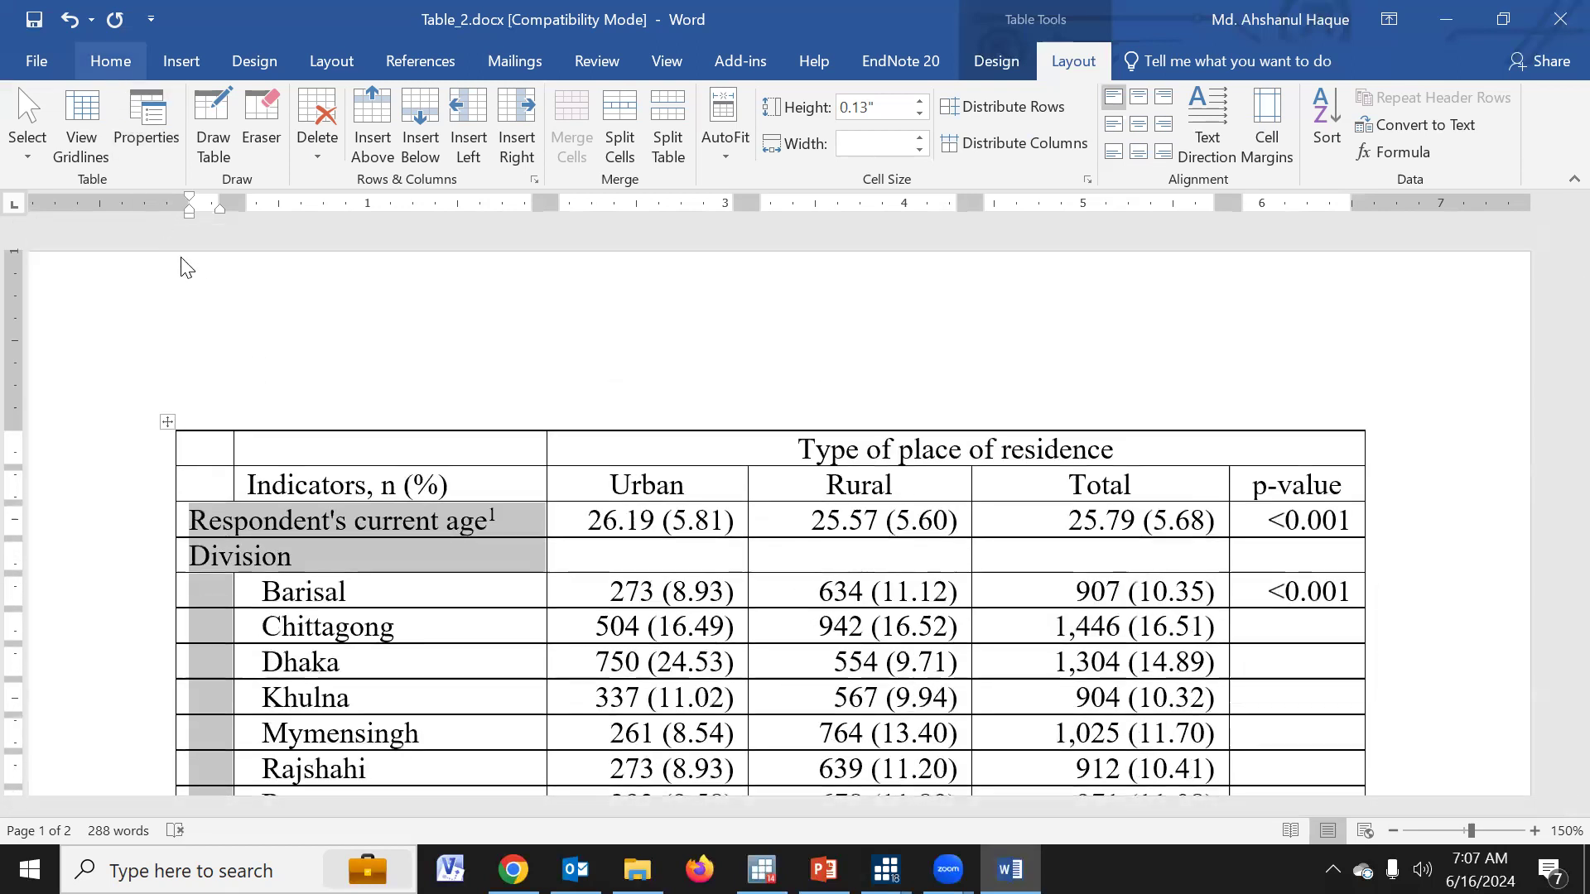
pyautogui.click(197, 142)
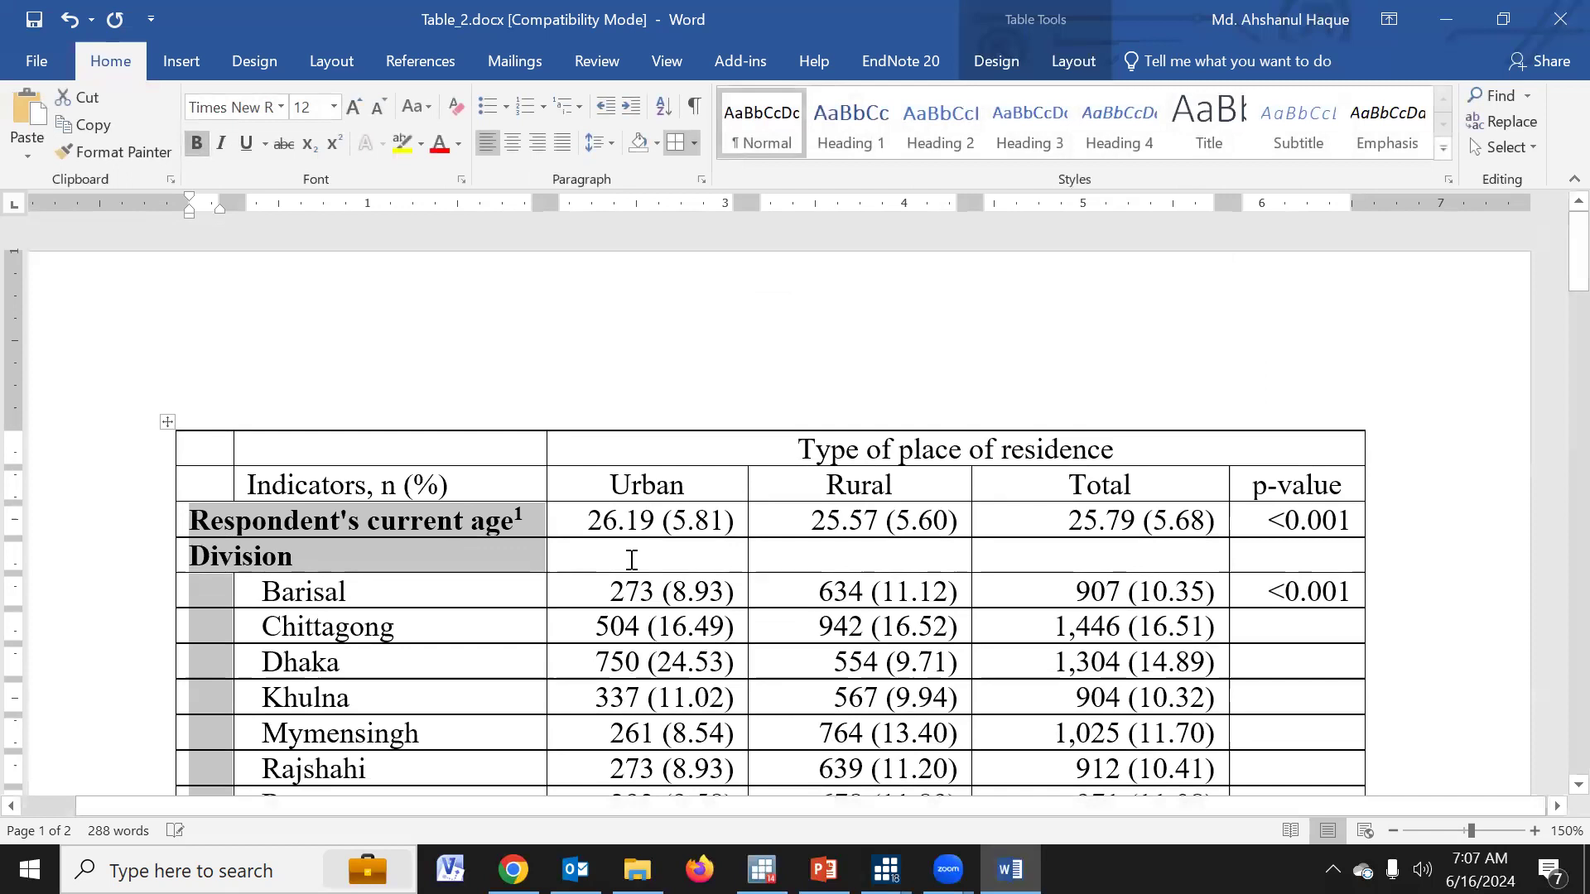
pyautogui.scroll(-5, 631, 560)
pyautogui.click(595, 570)
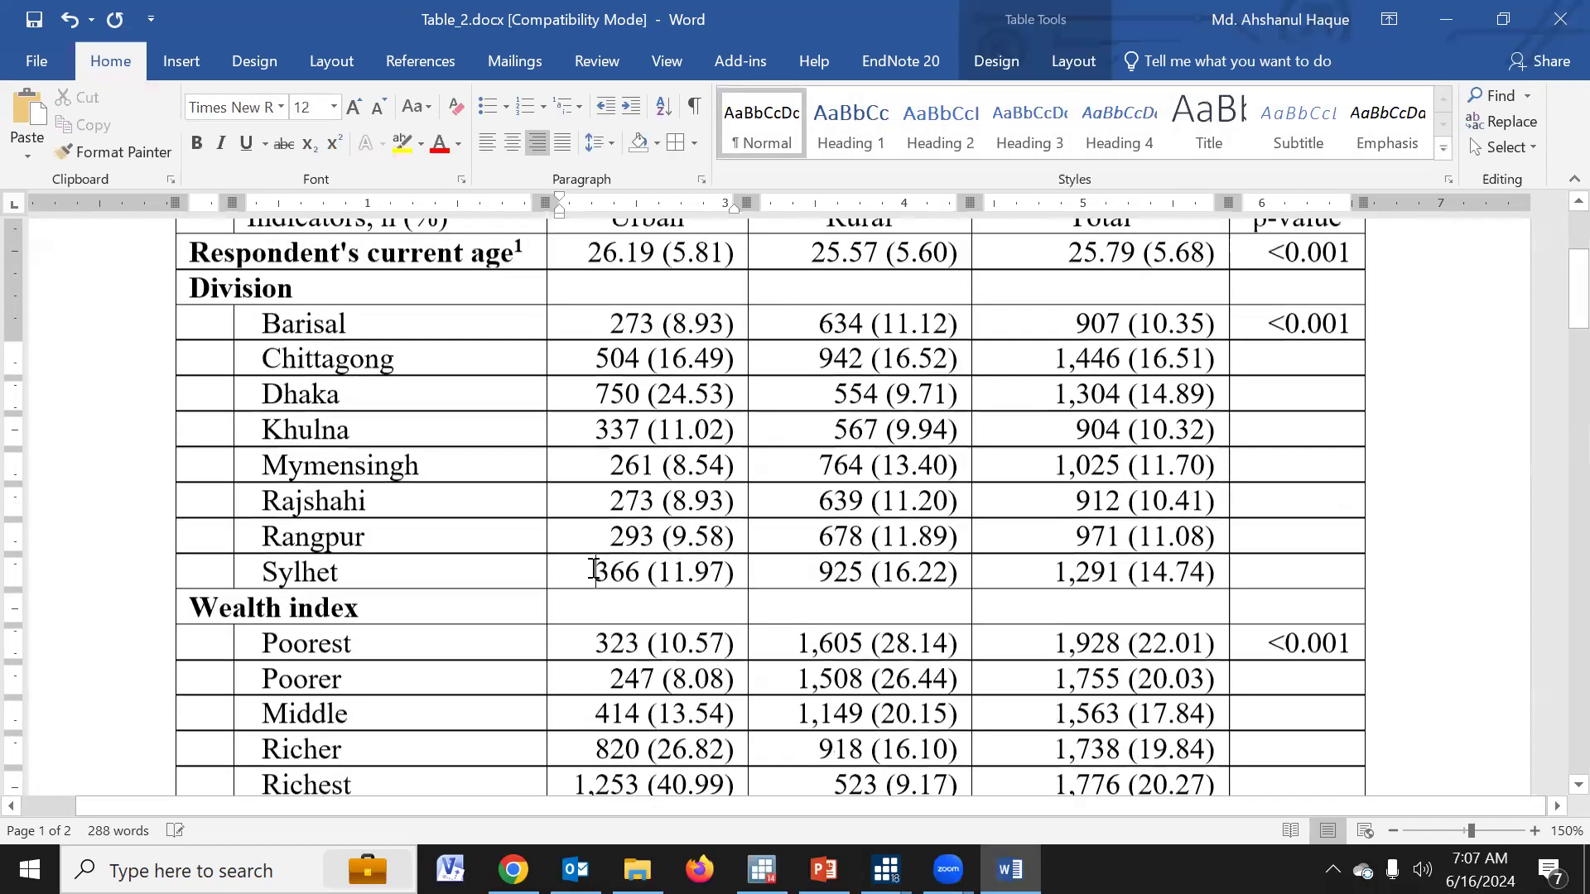
# Remove all borders from the whole table and add only a top border above it
pyautogui.scroll(4, 594, 569)
pyautogui.scroll(-2, 965, 433)
pyautogui.scroll(2, 267, 284)
pyautogui.click(168, 332)
pyautogui.click(676, 144)
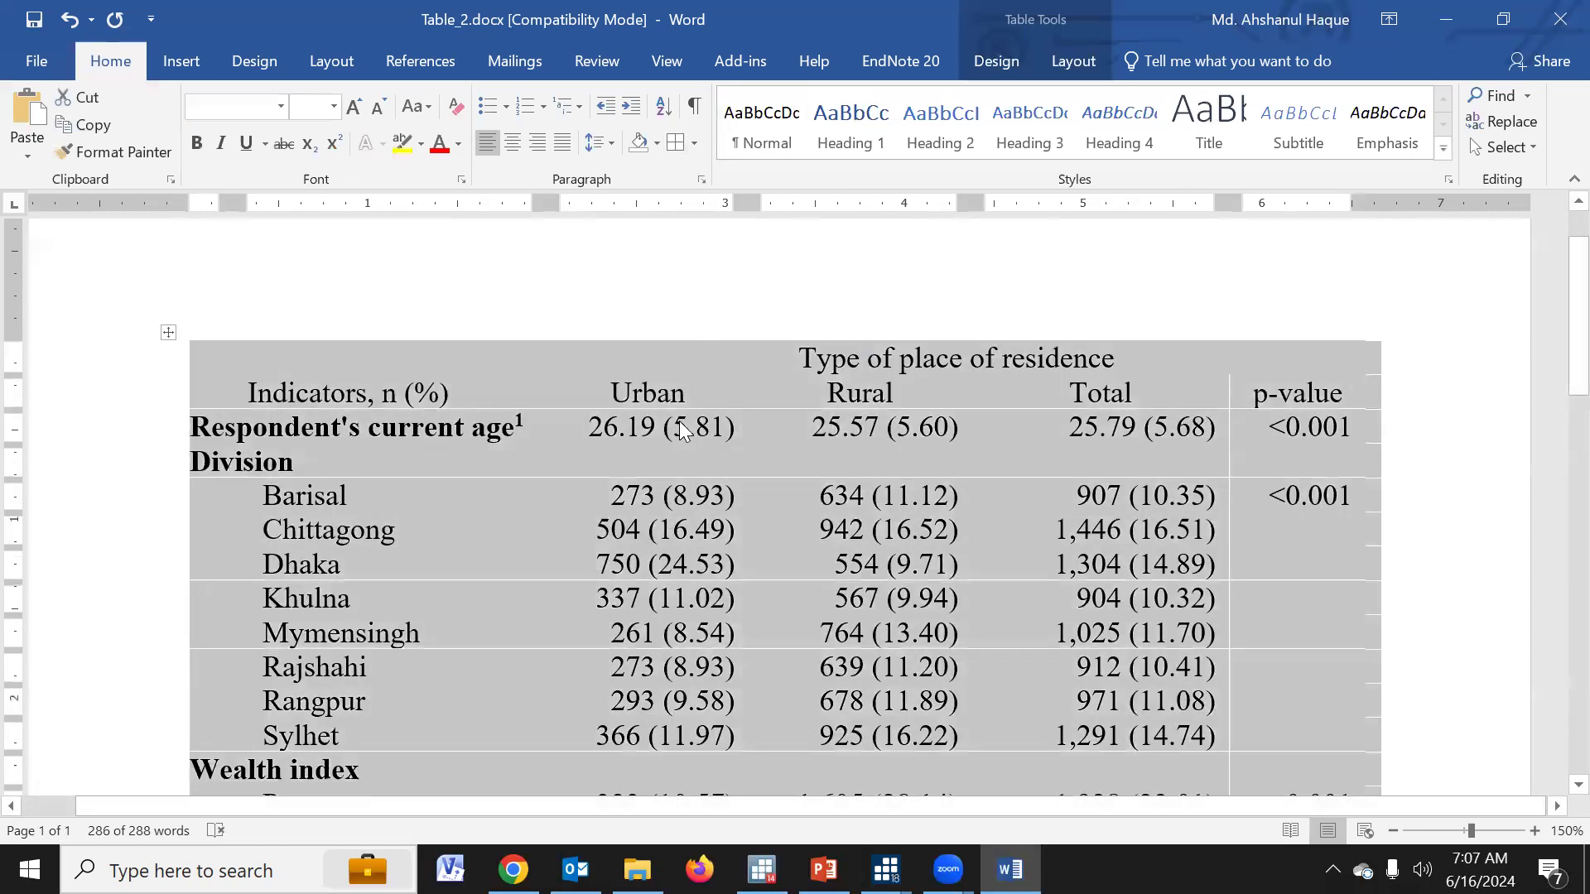
pyautogui.click(693, 144)
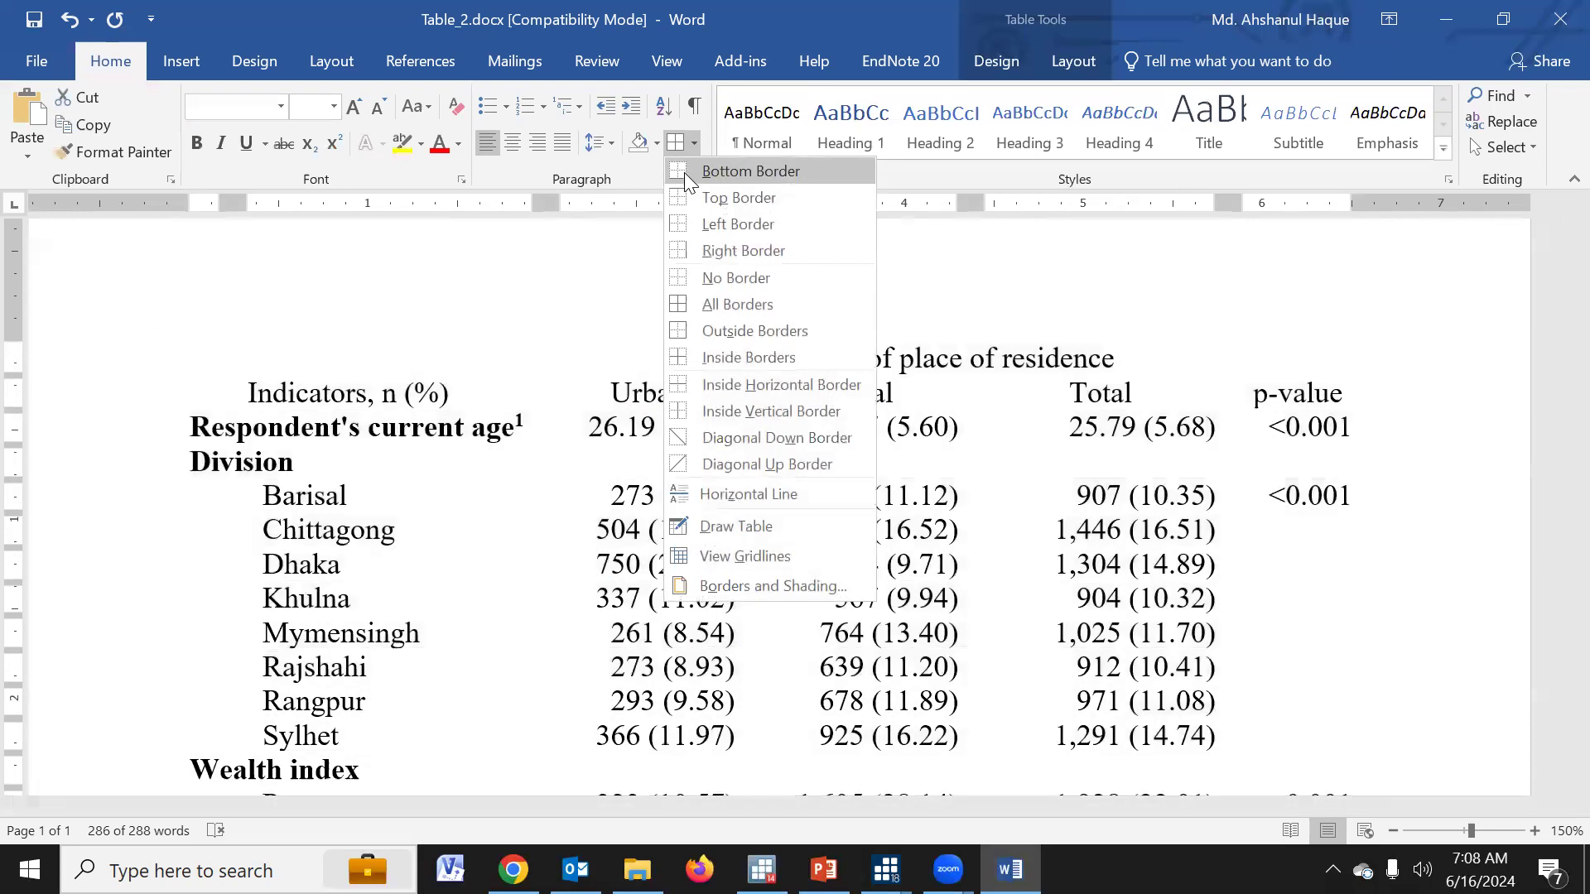
pyautogui.click(696, 145)
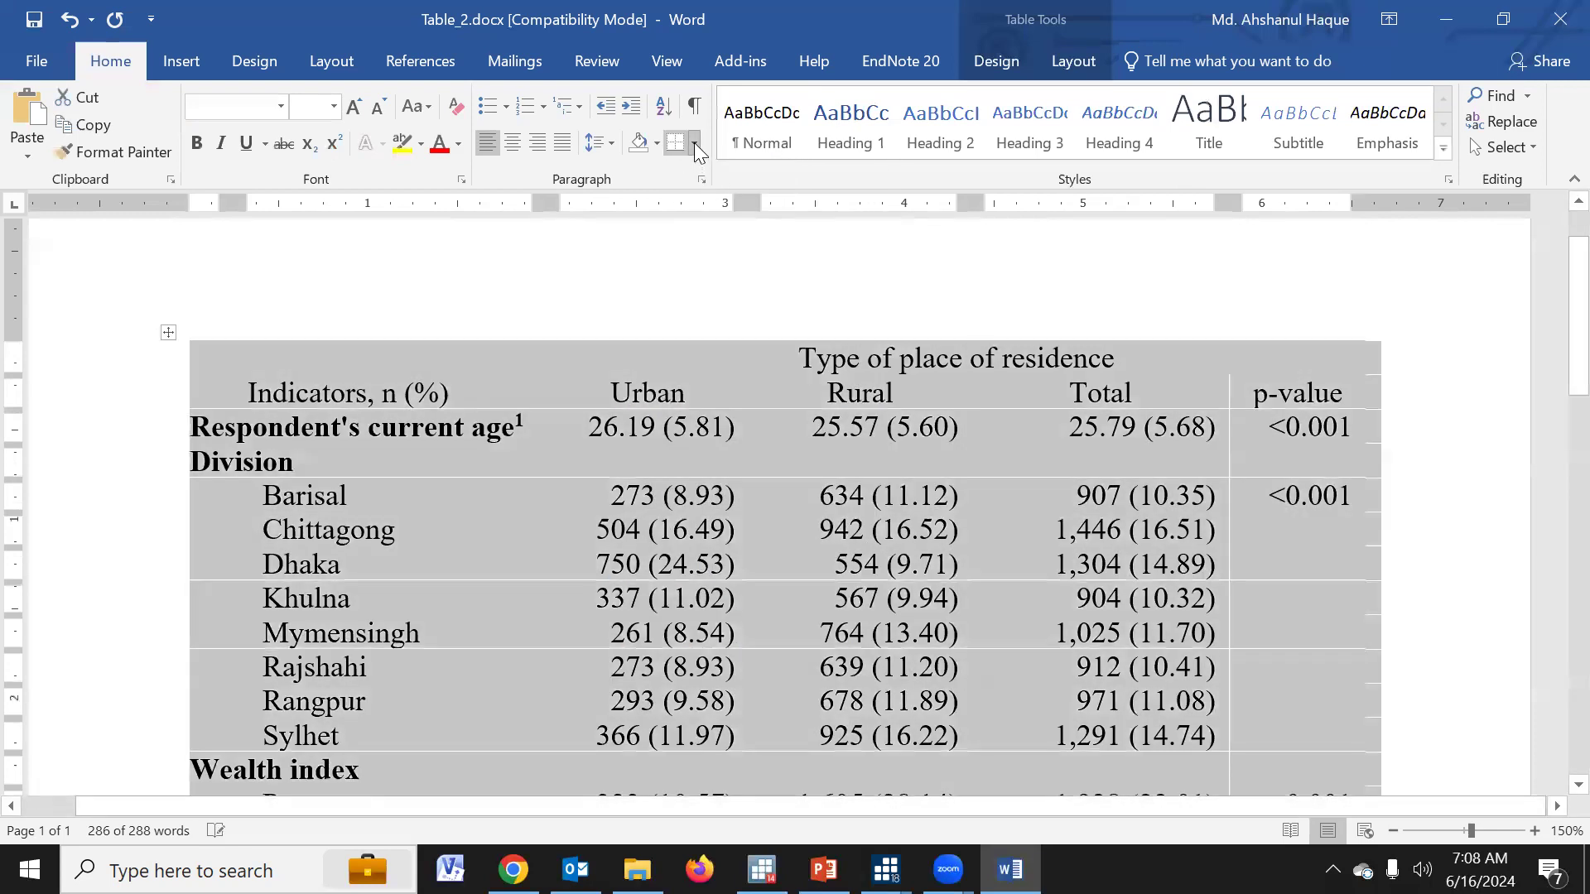
pyautogui.click(695, 147)
pyautogui.click(728, 198)
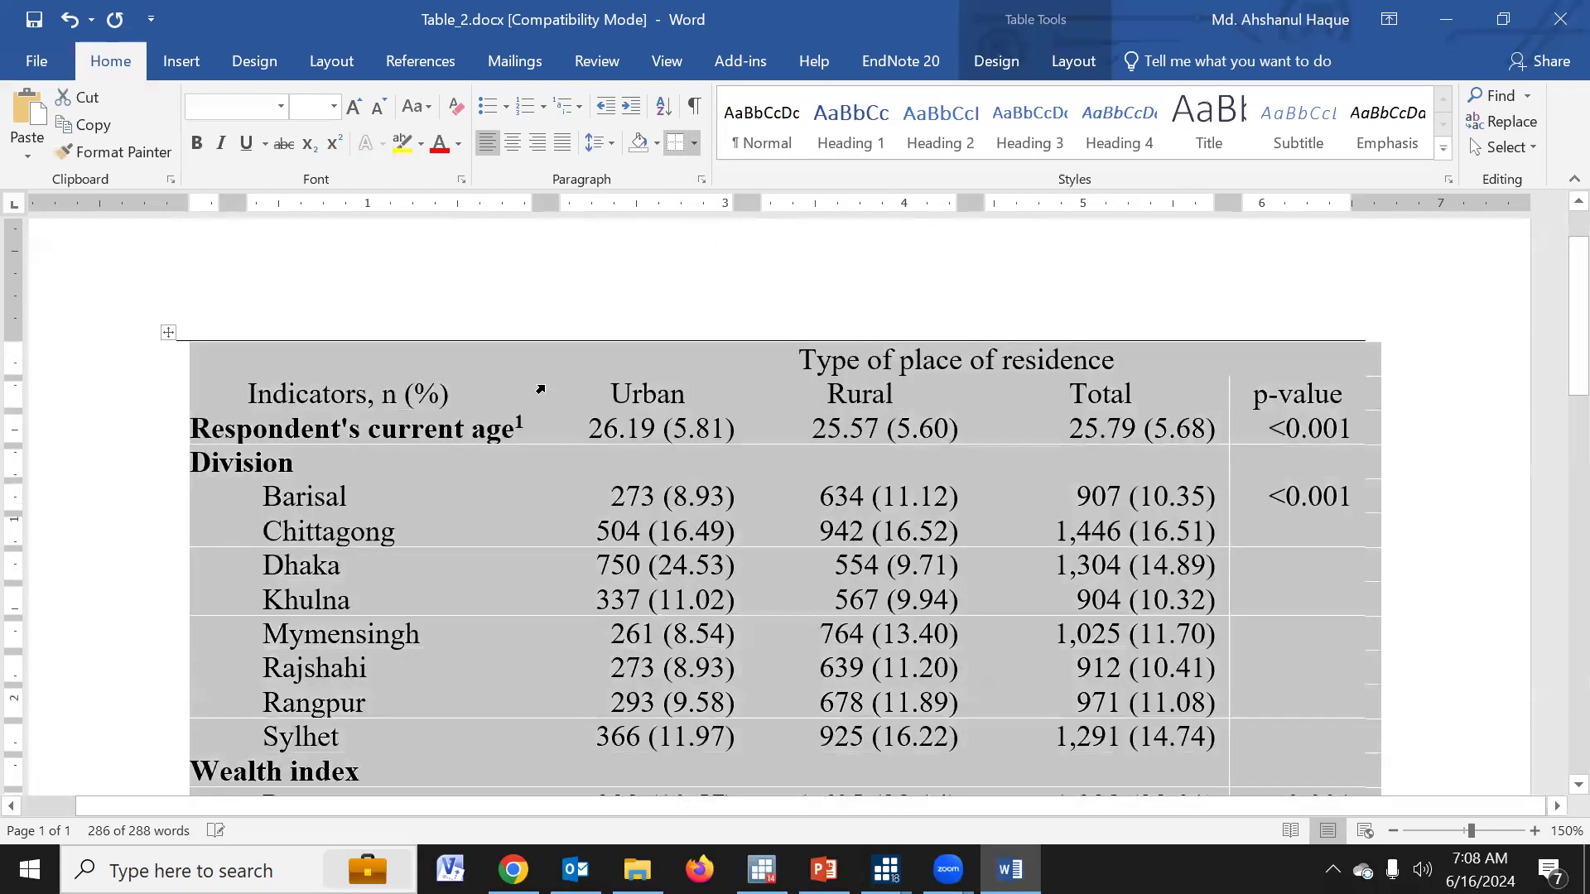
# Add a top border to the Respondent's current age row to separate the headers from the data, and review the whole table
pyautogui.moveTo(430, 424); pyautogui.dragTo(1272, 428)
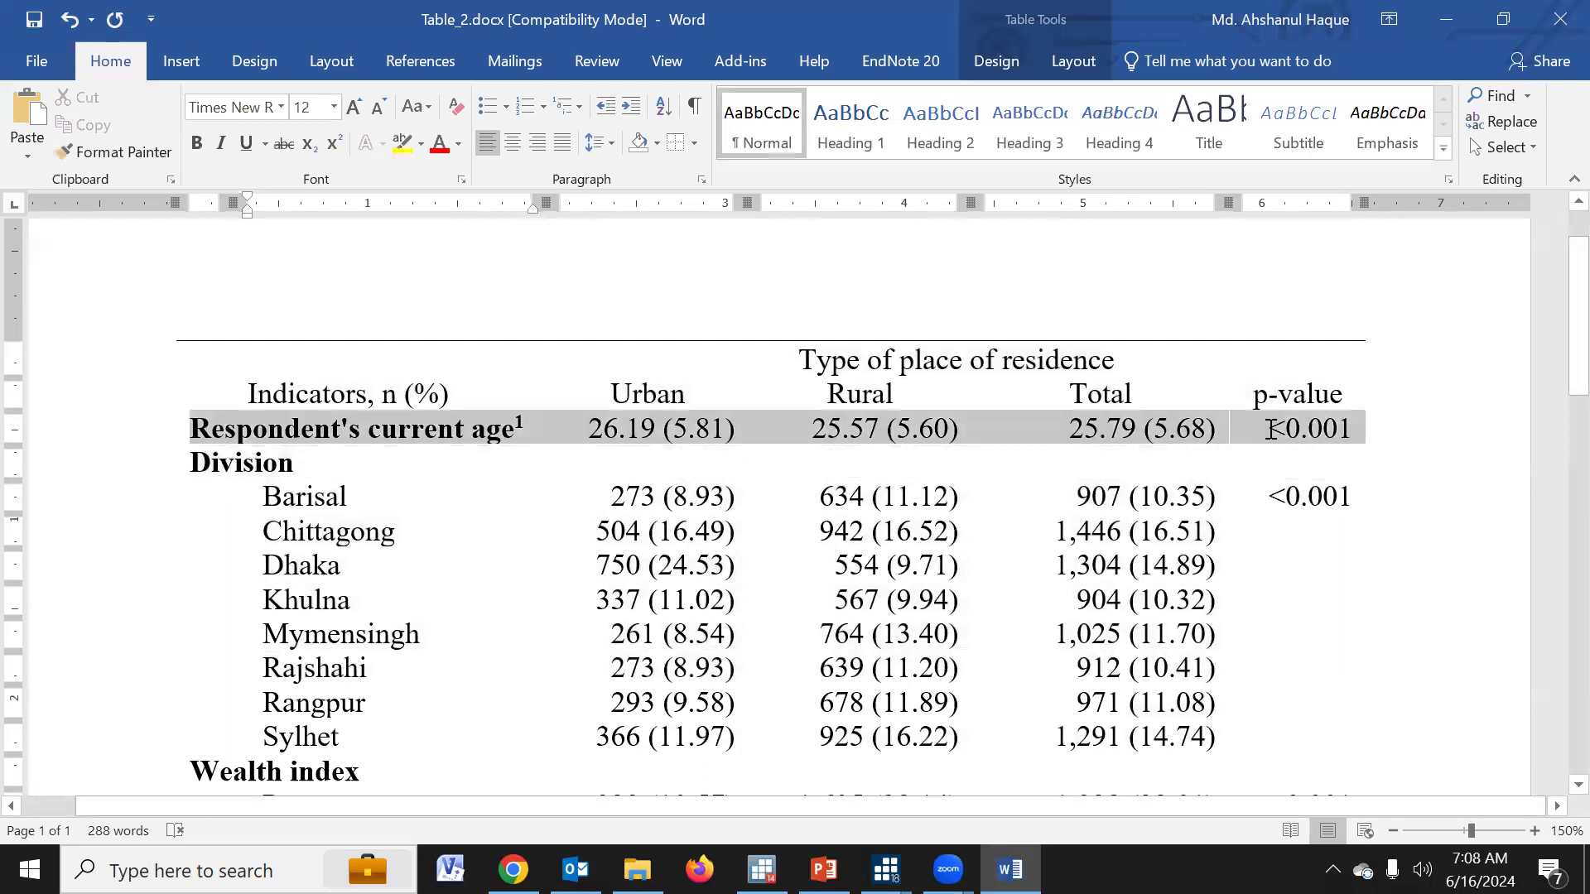
pyautogui.click(676, 142)
pyautogui.click(630, 566)
pyautogui.scroll(-4, 748, 608)
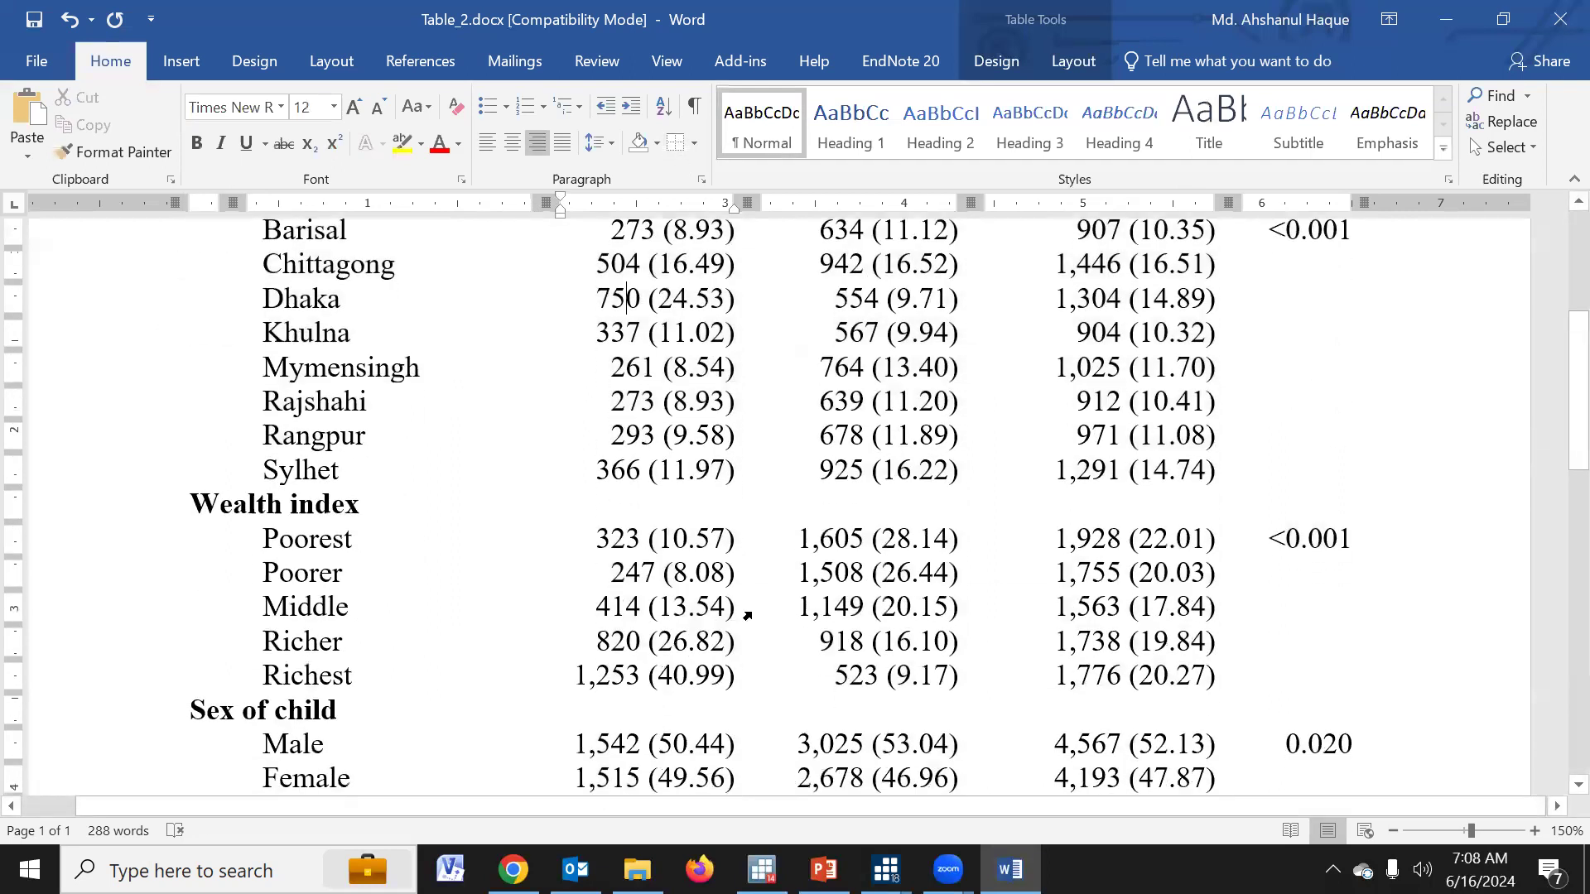
pyautogui.scroll(-14, 747, 615)
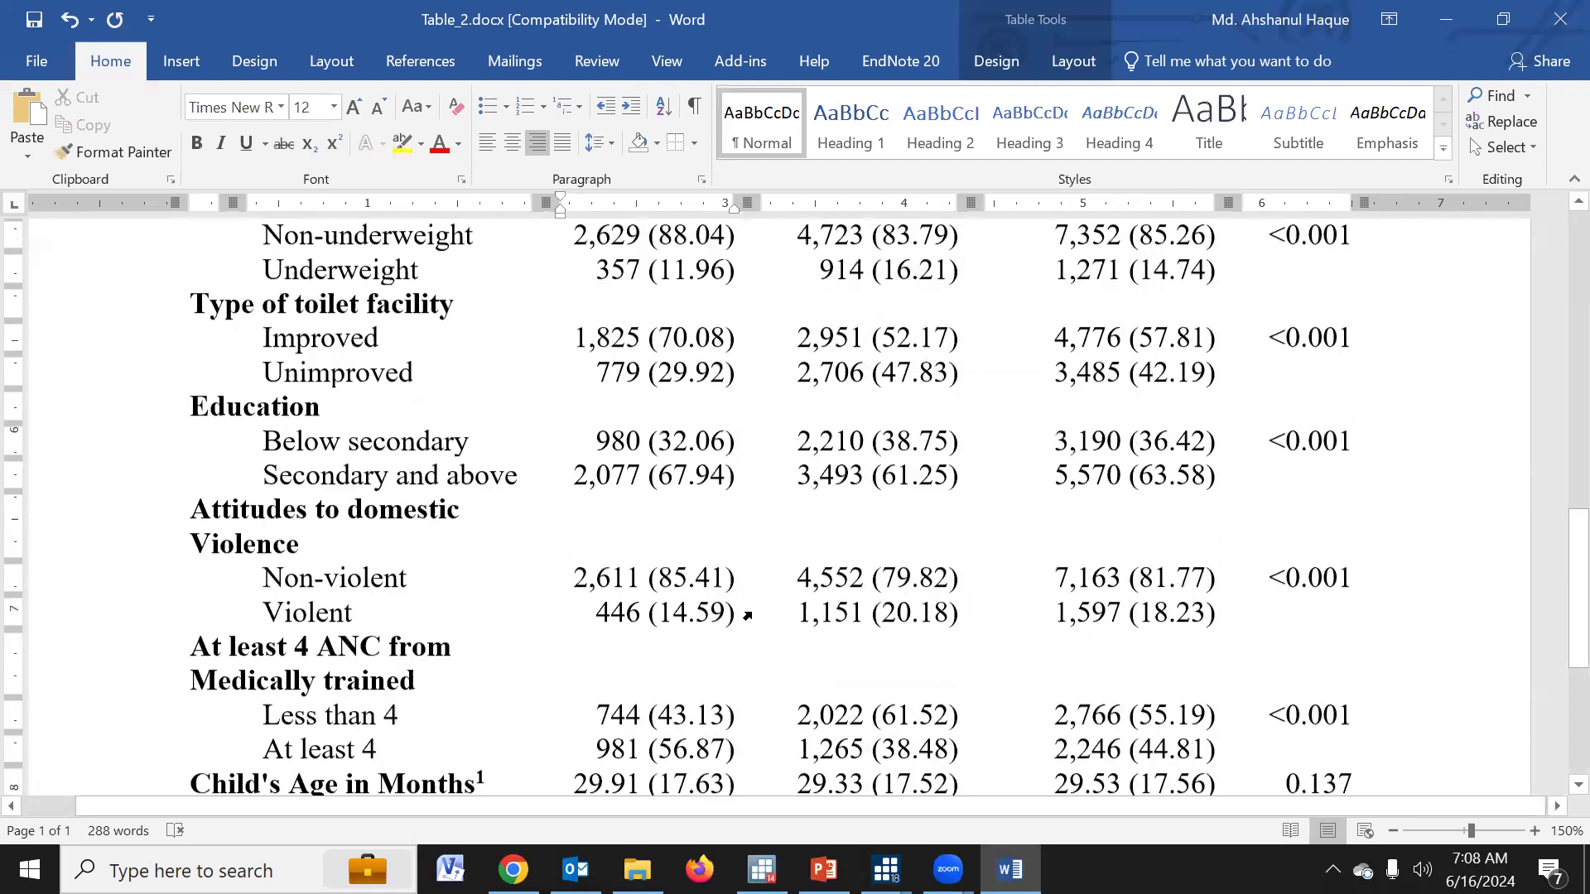
pyautogui.scroll(-6, 747, 615)
pyautogui.scroll(16, 747, 615)
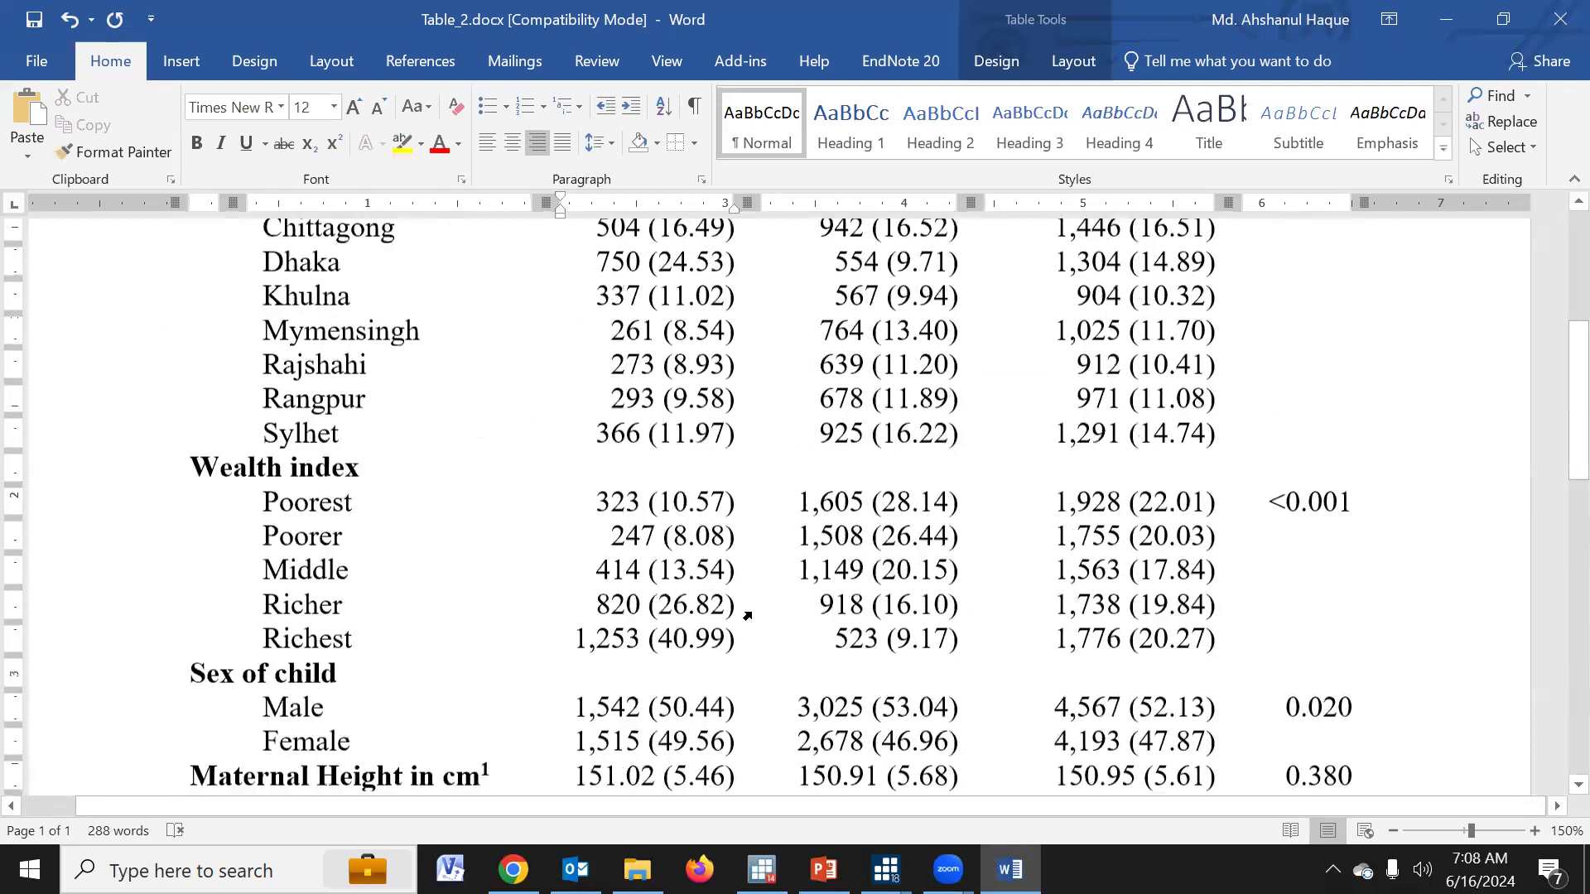
pyautogui.scroll(5, 748, 615)
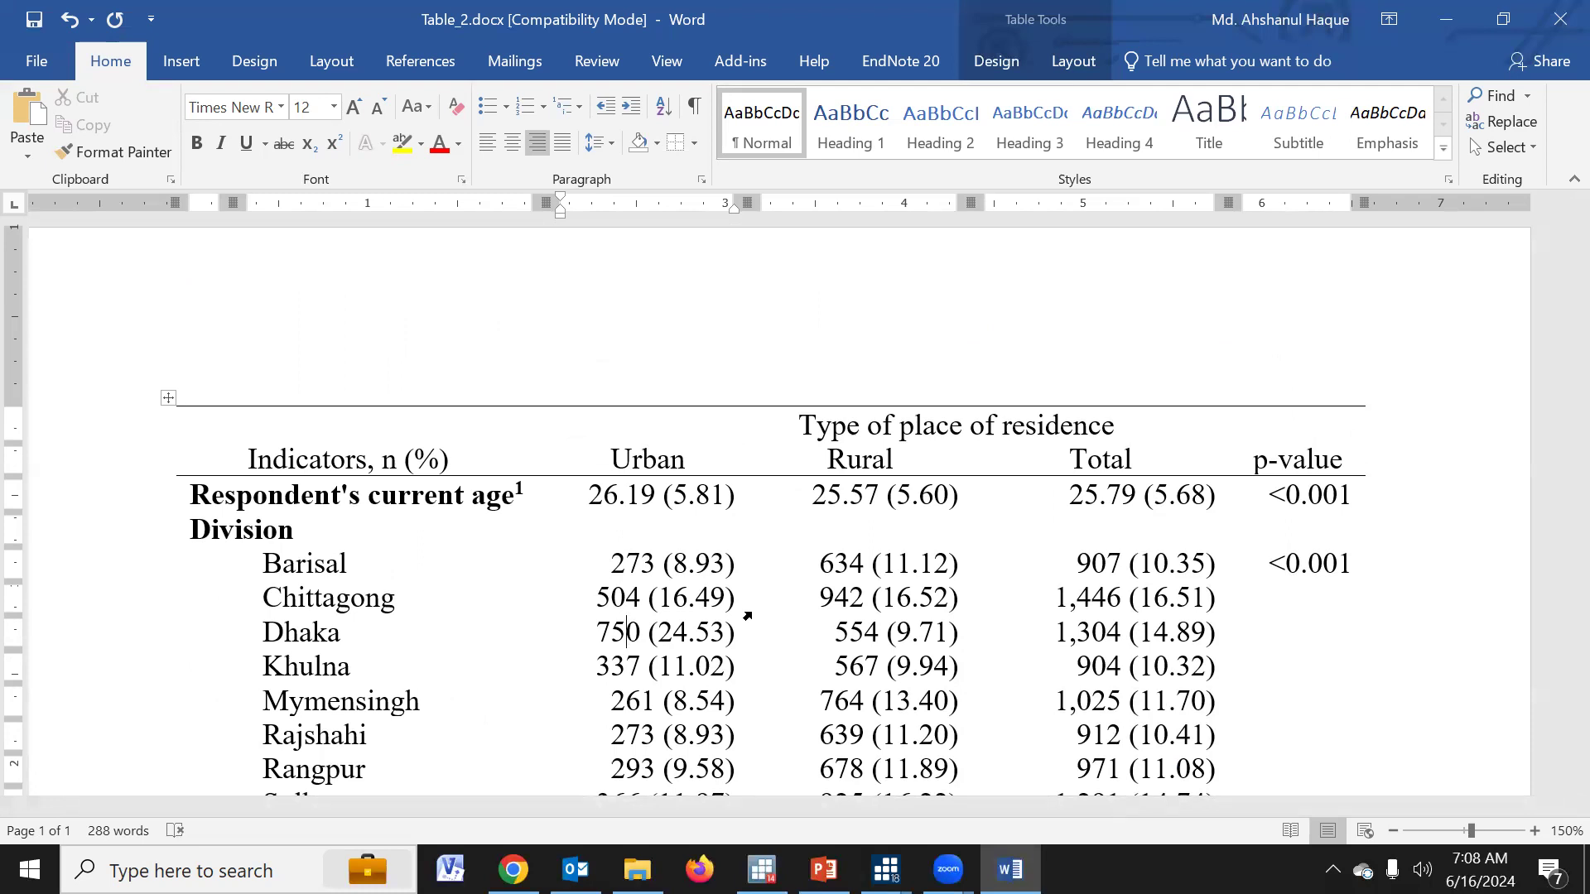
# Switch to StataNow, recall the last dtable command with the Table_2.docx export, copy it and clear the command line
pyautogui.click(886, 869)
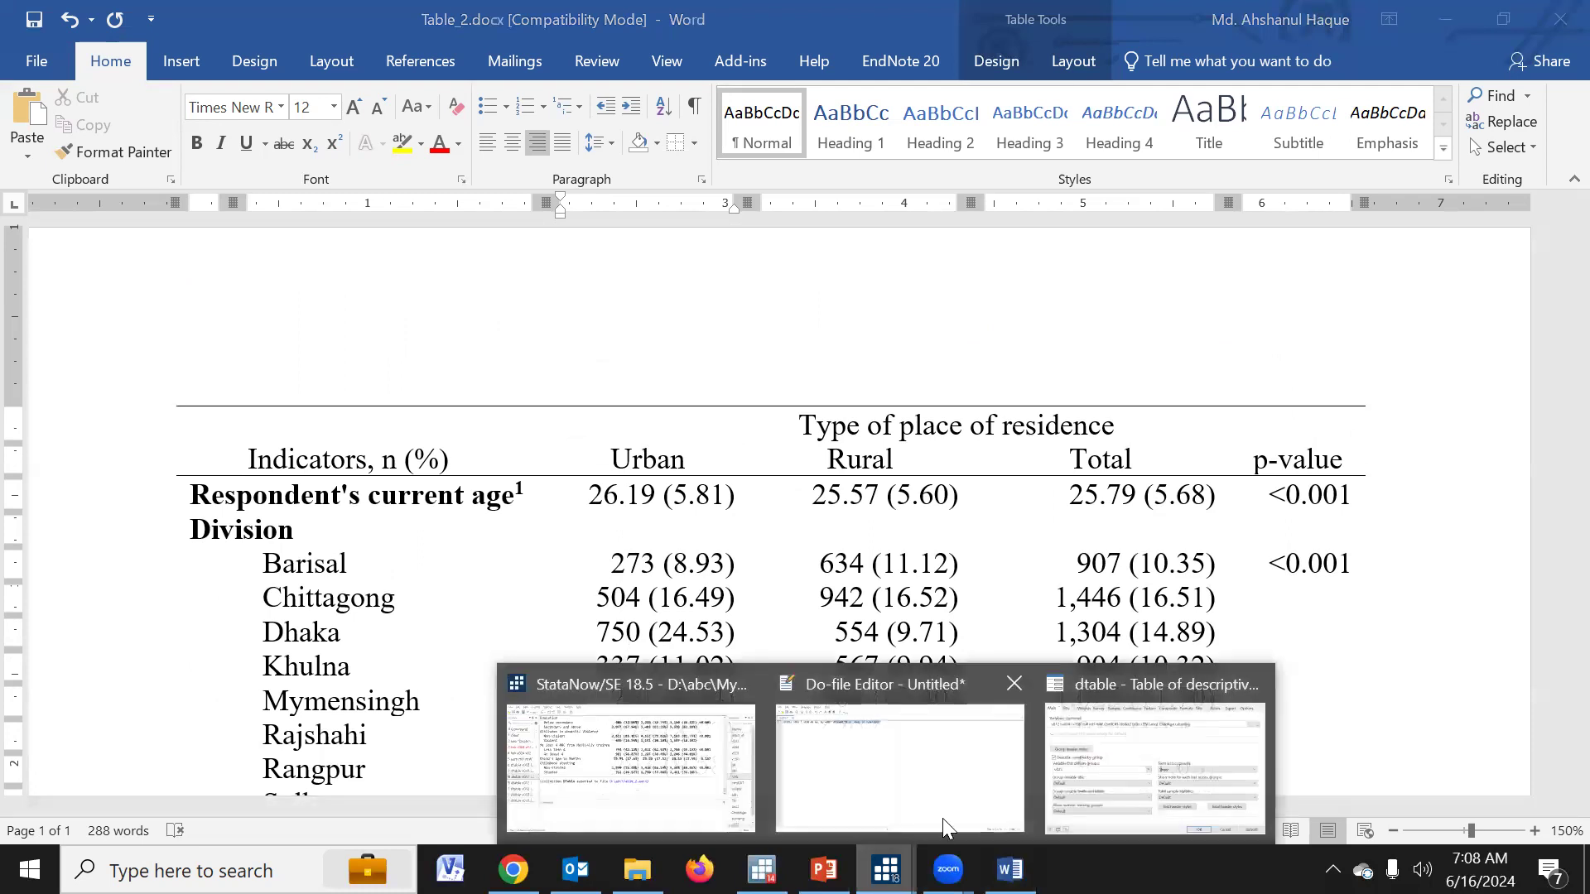
pyautogui.click(729, 766)
pyautogui.click(165, 646)
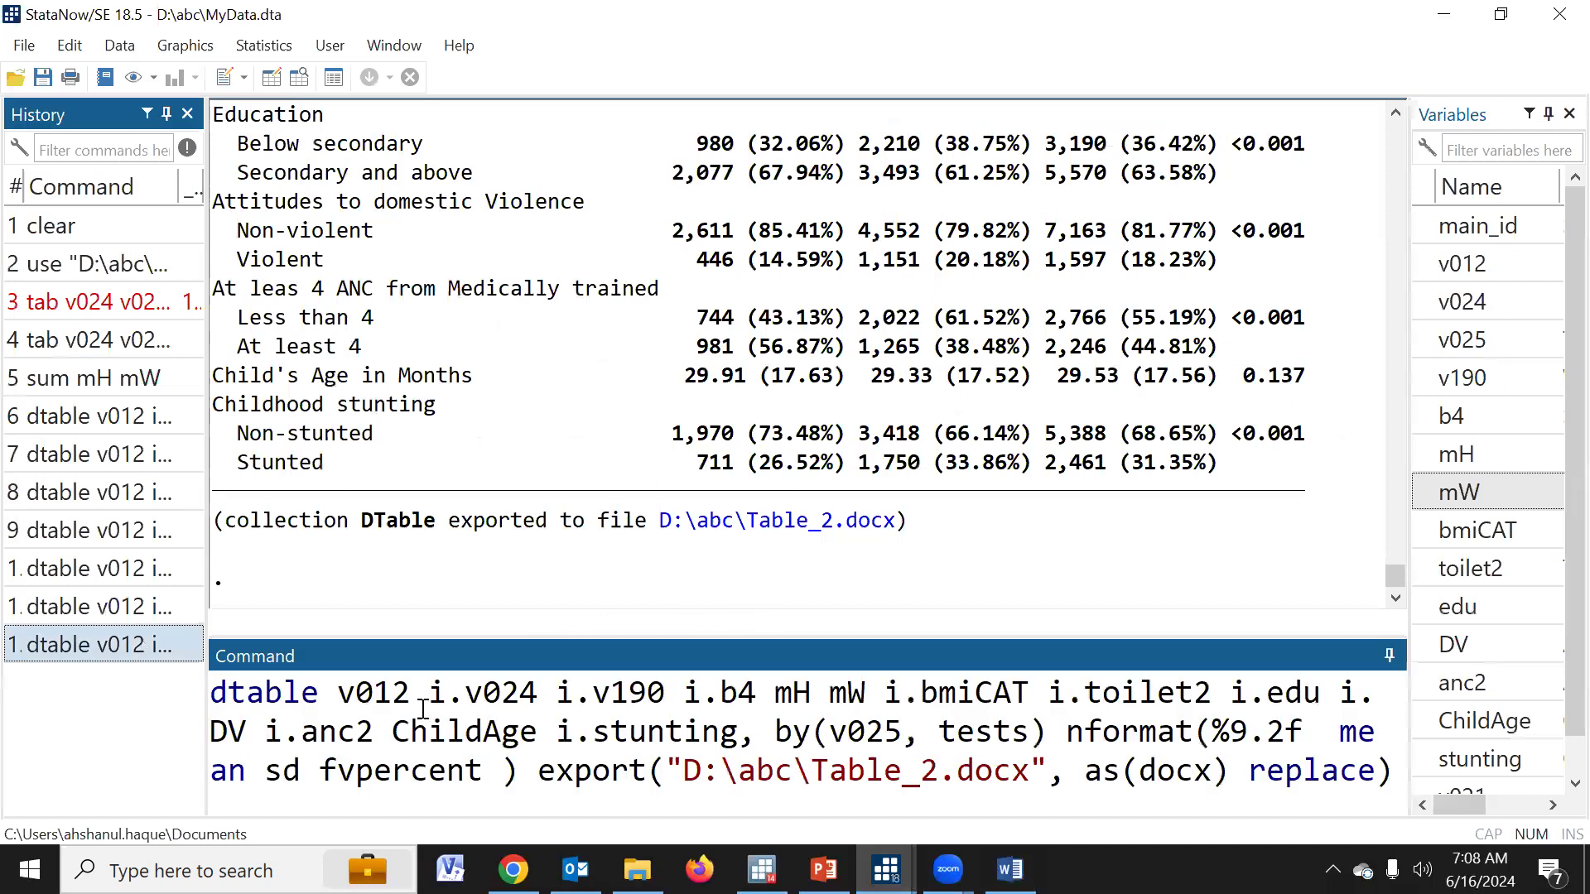
pyautogui.click(586, 799)
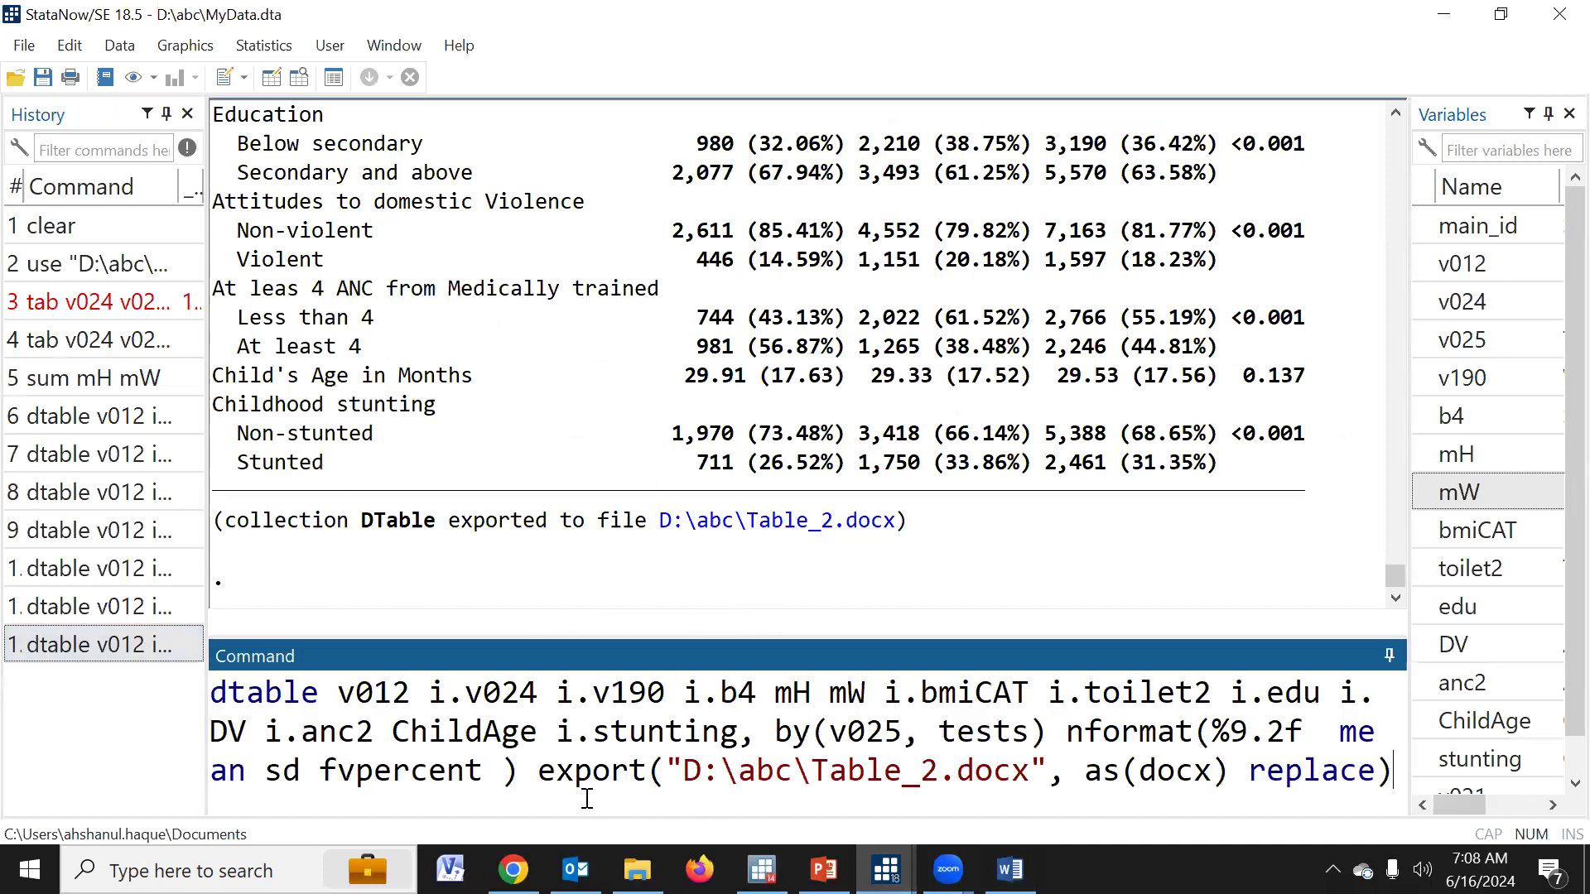
pyautogui.hotkey('ctrl', 'a')
pyautogui.hotkey('ctrl', 'c')
pyautogui.press('Delete')
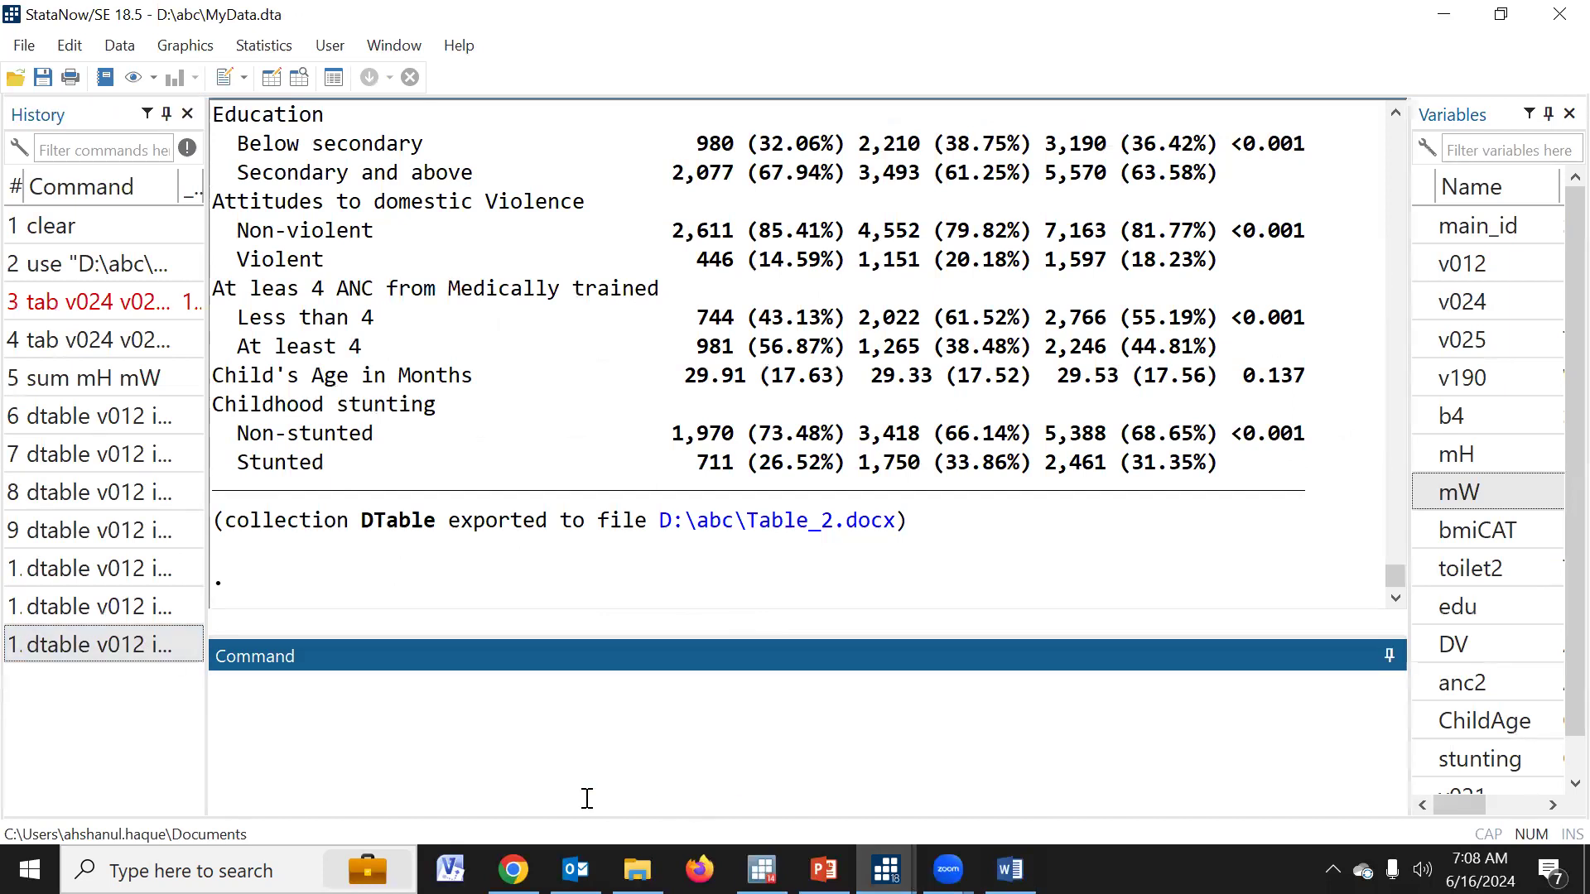
# Replace the old dtable line in the untitled do-file with the copied full dtable export command and enlarge the text
pyautogui.click(762, 870)
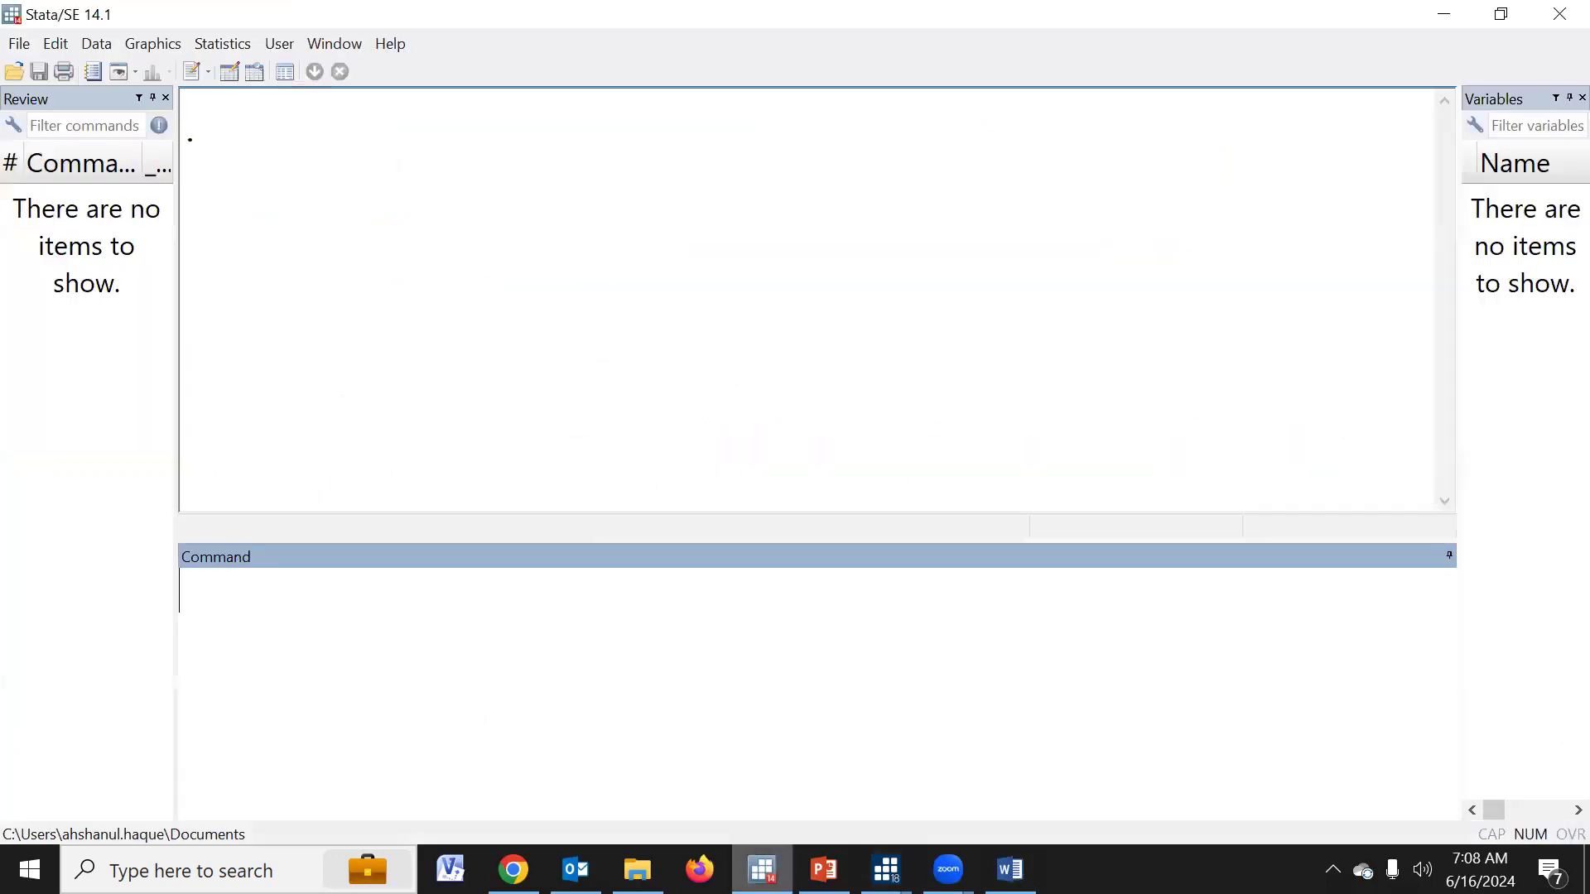
pyautogui.moveTo(886, 866)
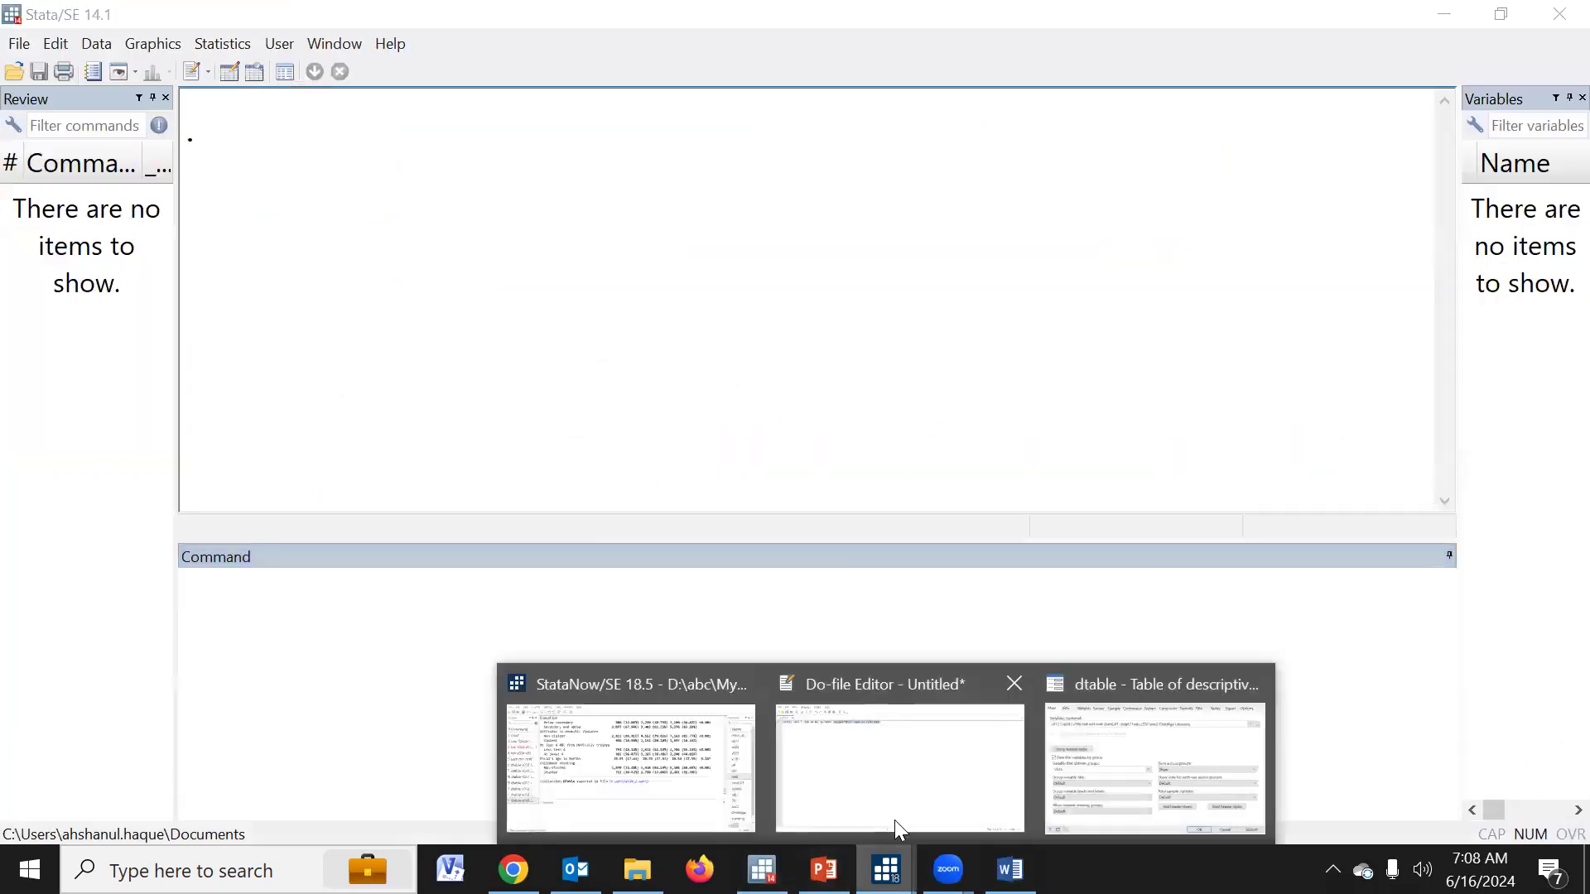
pyautogui.click(851, 726)
pyautogui.press('Right')
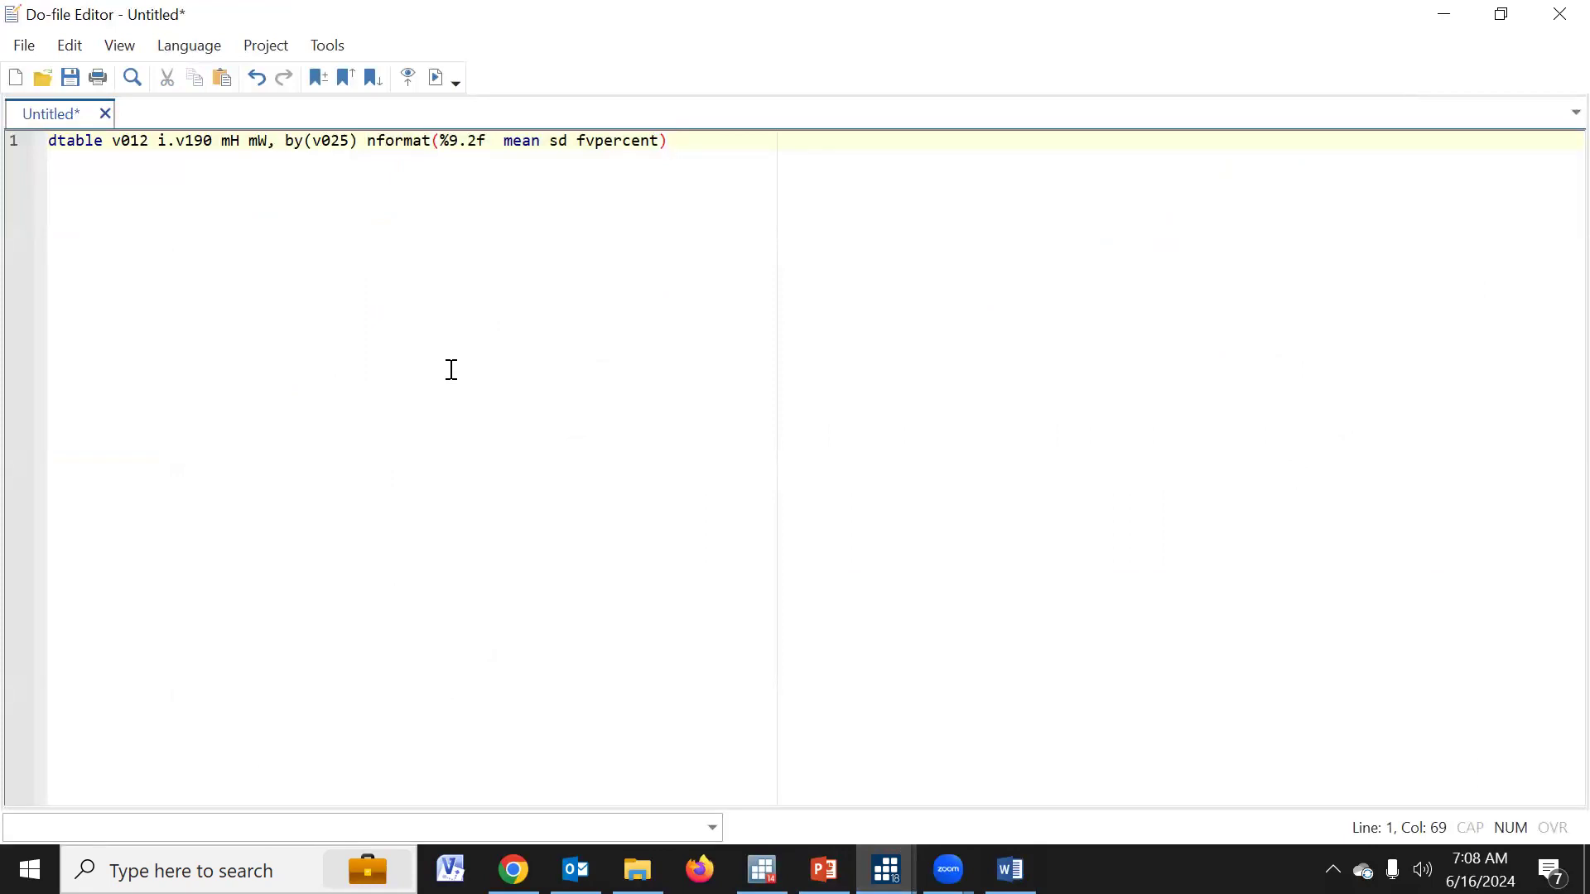
pyautogui.hotkey('ctrl', 'a')
pyautogui.press('Delete')
pyautogui.hotkey('ctrl', 'v')
pyautogui.scroll(3, 451, 370)
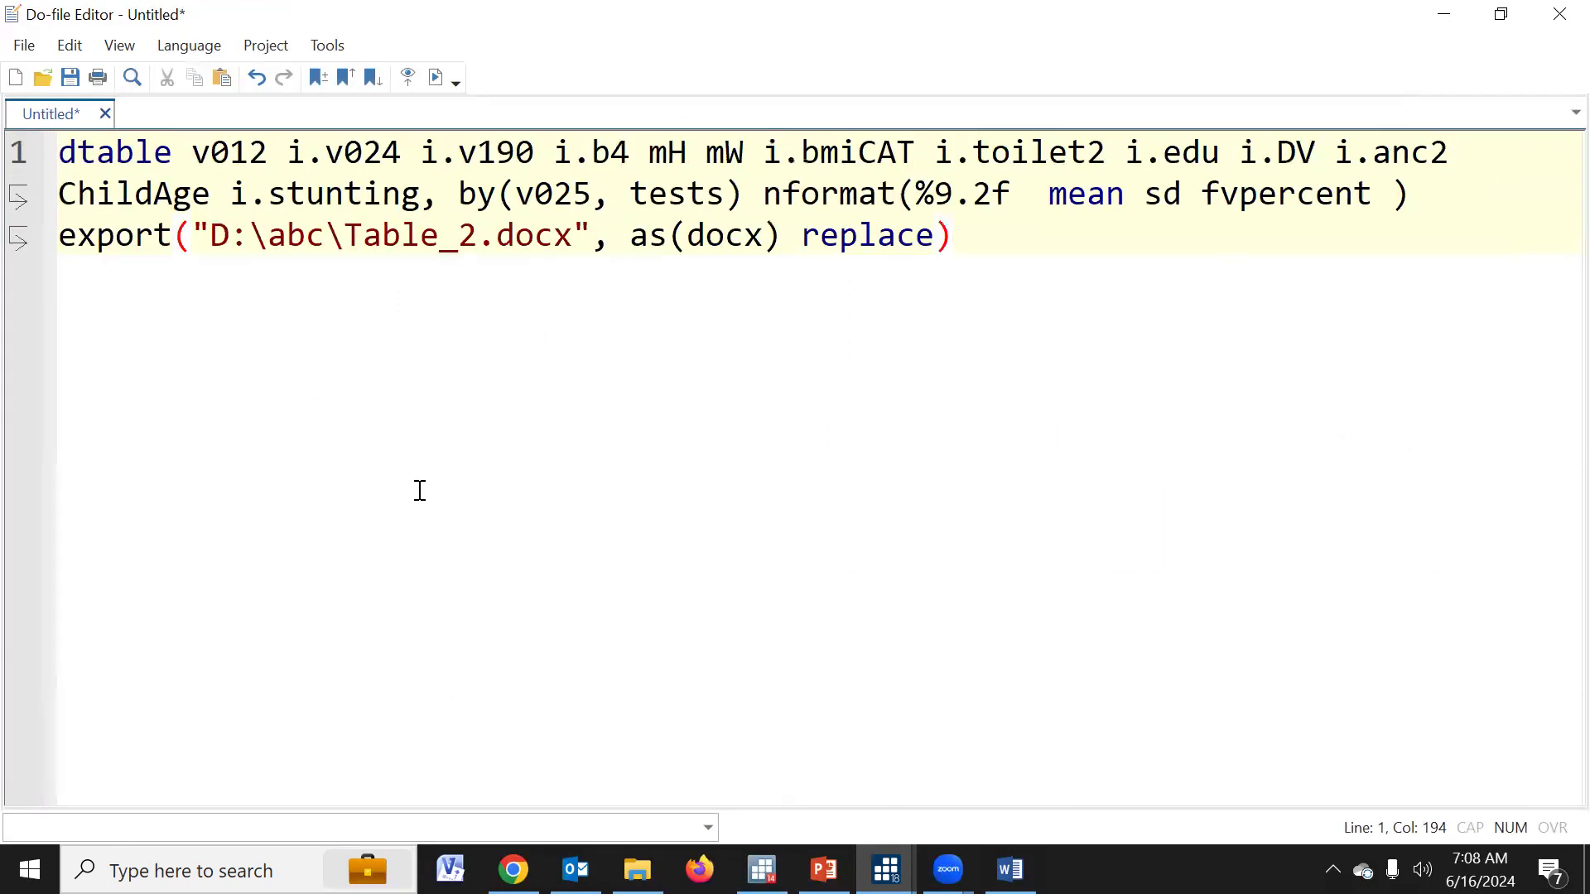